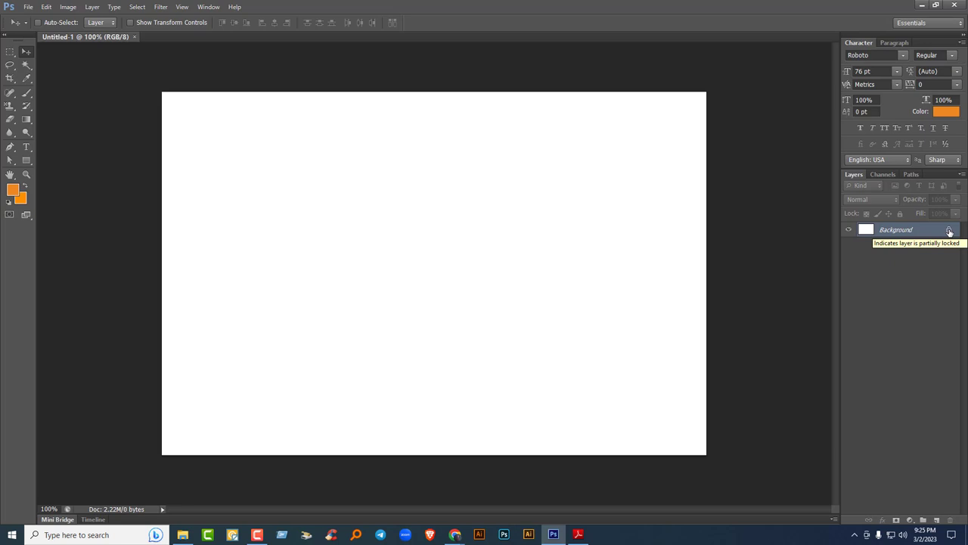
# Convert the locked Background into a normal layer named Layer 0 and reset the foreground and background colours to black and white.
pyautogui.doubleClick(949, 231)
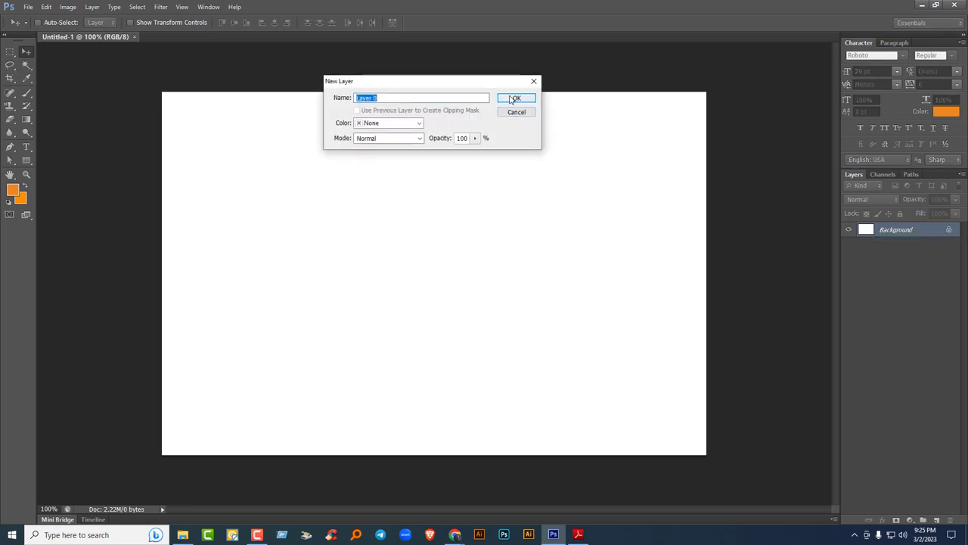
pyautogui.click(514, 99)
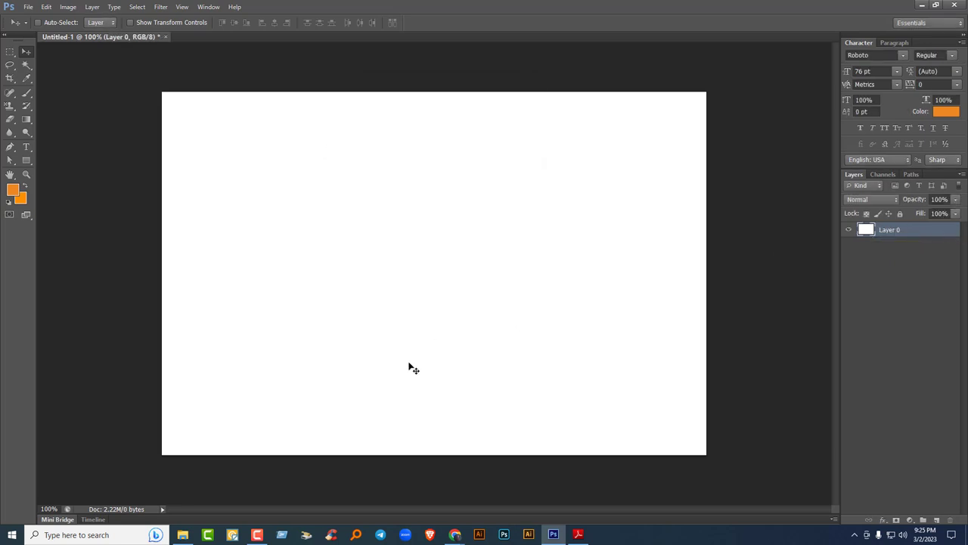
pyautogui.press('d')
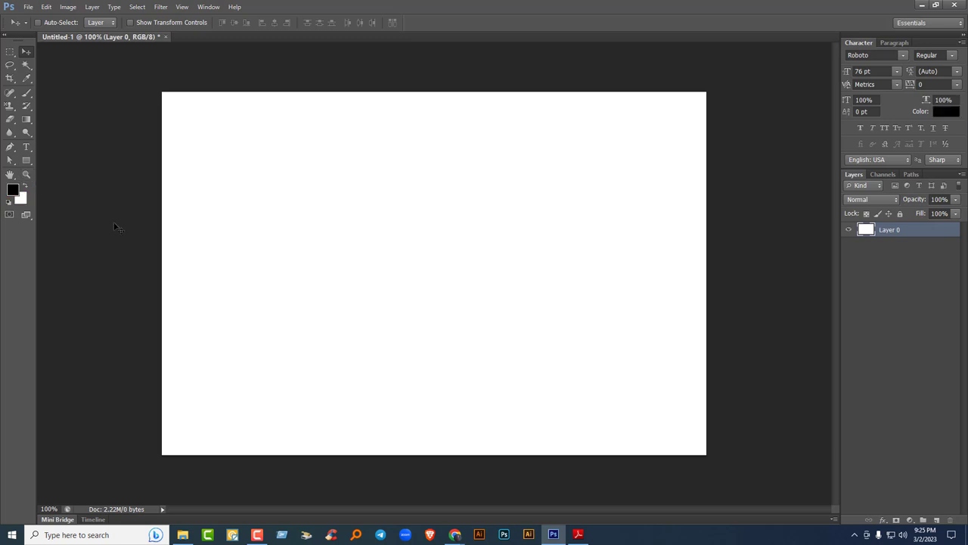
# Draw a black rectangle about 684 by 395 px in the middle of the canvas with the Rectangle tool.
pyautogui.click(27, 162)
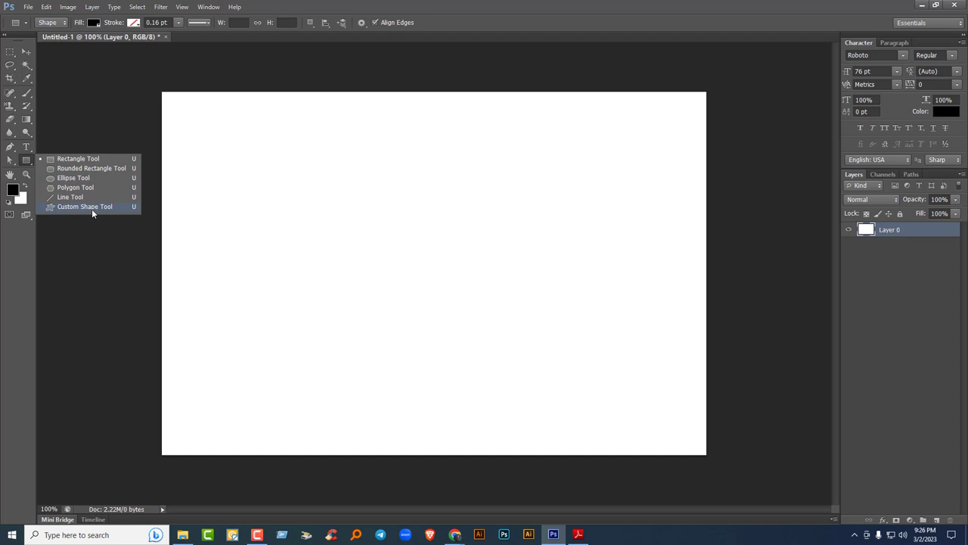
pyautogui.click(73, 161)
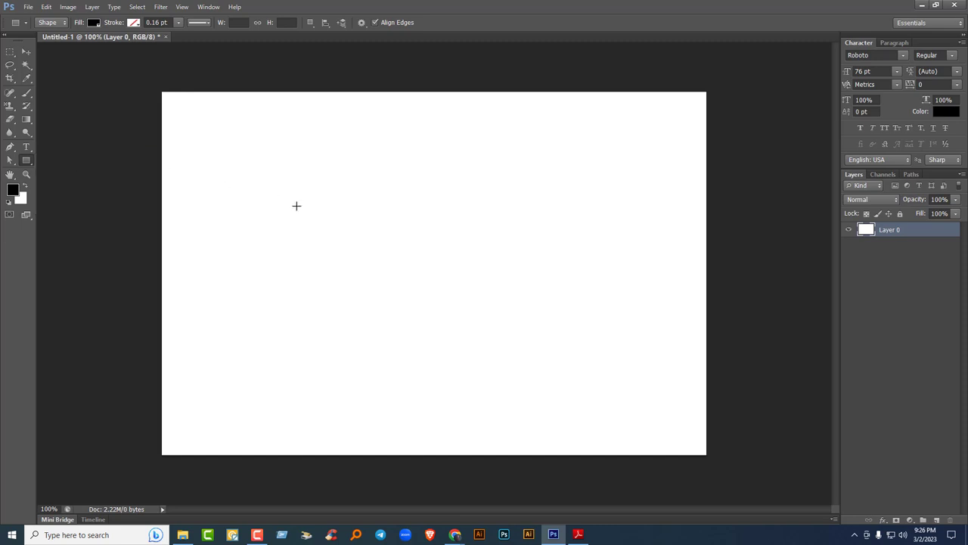
pyautogui.moveTo(249, 173); pyautogui.dragTo(594, 372)
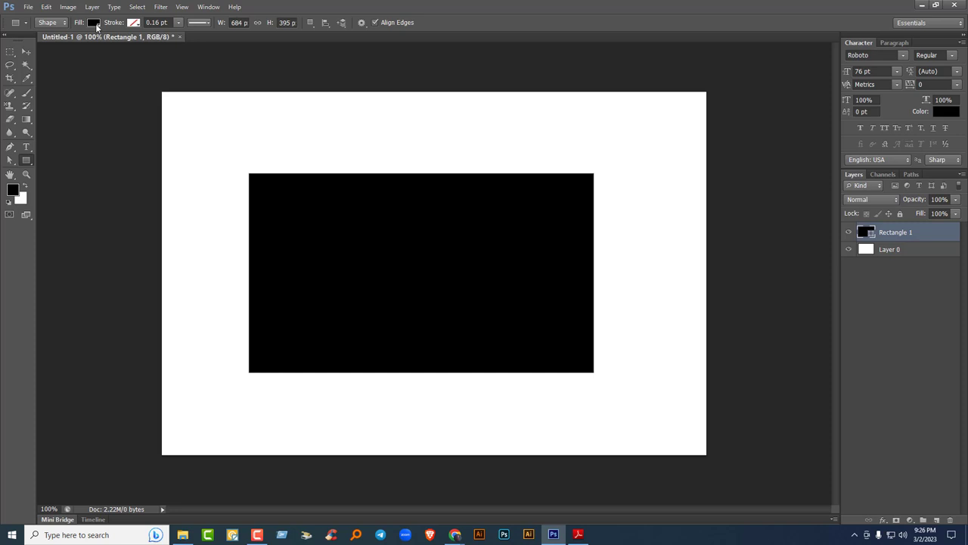
# Give the rectangle a red stroke about 4.96 pt wide.
pyautogui.click(134, 24)
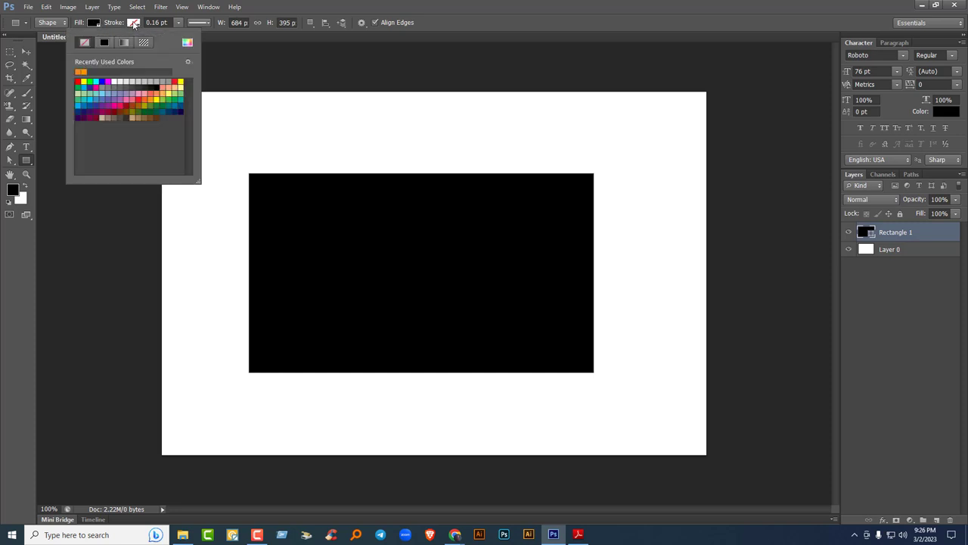
pyautogui.click(174, 81)
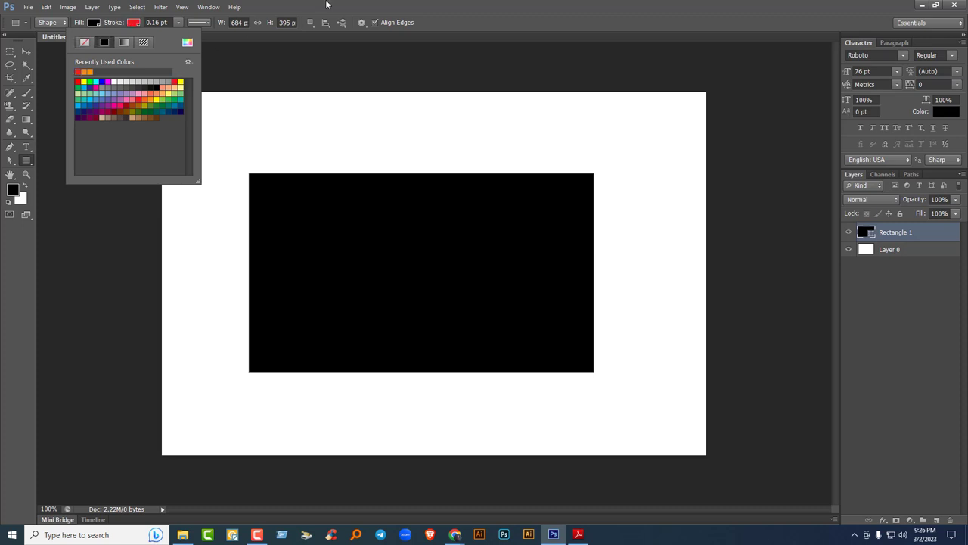
pyautogui.click(254, 241)
pyautogui.press('Up')
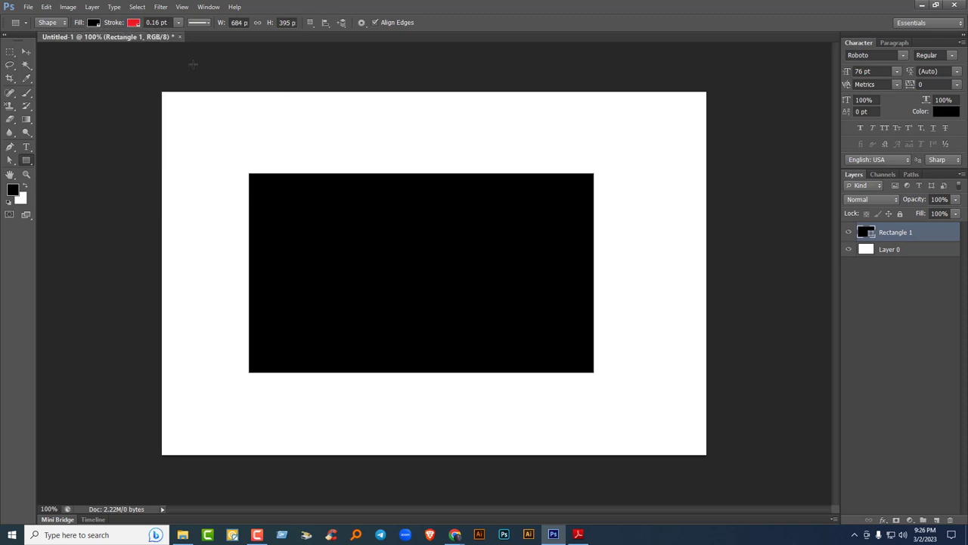
pyautogui.click(179, 24)
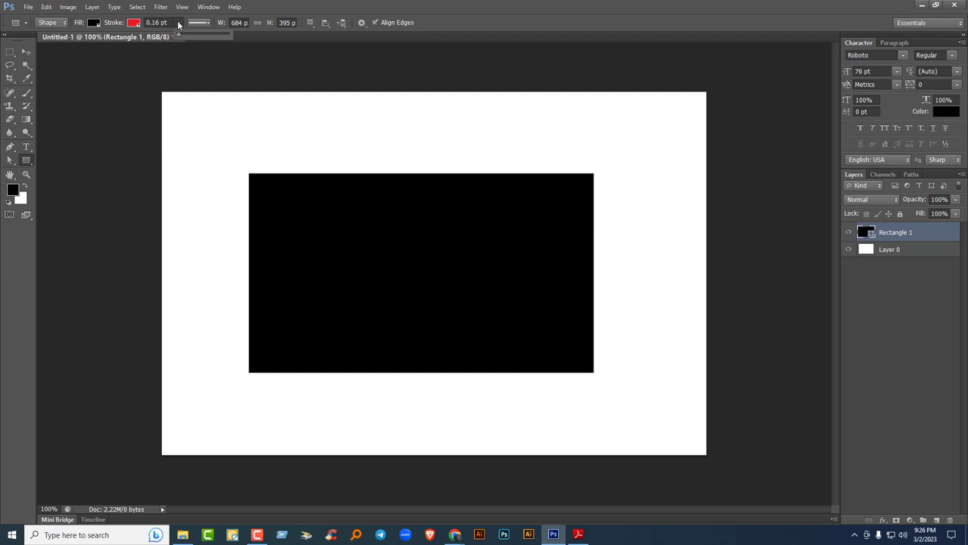
pyautogui.moveTo(179, 35); pyautogui.dragTo(189, 38)
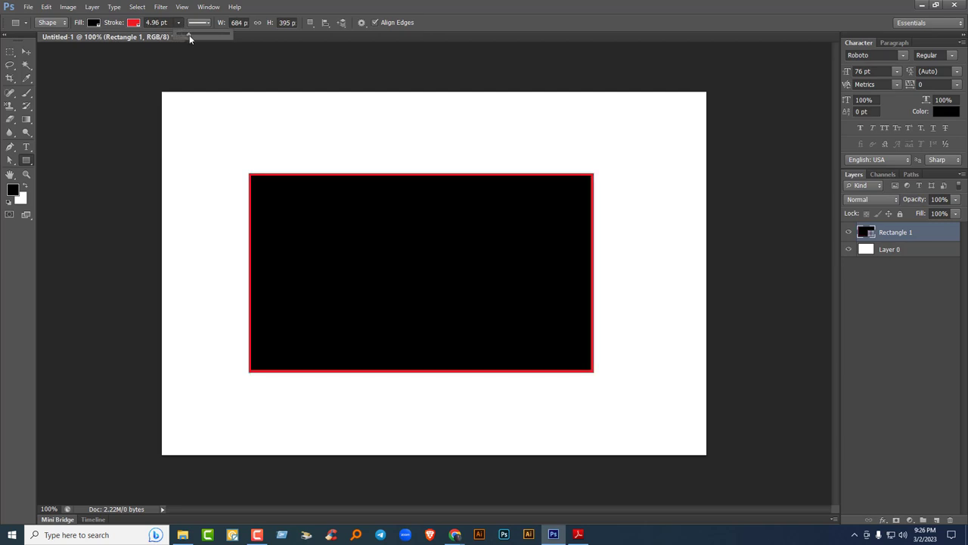
# Remove the stroke from the large rectangle by setting its stroke to none.
pyautogui.click(137, 26)
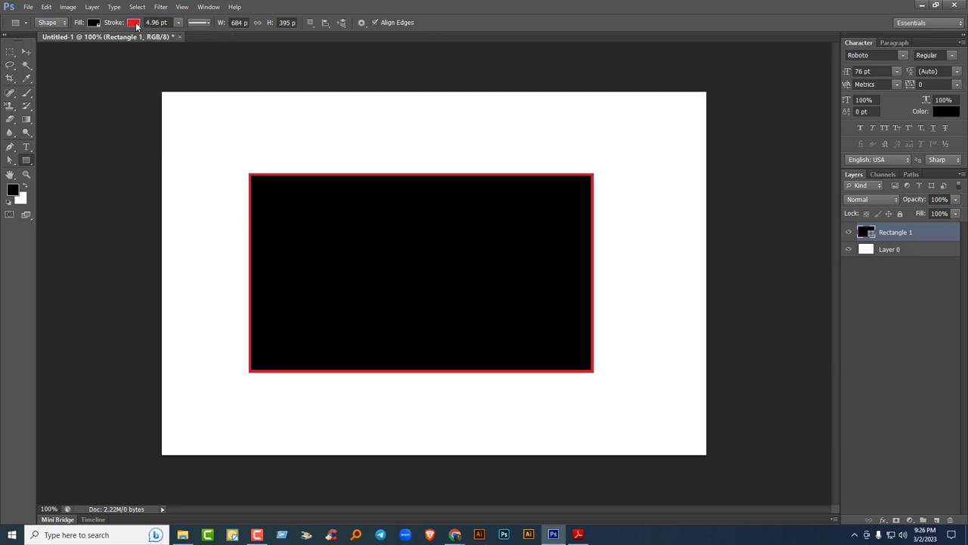
pyautogui.click(137, 26)
pyautogui.click(102, 34)
pyautogui.click(40, 80)
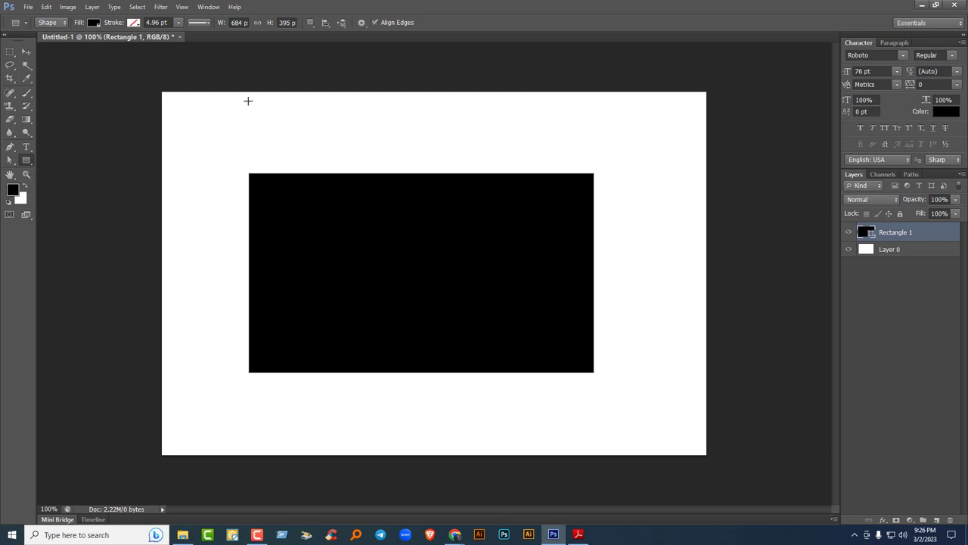
# Draw five smaller black rectangles around the large one: two above it, one on either side and one below.
pyautogui.moveTo(248, 100); pyautogui.dragTo(352, 153)
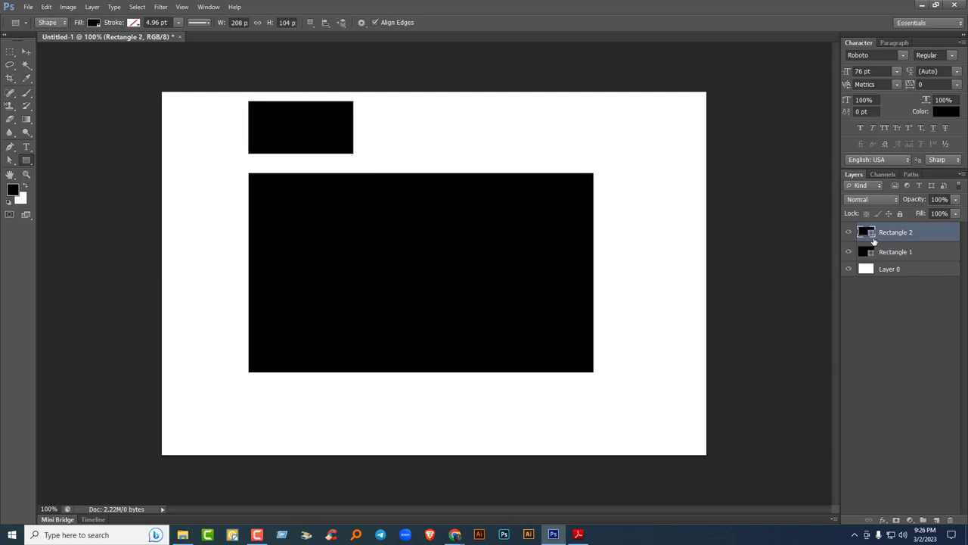
pyautogui.moveTo(588, 128); pyautogui.dragTo(662, 162)
pyautogui.moveTo(610, 224); pyautogui.dragTo(659, 268)
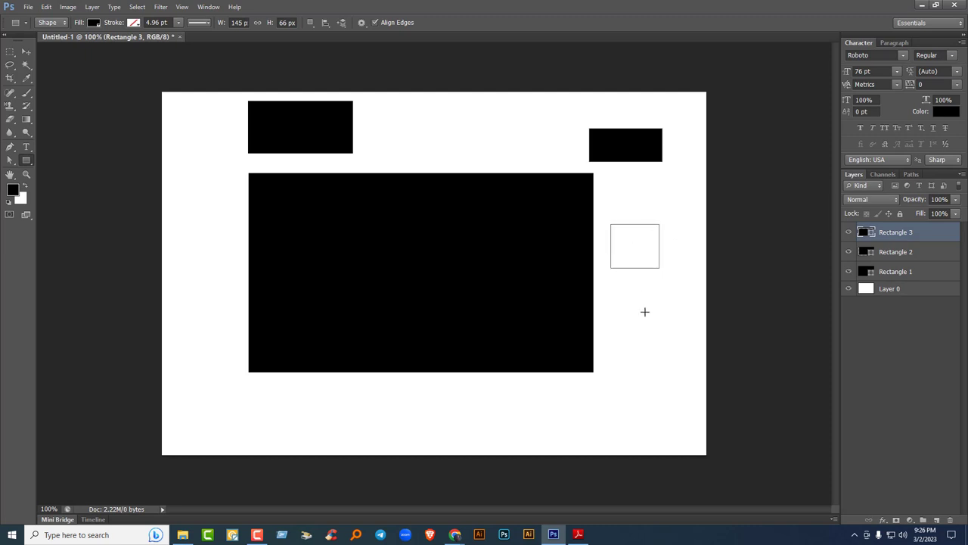
pyautogui.moveTo(374, 401); pyautogui.dragTo(501, 447)
pyautogui.moveTo(177, 267); pyautogui.dragTo(214, 297)
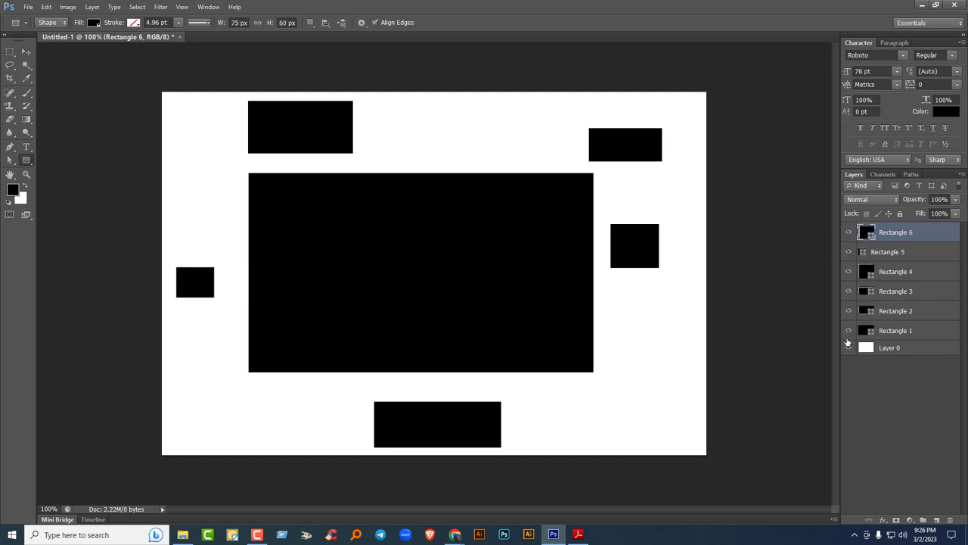
# Undo all the drawn rectangles until only the white Layer 0 is left.
pyautogui.hotkey('ctrl', 'alt', 'z')
pyautogui.hotkey('ctrl', 'alt', 'z')
pyautogui.hotkey('ctrl', 'alt', 'z')
pyautogui.hotkey('ctrl', 'alt', 'z')
pyautogui.hotkey('ctrl', 'alt', 'z')
pyautogui.hotkey('ctrl', 'alt', 'z')
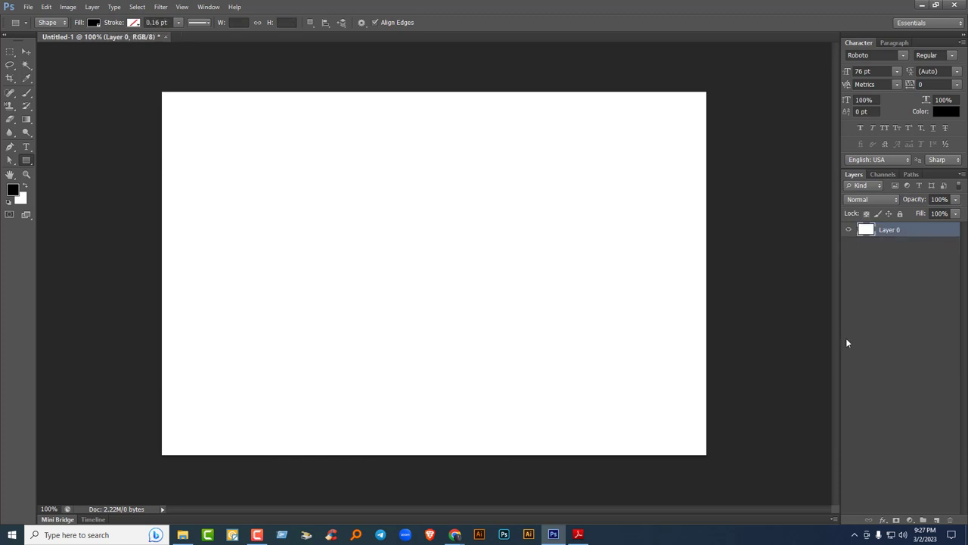
# Create a rectangle of exact size, 4 in wide and 5 in high, near the canvas centre and delete it.
pyautogui.rightClick(26, 160)
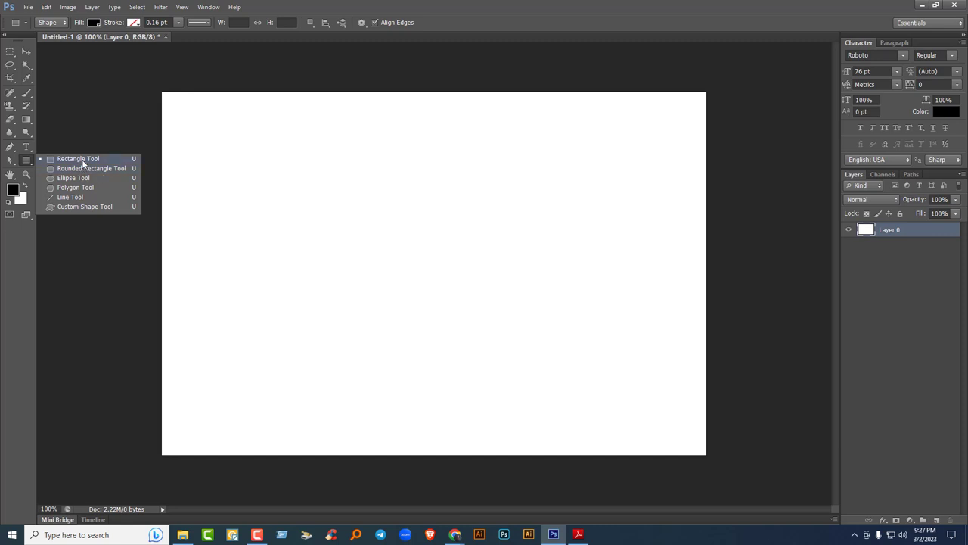
pyautogui.click(82, 159)
pyautogui.click(390, 259)
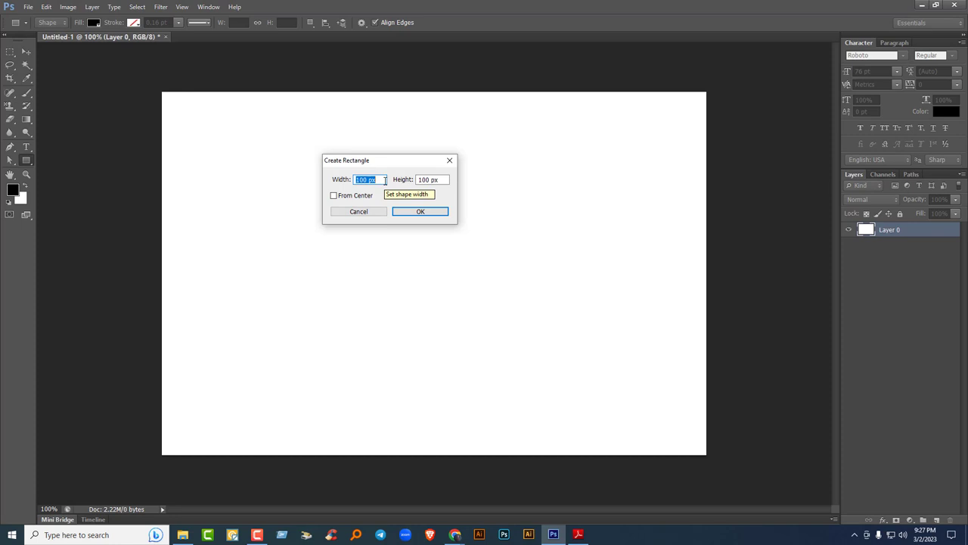
pyautogui.write('4in')
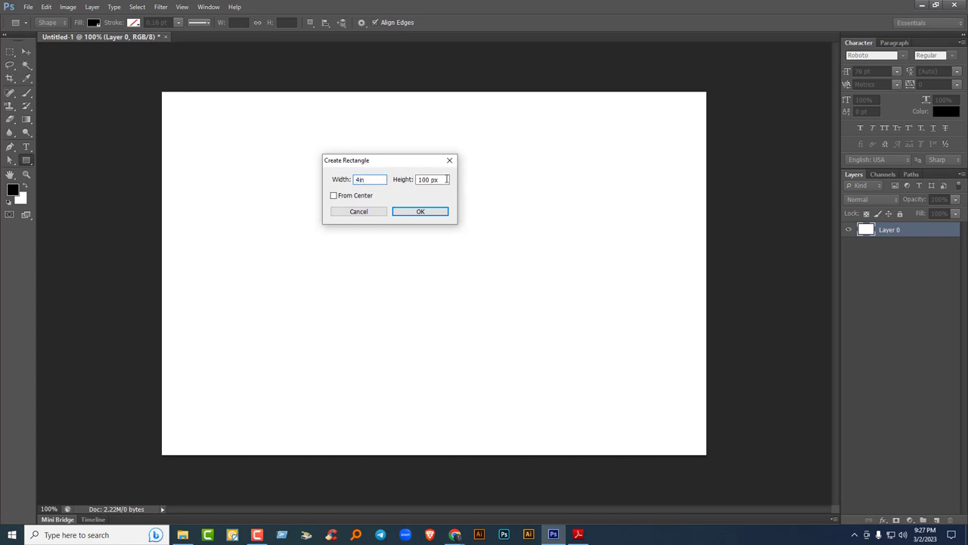
pyautogui.press('Tab')
pyautogui.write('5in')
pyautogui.click(424, 214)
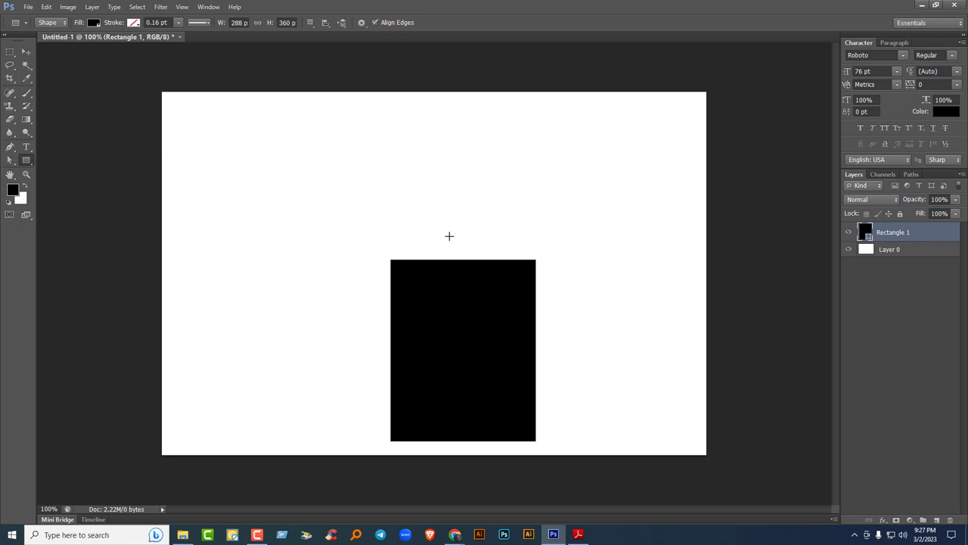
pyautogui.click(26, 52)
pyautogui.press('Delete')
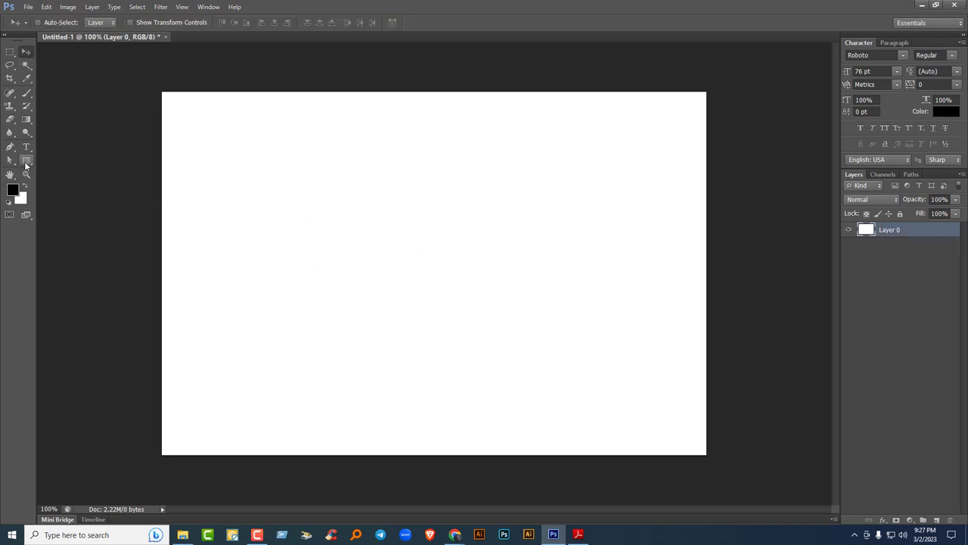
# Draw a rounded rectangle about 322 by 179 px with a 5 px corner radius in the canvas's upper left area.
pyautogui.click(25, 162)
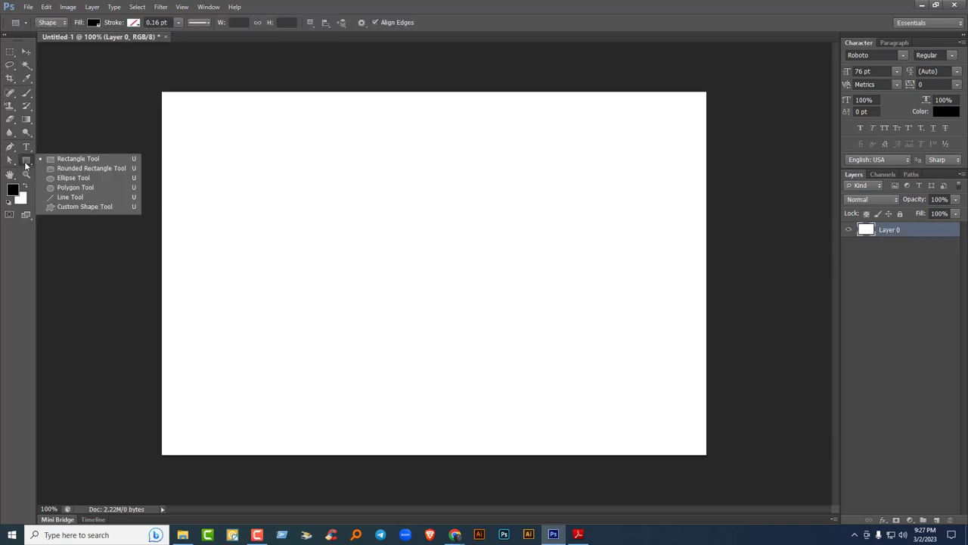
pyautogui.click(99, 168)
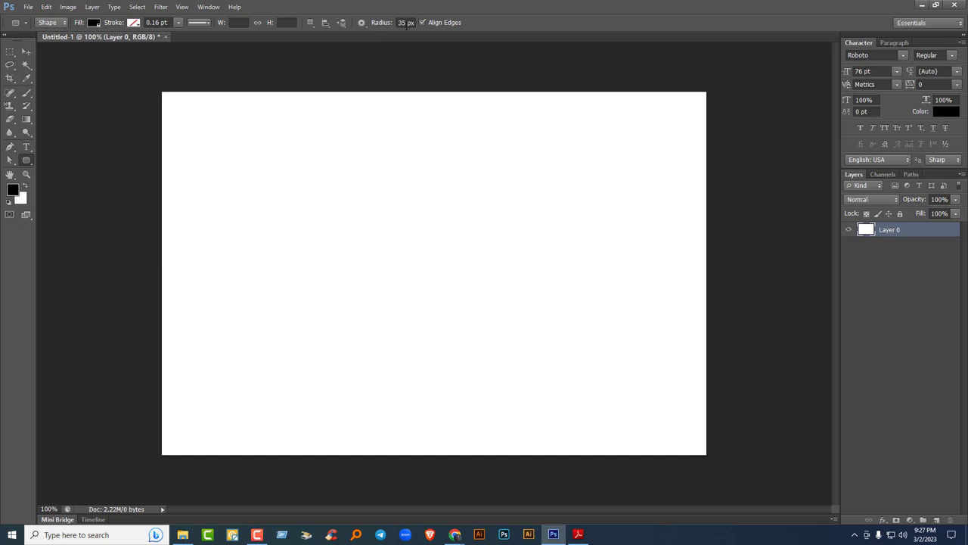
pyautogui.click(403, 22)
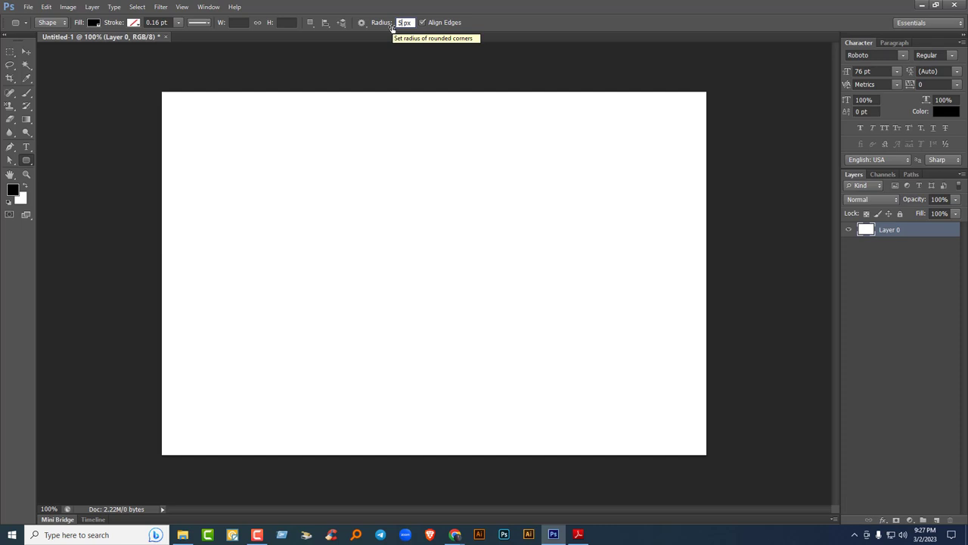
pyautogui.write('5')
pyautogui.press('Return')
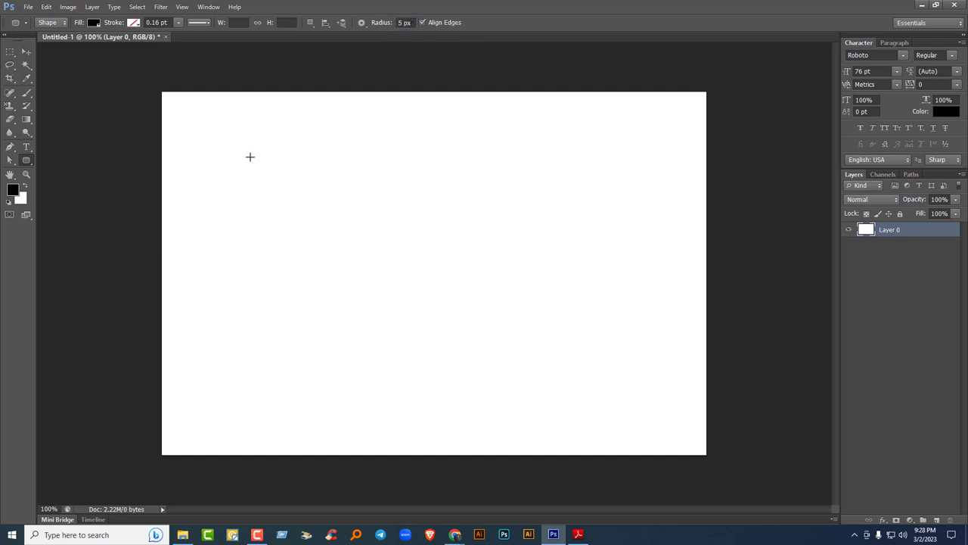
pyautogui.moveTo(248, 156); pyautogui.dragTo(429, 259)
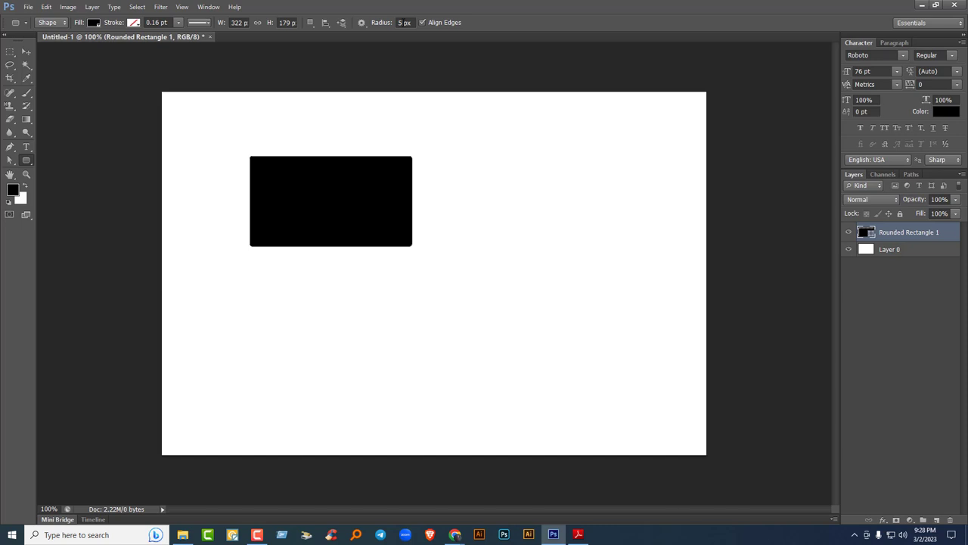
# Draw a second rounded rectangle, about 280 by 174 px with a 10 px corner radius, to the right of the first.
pyautogui.click(403, 23)
pyautogui.write('10')
pyautogui.press('Return')
pyautogui.moveTo(467, 153); pyautogui.dragTo(607, 240)
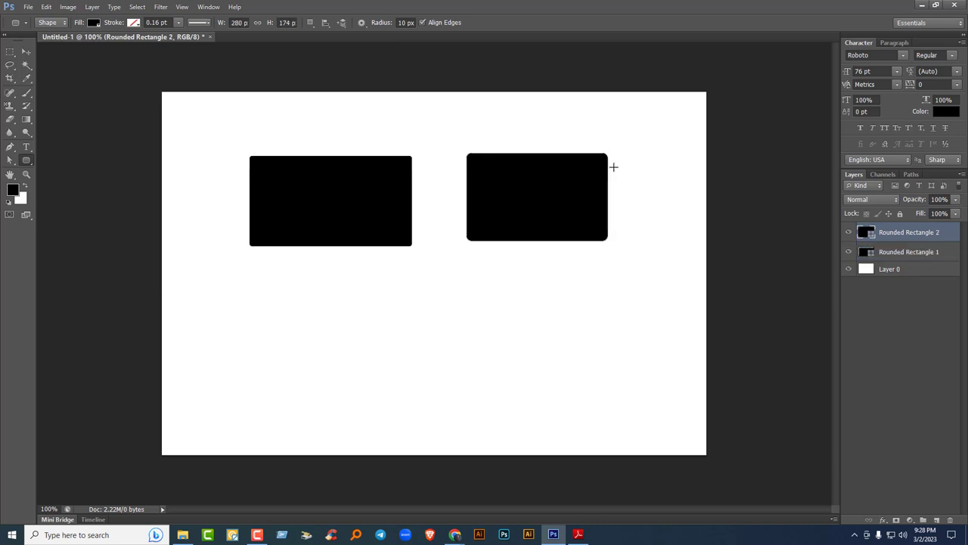
# Draw a third rounded rectangle, about 314 by 209 px with a 20 px corner radius, below the first one.
pyautogui.click(405, 22)
pyautogui.write('20')
pyautogui.press('Return')
pyautogui.moveTo(256, 293); pyautogui.dragTo(413, 398)
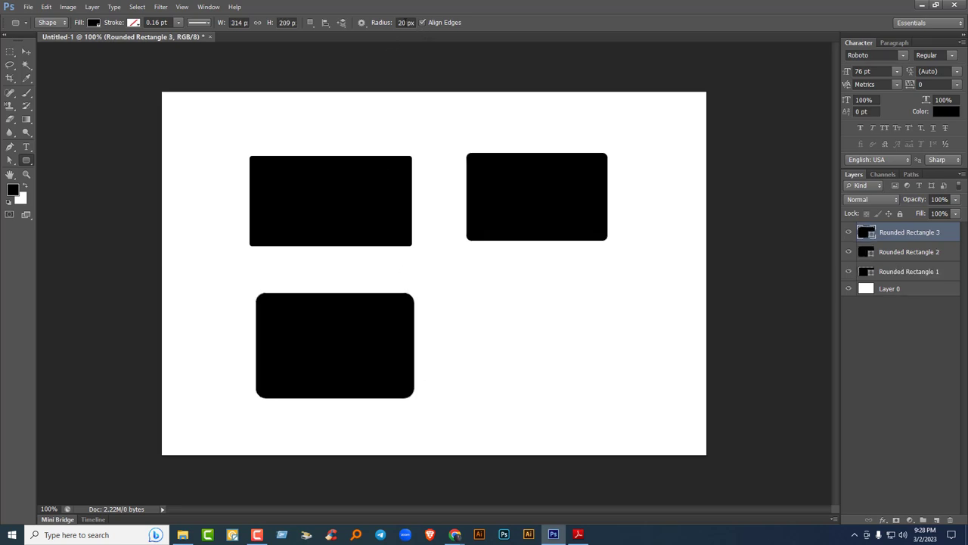
# Draw a fourth rounded rectangle, about 403 by 239 px with a 100 px corner radius, in the canvas's lower right area.
pyautogui.click(406, 22)
pyautogui.write('100')
pyautogui.press('Return')
pyautogui.moveTo(475, 291); pyautogui.dragTo(677, 410)
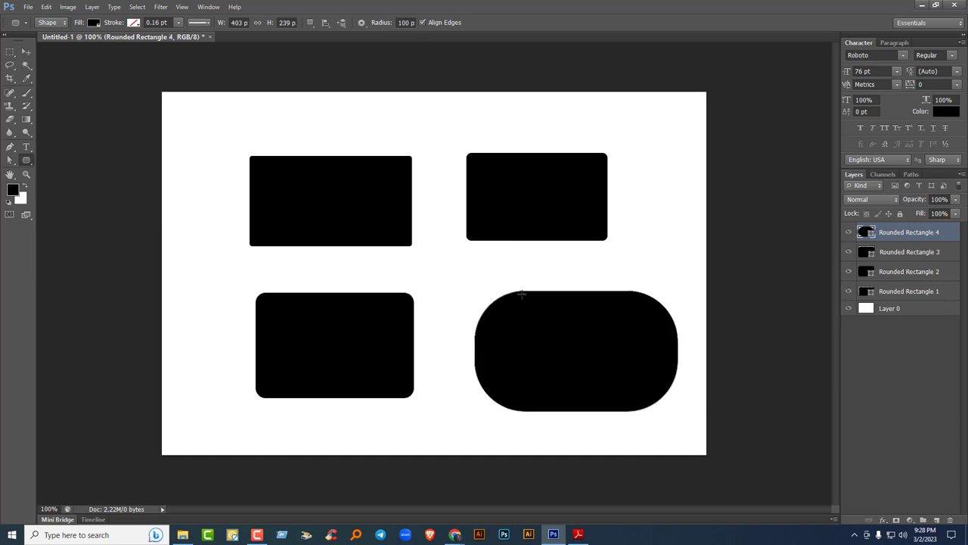
# Undo all four rounded rectangles so only Layer 0 is left.
pyautogui.hotkey('ctrl', 'alt', 'z')
pyautogui.hotkey('ctrl', 'alt', 'z')
pyautogui.hotkey('ctrl', 'alt', 'z')
pyautogui.hotkey('ctrl', 'alt', 'z')
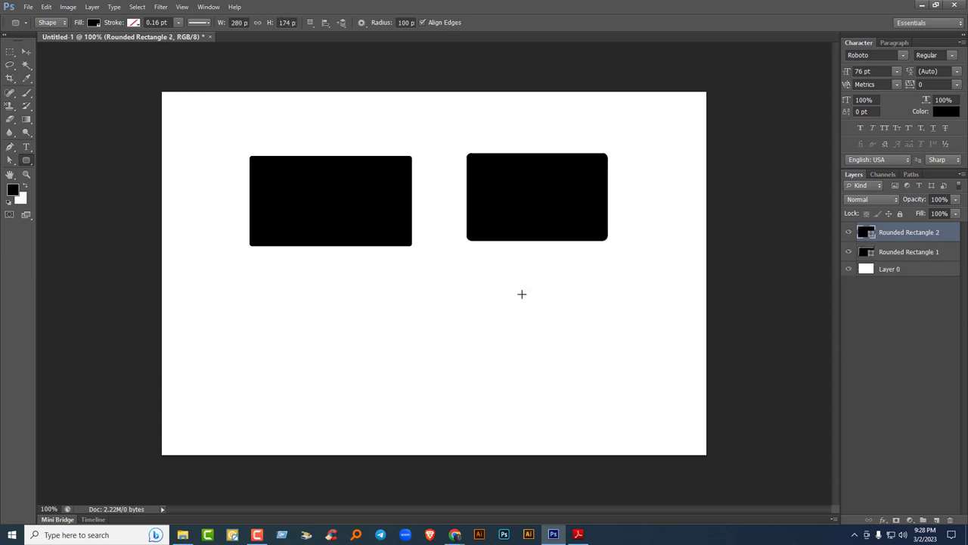
pyautogui.hotkey('ctrl', 'alt', 'z')
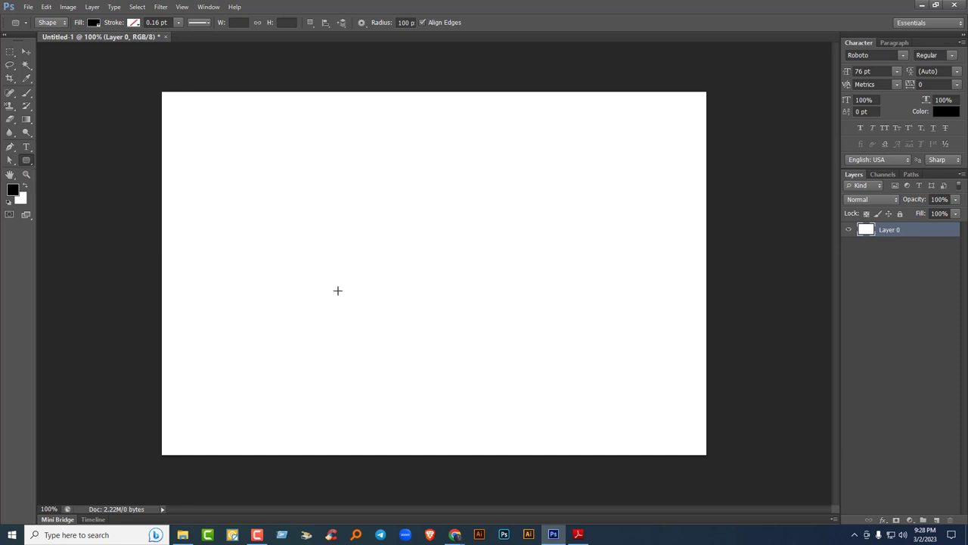
# Create a rounded rectangle of exact size, 5 in wide and 8 in high with a 50 px corner radius.
pyautogui.click(334, 242)
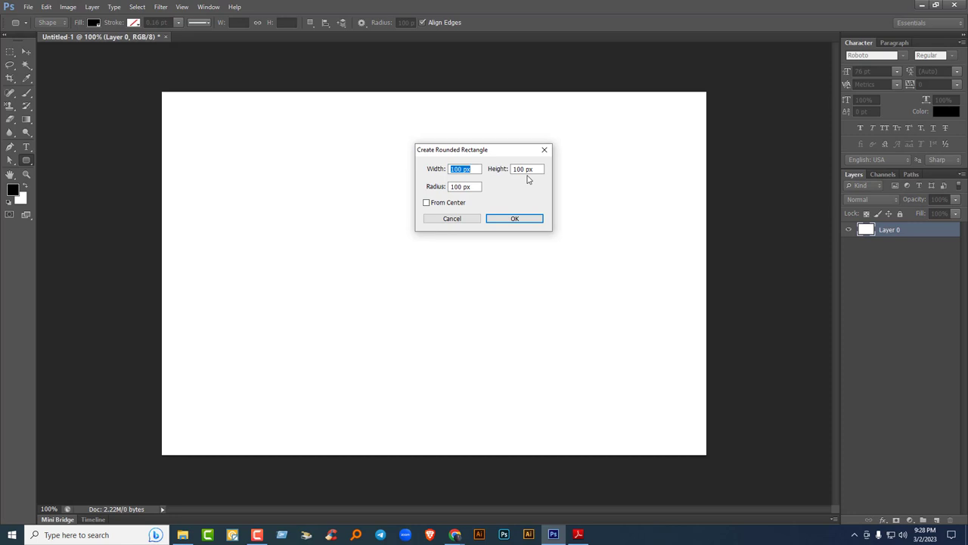
pyautogui.write('5 in')
pyautogui.press('Tab')
pyautogui.write('8in')
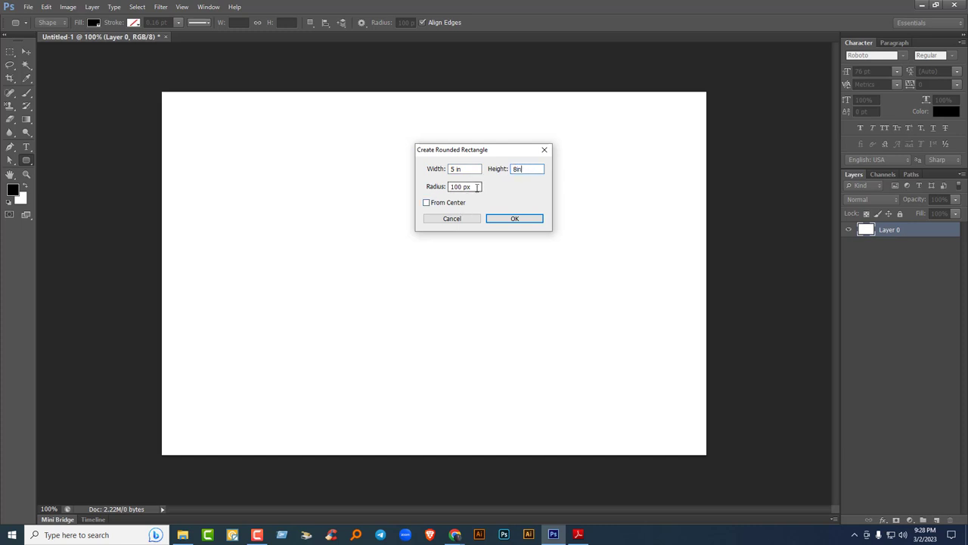
pyautogui.press('Tab')
pyautogui.write('50')
pyautogui.click(512, 218)
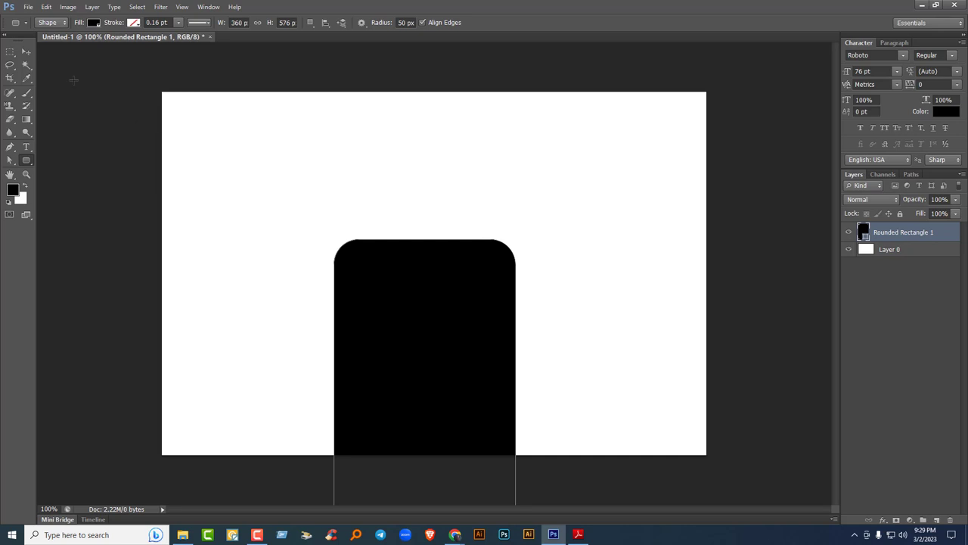
# Move the rounded rectangle up until it sits fully on the canvas and delete its layer.
pyautogui.click(26, 52)
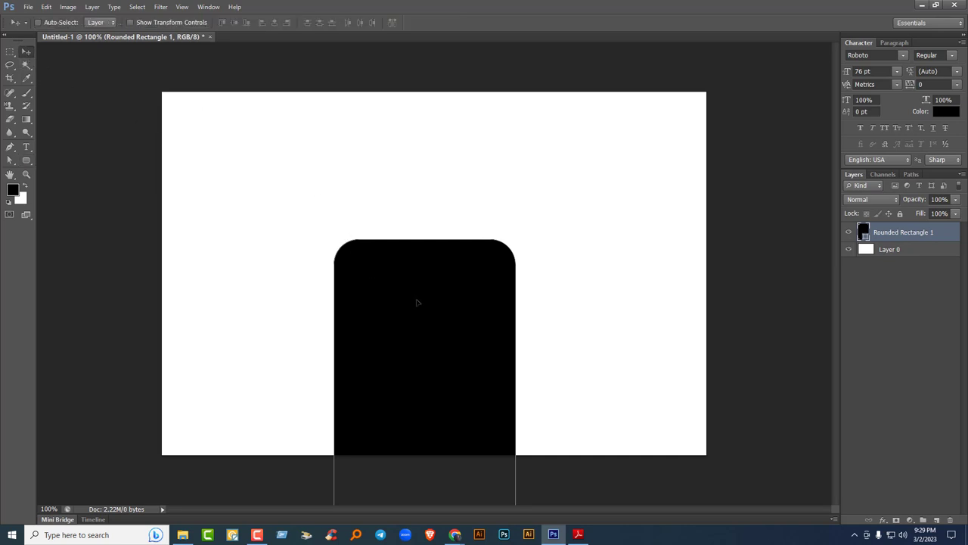
pyautogui.moveTo(417, 303); pyautogui.dragTo(391, 188)
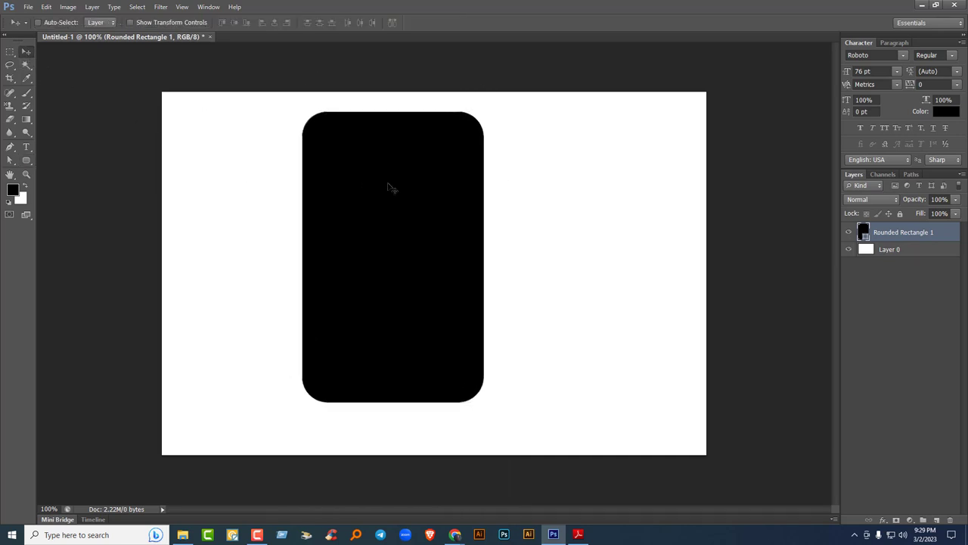
pyautogui.press('Delete')
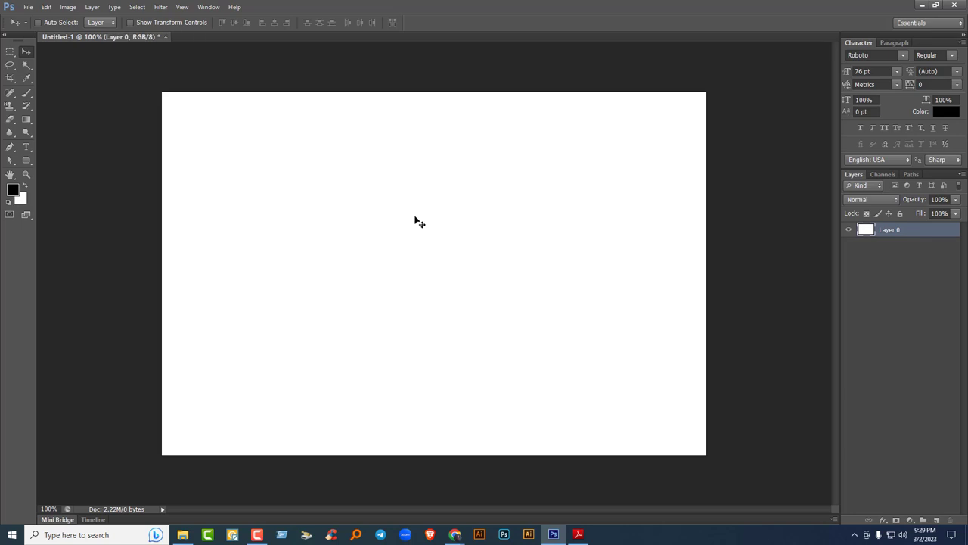
# Draw a circle with the Ellipse tool in the canvas's left half.
pyautogui.click(27, 161)
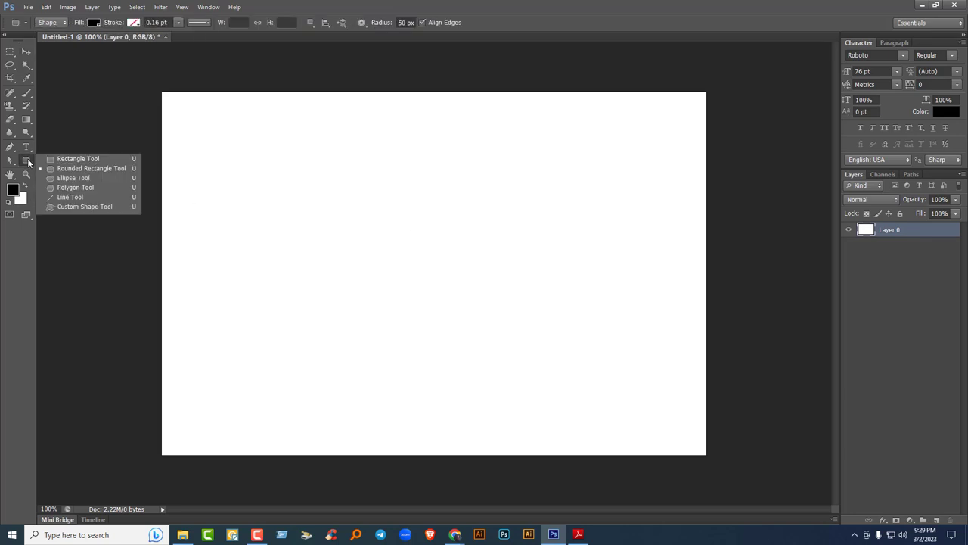
pyautogui.click(76, 179)
pyautogui.moveTo(257, 173); pyautogui.dragTo(370, 286)
pyautogui.click(10, 52)
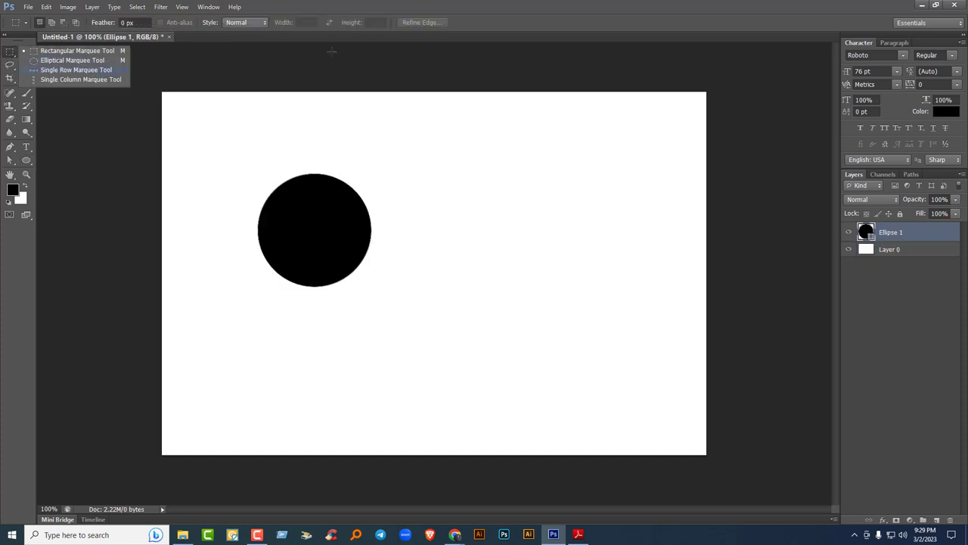
pyautogui.press('Escape')
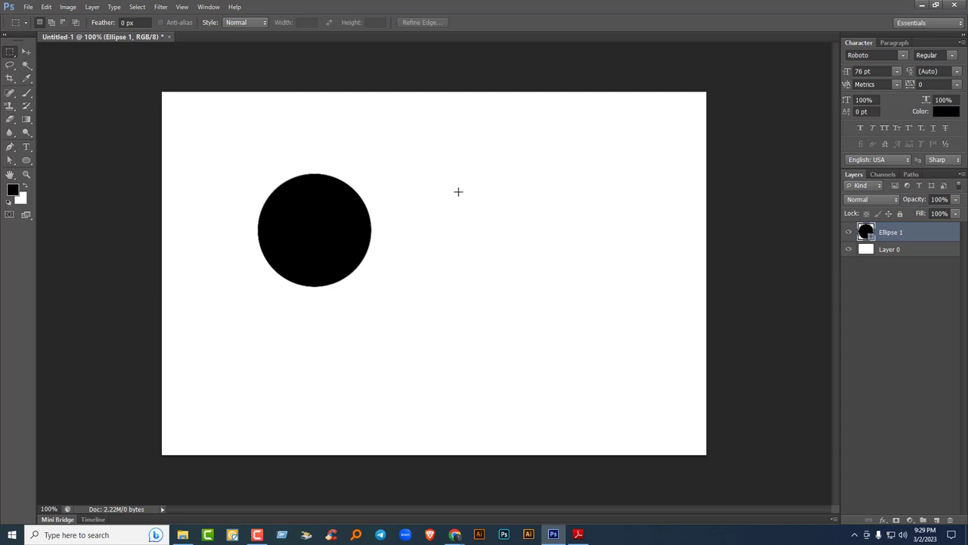
pyautogui.moveTo(448, 172); pyautogui.dragTo(493, 290)
pyautogui.hotkey('ctrl', 'd')
# Draw a tall and a wide ellipse beside the circle, and below them three circles, the largest about 295 px across.
pyautogui.click(27, 161)
pyautogui.moveTo(387, 155); pyautogui.dragTo(440, 262)
pyautogui.moveTo(470, 176); pyautogui.dragTo(606, 244)
pyautogui.moveTo(489, 292); pyautogui.dragTo(640, 444)
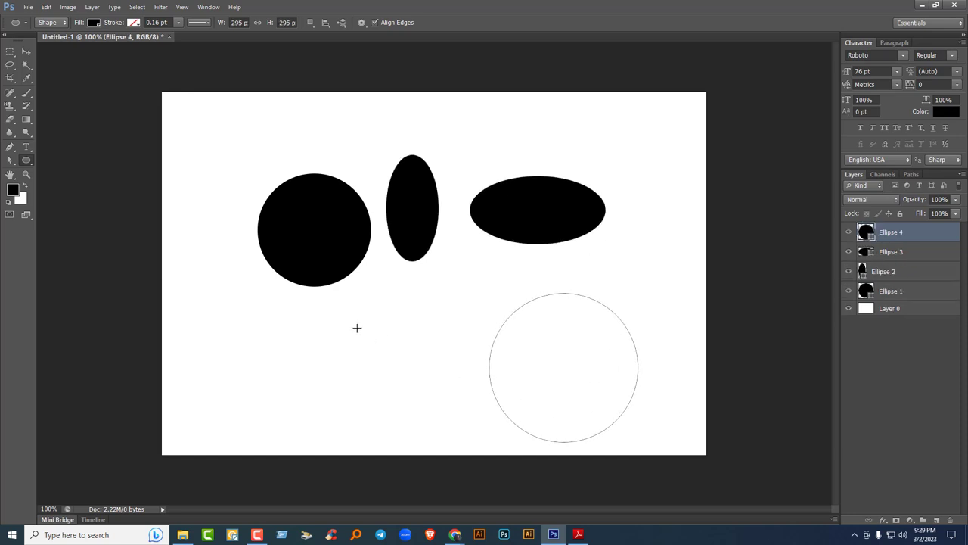
pyautogui.moveTo(328, 316); pyautogui.dragTo(360, 347)
pyautogui.moveTo(389, 314); pyautogui.dragTo(456, 384)
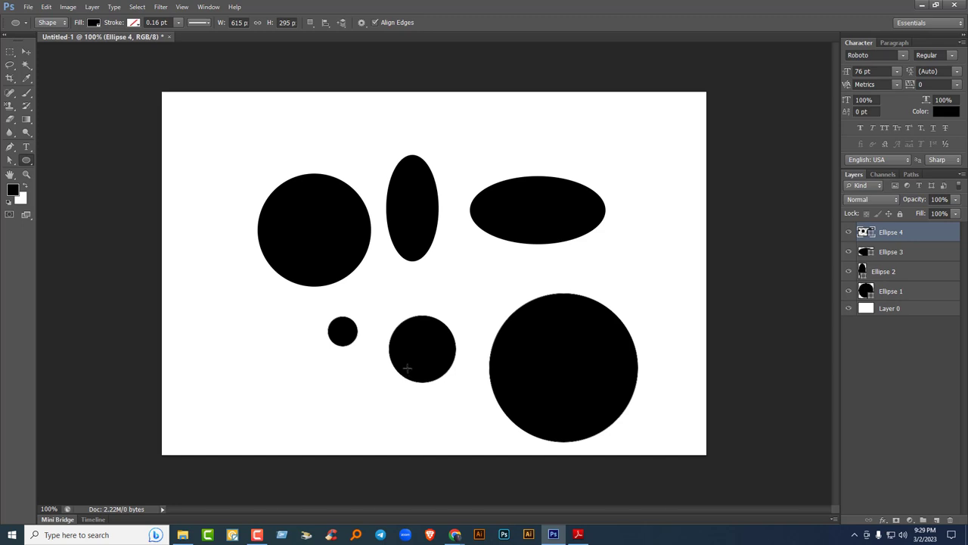
# Delete all the ellipse layers so only Layer 0 is left.
pyautogui.click(26, 53)
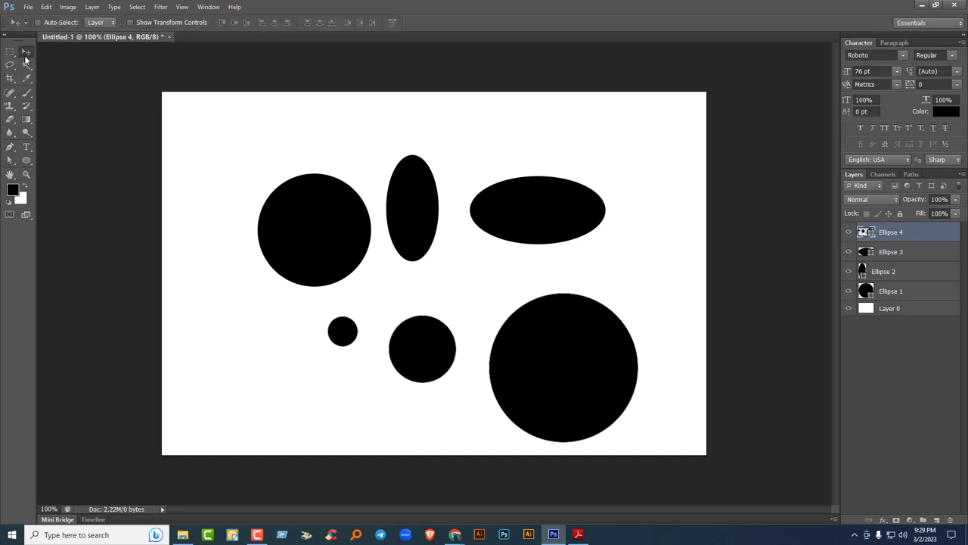
pyautogui.hotkey('ctrl', 'e')
pyautogui.press('Delete')
pyautogui.press('Delete')
pyautogui.press('Delete')
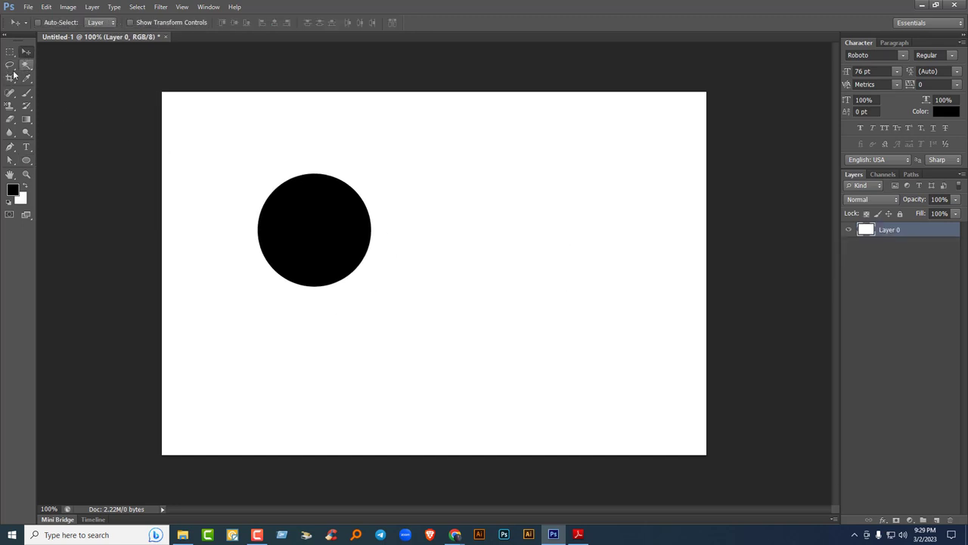
# Draw a four-sided polygon with smooth corners, about 166 px wide, in the canvas's upper left area.
pyautogui.click(27, 159)
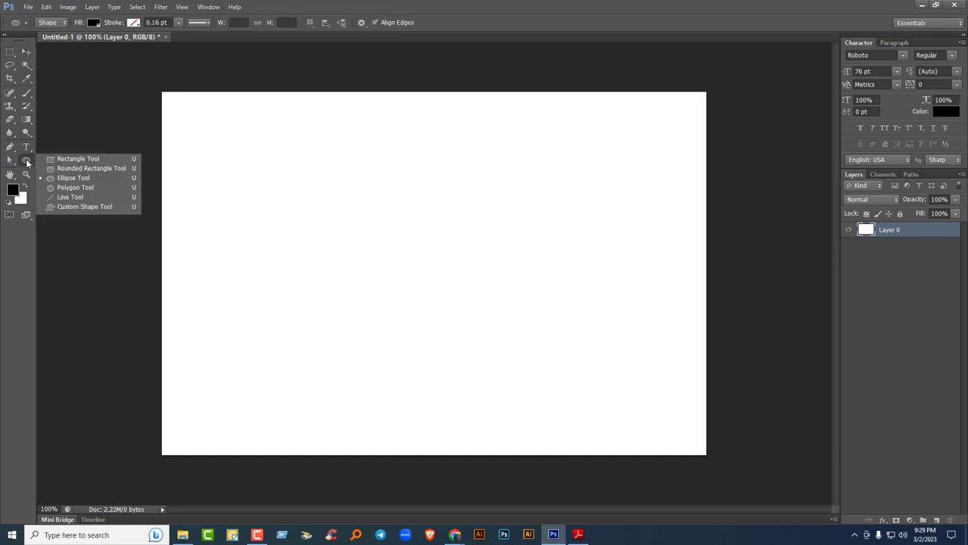
pyautogui.click(66, 188)
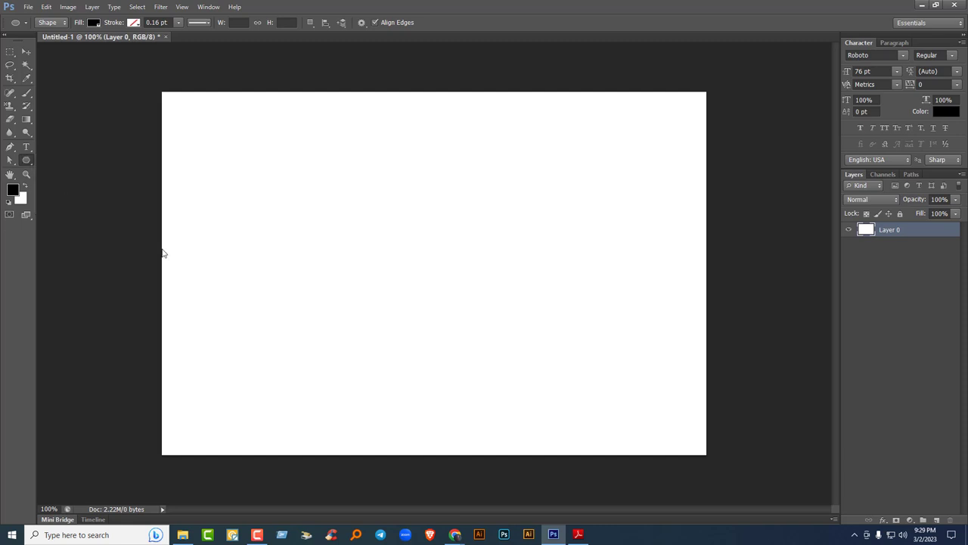
pyautogui.moveTo(229, 182); pyautogui.dragTo(273, 221)
# Turn off Smooth Corners and draw a sharp four-sided polygon, about 182 px wide, beside the rounded one.
pyautogui.click(362, 23)
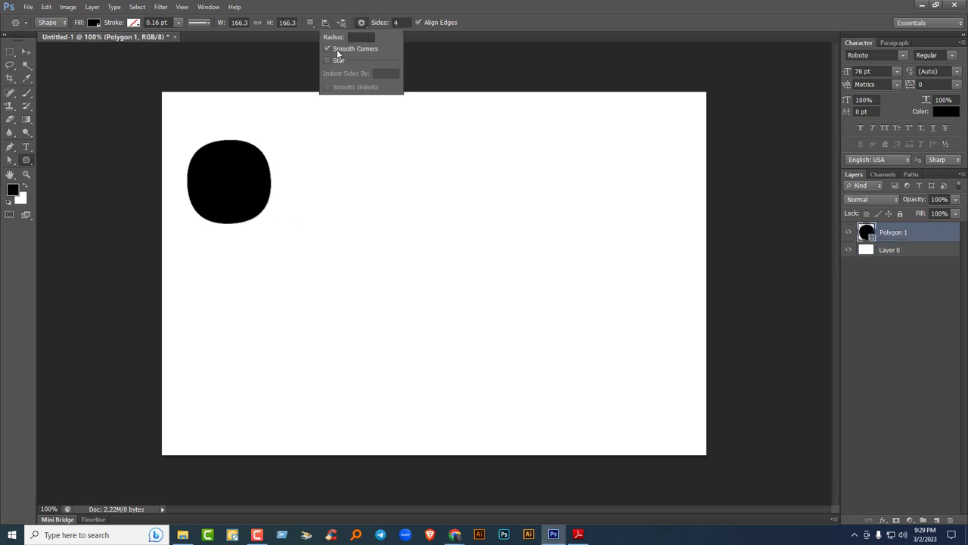
pyautogui.moveTo(324, 153); pyautogui.dragTo(365, 201)
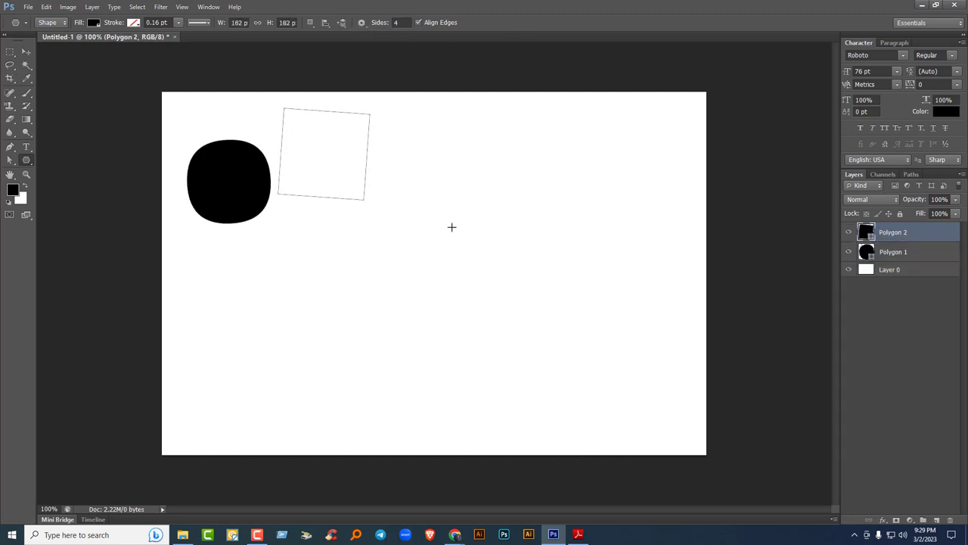
# Draw a five-sided polygon about 229 by 218 px and, below it, a six-sided polygon about 277 by 281 px.
pyautogui.click(397, 22)
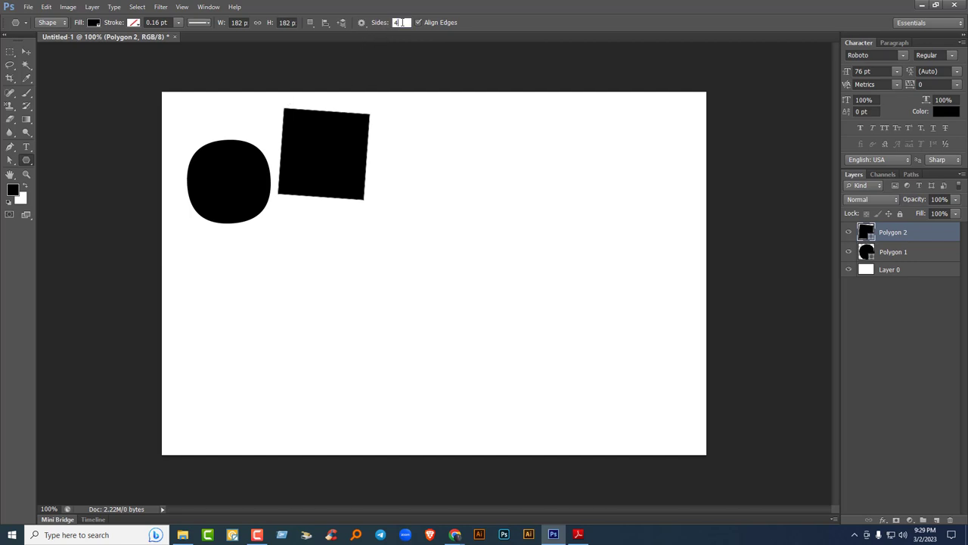
pyautogui.write('5')
pyautogui.moveTo(467, 185); pyautogui.dragTo(503, 235)
pyautogui.click(396, 22)
pyautogui.write('6')
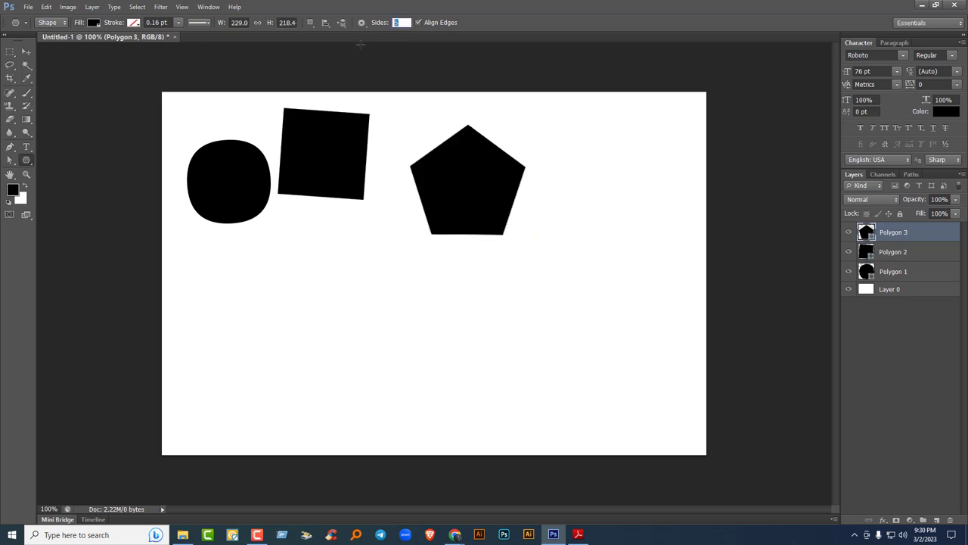
pyautogui.moveTo(370, 311); pyautogui.dragTo(421, 361)
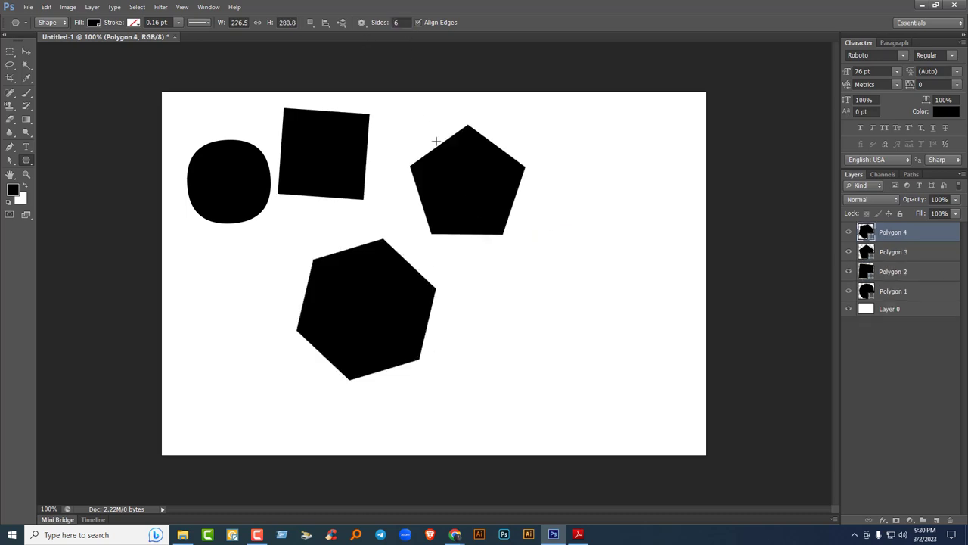
# Draw a ten-sided polygon about 342 by 354 px beside the hexagon and a triangle about 140 by 154 px above it.
pyautogui.click(398, 23)
pyautogui.write('10')
pyautogui.moveTo(548, 325); pyautogui.dragTo(617, 409)
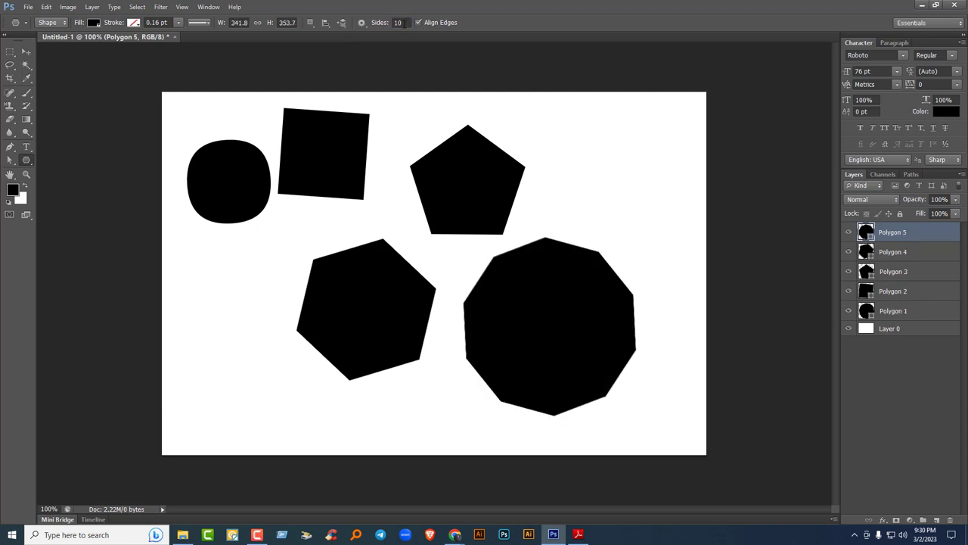
pyautogui.click(398, 23)
pyautogui.write('3')
pyautogui.moveTo(598, 151); pyautogui.dragTo(616, 189)
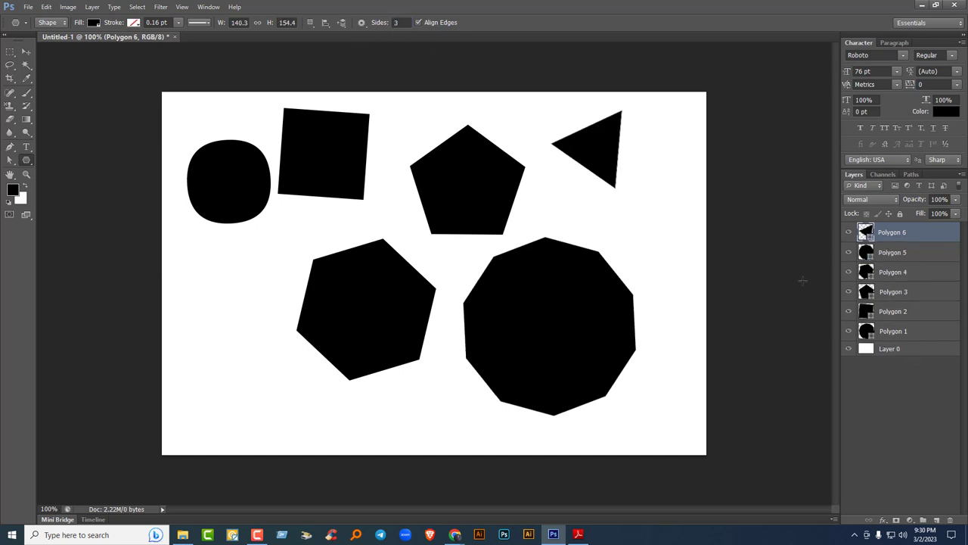
# Undo all six polygons so only Layer 0 is left.
pyautogui.hotkey('ctrl', 'alt', 'z')
pyautogui.hotkey('ctrl', 'alt', 'z')
pyautogui.hotkey('ctrl', 'alt', 'z')
pyautogui.hotkey('ctrl', 'alt', 'z')
pyautogui.hotkey('ctrl', 'alt', 'z')
pyautogui.hotkey('ctrl', 'alt', 'z')
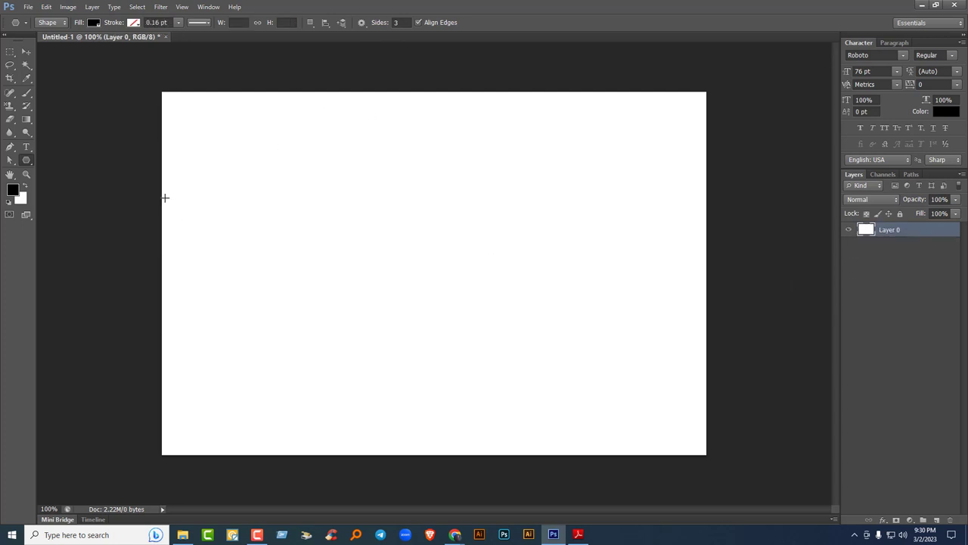
# Draw a horizontal line about 615 px long and a vertical line about 420 px long, both with 10 px weight.
pyautogui.rightClick(26, 160)
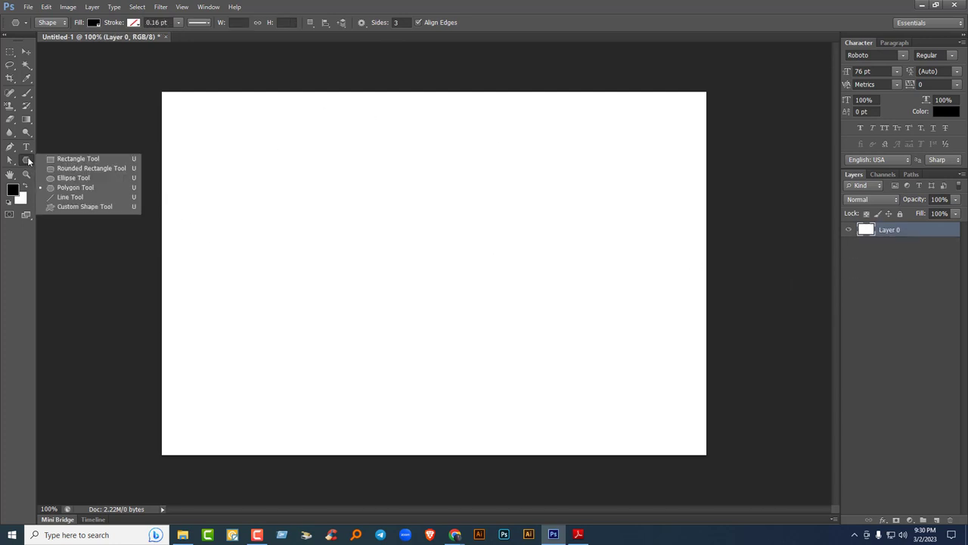
pyautogui.click(65, 198)
pyautogui.moveTo(270, 159); pyautogui.dragTo(579, 179)
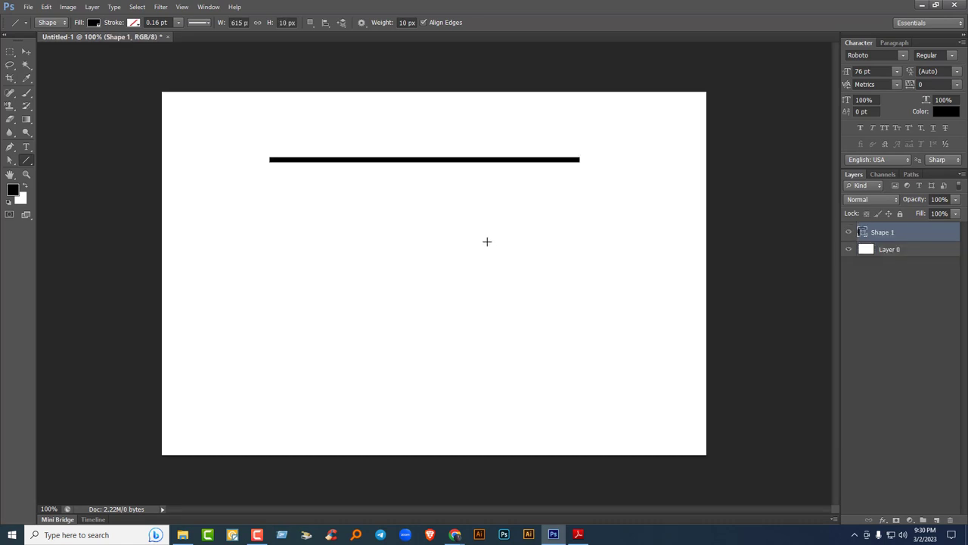
pyautogui.moveTo(227, 143); pyautogui.dragTo(217, 358)
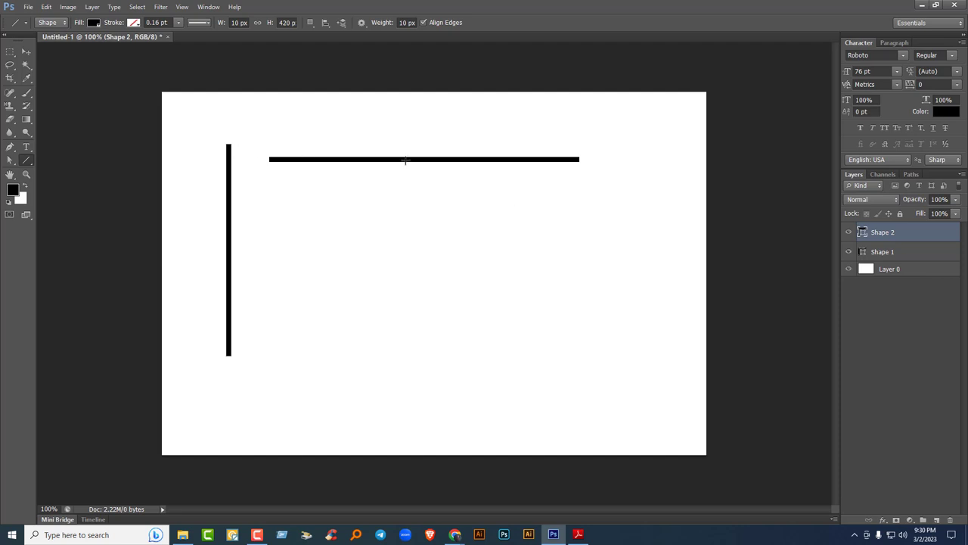
# Draw two more horizontal lines below the first, one with 5 px weight and one with 50 px weight.
pyautogui.click(390, 23)
pyautogui.write('5')
pyautogui.moveTo(309, 232); pyautogui.dragTo(623, 271)
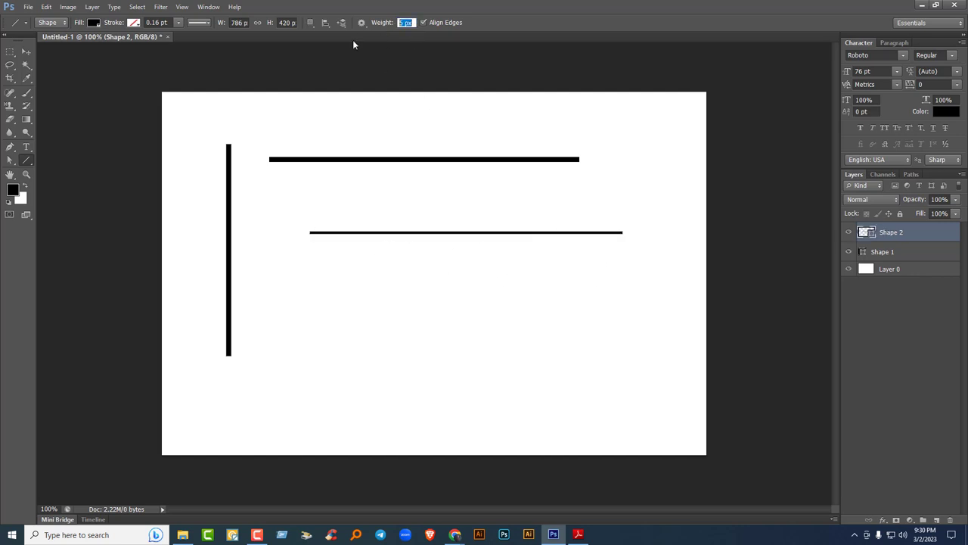
pyautogui.write('50')
pyautogui.press('Return')
pyautogui.moveTo(295, 290); pyautogui.dragTo(610, 378)
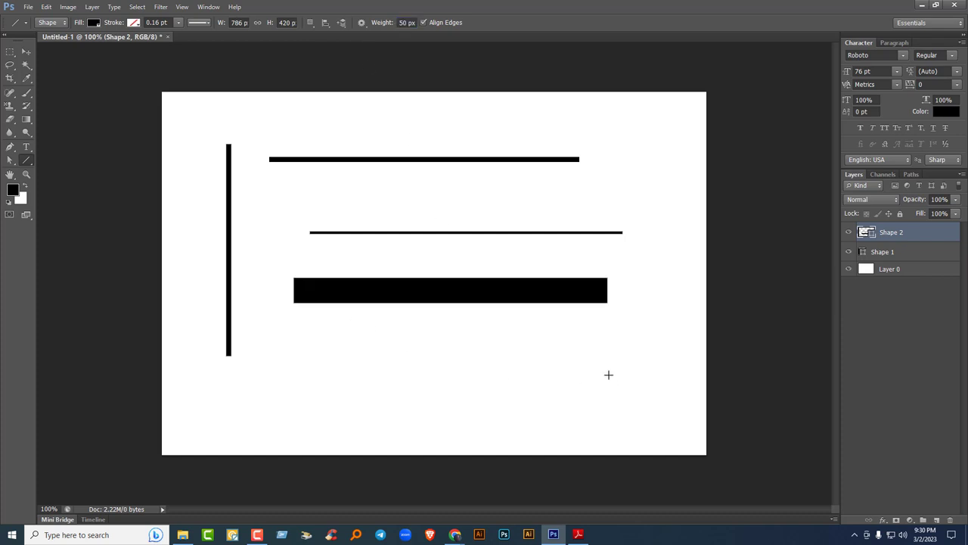
# Undo all four lines so only Layer 0 is left.
pyautogui.hotkey('ctrl', 'alt', 'z')
pyautogui.hotkey('ctrl', 'alt', 'z')
pyautogui.hotkey('ctrl', 'alt', 'z')
pyautogui.hotkey('ctrl', 'alt', 'z')
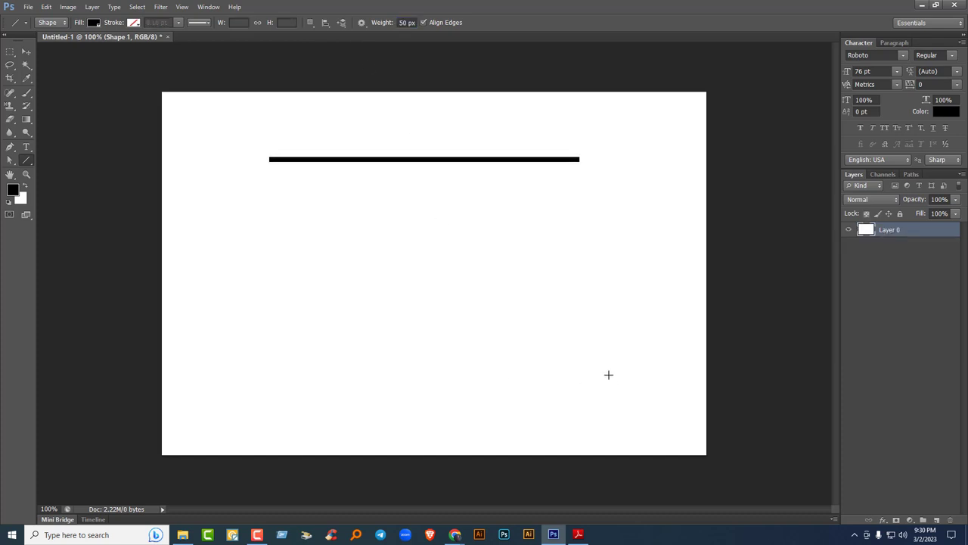
# Reset the Custom Shape tool's shape collection to the defaults without saving the current shapes.
pyautogui.rightClick(28, 160)
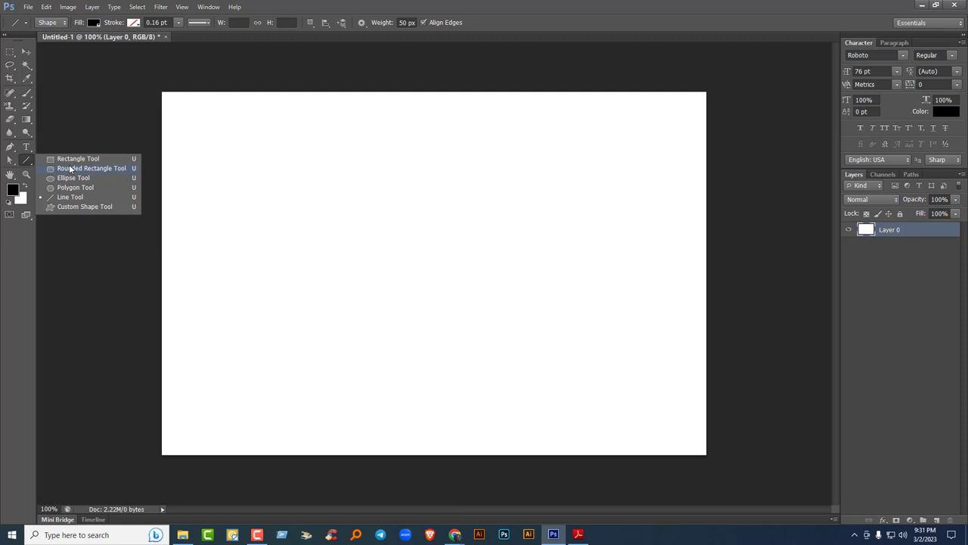
pyautogui.click(66, 206)
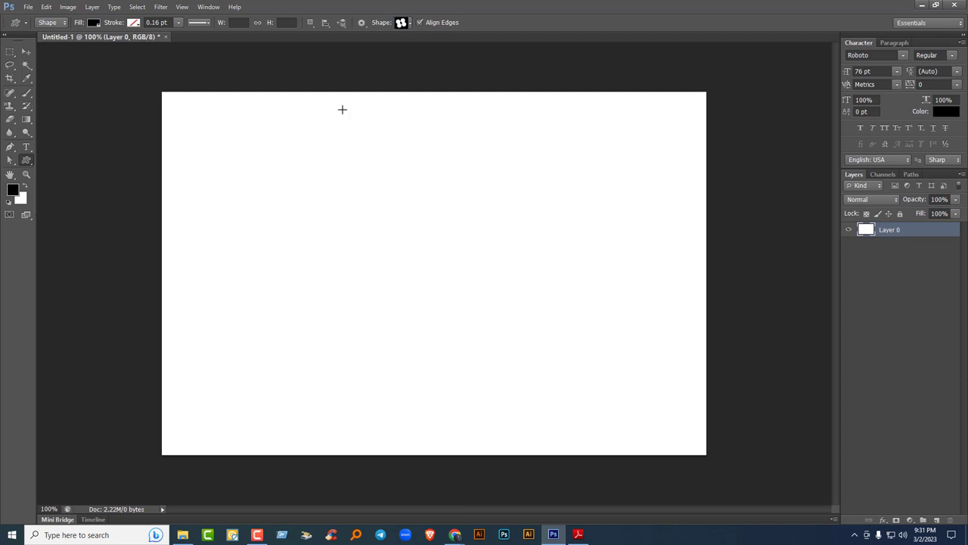
pyautogui.click(410, 23)
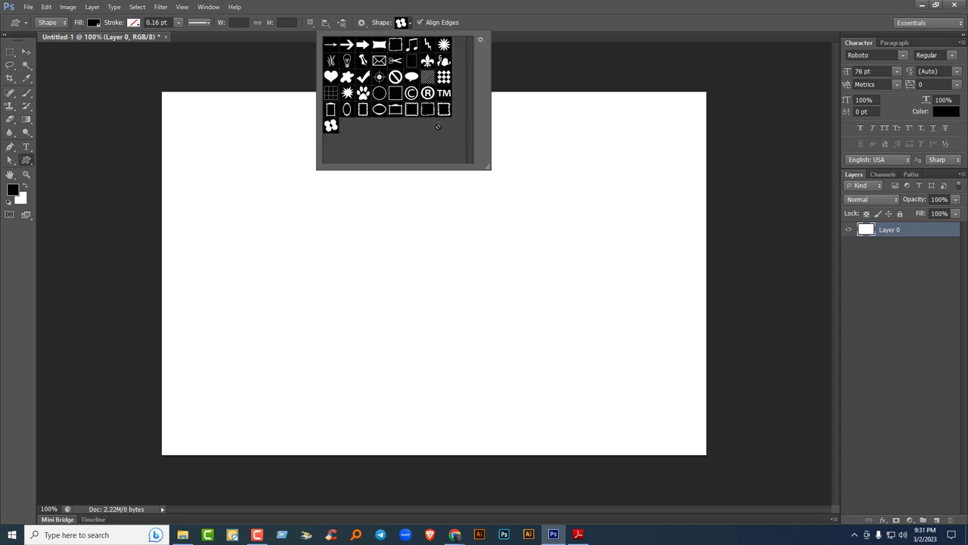
pyautogui.scroll(2, 397, 63)
pyautogui.scroll(-1, 433, 104)
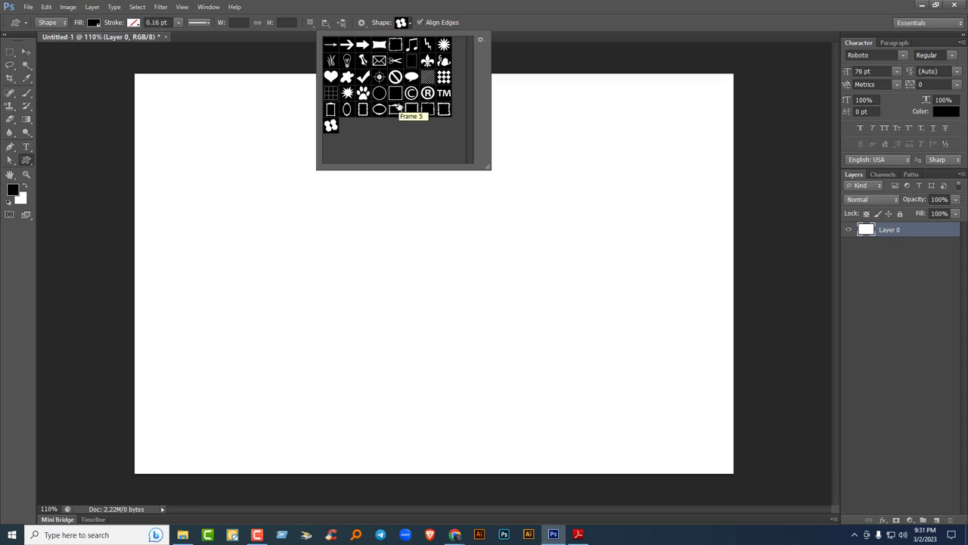
pyautogui.click(481, 40)
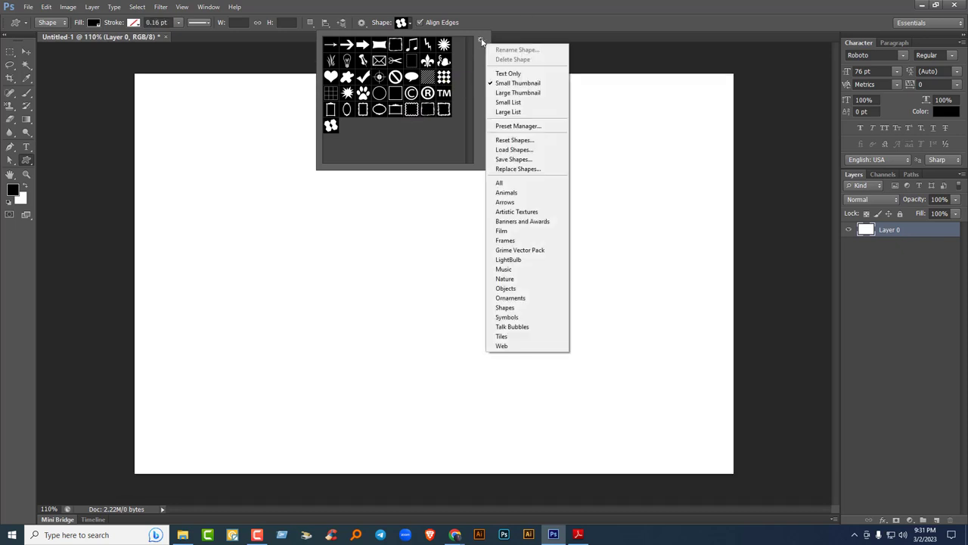
pyautogui.click(515, 140)
pyautogui.click(444, 202)
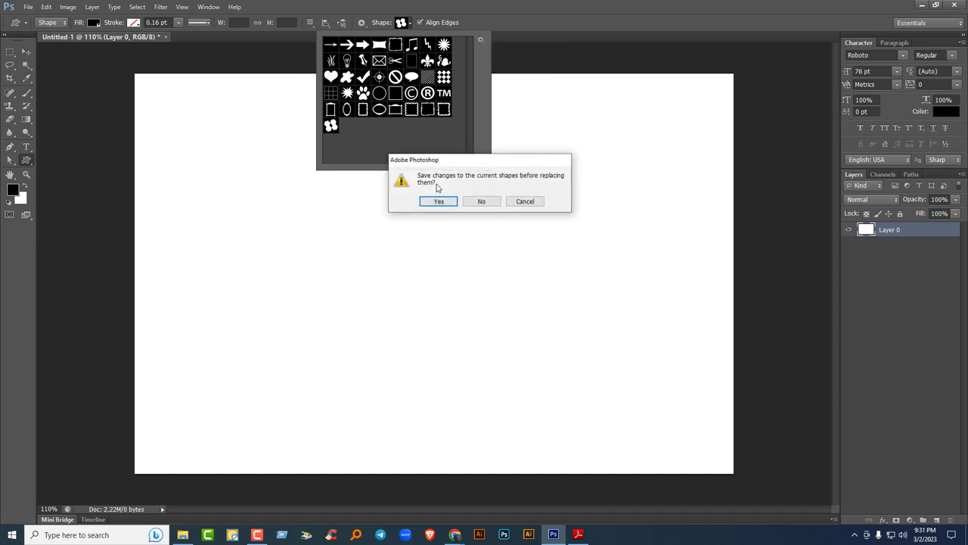
pyautogui.click(472, 202)
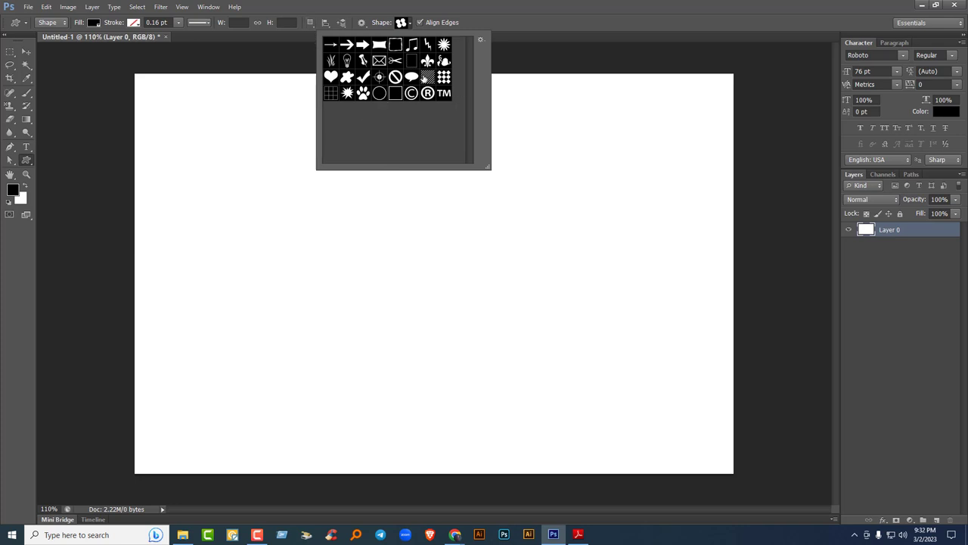
# Append the Shapes set to the Custom Shape tool's current shape collection.
pyautogui.click(481, 40)
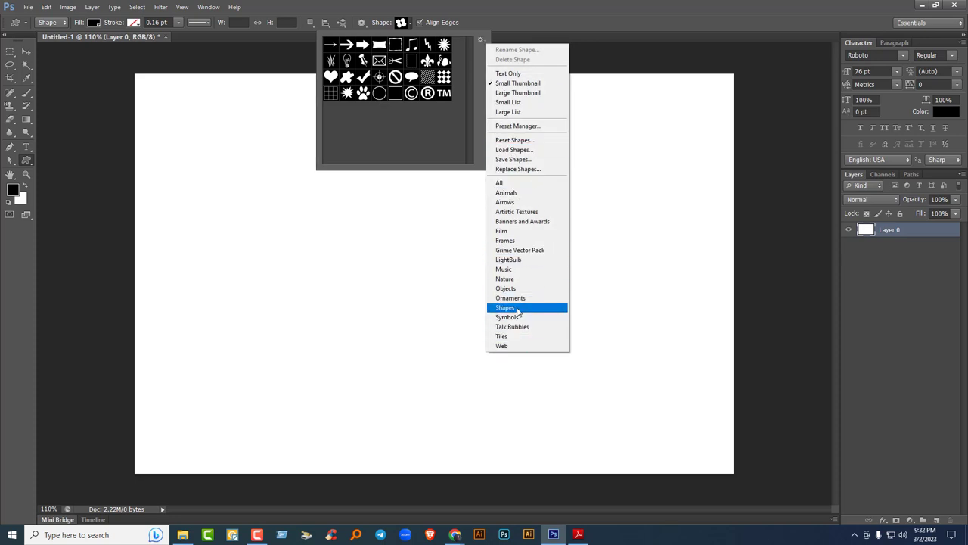
pyautogui.click(518, 308)
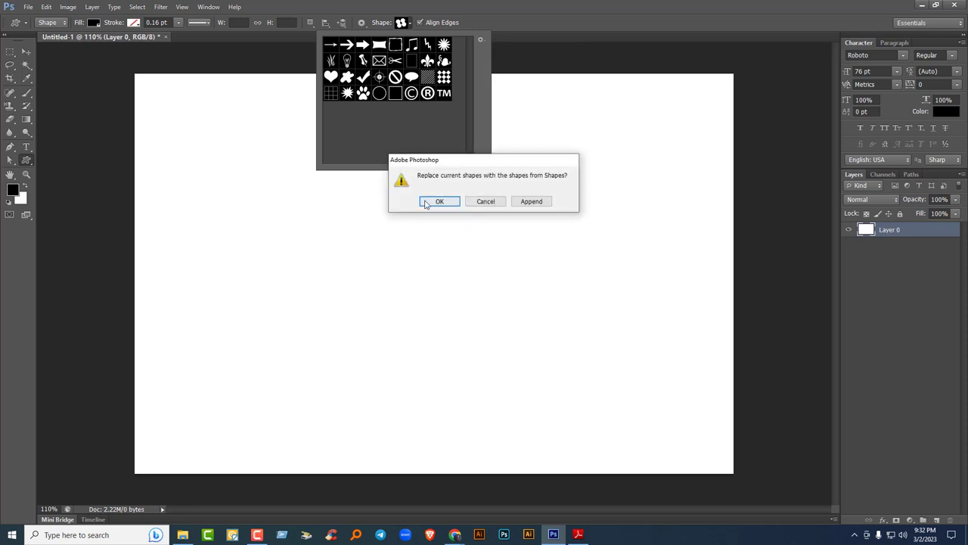
pyautogui.click(533, 203)
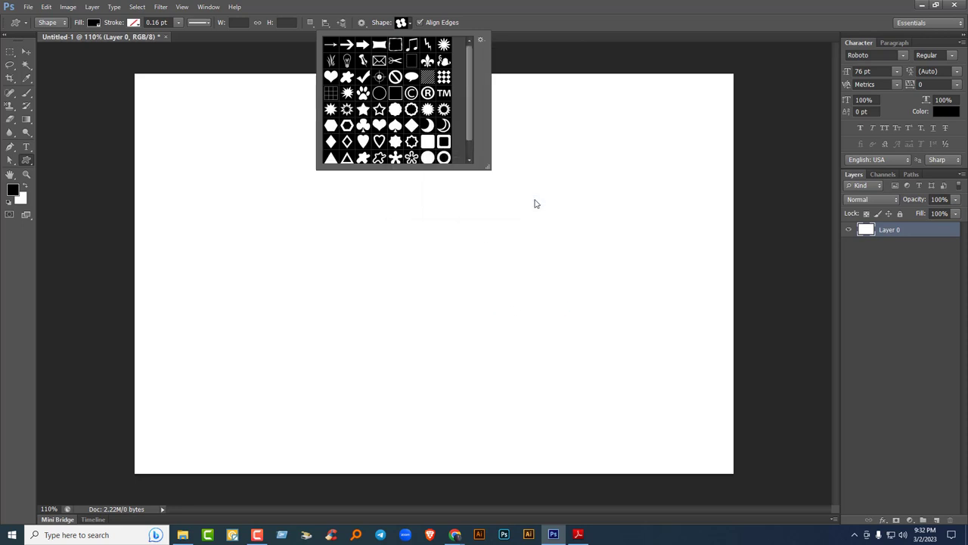
# Draw a black club custom shape about 222 px wide and 231 px high near the canvas centre.
pyautogui.scroll(-1, 386, 148)
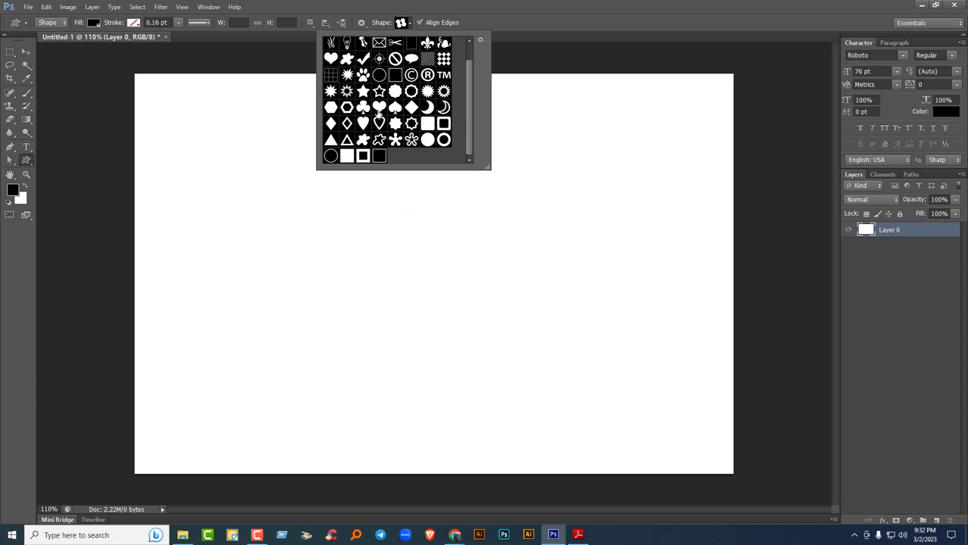
pyautogui.click(364, 108)
pyautogui.moveTo(406, 225); pyautogui.dragTo(524, 353)
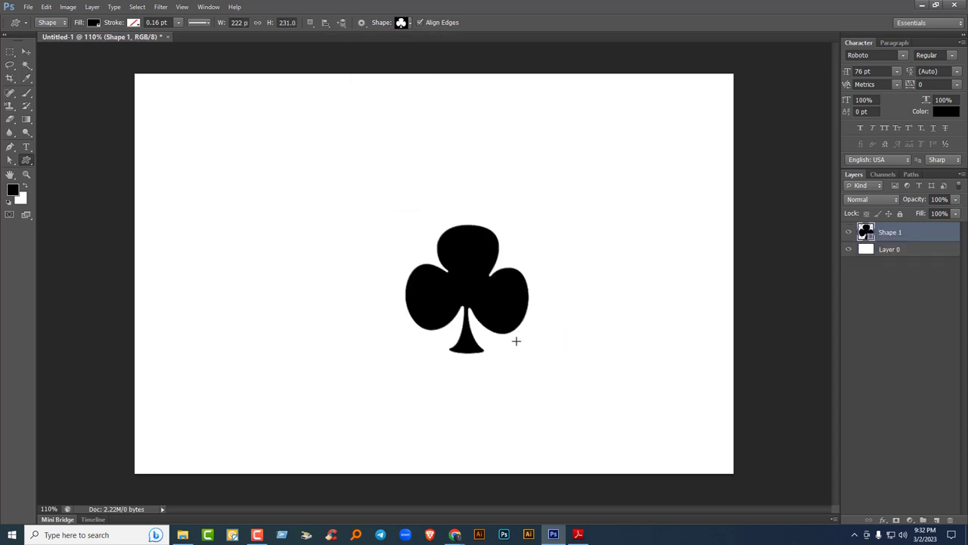
# Recolor the club shape bright red, and undo back to the empty Layer 0.
pyautogui.doubleClick(867, 234)
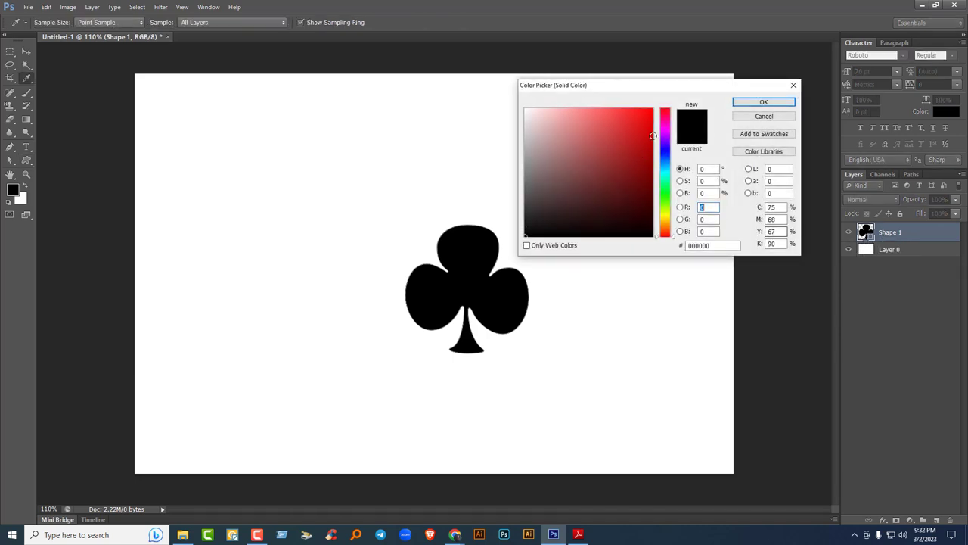
pyautogui.click(638, 120)
pyautogui.click(763, 102)
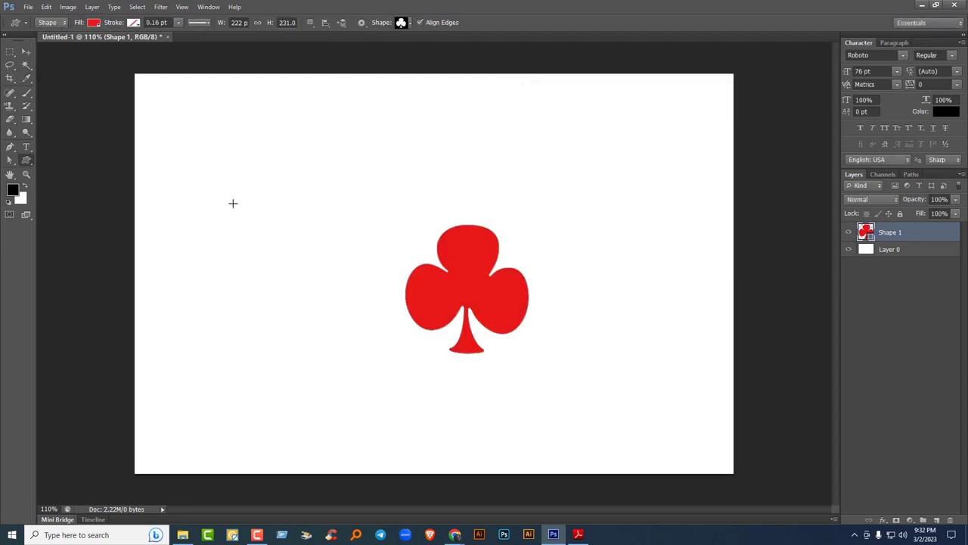
pyautogui.hotkey('ctrl', 'z')
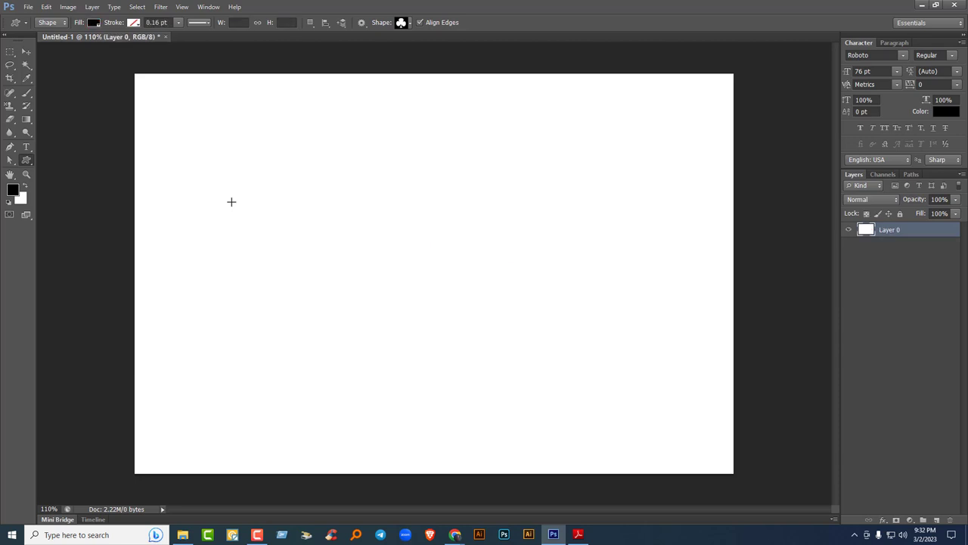
# Draw a black three-sided polygon and duplicate it into a two-by-two grid of touching triangles about 364 by 316 px overall.
pyautogui.rightClick(29, 161)
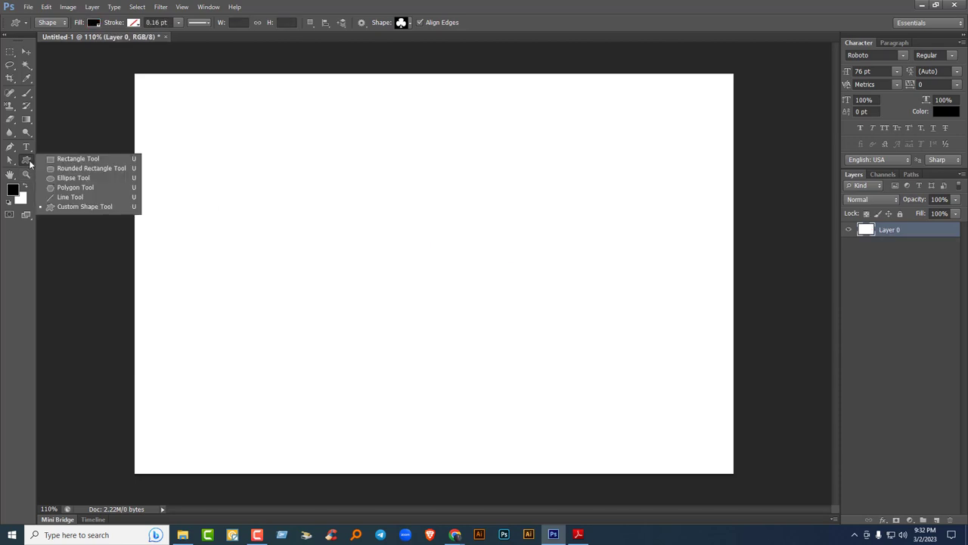
pyautogui.click(55, 187)
pyautogui.moveTo(262, 187); pyautogui.dragTo(264, 245)
pyautogui.click(28, 54)
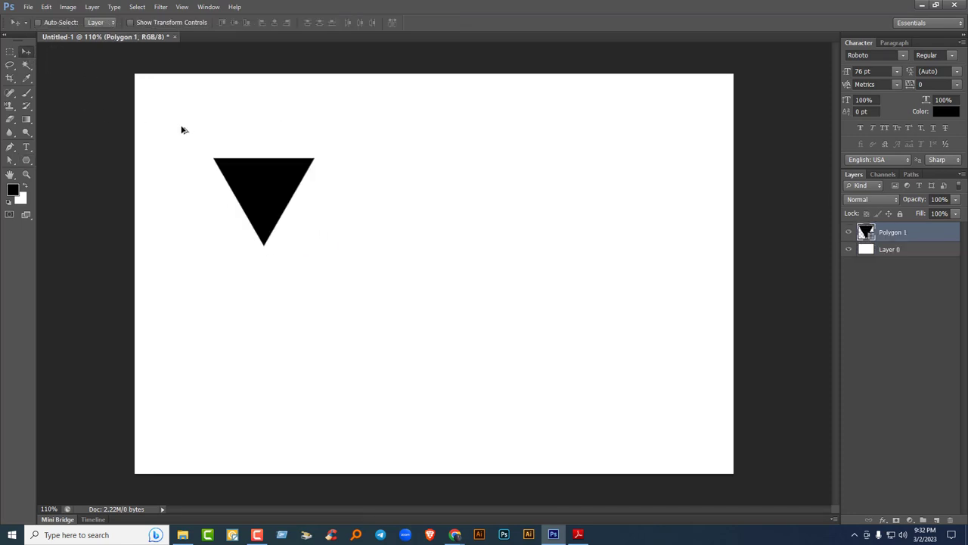
pyautogui.moveTo(274, 193); pyautogui.dragTo(373, 307)
# Merge the four triangle layers into a single shape layer and move it to the centre of the canvas.
pyautogui.keyDown('shift'); pyautogui.click(892, 251); pyautogui.keyUp('shift')
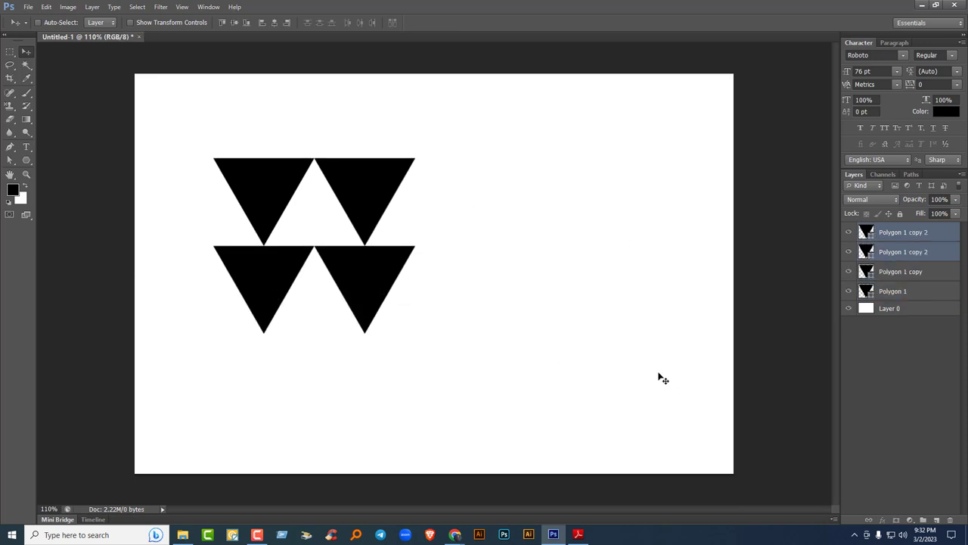
pyautogui.keyDown('shift'); pyautogui.click(901, 295); pyautogui.keyUp('shift')
pyautogui.keyDown('shift'); pyautogui.click(917, 233); pyautogui.keyUp('shift')
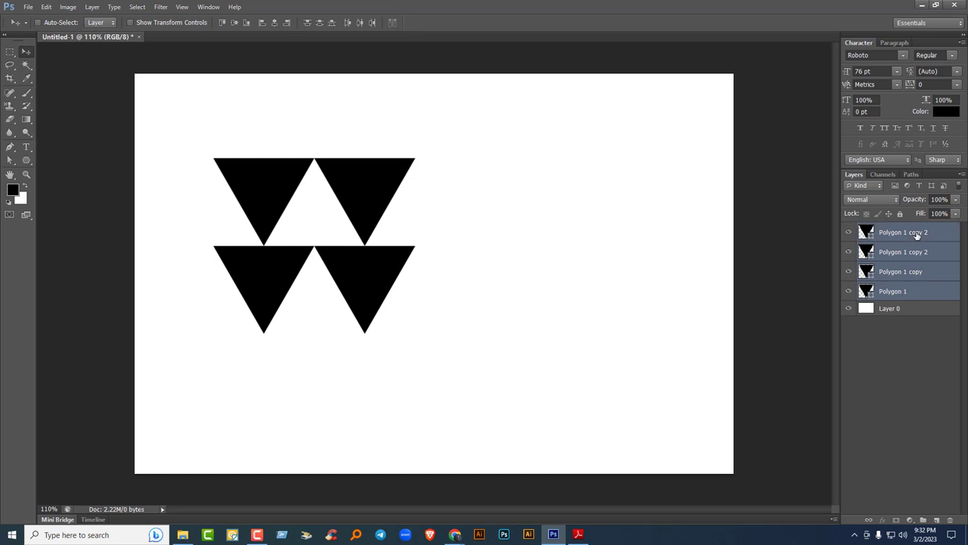
pyautogui.rightClick(925, 237)
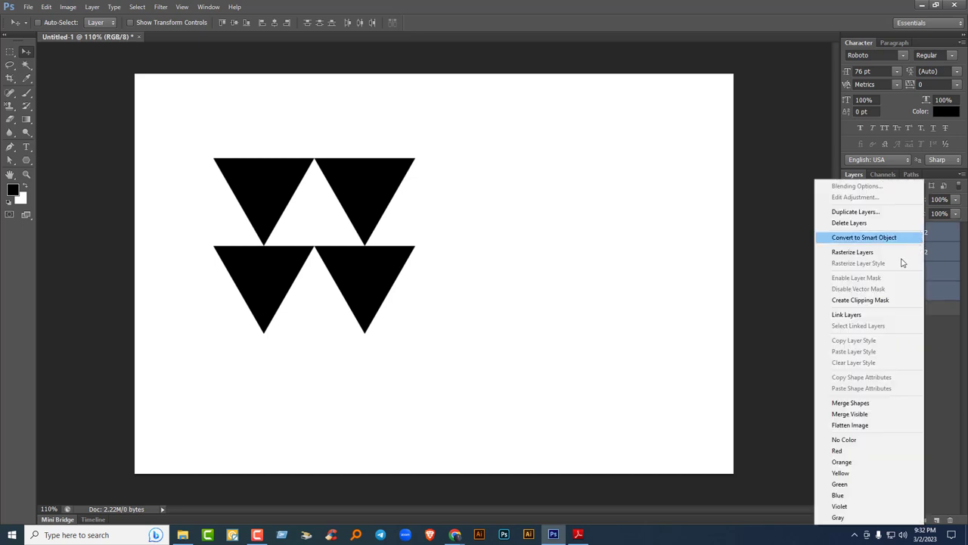
pyautogui.click(855, 402)
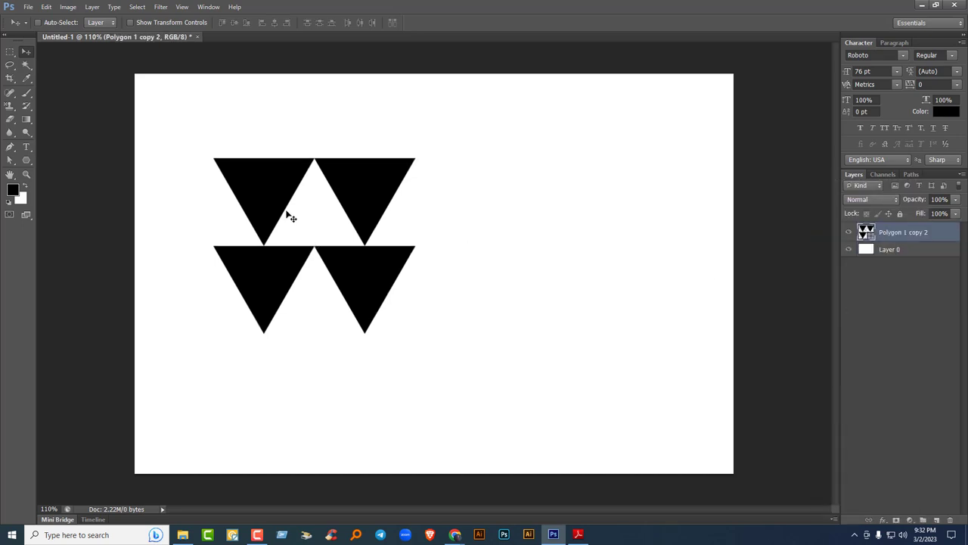
pyautogui.moveTo(270, 194); pyautogui.dragTo(384, 226)
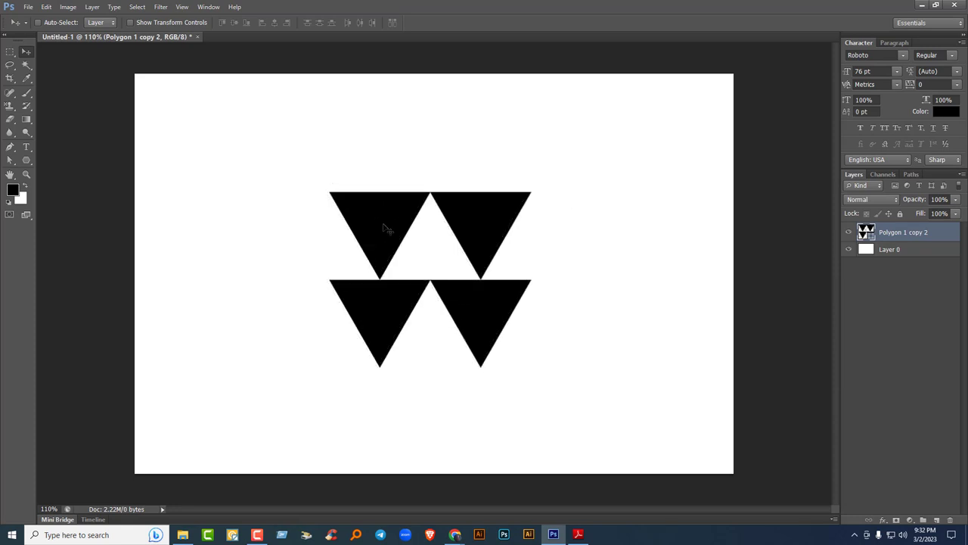
# Define the merged triangles as a custom shape with the default name Shape 1, and delete their layer.
pyautogui.click(27, 160)
pyautogui.click(47, 7)
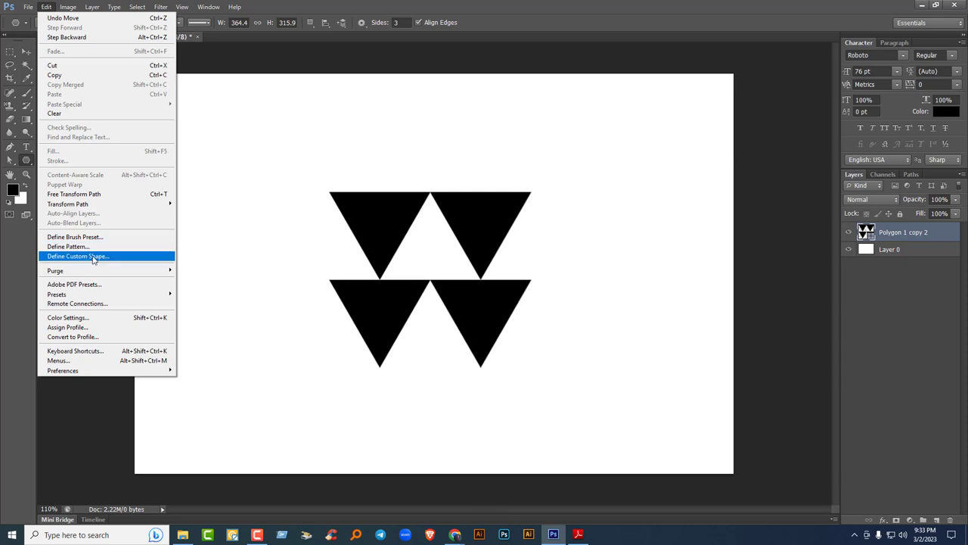
pyautogui.click(94, 256)
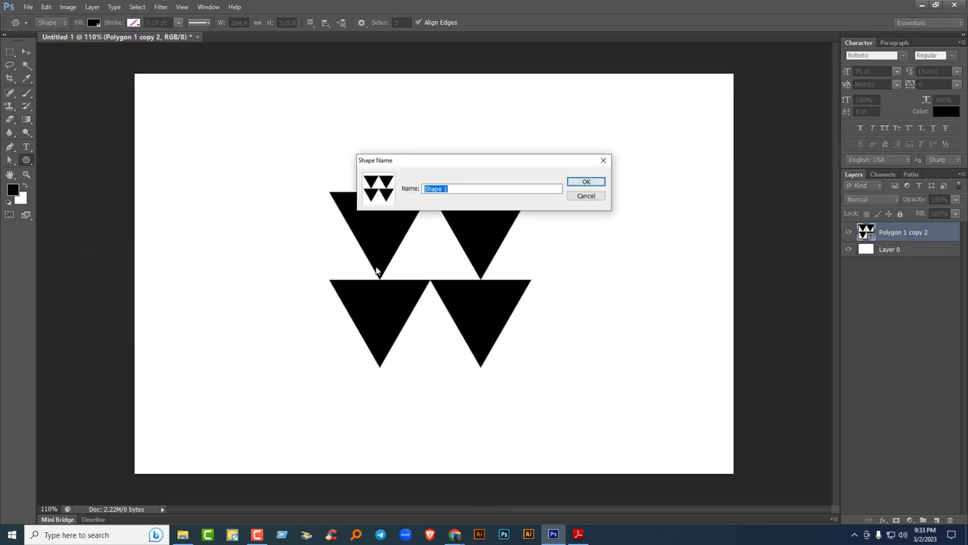
pyautogui.click(583, 183)
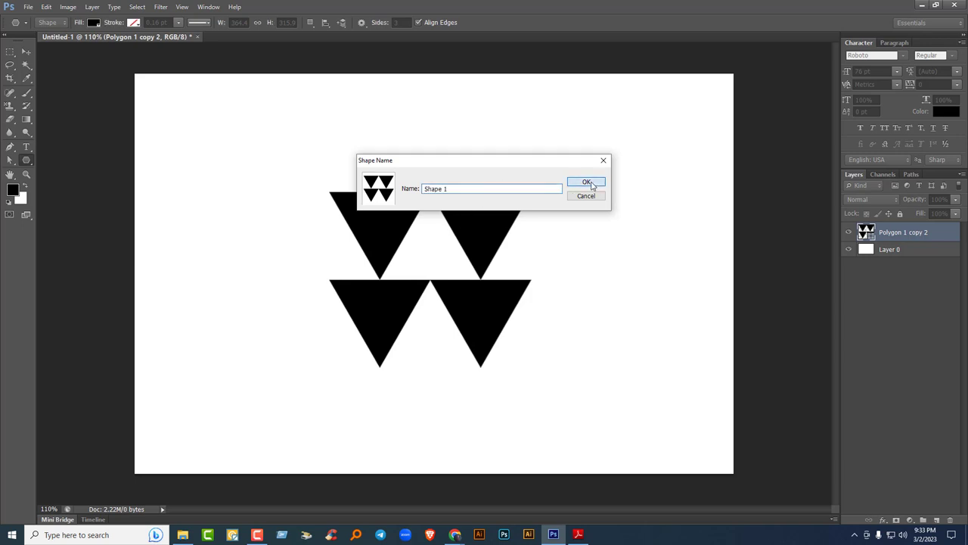
pyautogui.press('Delete')
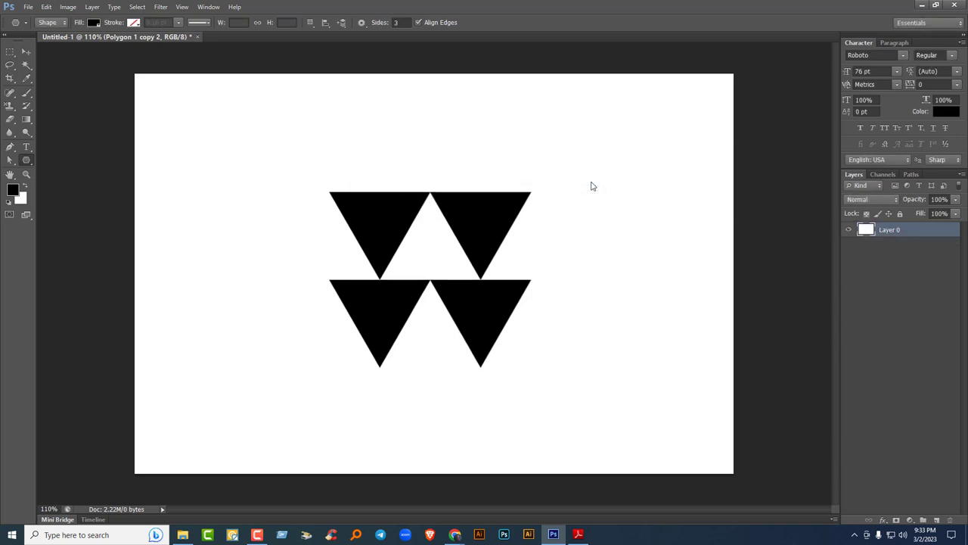
# Draw the newly defined four-triangle custom shape about 264 by 264 px on the canvas, and undo it.
pyautogui.rightClick(29, 163)
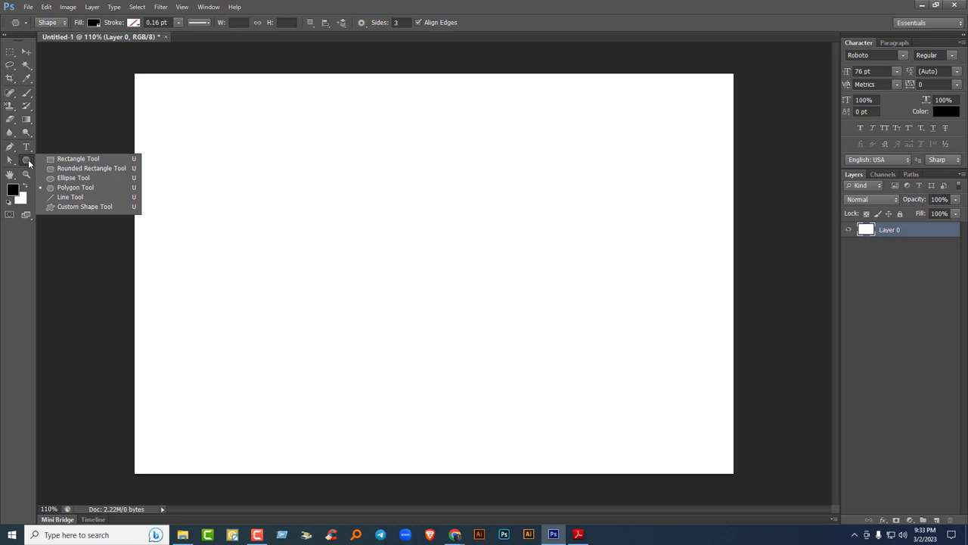
pyautogui.click(72, 208)
pyautogui.click(410, 23)
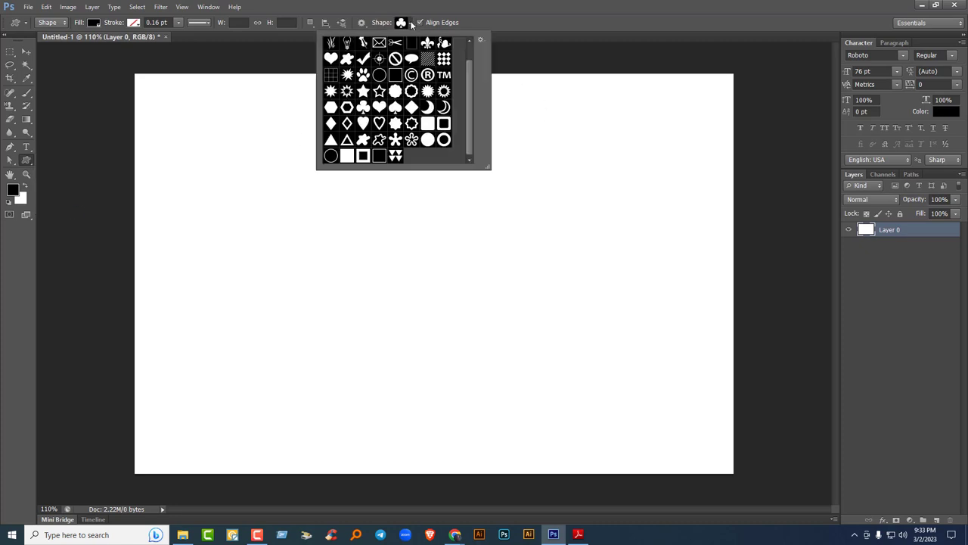
pyautogui.click(395, 157)
pyautogui.moveTo(323, 202); pyautogui.dragTo(465, 345)
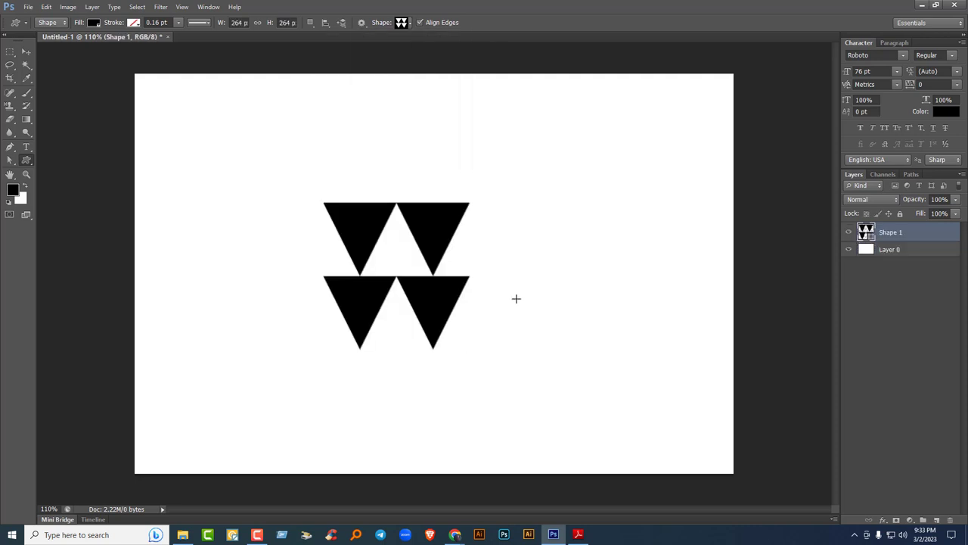
pyautogui.hotkey('ctrl', 'z')
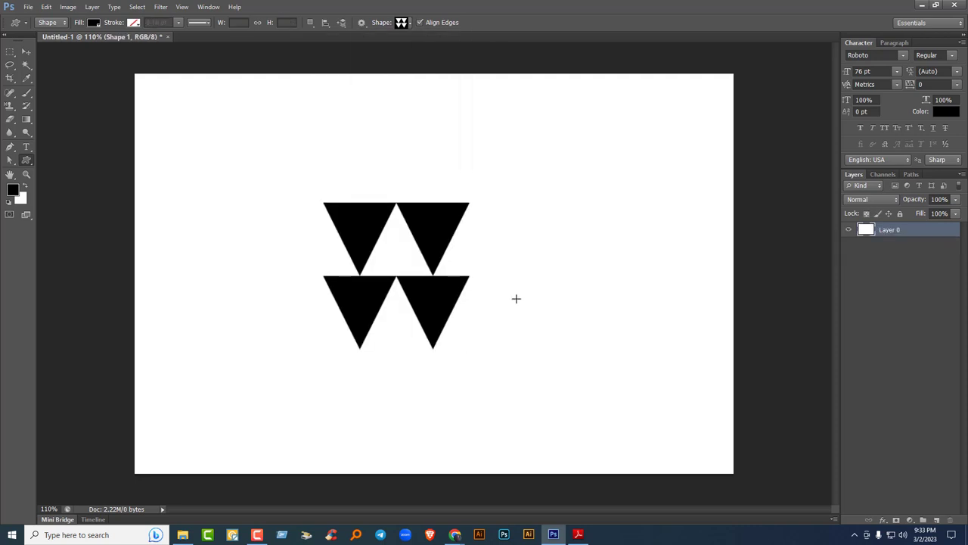
pyautogui.rightClick(26, 159)
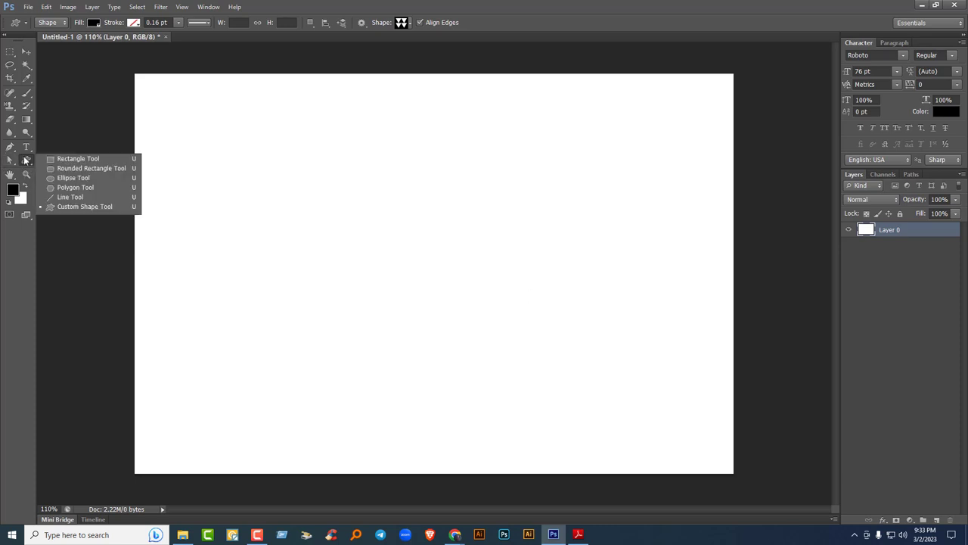
pyautogui.click(67, 161)
pyautogui.click(25, 52)
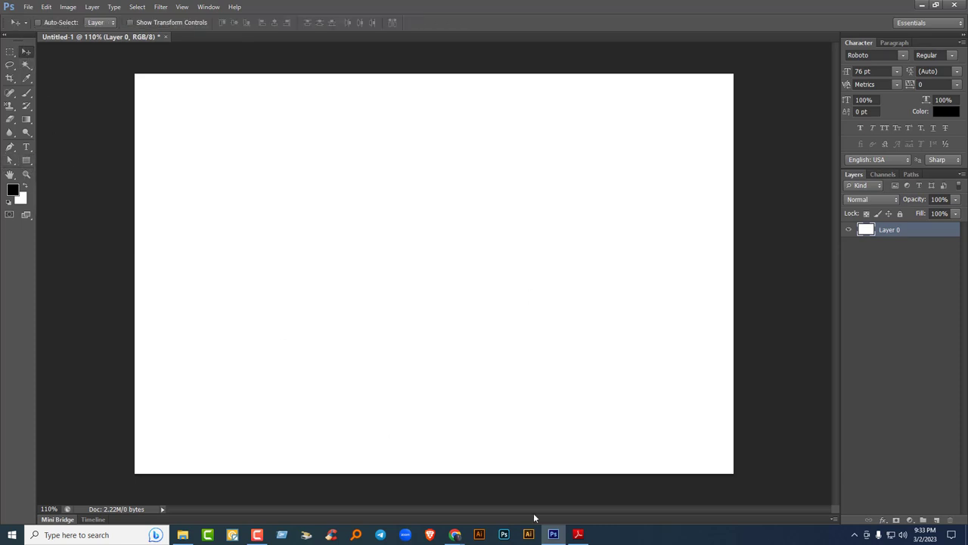
# Switch to Adobe Reader to check the Class 05 topic list in the design module PDF, and return to Photoshop.
pyautogui.click(578, 534)
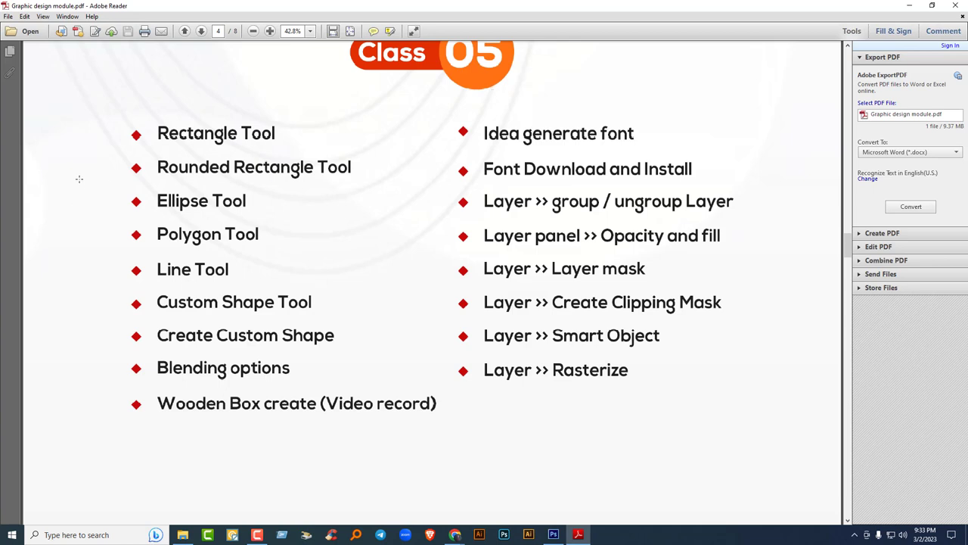
pyautogui.click(912, 7)
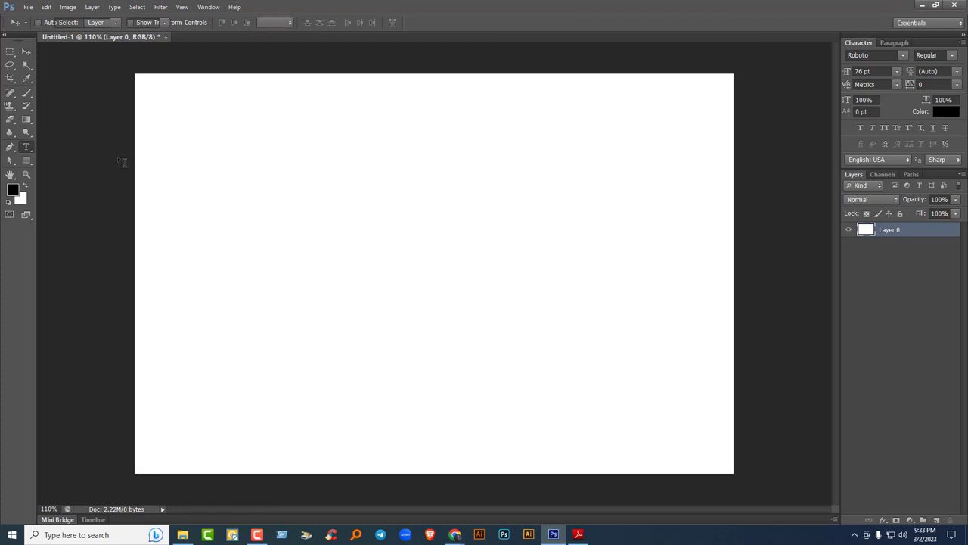
# Add a text layer reading "Text text" in the upper left part of the canvas.
pyautogui.press('t')
pyautogui.click(259, 238)
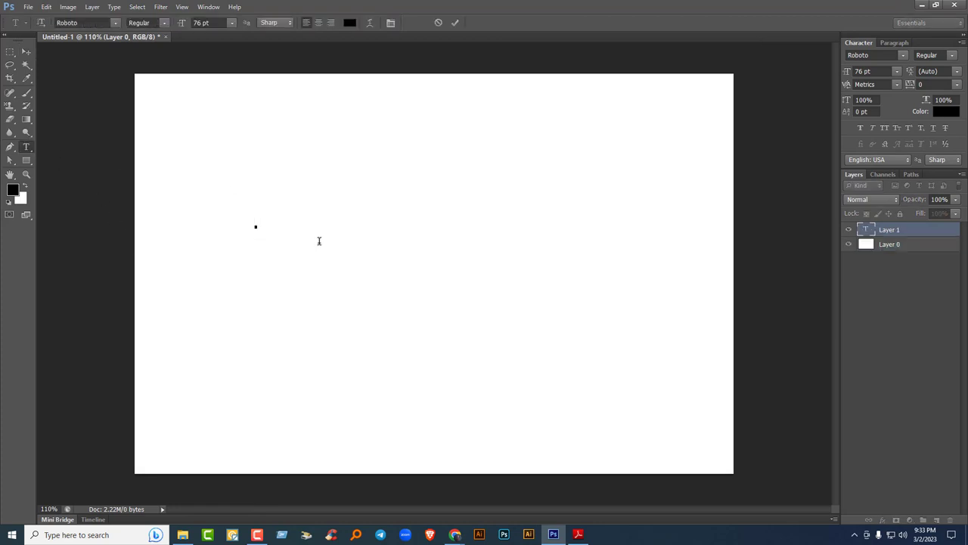
pyautogui.write('Text text')
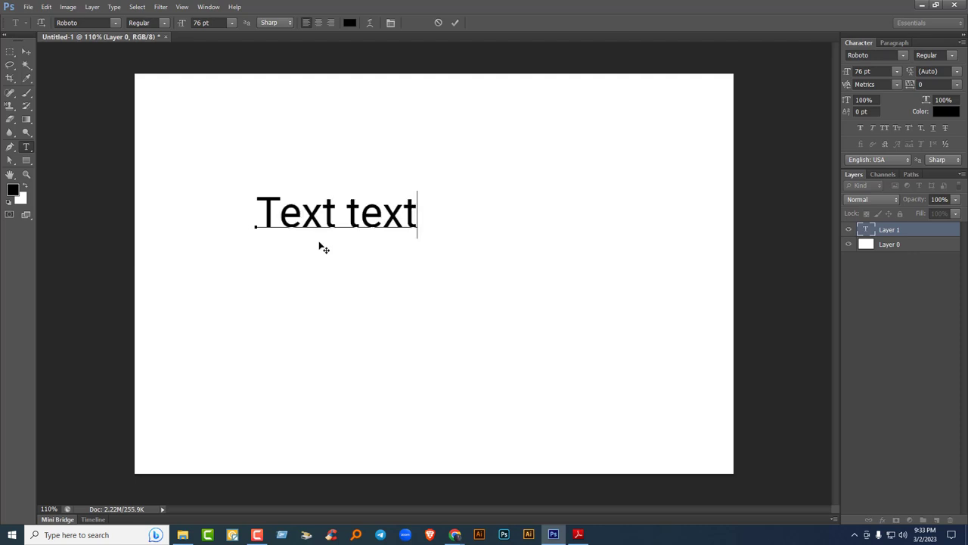
# Format the whole text as all caps in the Bold style of Roboto.
pyautogui.hotkey('ctrl', 'a')
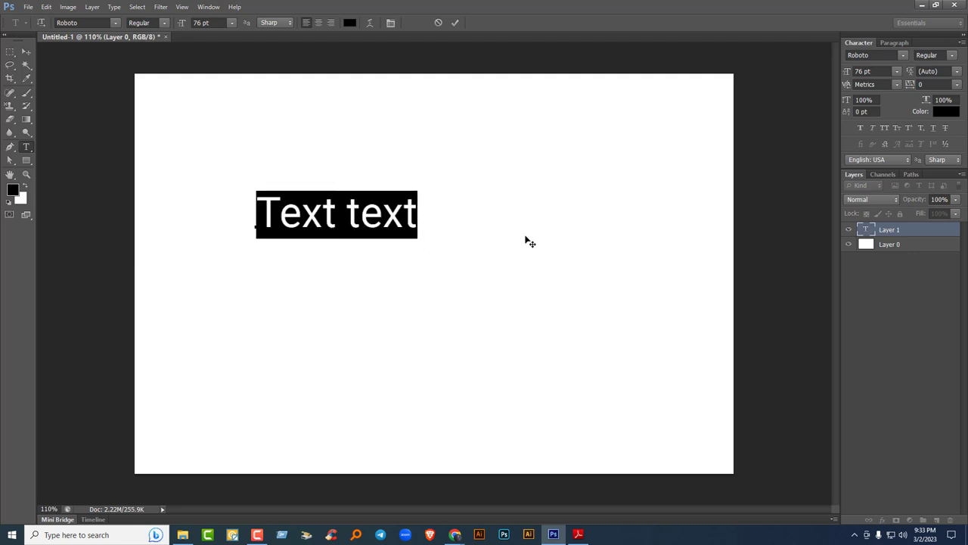
pyautogui.click(883, 127)
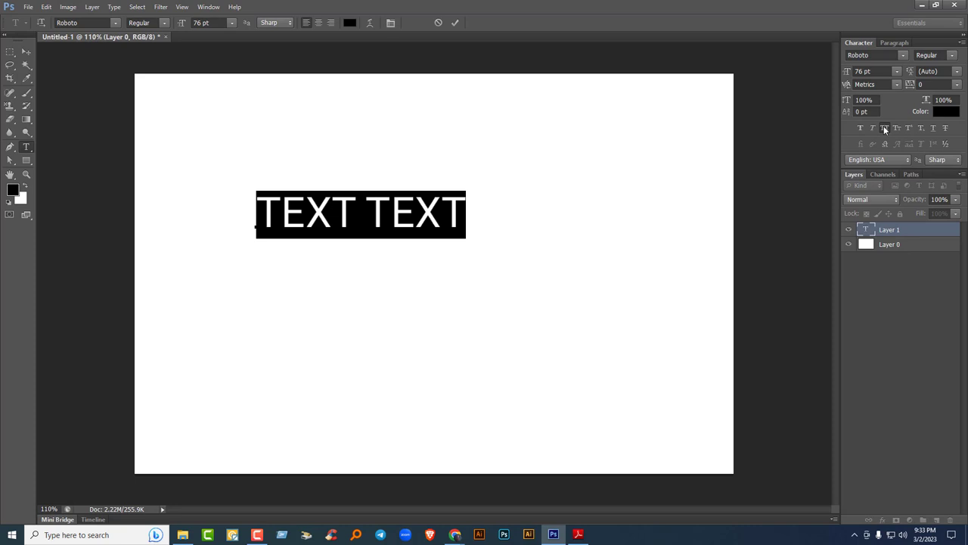
pyautogui.click(951, 56)
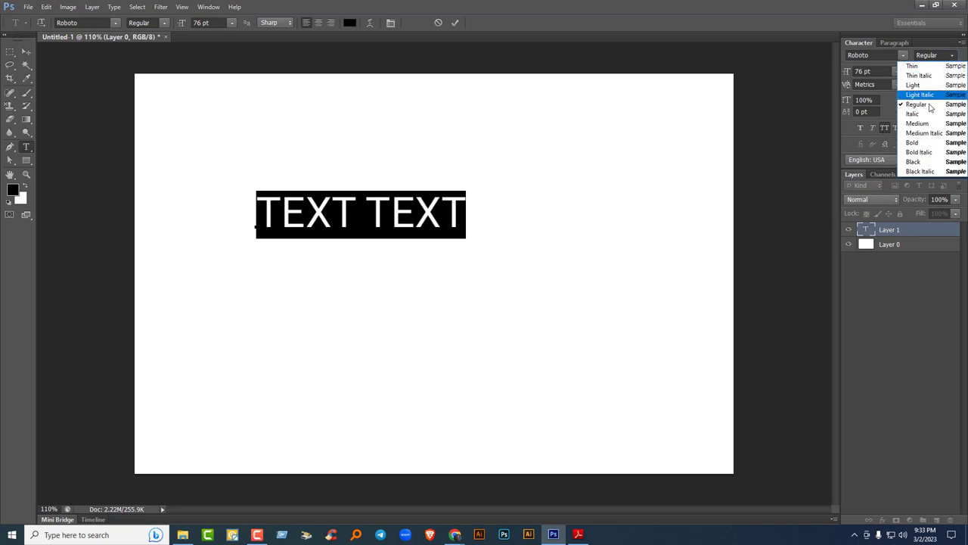
pyautogui.click(917, 142)
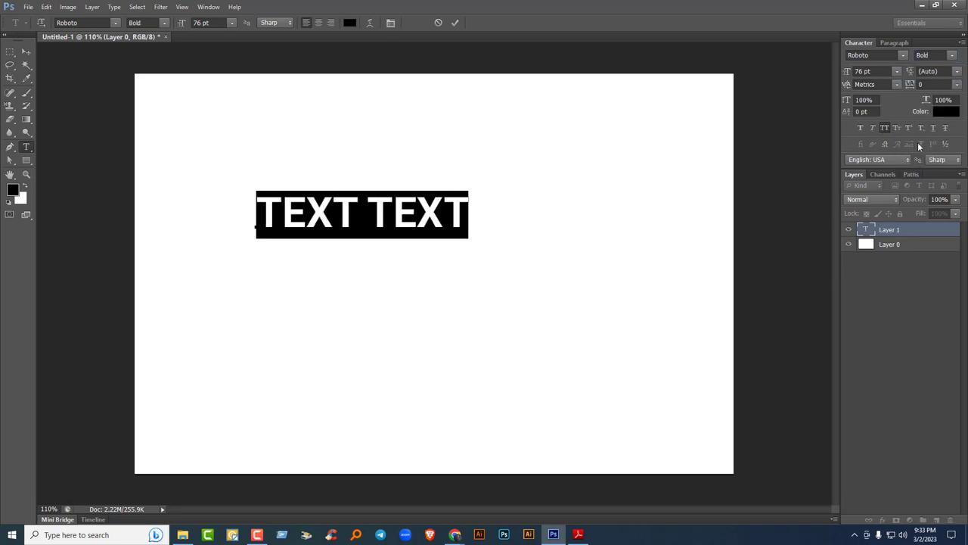
# Enlarge the text to 116 pt and move it down and left on the canvas.
pyautogui.click(877, 72)
pyautogui.write('86')
pyautogui.press('Return')
pyautogui.hotkey('shift', 'Up')
pyautogui.hotkey('shift', 'Up')
pyautogui.hotkey('shift', 'Up')
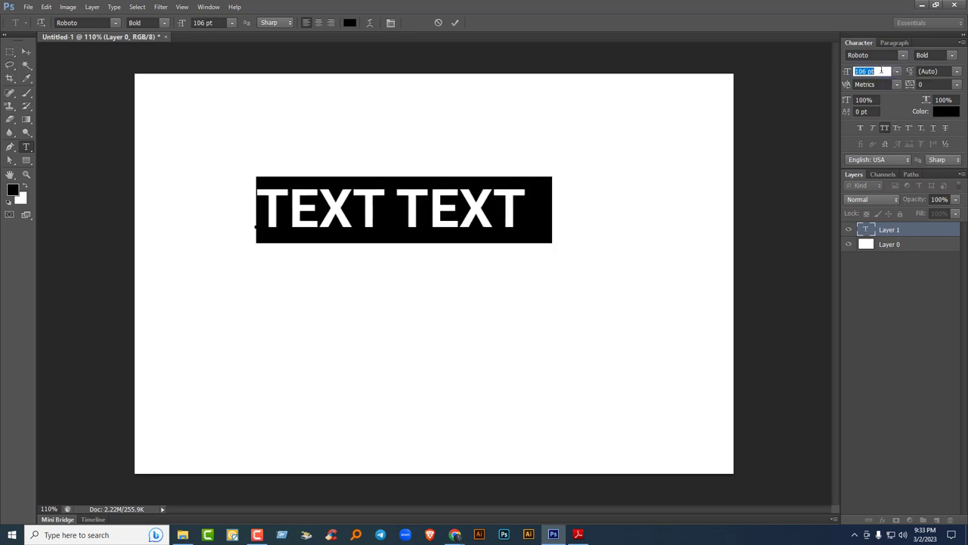
pyautogui.click(29, 49)
pyautogui.moveTo(387, 203); pyautogui.dragTo(305, 251)
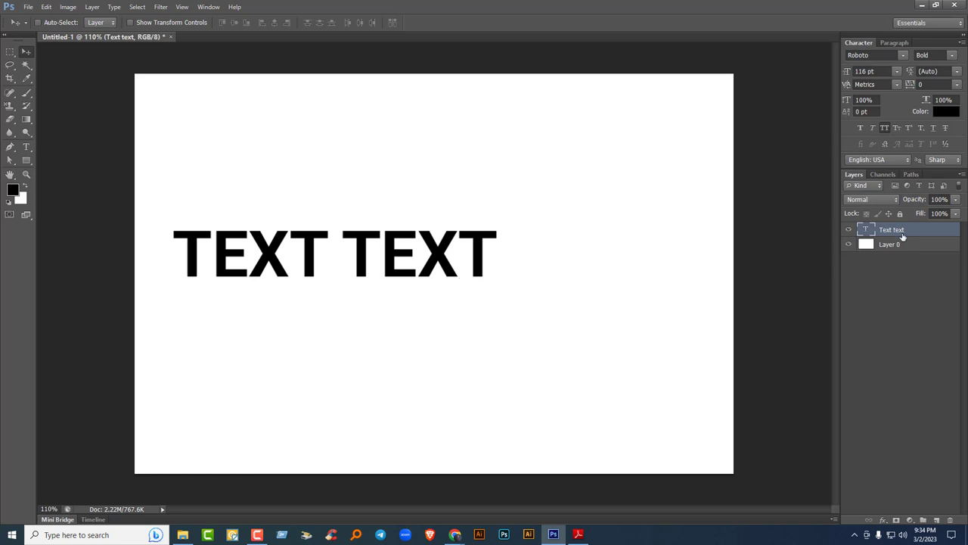
pyautogui.doubleClick(942, 234)
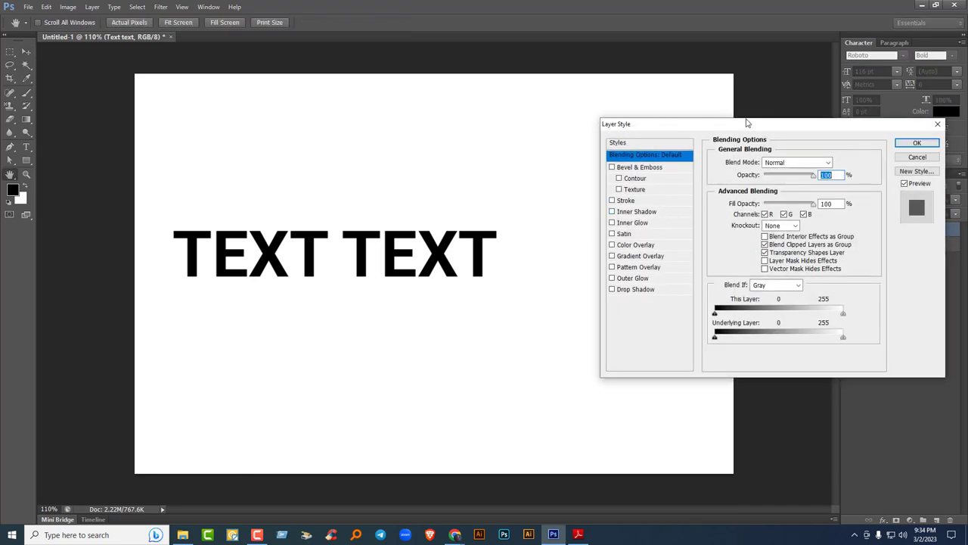
pyautogui.moveTo(741, 128); pyautogui.dragTo(705, 107)
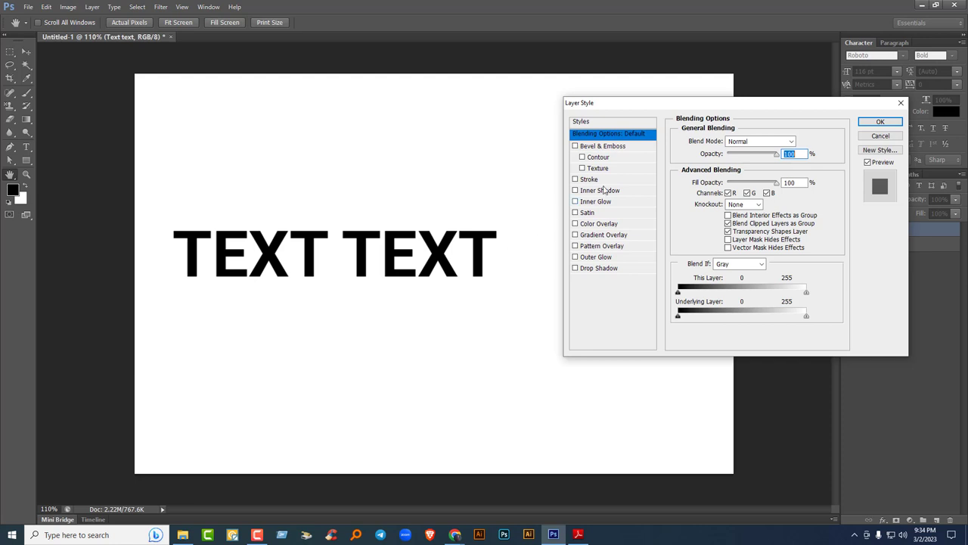
pyautogui.click(597, 149)
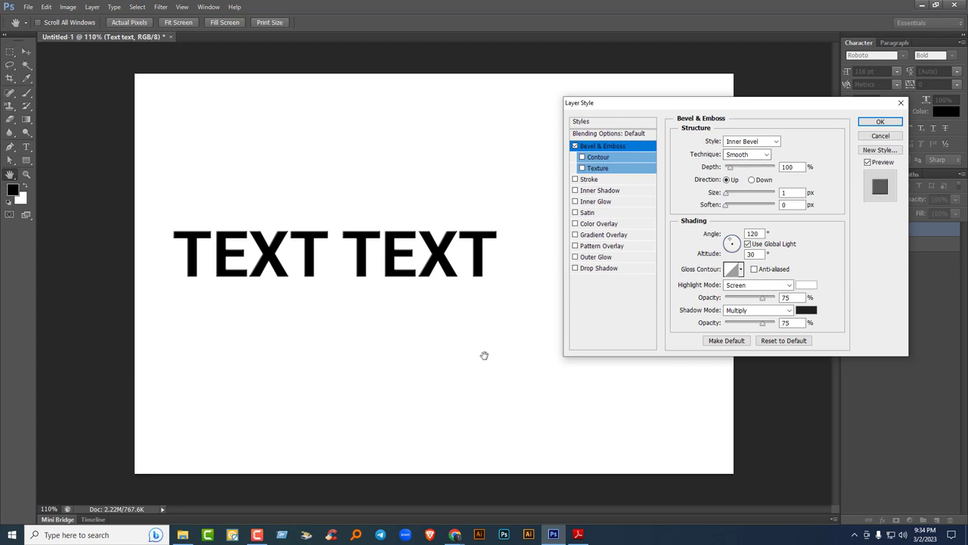
pyautogui.click(770, 143)
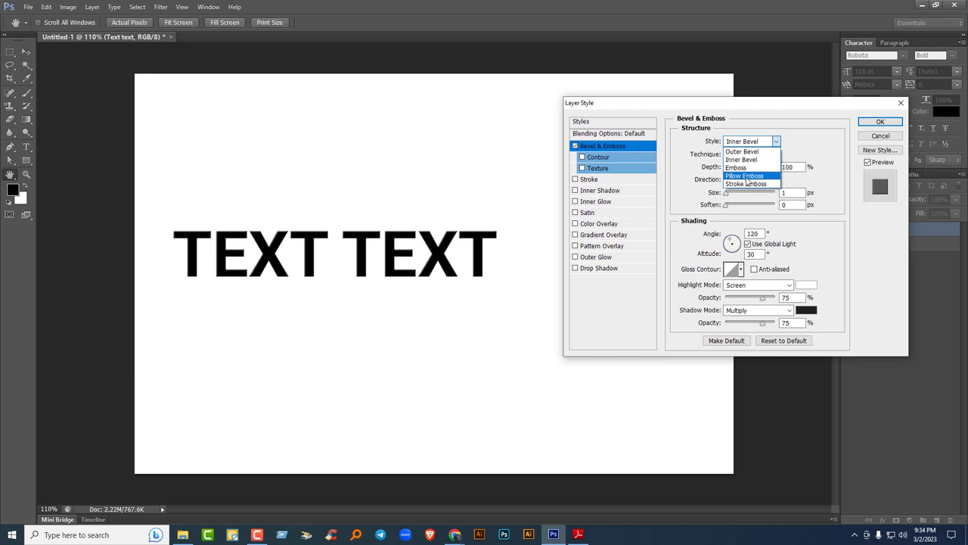
pyautogui.click(741, 160)
pyautogui.moveTo(730, 168); pyautogui.dragTo(755, 170)
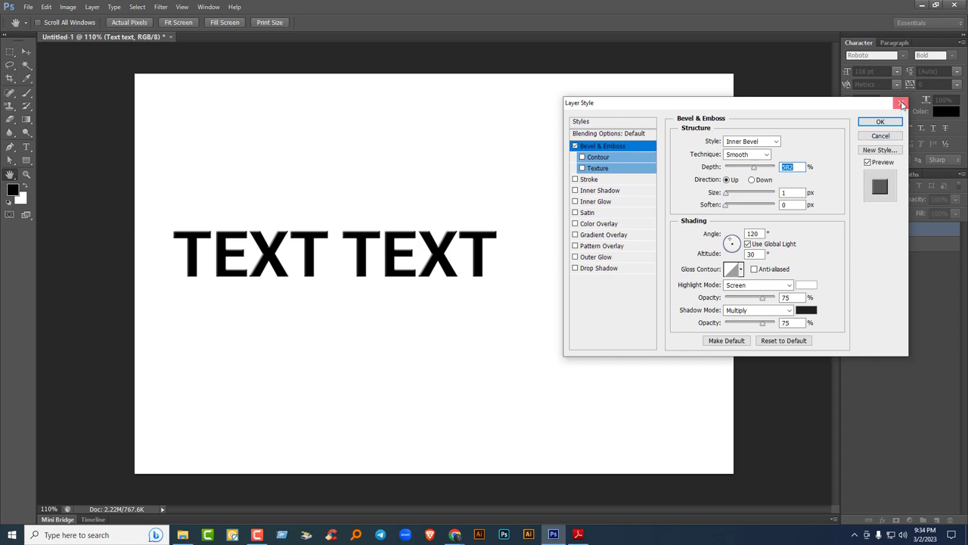
pyautogui.click(880, 136)
# Delete the second word from the text layer so it reads only "Text".
pyautogui.doubleClick(866, 229)
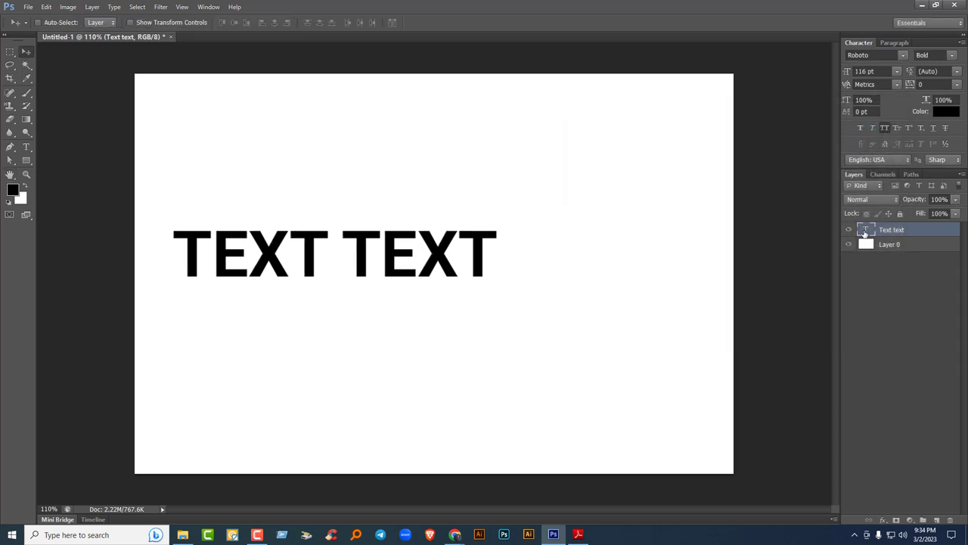
pyautogui.moveTo(332, 240); pyautogui.dragTo(552, 259)
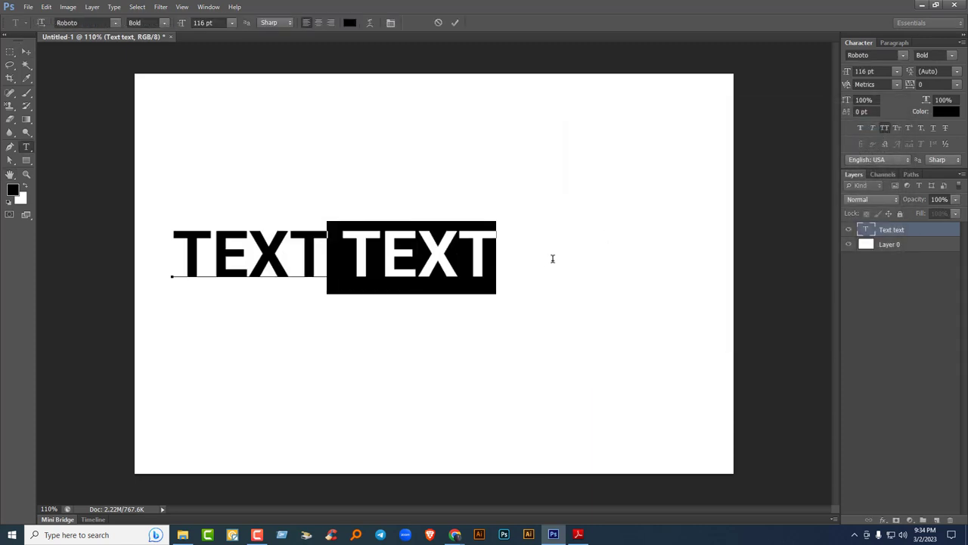
pyautogui.press('BackSpace')
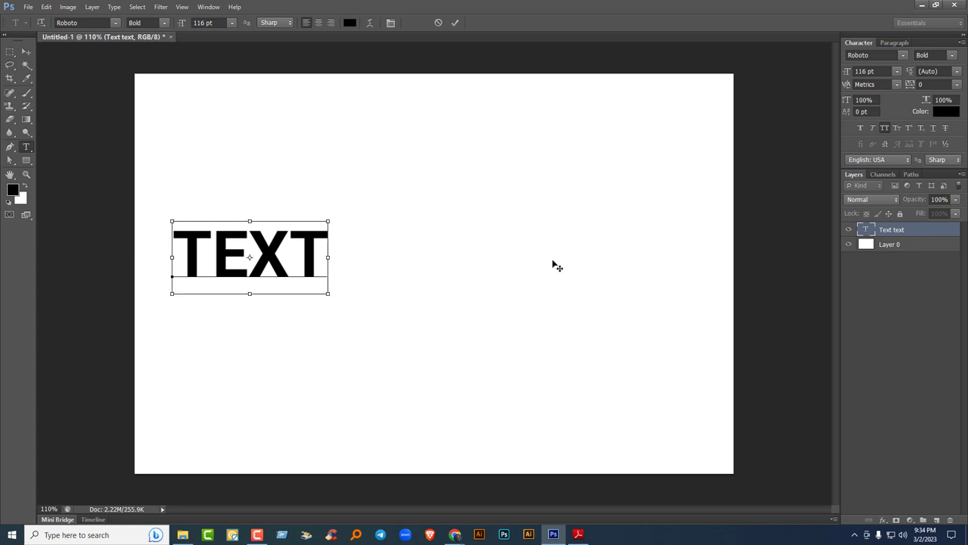
# Enlarge the whole remaining word to 236 pt.
pyautogui.hotkey('ctrl', 'a')
pyautogui.click(880, 68)
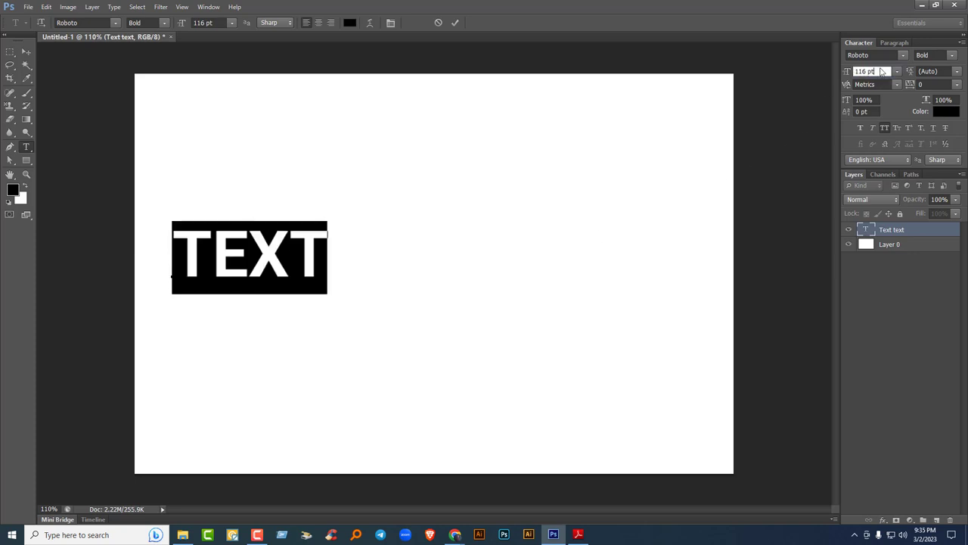
pyautogui.hotkey('shift', 'Up')
pyautogui.hotkey('shift', 'Up')
pyautogui.hotkey('shift', 'Up')
pyautogui.hotkey('shift', 'Up')
pyautogui.hotkey('shift', 'Up')
pyautogui.hotkey('shift', 'Up')
pyautogui.hotkey('shift', 'Up')
pyautogui.hotkey('shift', 'Up')
pyautogui.hotkey('shift', 'Up')
pyautogui.hotkey('shift', 'Up')
pyautogui.hotkey('shift', 'Up')
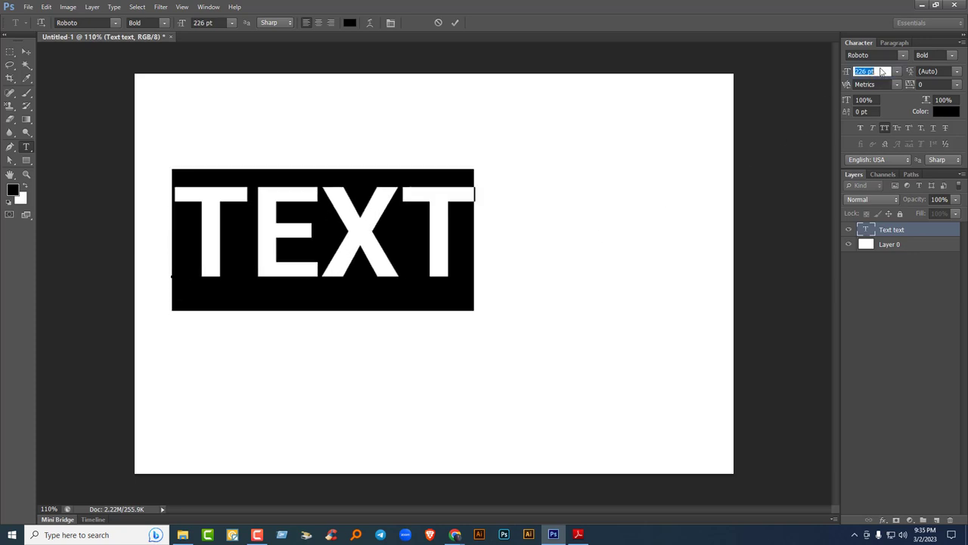
pyautogui.hotkey('shift', 'Up')
# Set the word's font style to Roboto Black and move it slightly down and left on the canvas.
pyautogui.click(952, 55)
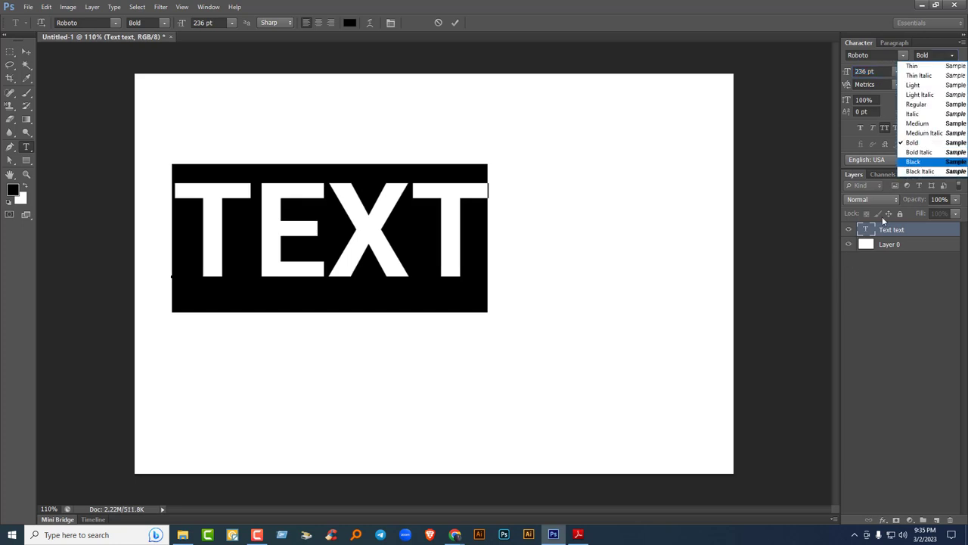
pyautogui.click(920, 166)
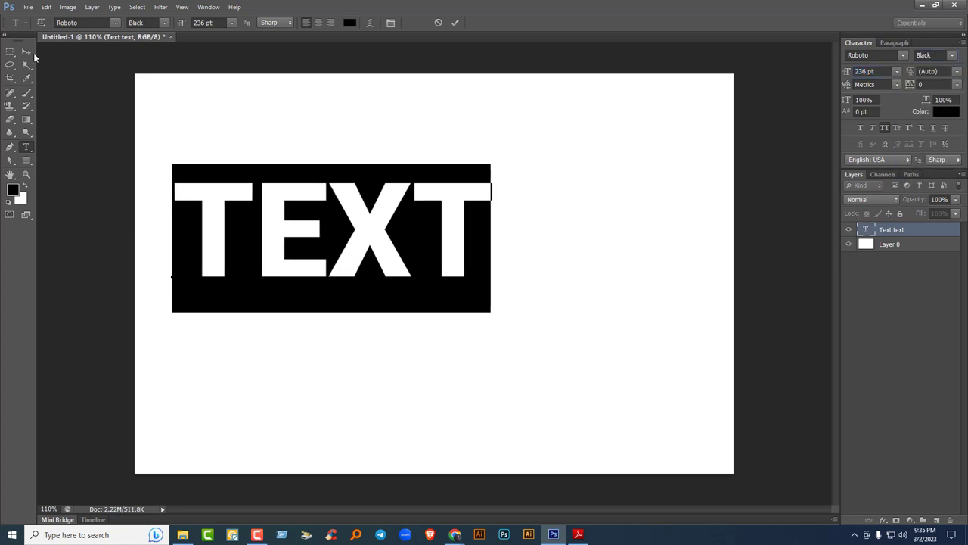
pyautogui.click(28, 51)
pyautogui.moveTo(387, 219); pyautogui.dragTo(370, 253)
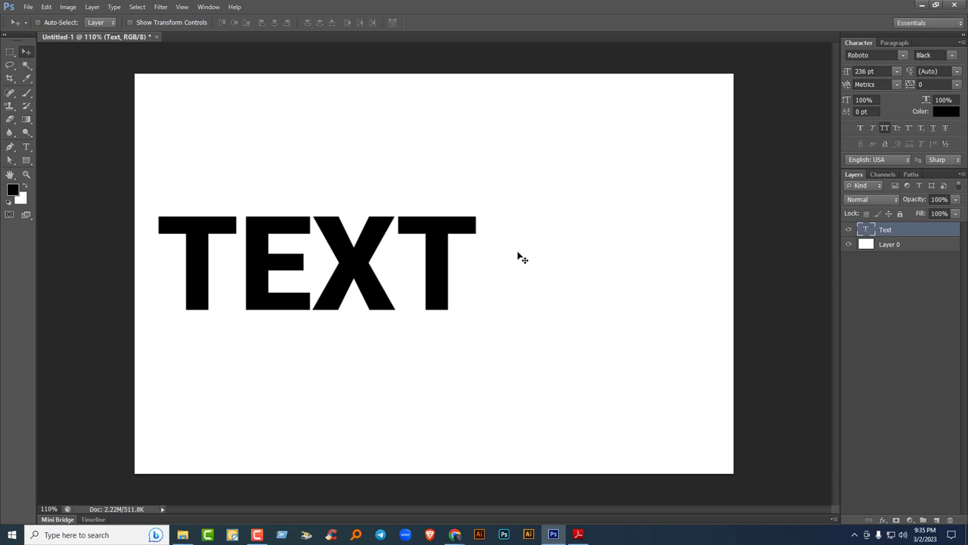
# Add a Bevel & Emboss effect to the text layer with a depth of 704% and a size of 16 px.
pyautogui.doubleClick(938, 229)
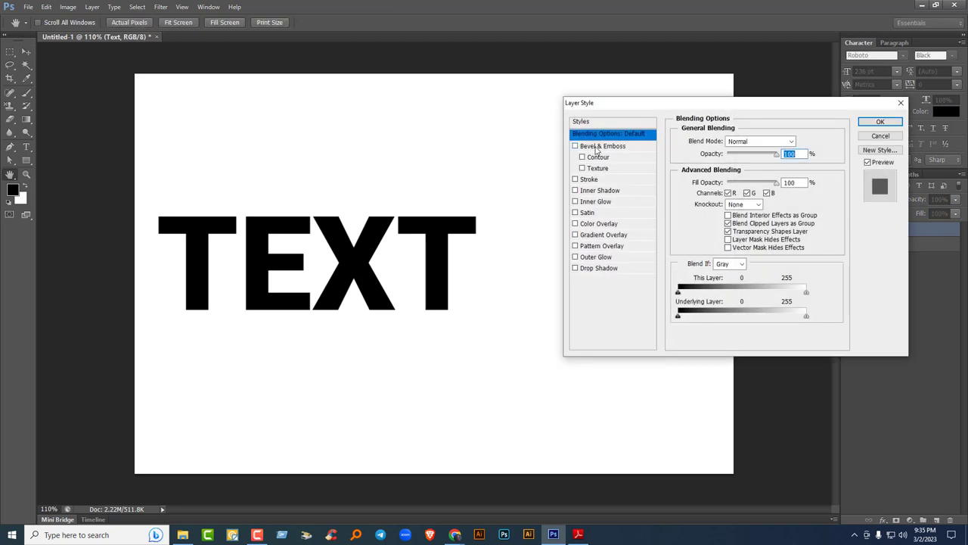
pyautogui.click(597, 147)
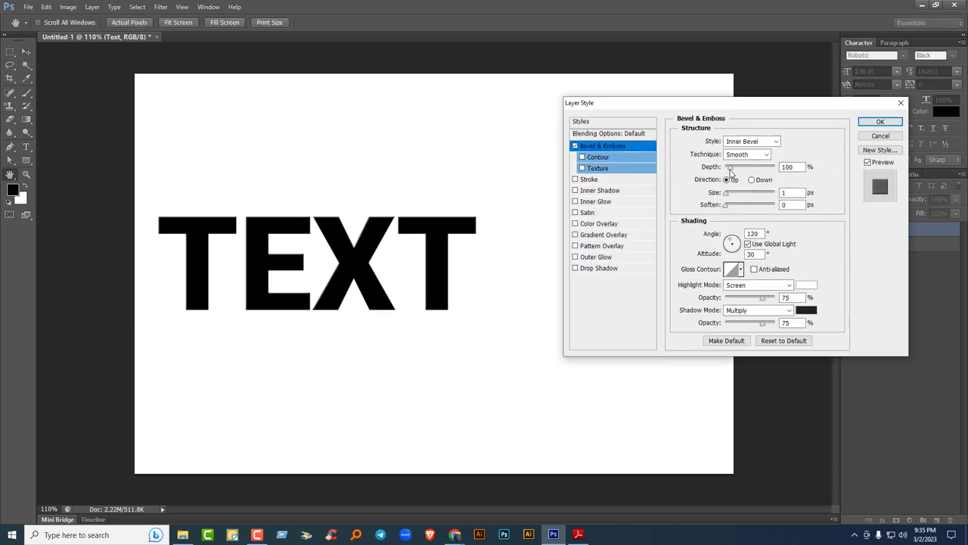
pyautogui.moveTo(730, 172); pyautogui.dragTo(762, 167)
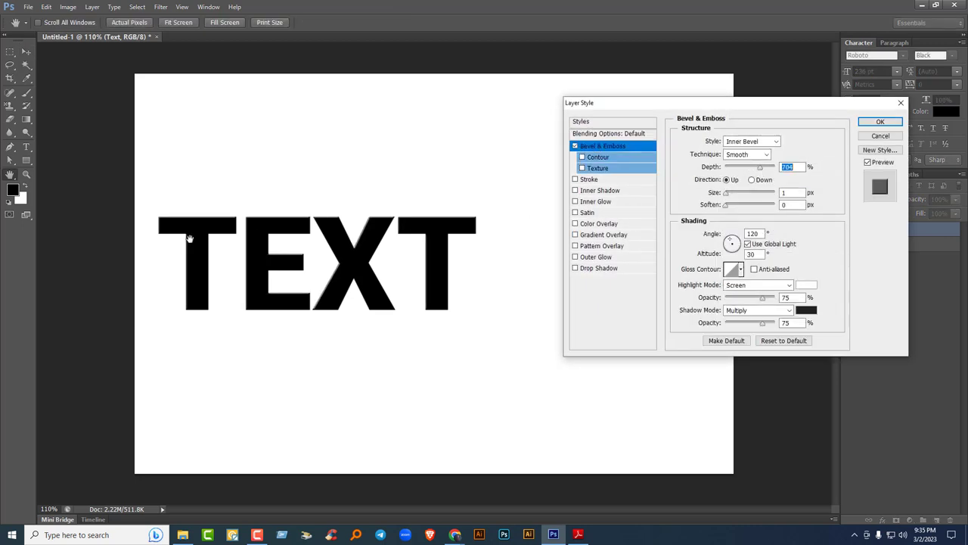
pyautogui.moveTo(728, 196)
pyautogui.mouseDown()
pyautogui.moveTo(731, 206)
pyautogui.moveTo(805, 214)
pyautogui.moveTo(689, 215)
pyautogui.mouseUp()
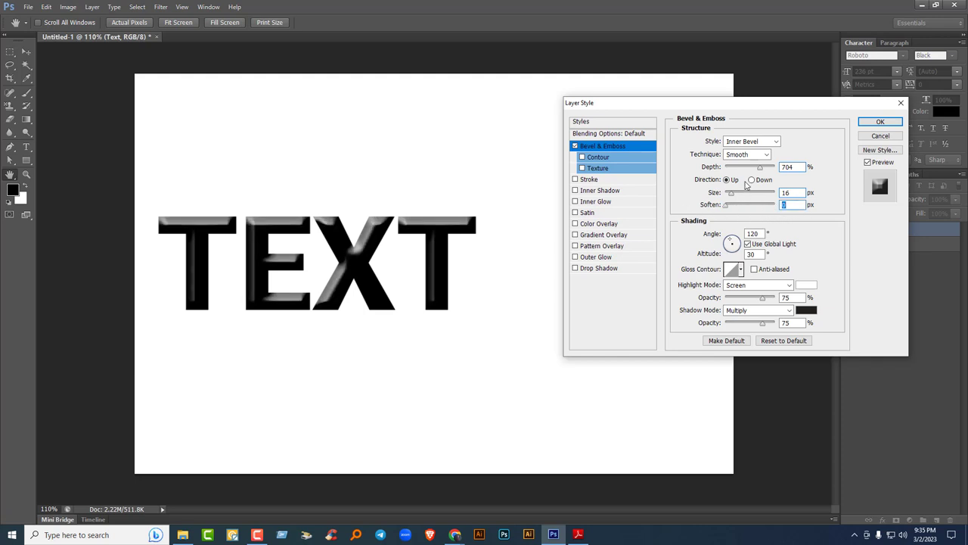
# Try several gloss contour presets on the bevel shading and return to Linear.
pyautogui.click(742, 270)
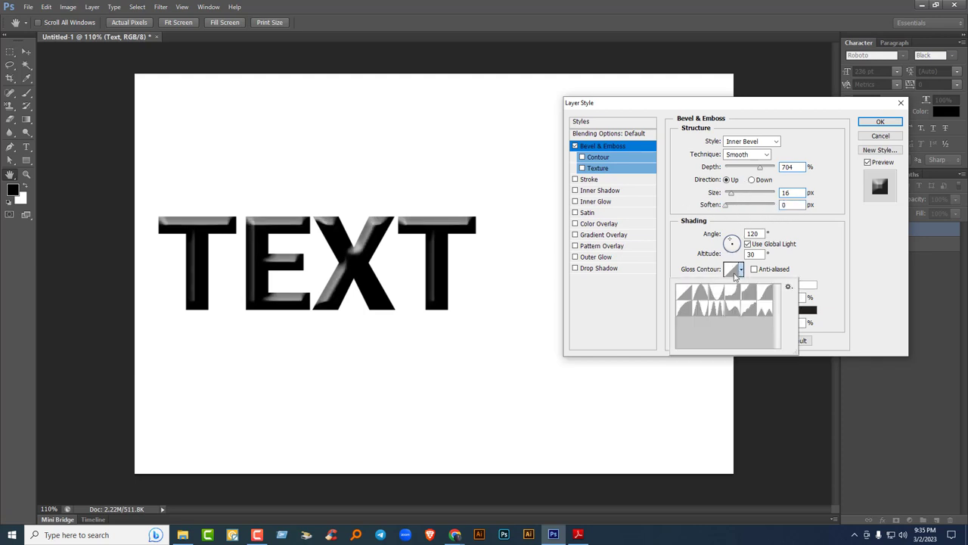
pyautogui.click(702, 293)
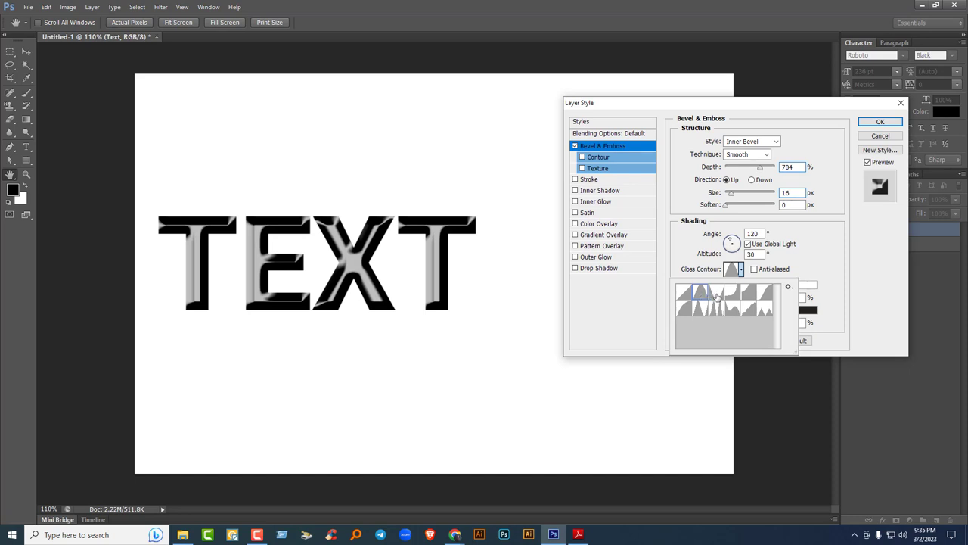
pyautogui.click(717, 296)
pyautogui.click(731, 291)
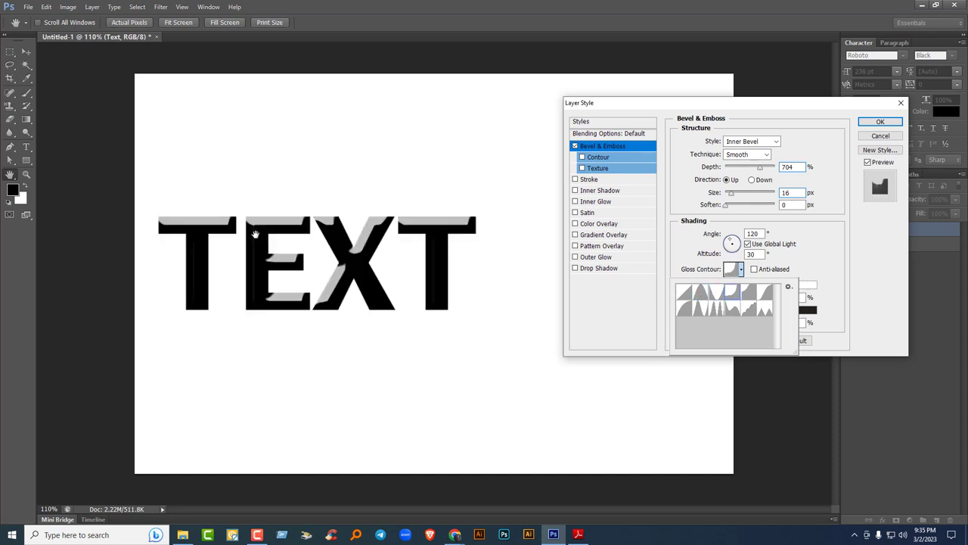
pyautogui.click(743, 295)
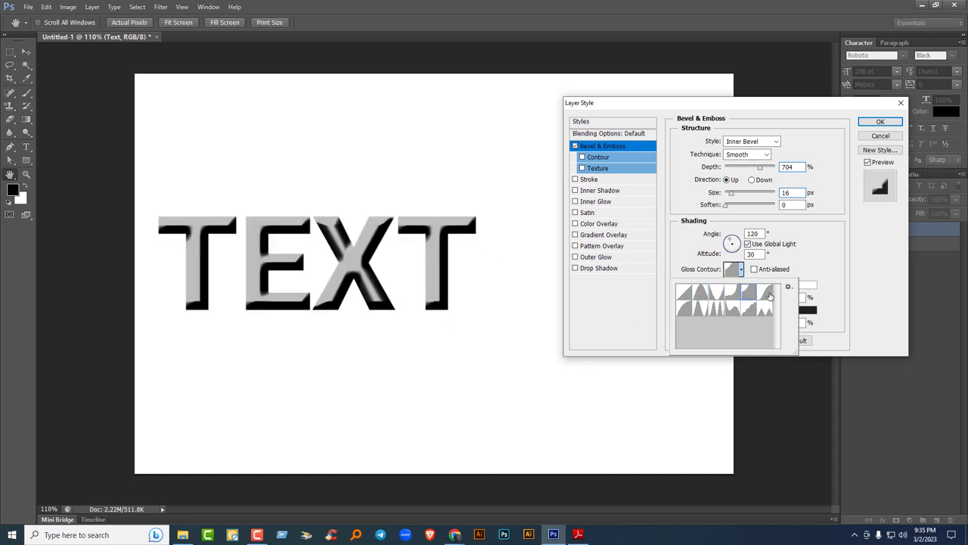
pyautogui.click(770, 295)
pyautogui.click(689, 310)
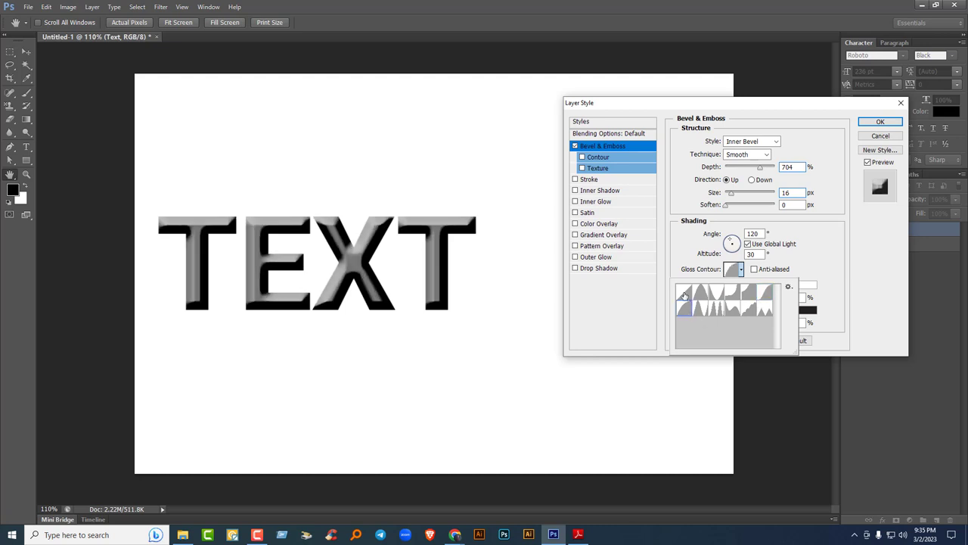
pyautogui.click(684, 294)
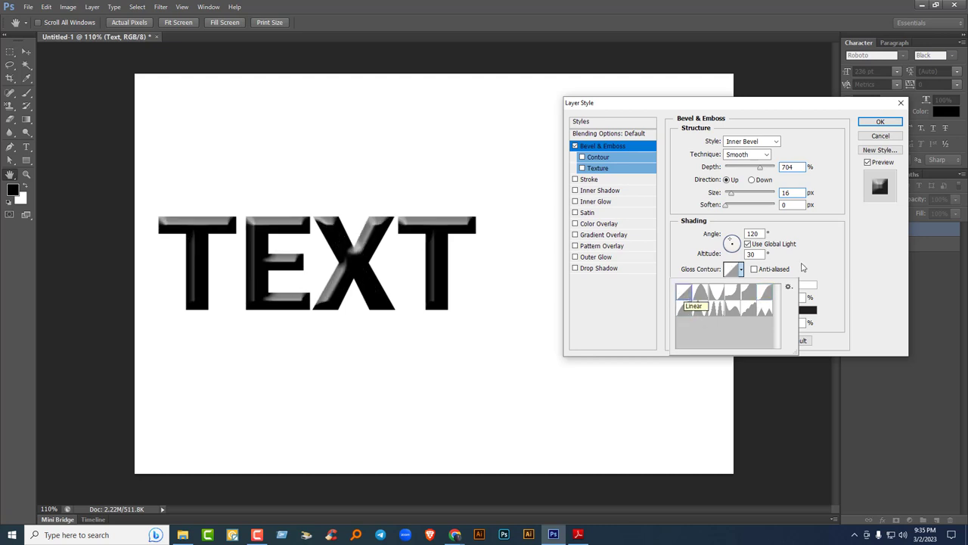
pyautogui.click(847, 261)
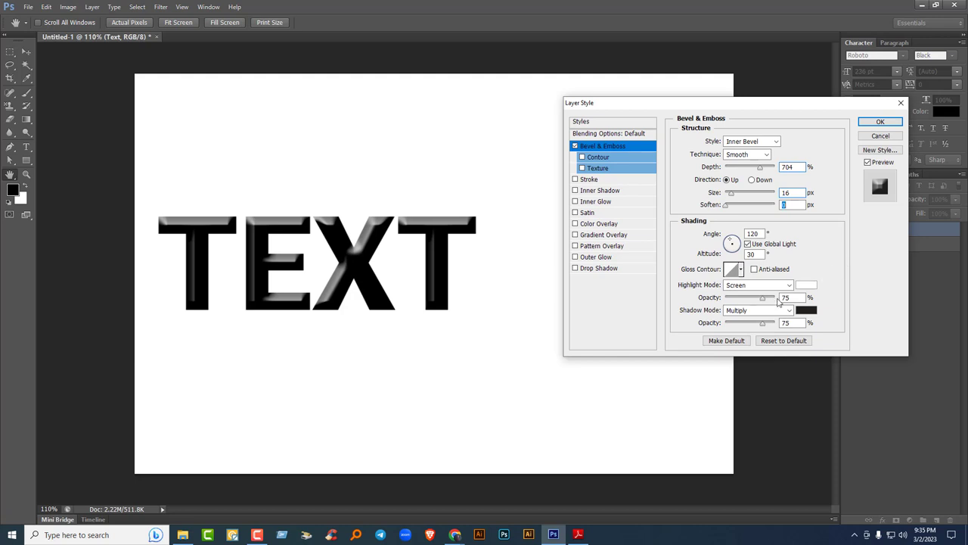
# Raise the opacity of the bevel's Screen highlight to 100%.
pyautogui.moveTo(762, 298)
pyautogui.mouseDown()
pyautogui.moveTo(738, 299)
pyautogui.moveTo(773, 300)
pyautogui.mouseUp()
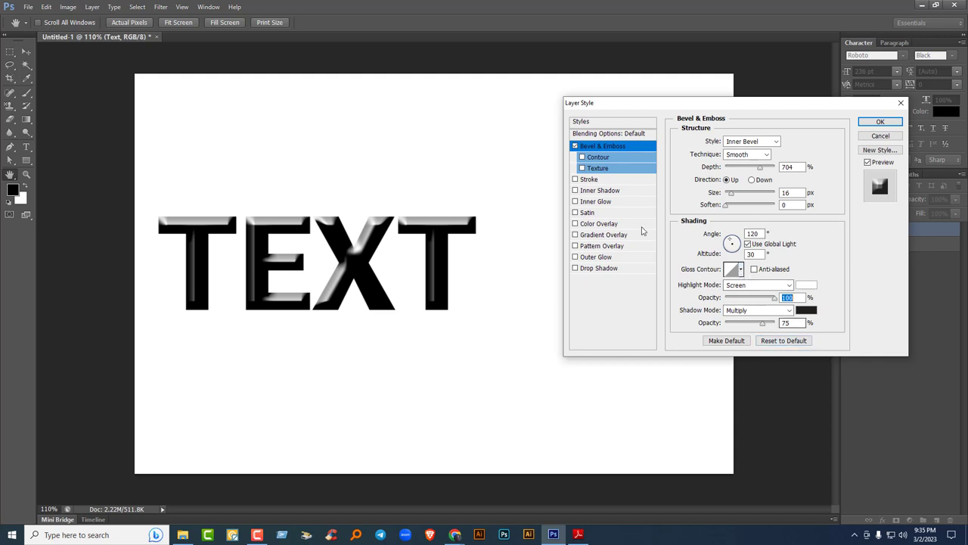
# Enable Contour for the bevel and try various contour presets on the text, ending with the straight diagonal one.
pyautogui.click(599, 157)
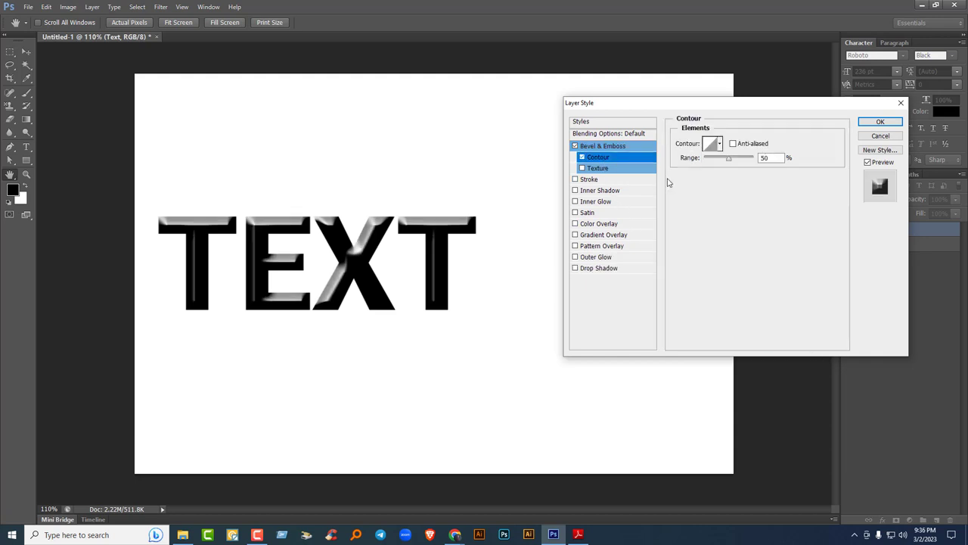
pyautogui.click(719, 143)
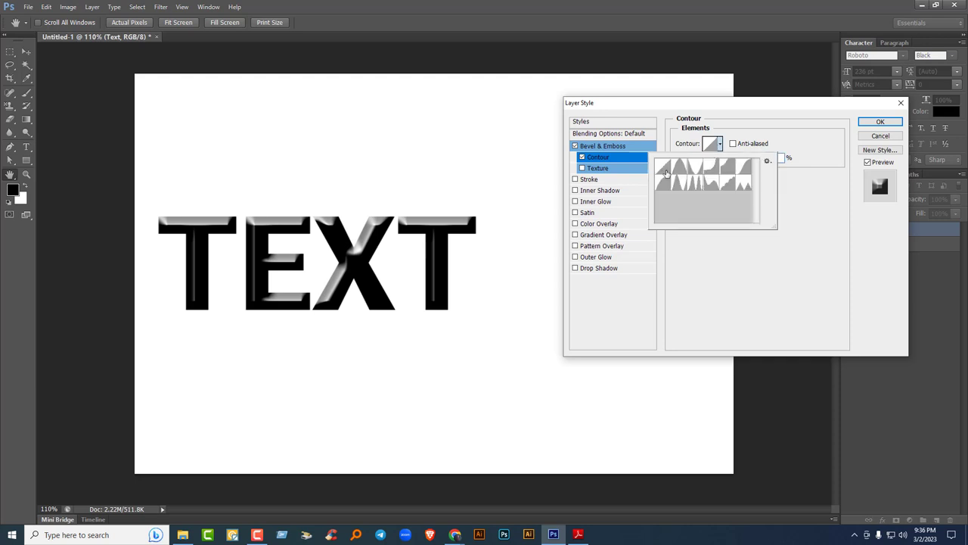
pyautogui.click(682, 167)
pyautogui.click(696, 167)
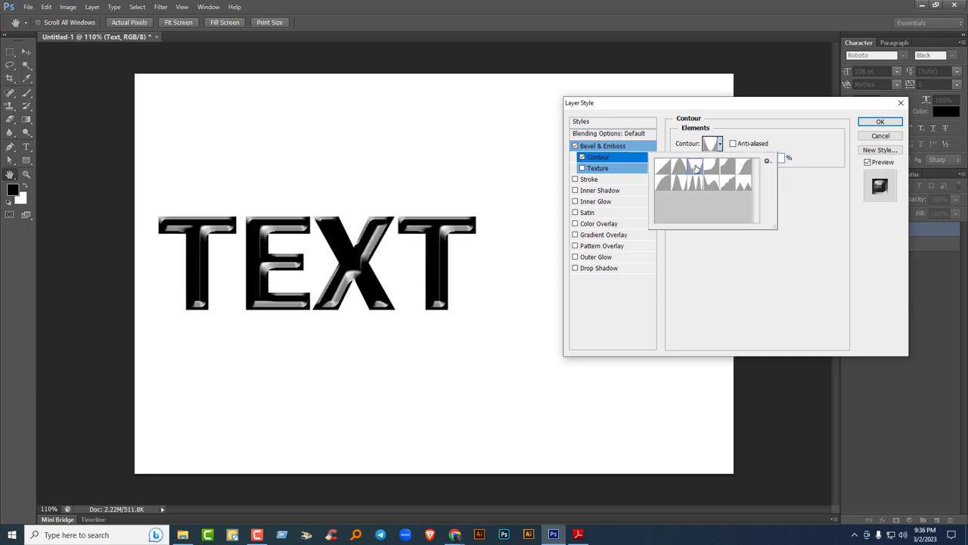
pyautogui.click(710, 167)
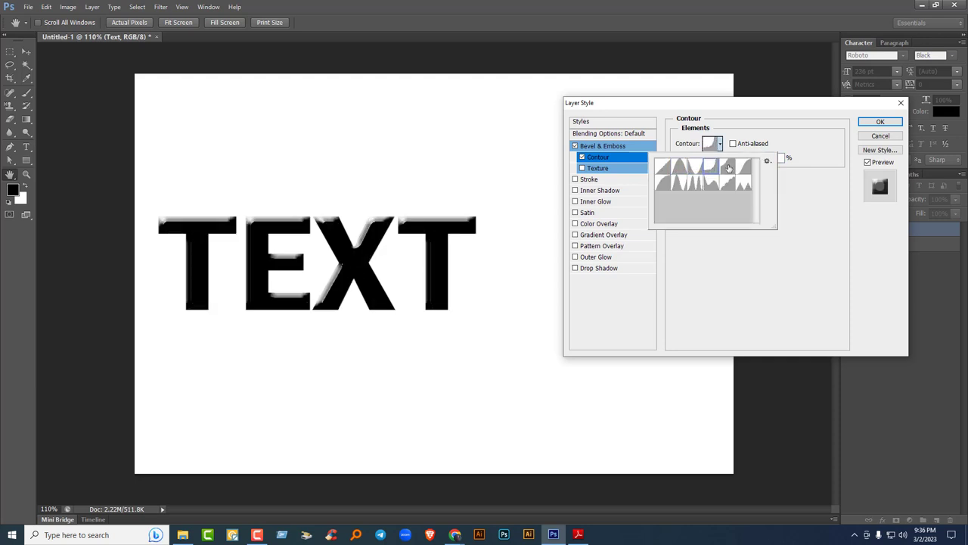
pyautogui.click(728, 167)
pyautogui.click(745, 184)
pyautogui.click(728, 184)
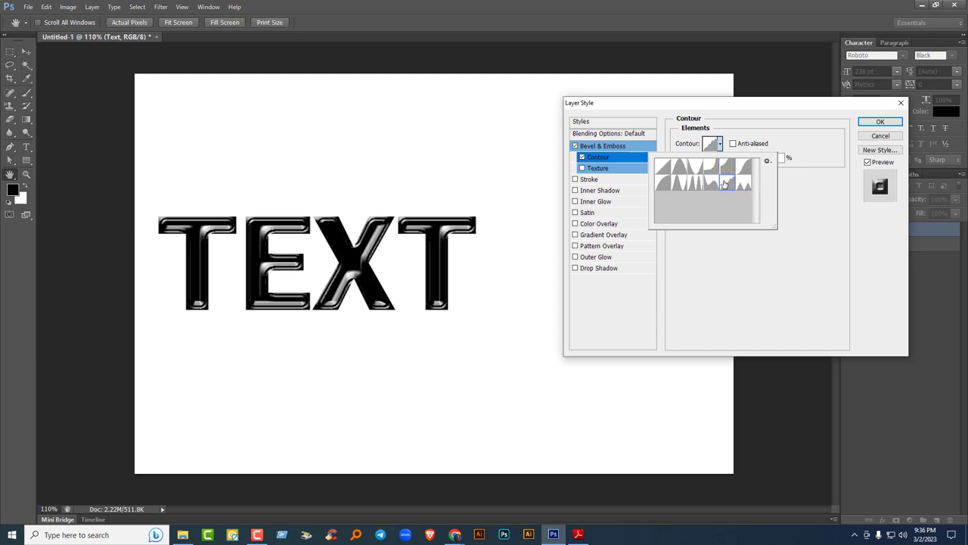
pyautogui.click(711, 184)
pyautogui.click(680, 184)
pyautogui.click(663, 184)
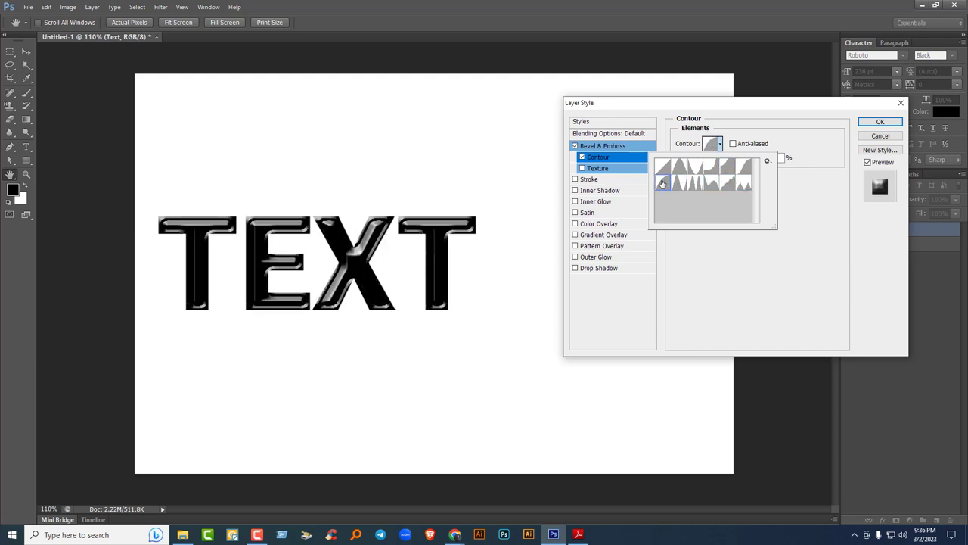
pyautogui.click(591, 171)
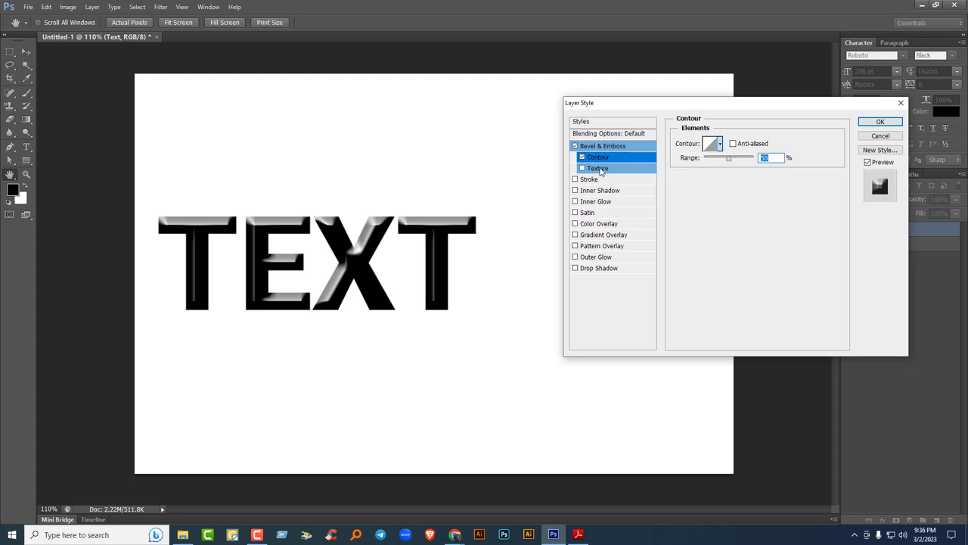
# Enable Texture for the bevel with Contour turned off, and choose the blue pattern in the second row as the texture.
pyautogui.click(582, 168)
pyautogui.click(582, 157)
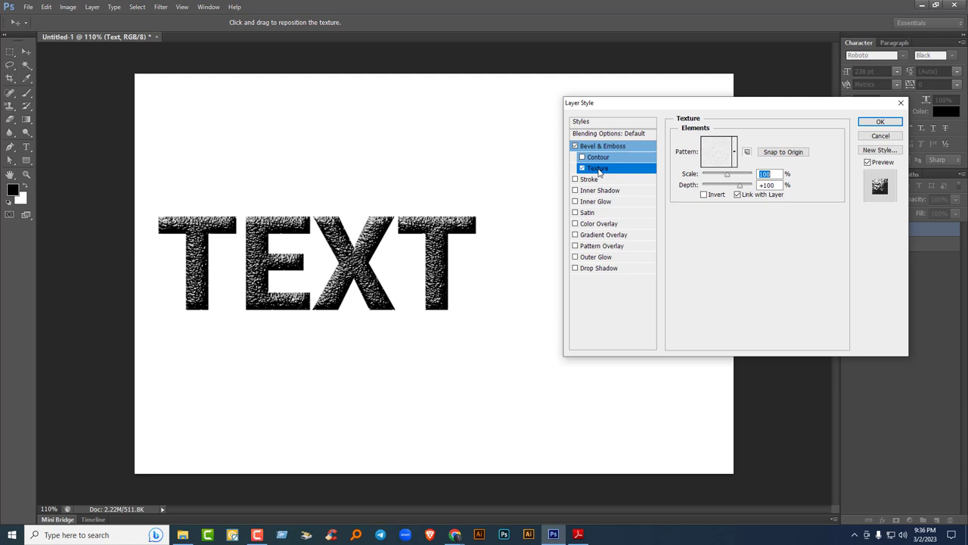
pyautogui.click(734, 151)
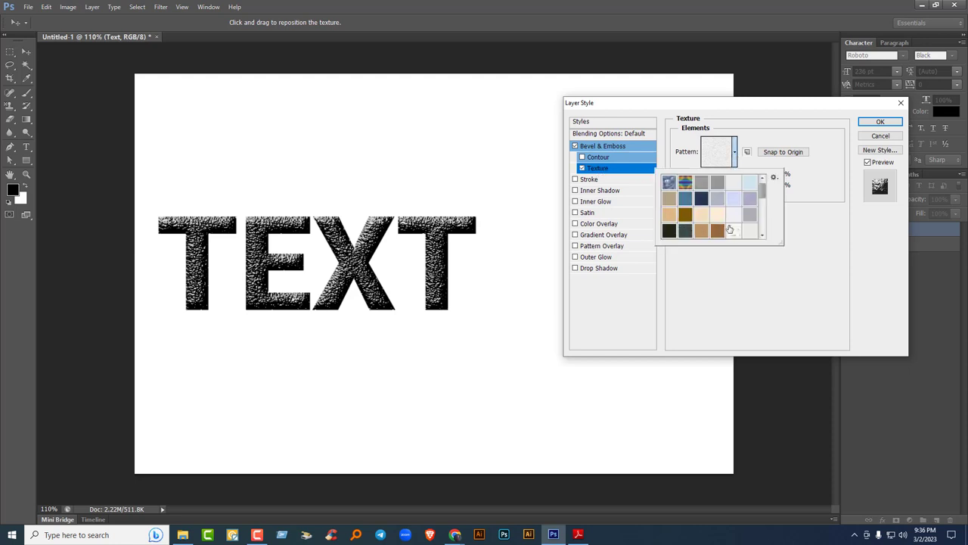
pyautogui.click(685, 198)
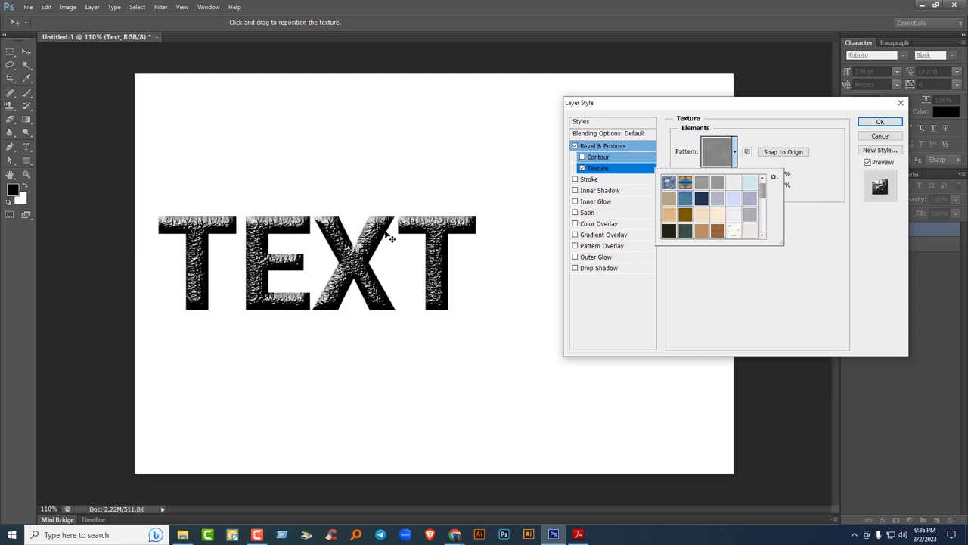
# Try several other texture patterns on the bevel, ending with Buff Textured, and turn Texture off.
pyautogui.click(703, 199)
pyautogui.click(697, 217)
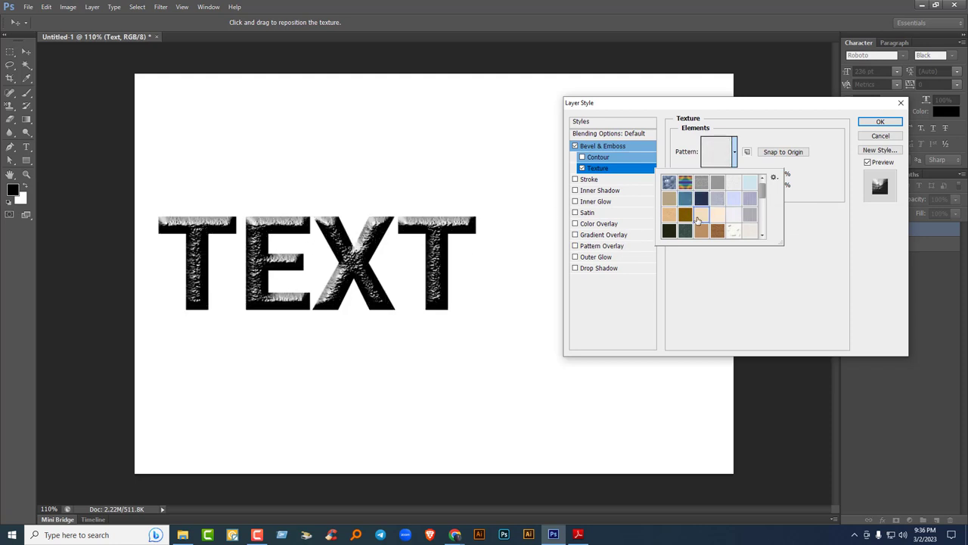
pyautogui.click(669, 217)
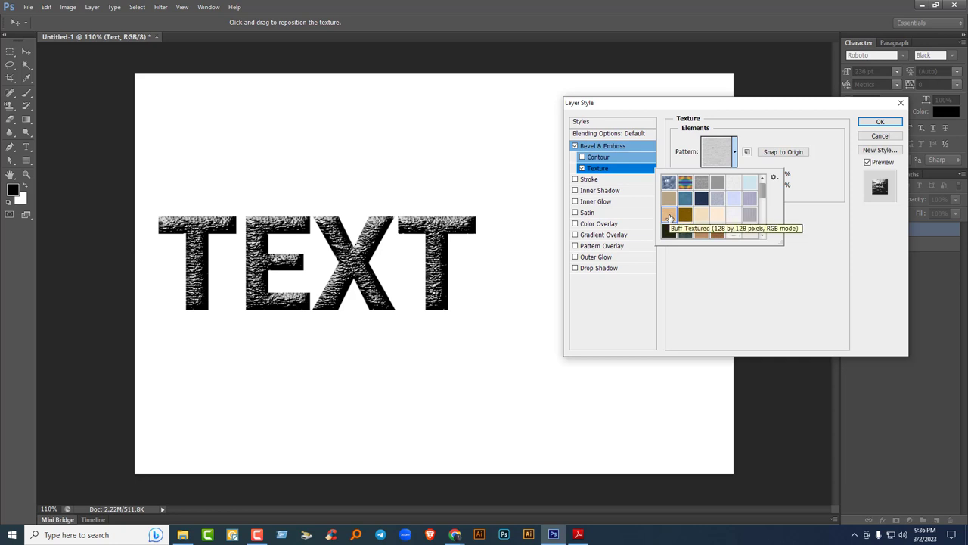
pyautogui.click(755, 302)
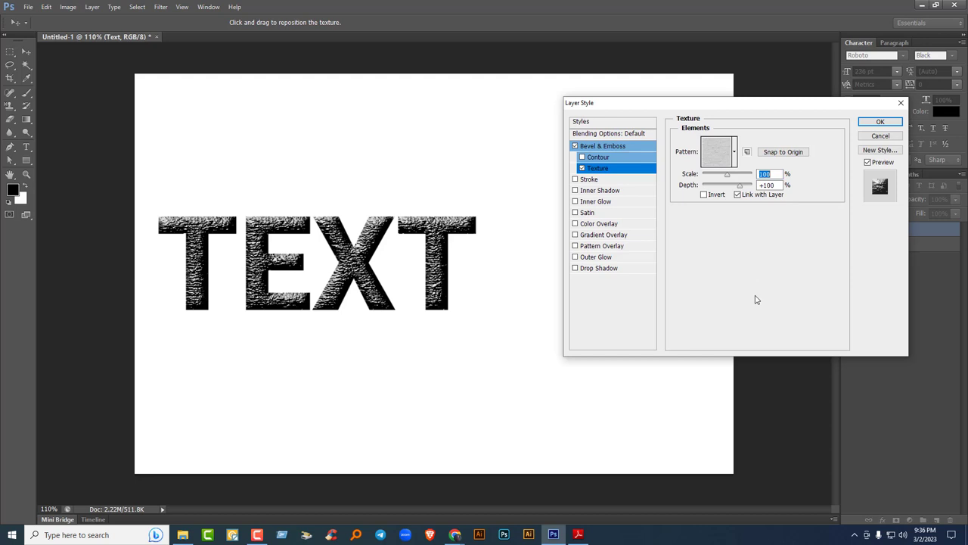
pyautogui.click(582, 169)
# Enable Stroke on the text with a pure red colour, a size of 2 px and 100% opacity.
pyautogui.click(589, 180)
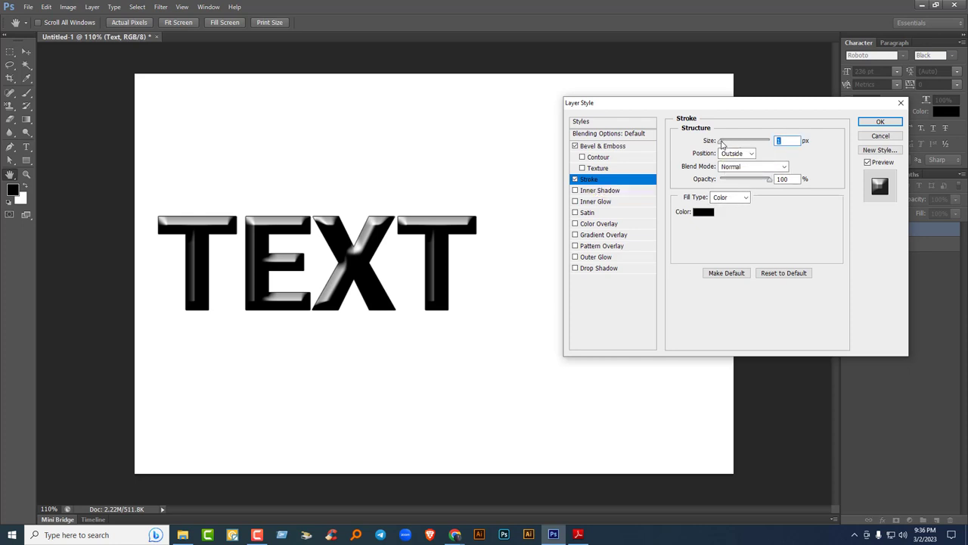
pyautogui.moveTo(722, 144); pyautogui.dragTo(722, 143)
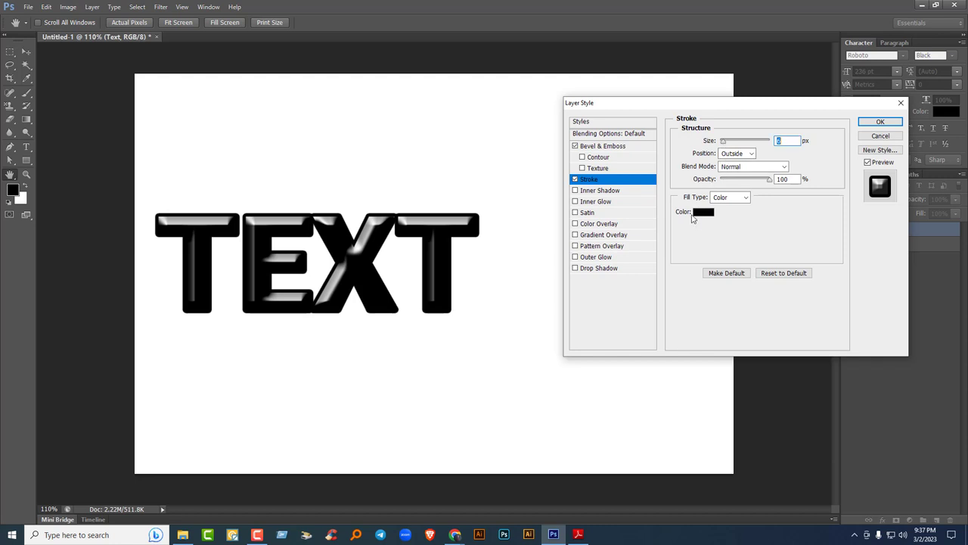
pyautogui.click(698, 213)
pyautogui.click(669, 123)
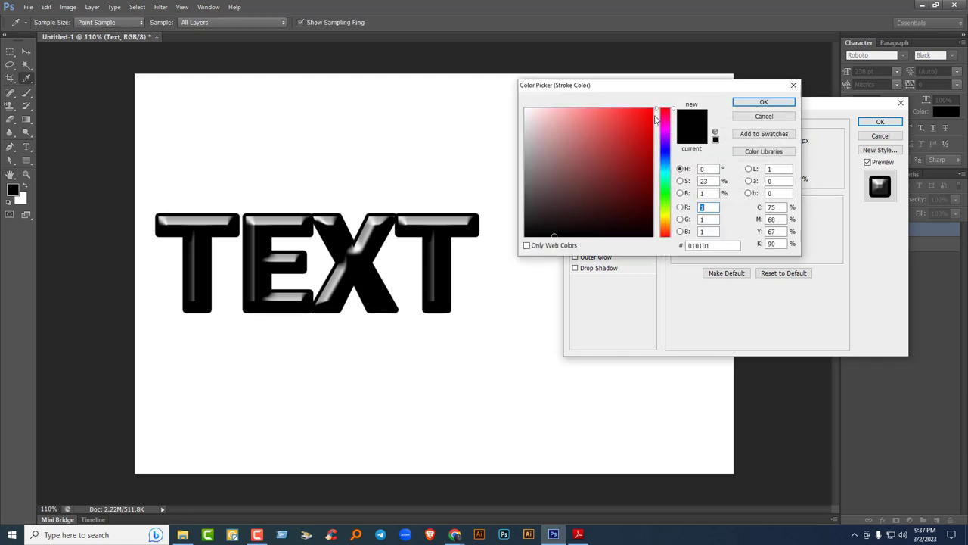
pyautogui.click(652, 110)
pyautogui.click(763, 102)
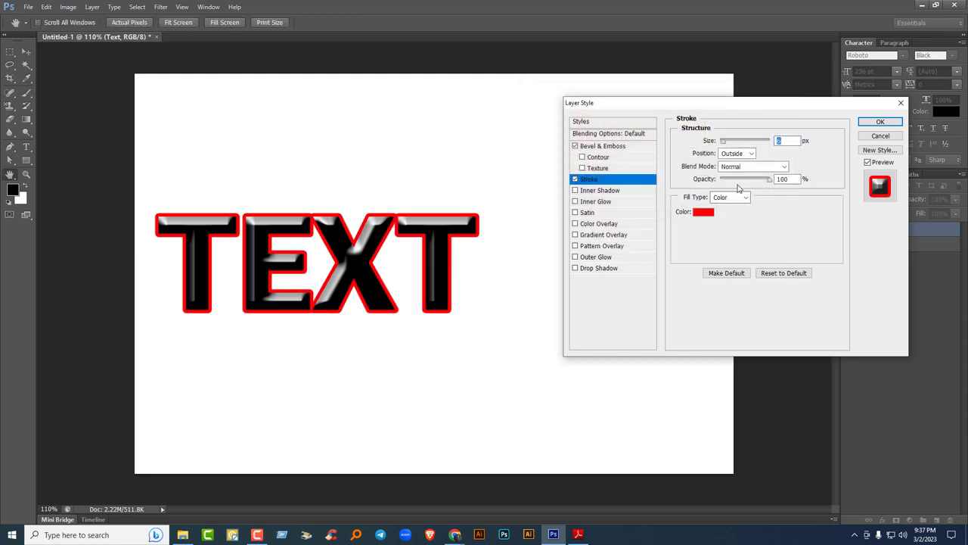
pyautogui.moveTo(769, 180)
pyautogui.mouseDown()
pyautogui.moveTo(715, 184)
pyautogui.moveTo(787, 191)
pyautogui.moveTo(716, 186)
pyautogui.moveTo(779, 186)
pyautogui.mouseUp()
pyautogui.moveTo(722, 143); pyautogui.dragTo(721, 144)
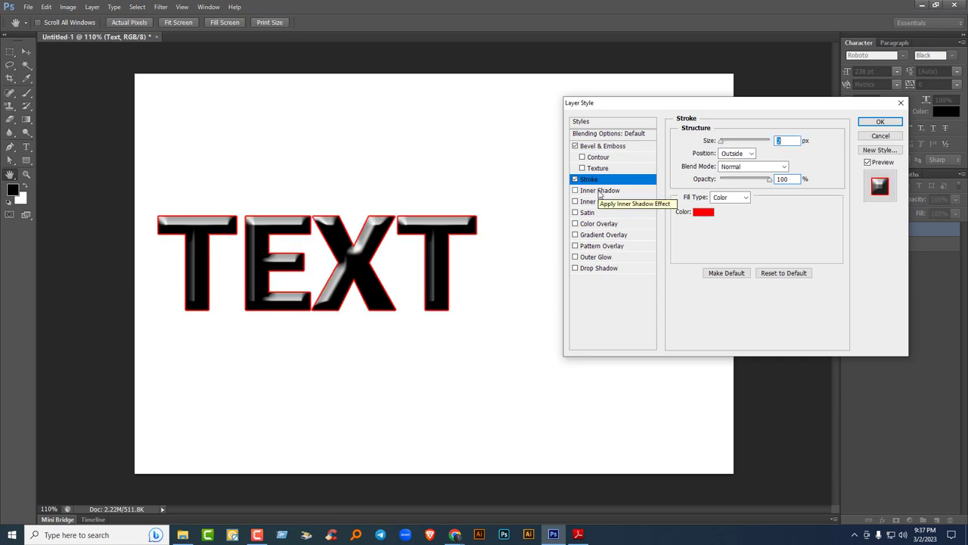
# Enable Inner Shadow with Normal blend mode, a bright blue colour and a distance of 15 px.
pyautogui.click(599, 191)
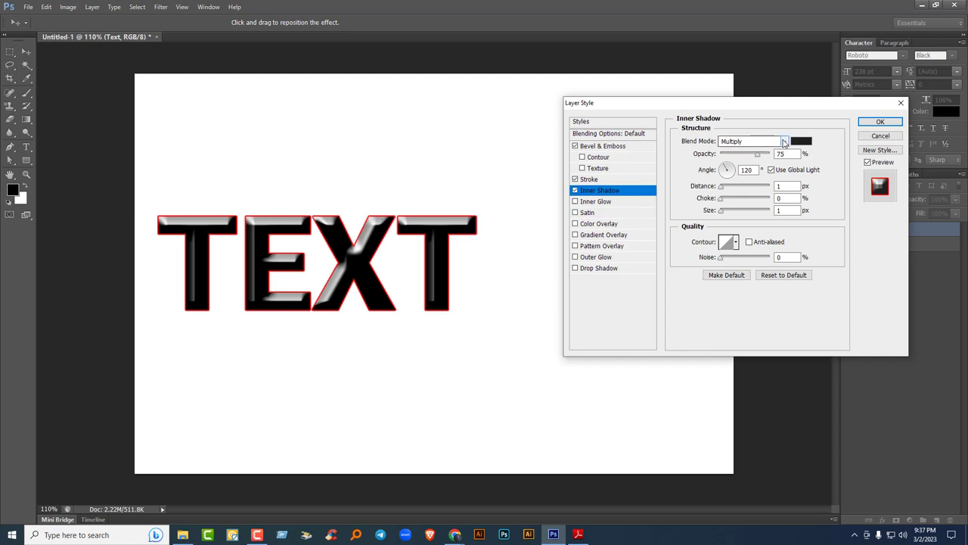
pyautogui.click(780, 141)
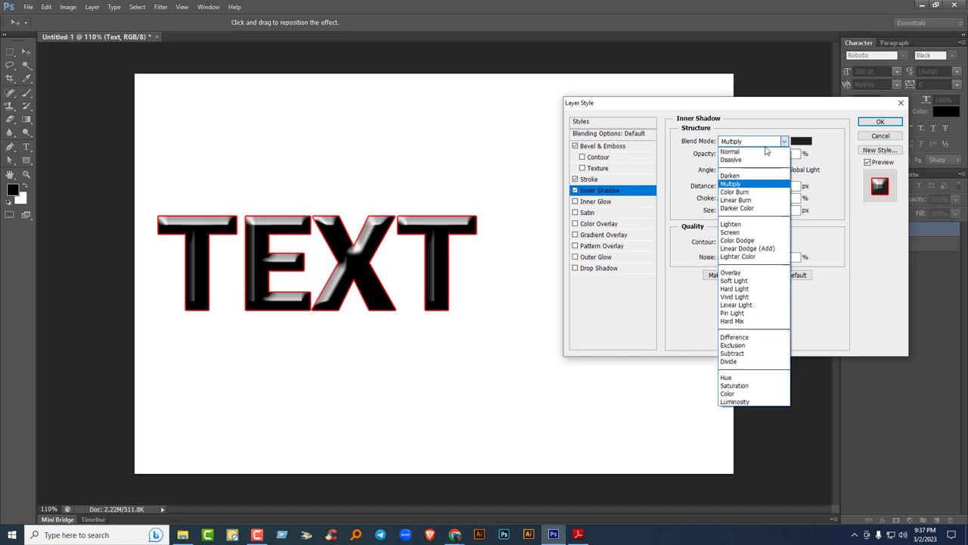
pyautogui.click(745, 151)
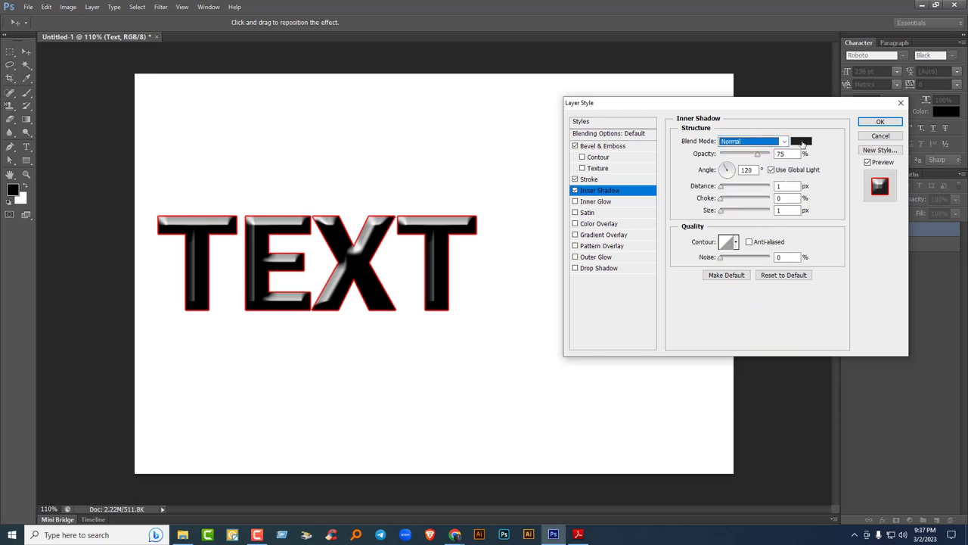
pyautogui.click(802, 141)
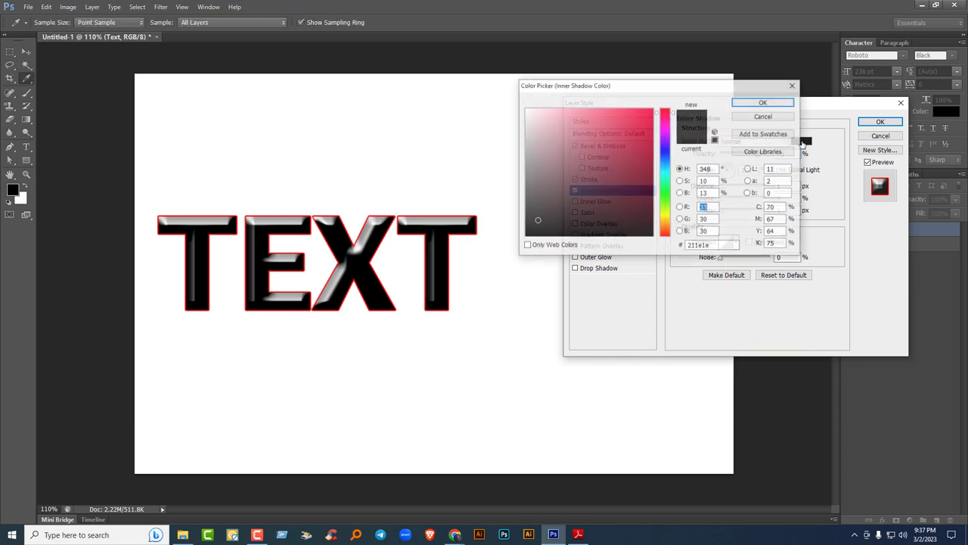
pyautogui.click(671, 154)
pyautogui.moveTo(645, 124); pyautogui.dragTo(674, 98)
pyautogui.click(755, 102)
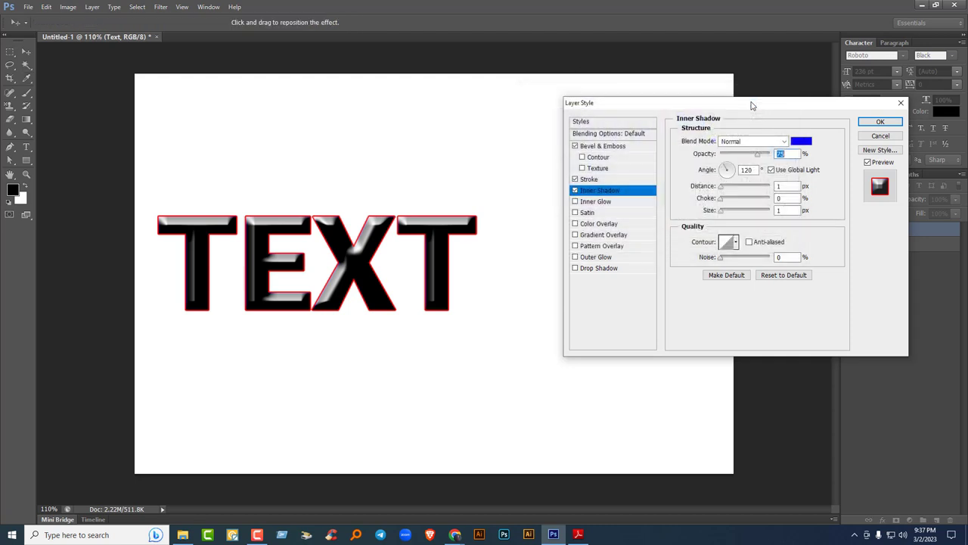
pyautogui.moveTo(721, 188); pyautogui.dragTo(727, 188)
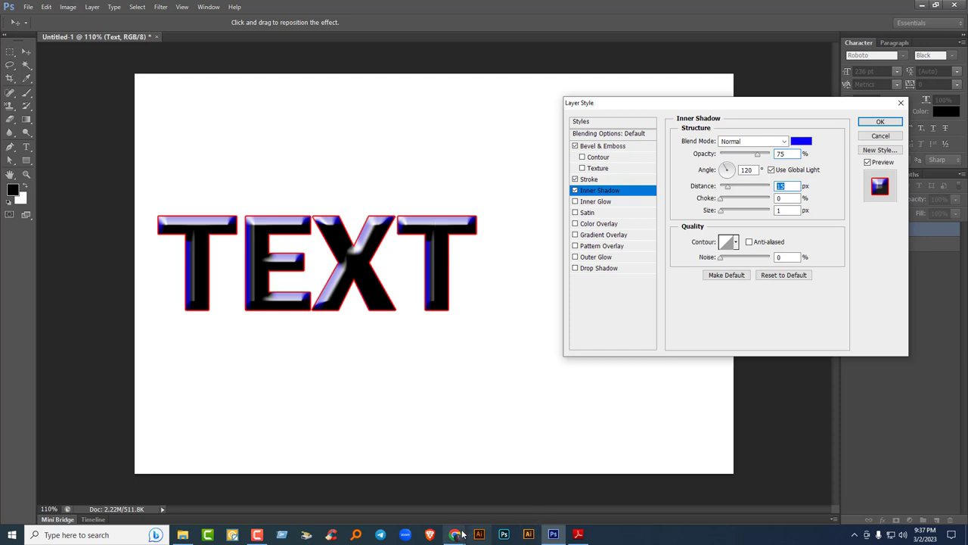
# Switch to the Google Meet call, check the in-call messages, close the chat and return to Photoshop.
pyautogui.moveTo(455, 535)
pyautogui.click(400, 484)
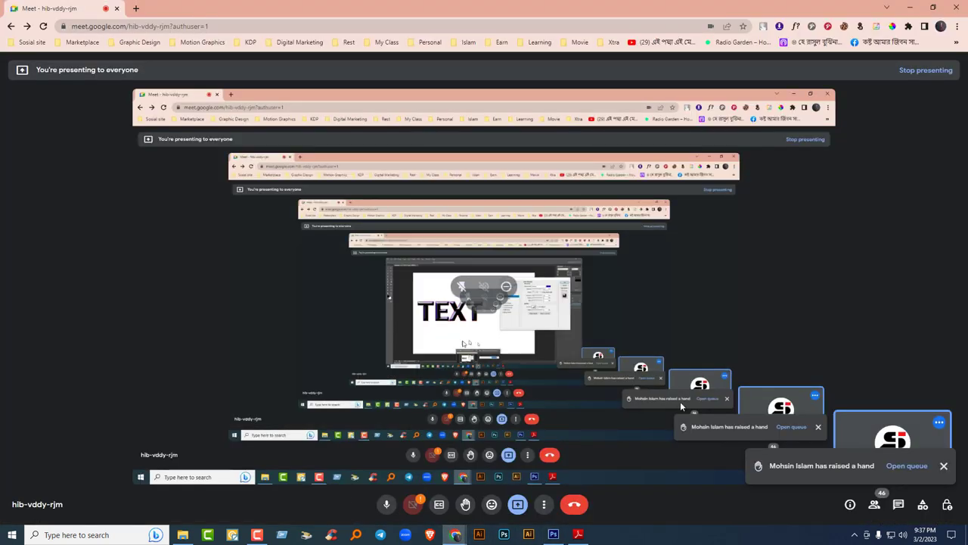
pyautogui.click(898, 505)
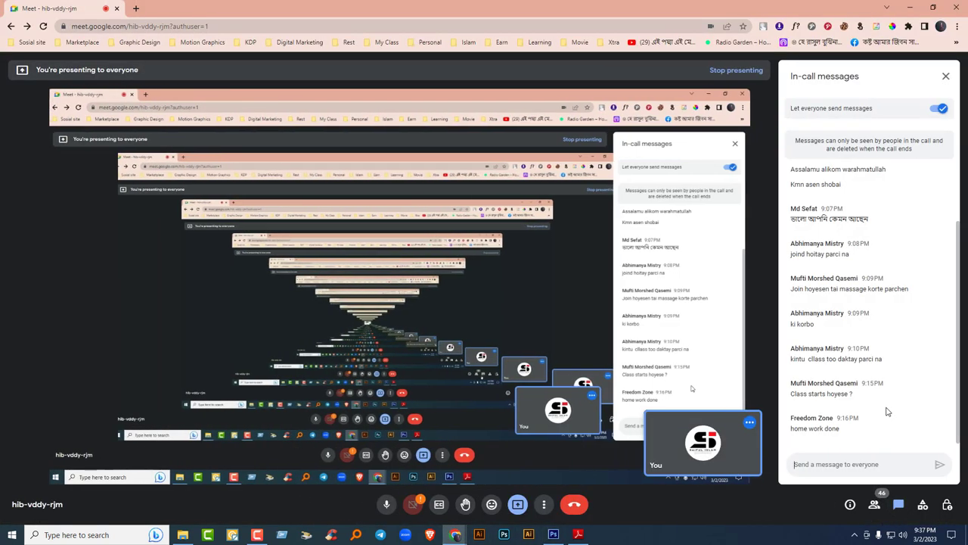
pyautogui.click(946, 75)
pyautogui.hotkey('alt', 'Tab')
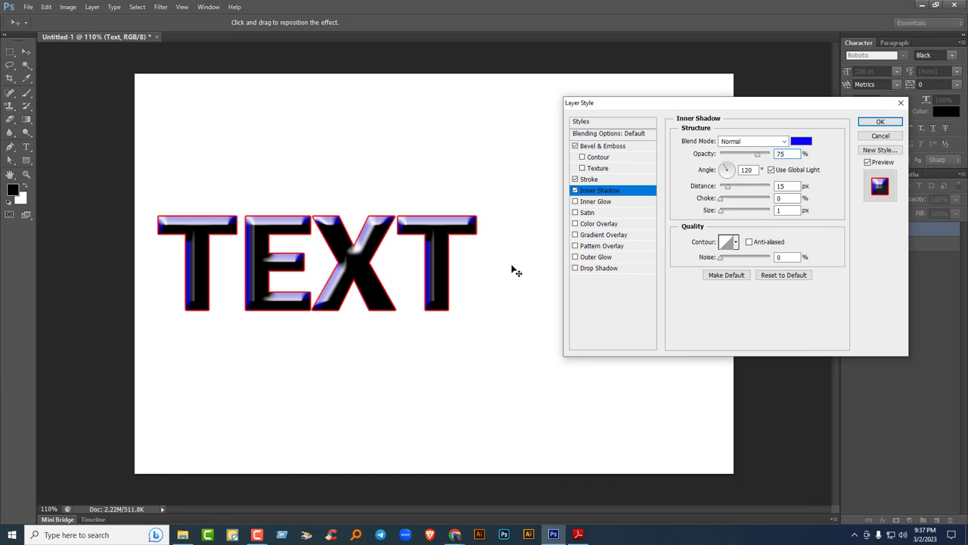
# Enable Inner Glow with Normal blend mode, a size of 43 px and the green colour 27f41d.
pyautogui.click(595, 204)
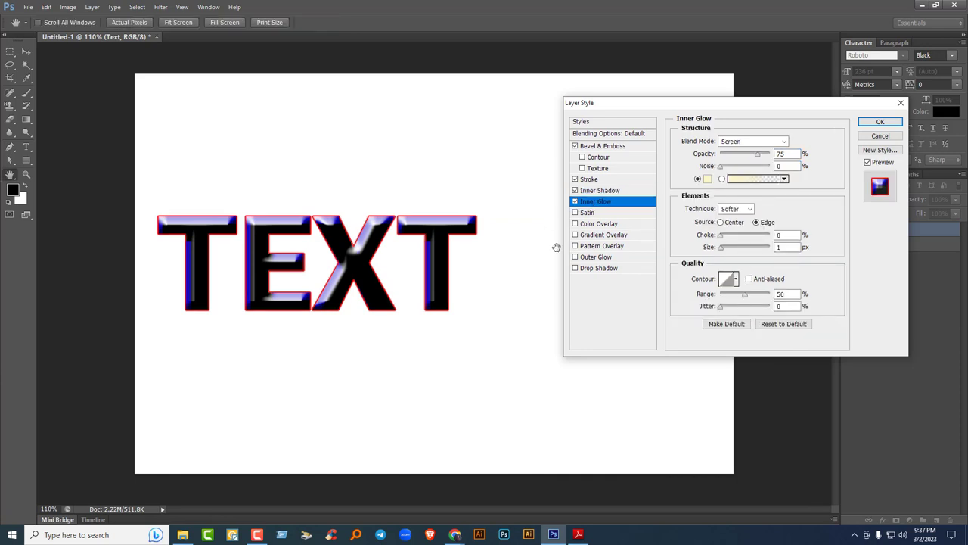
pyautogui.click(774, 145)
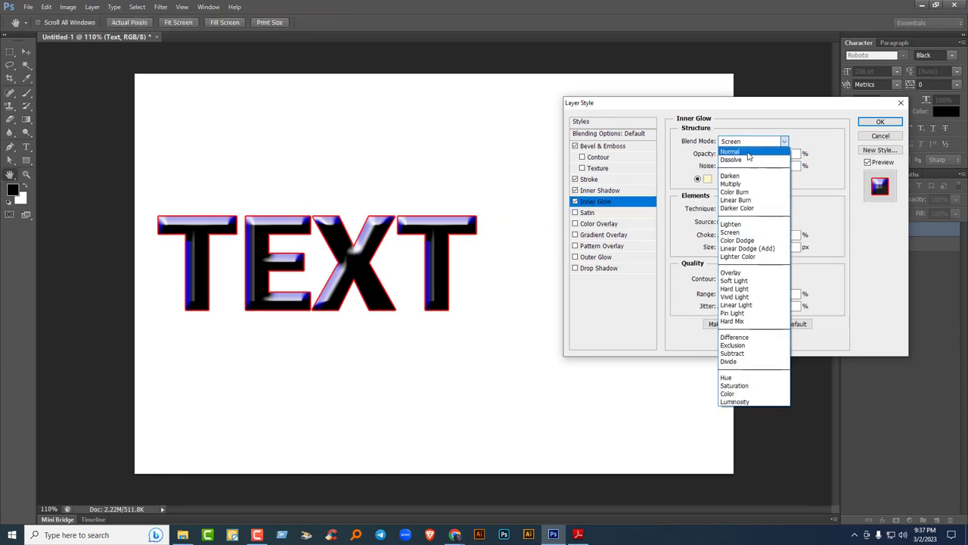
pyautogui.click(748, 154)
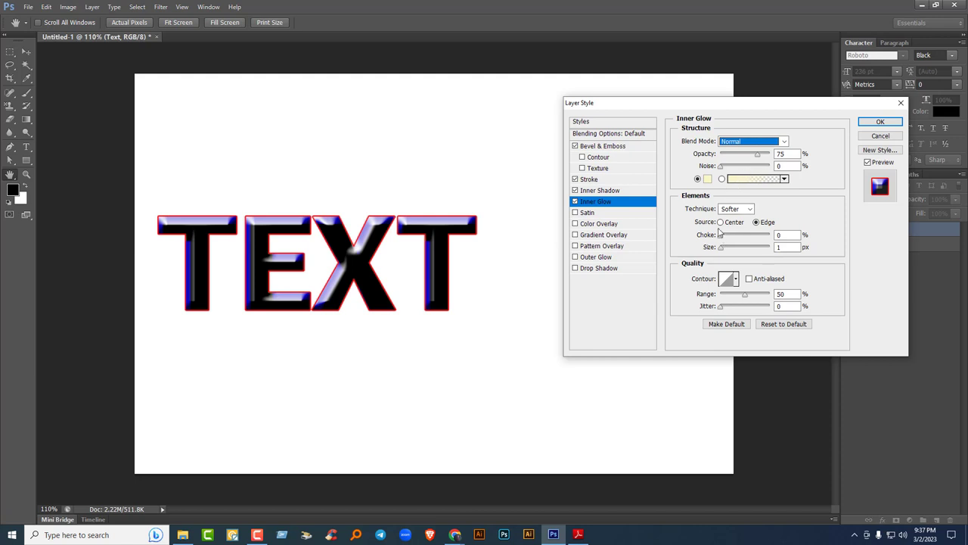
pyautogui.moveTo(720, 249); pyautogui.dragTo(733, 252)
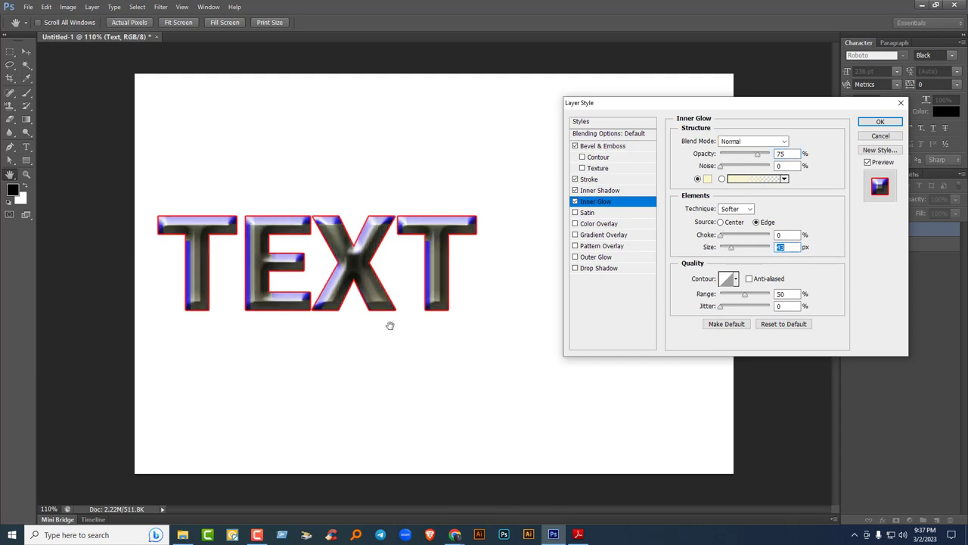
pyautogui.click(707, 181)
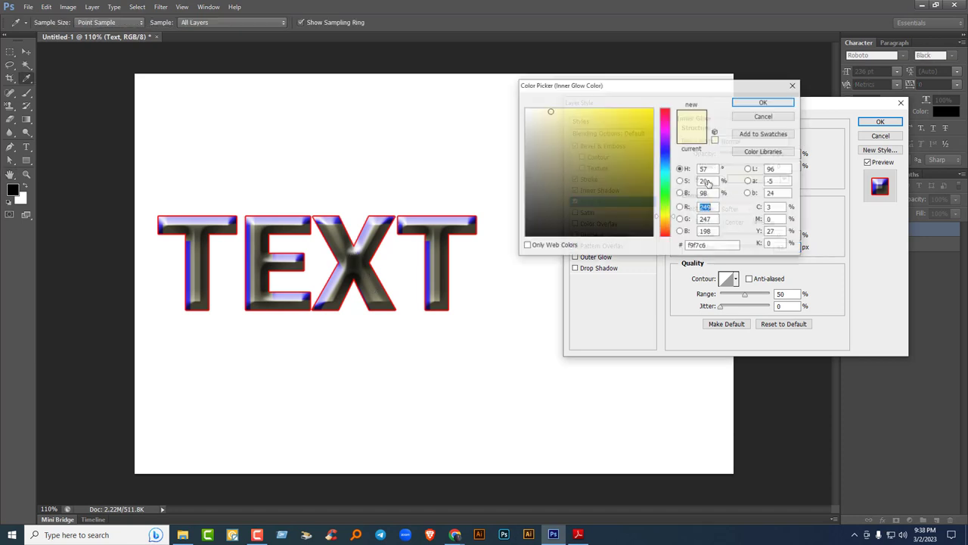
pyautogui.click(665, 196)
pyautogui.click(637, 114)
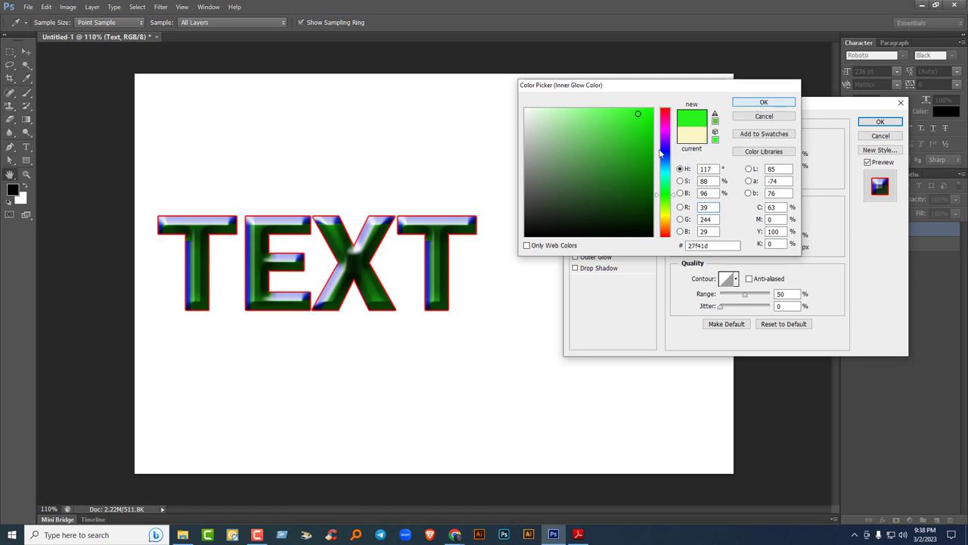
pyautogui.press('Return')
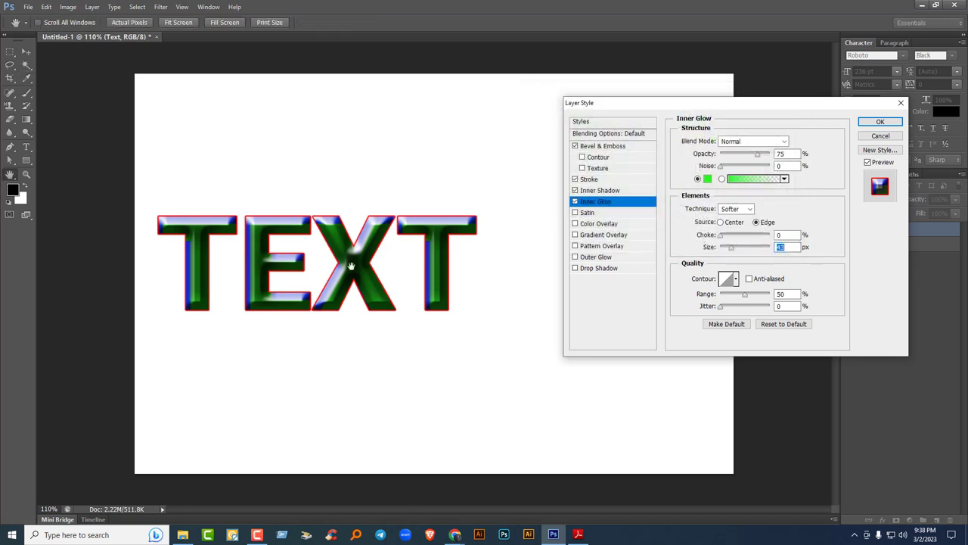
# Enable Satin with Normal blend mode, the yellow colour fffc00 and a size of 18 px.
pyautogui.click(588, 213)
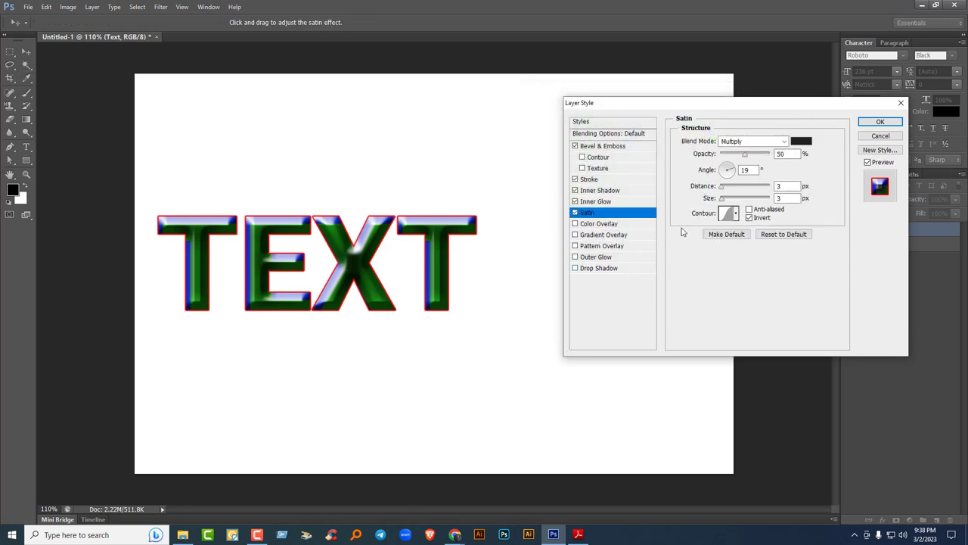
pyautogui.hotkey('alt', 'Down')
pyautogui.press('Up')
pyautogui.press('Up')
pyautogui.press('Up')
pyautogui.press('Return')
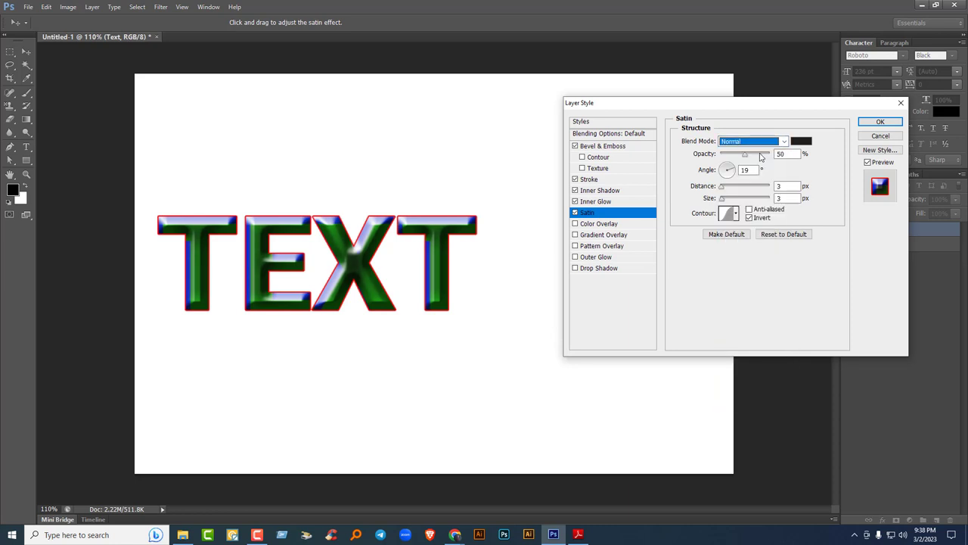
pyautogui.click(800, 142)
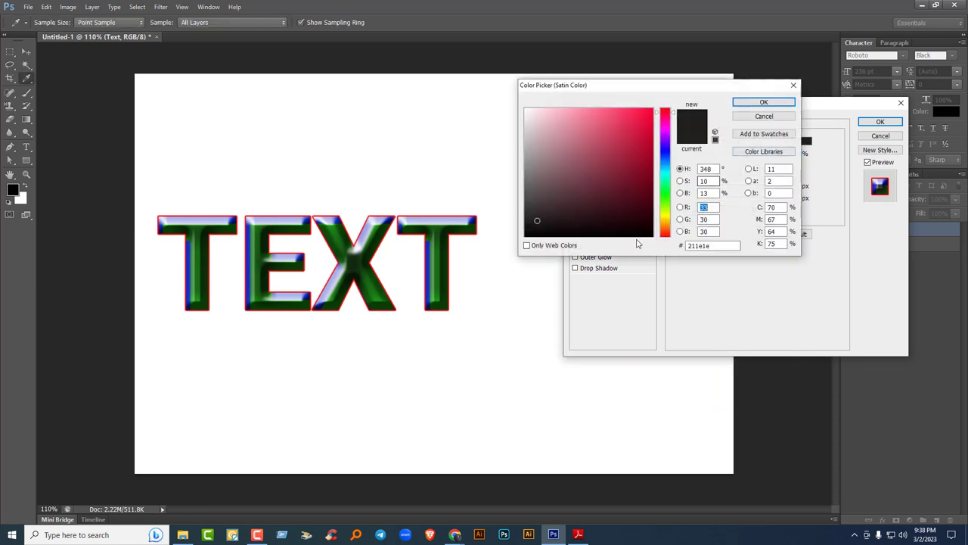
pyautogui.click(667, 218)
pyautogui.click(647, 121)
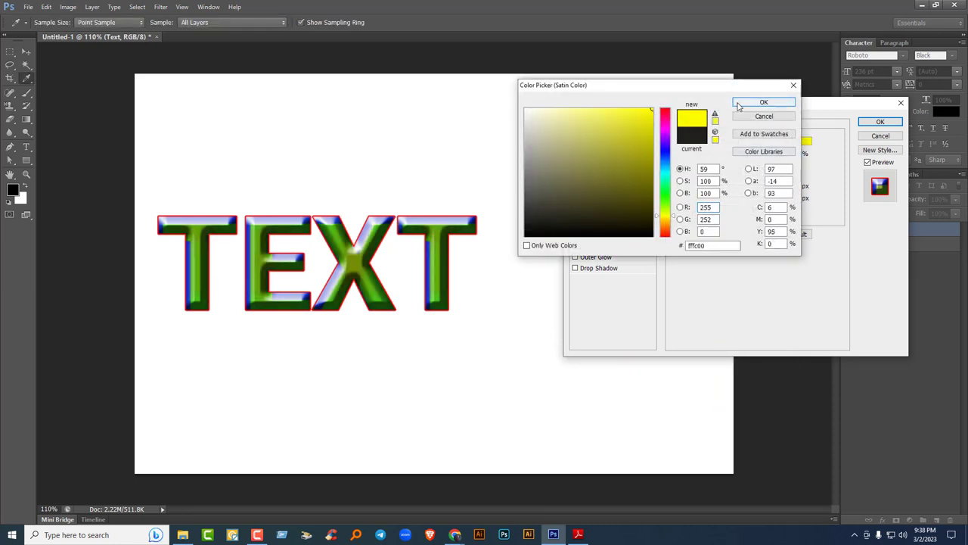
pyautogui.click(764, 103)
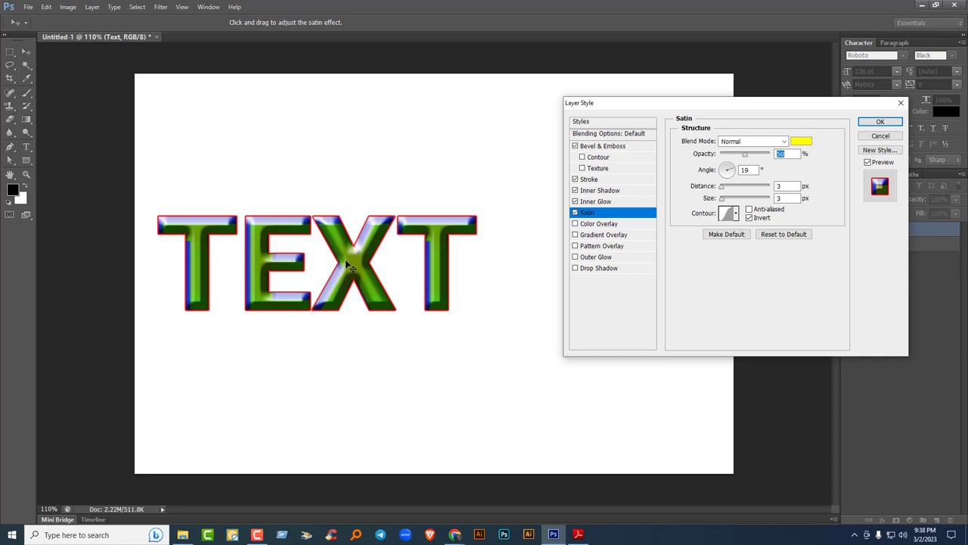
pyautogui.moveTo(739, 201); pyautogui.dragTo(728, 195)
# Toggle the Satin effect to compare the text with and without it, and leave Satin off.
pyautogui.click(576, 213)
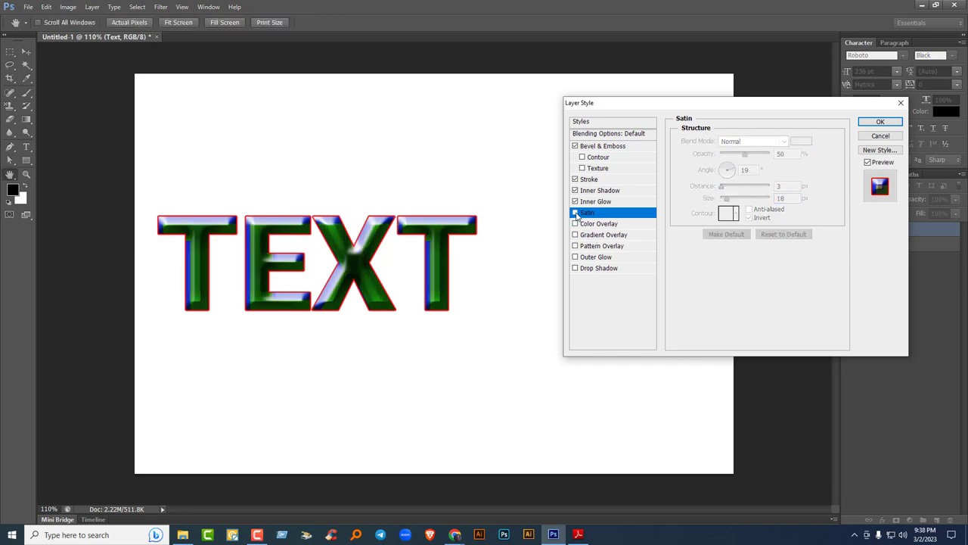
pyautogui.click(576, 213)
pyautogui.click(576, 213)
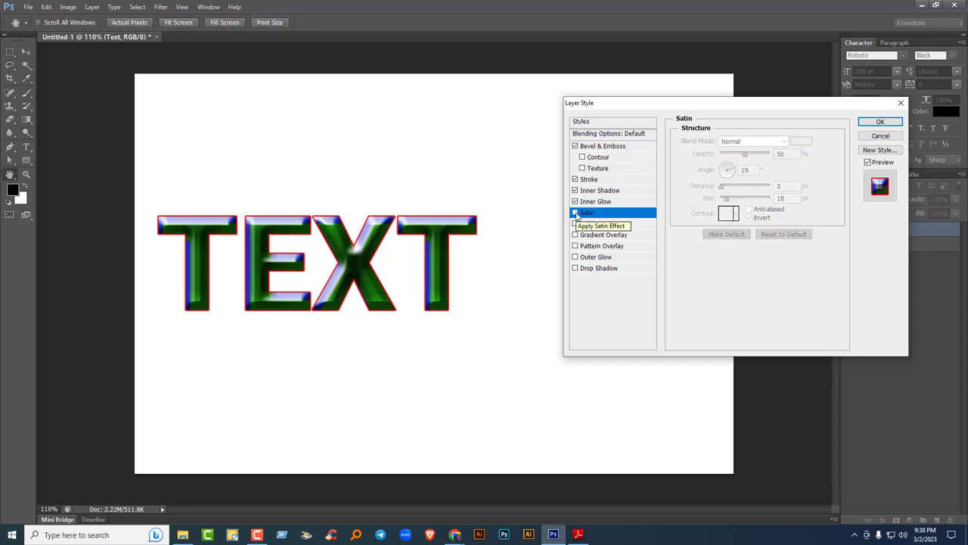
# Enable the red Color Overlay and turn off Inner Glow and Inner Shadow.
pyautogui.click(596, 224)
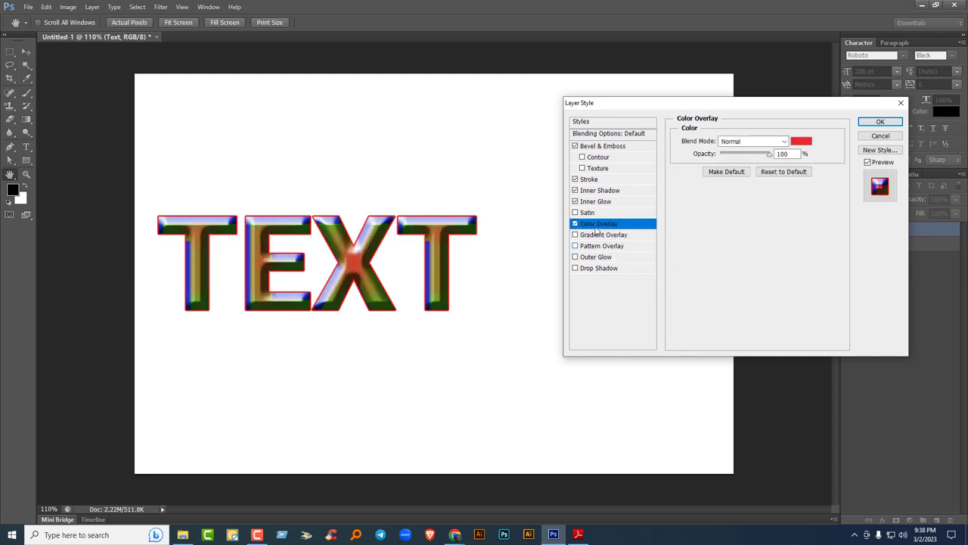
pyautogui.click(574, 202)
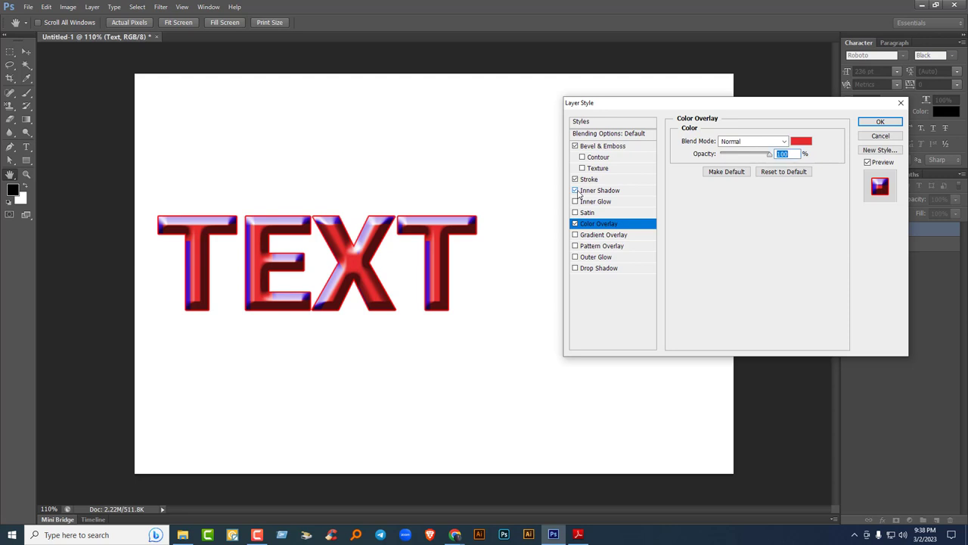
pyautogui.click(576, 191)
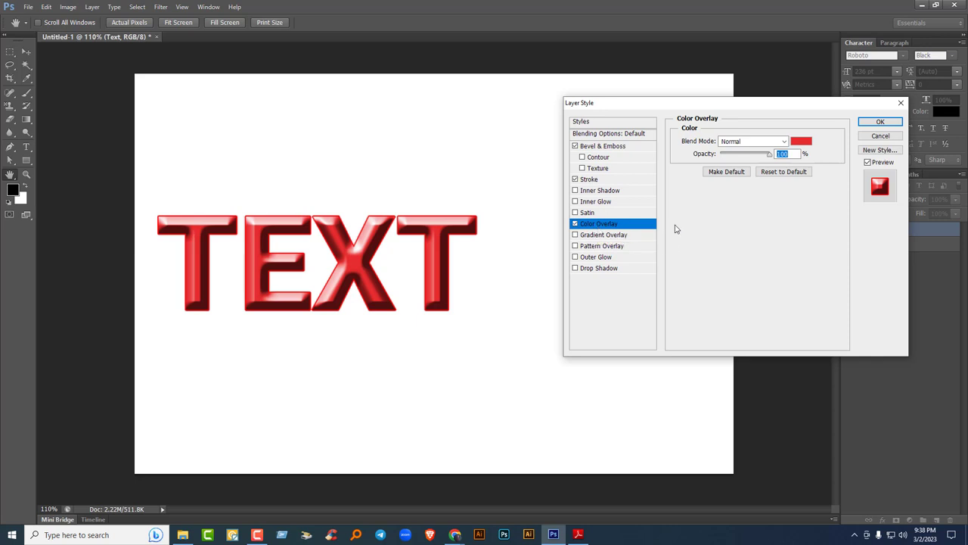
pyautogui.click(803, 144)
pyautogui.moveTo(599, 216); pyautogui.dragTo(499, 242)
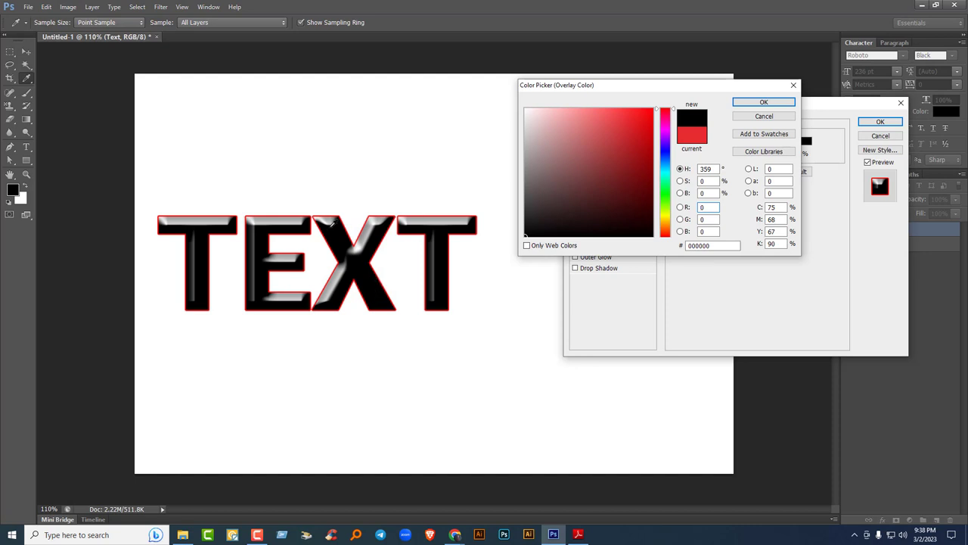
pyautogui.moveTo(666, 196); pyautogui.dragTo(666, 146)
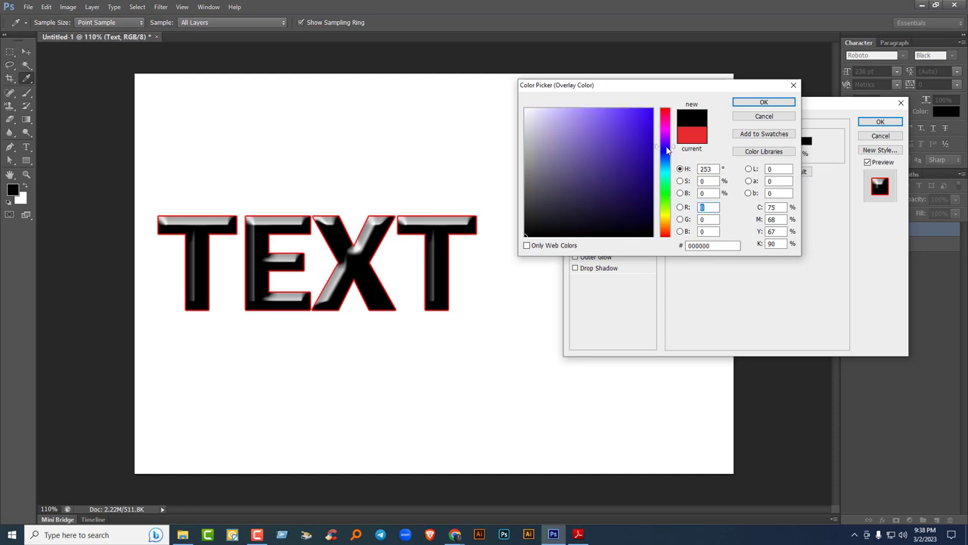
pyautogui.click(634, 134)
pyautogui.click(650, 115)
pyautogui.moveTo(665, 180); pyautogui.dragTo(666, 227)
pyautogui.click(794, 85)
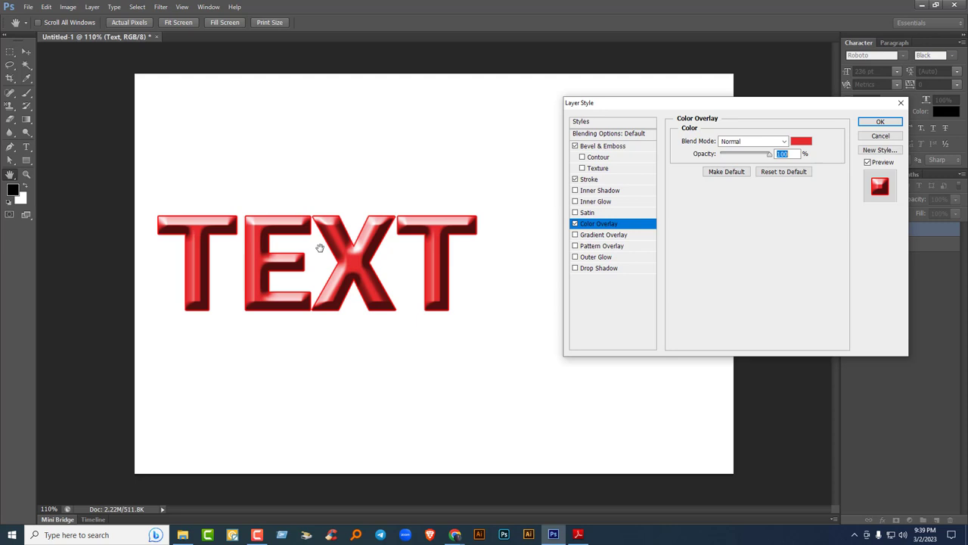
# Replace the Color Overlay with a Gradient Overlay, trying several presets and settling on Blue, Red, Yellow.
pyautogui.click(575, 224)
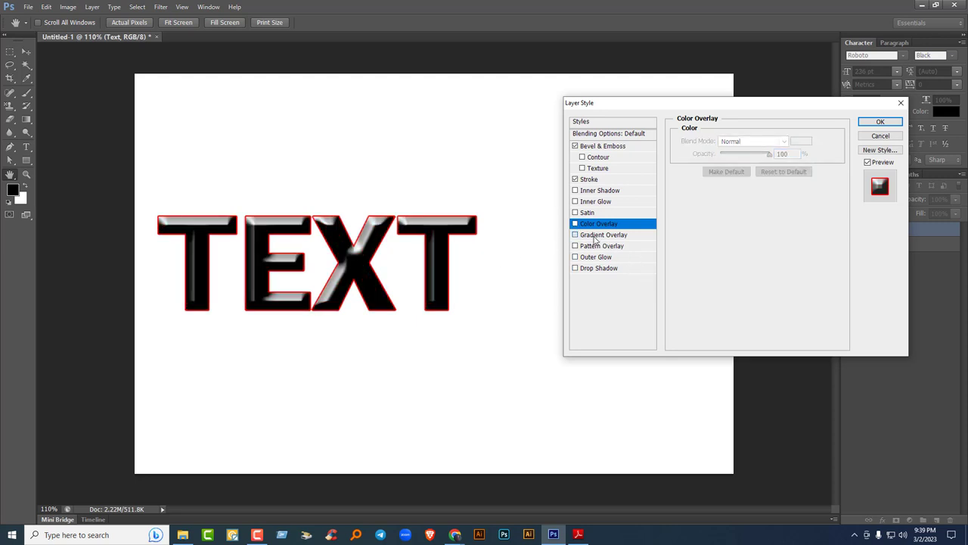
pyautogui.click(593, 235)
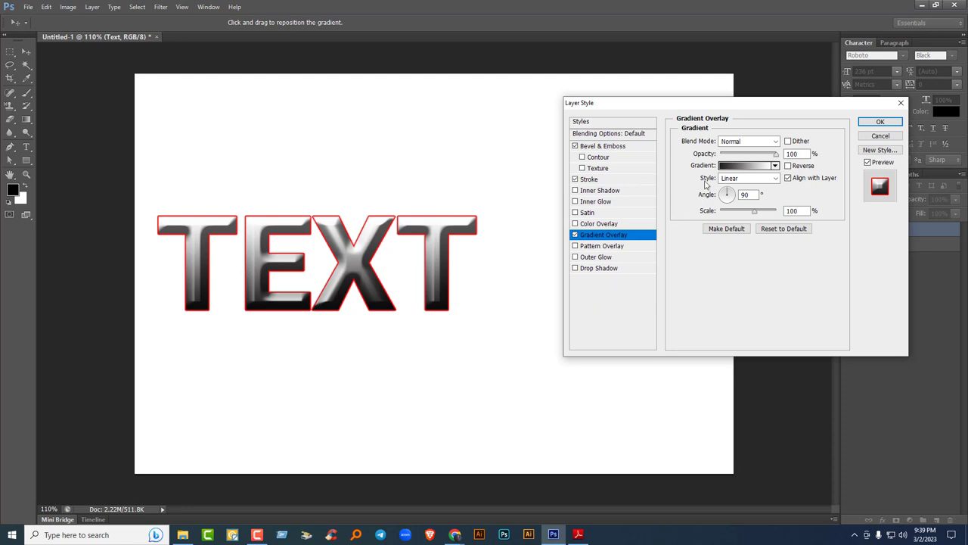
pyautogui.click(745, 166)
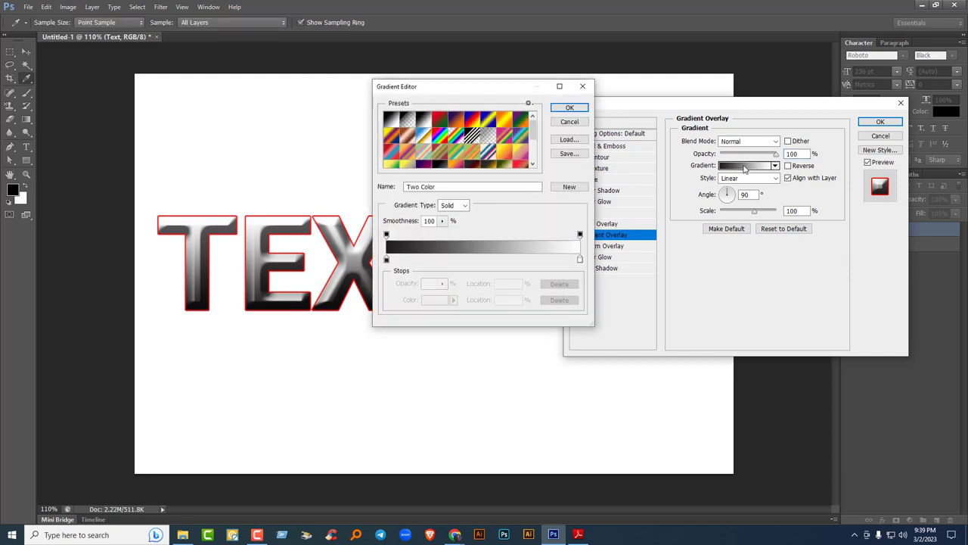
pyautogui.click(463, 141)
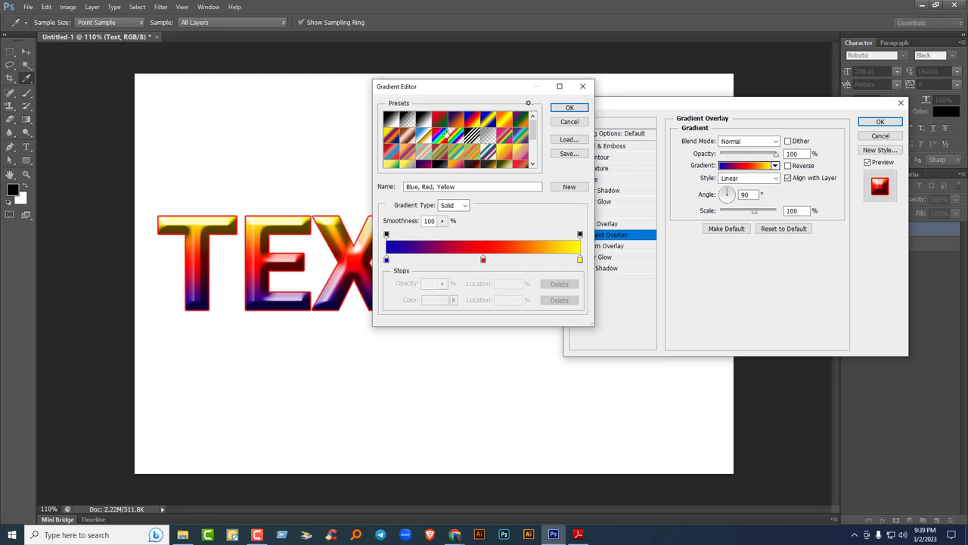
pyautogui.click(461, 123)
pyautogui.click(522, 119)
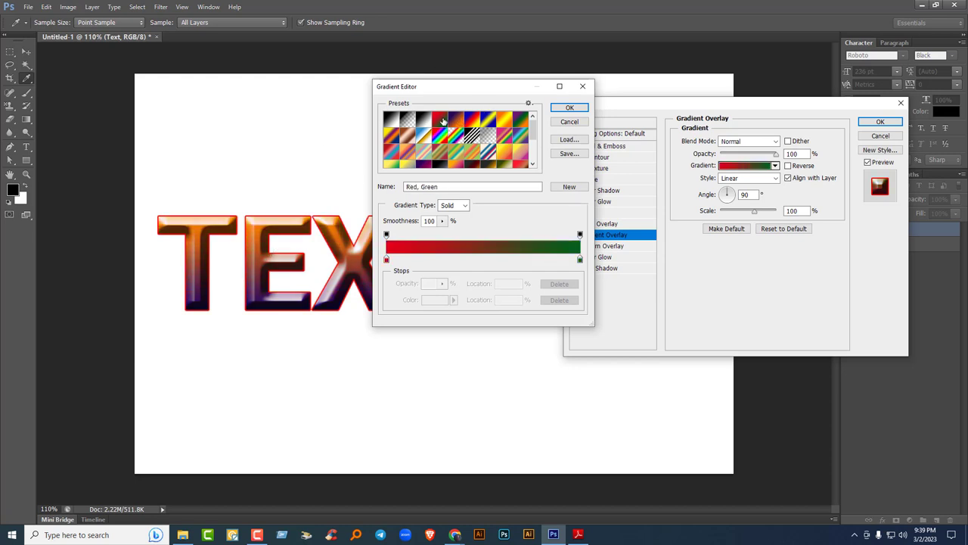
pyautogui.click(507, 144)
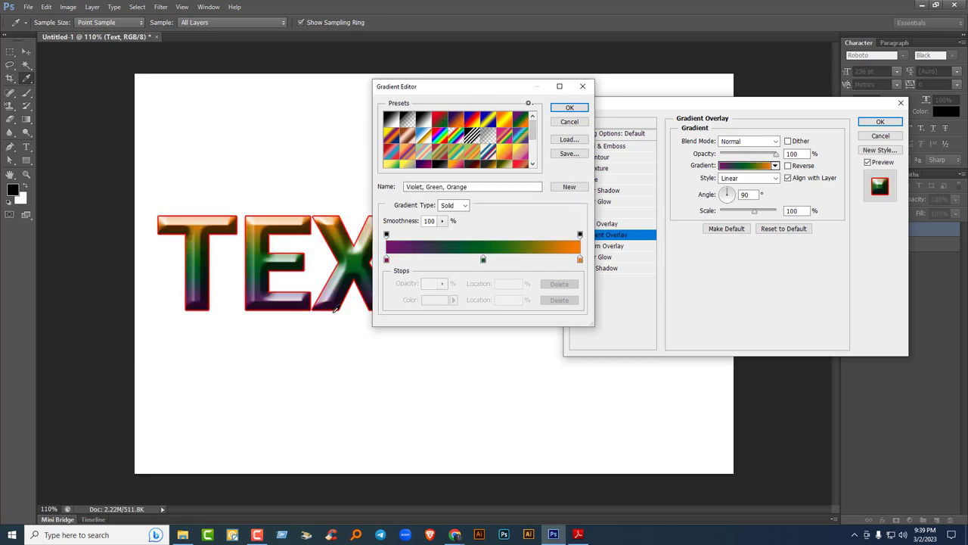
pyautogui.click(470, 121)
pyautogui.click(569, 107)
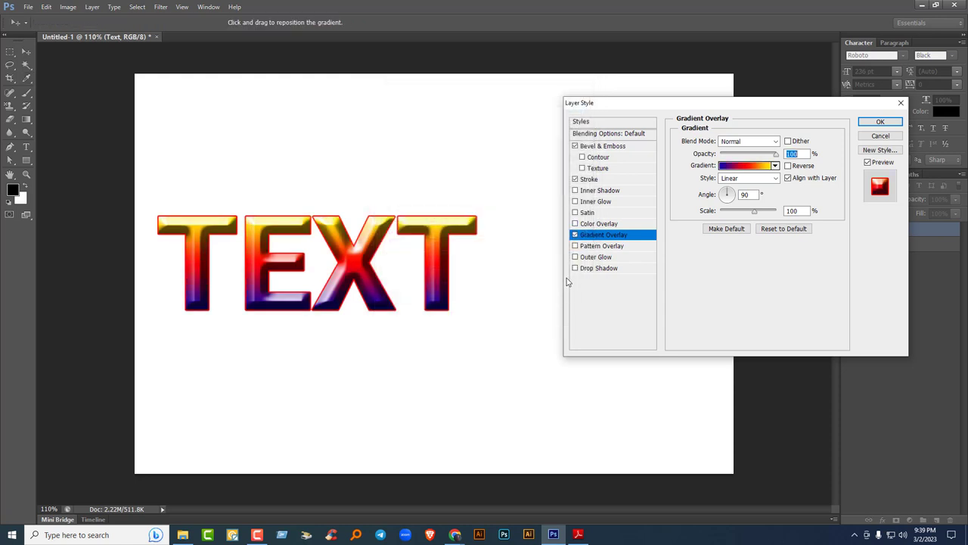
# Reposition the gradient within the text and set the Gradient Overlay angle to 0°.
pyautogui.moveTo(371, 234); pyautogui.dragTo(335, 248)
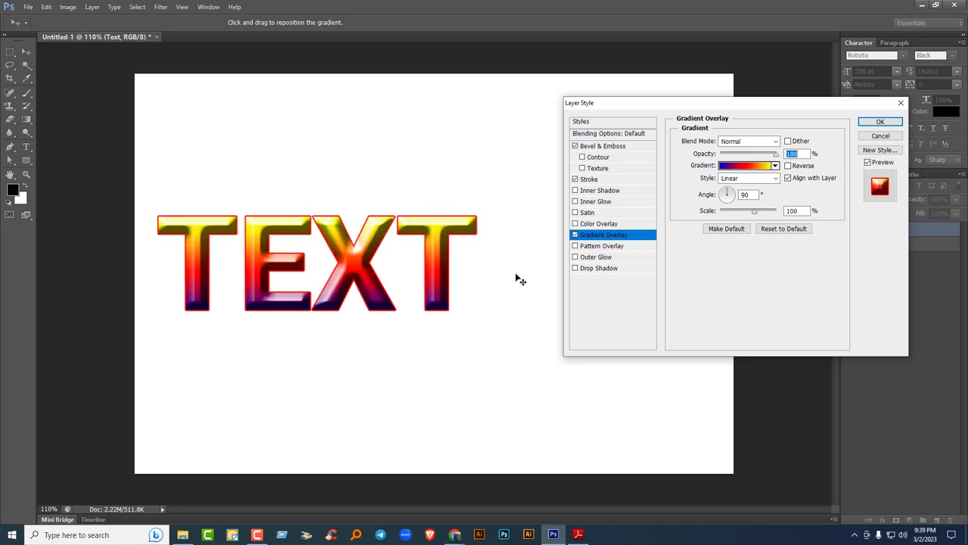
pyautogui.moveTo(250, 259); pyautogui.dragTo(287, 260)
pyautogui.moveTo(736, 203); pyautogui.dragTo(733, 197)
pyautogui.moveTo(348, 254); pyautogui.dragTo(250, 274)
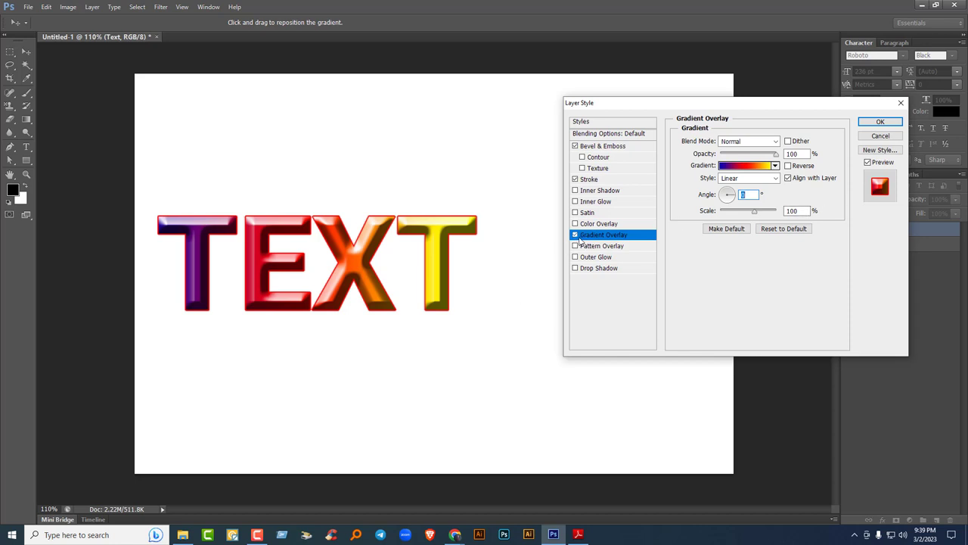
# Replace the Gradient Overlay with a Pattern Overlay, previewing several patterns on the text and settling on the medium blue one.
pyautogui.click(575, 234)
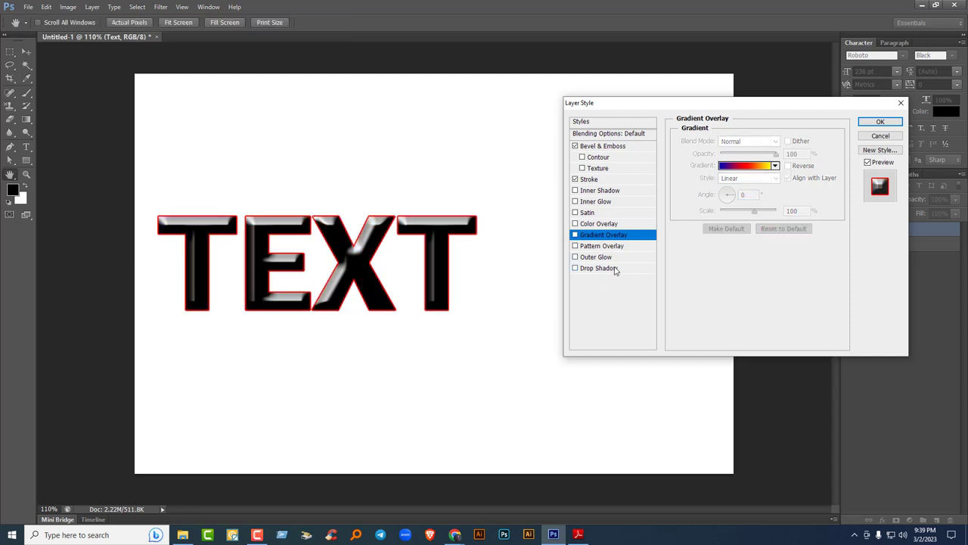
pyautogui.click(593, 247)
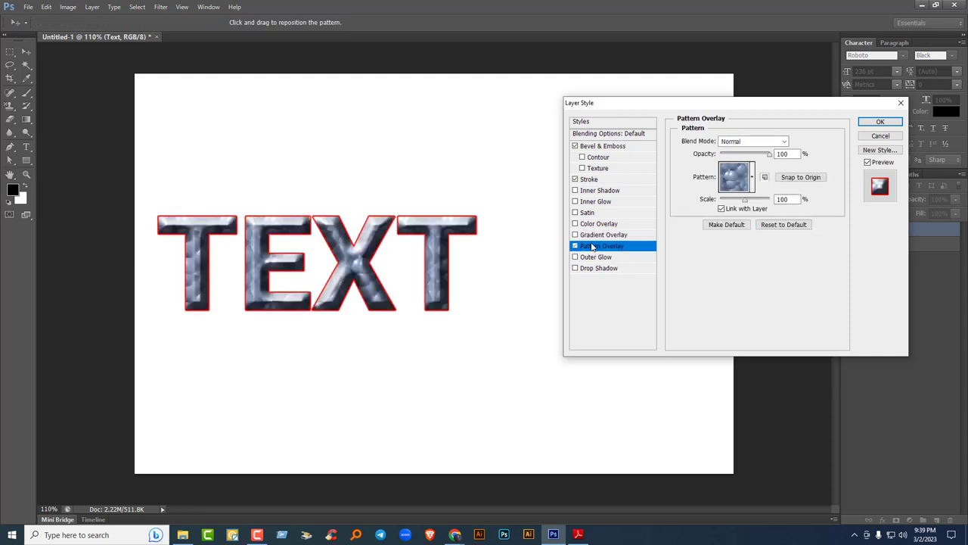
pyautogui.click(753, 178)
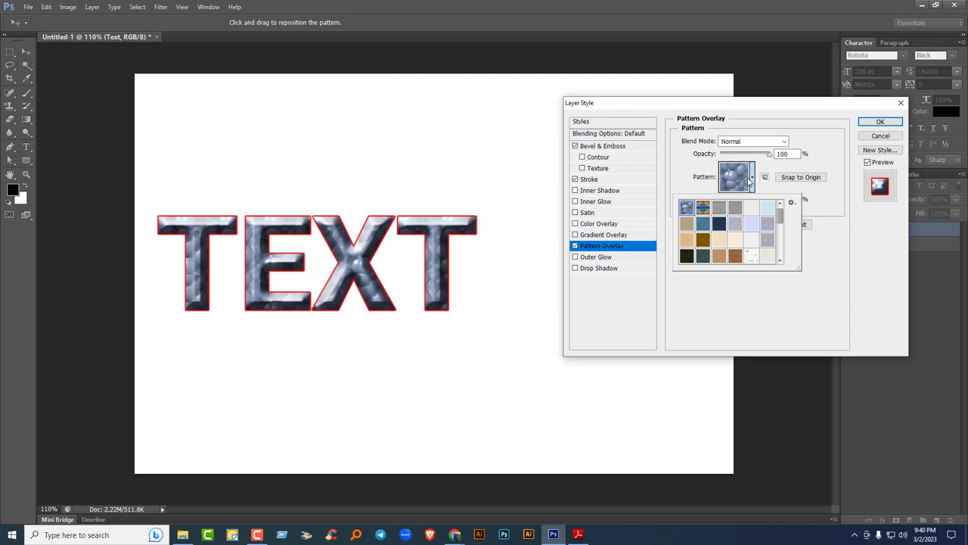
pyautogui.click(719, 225)
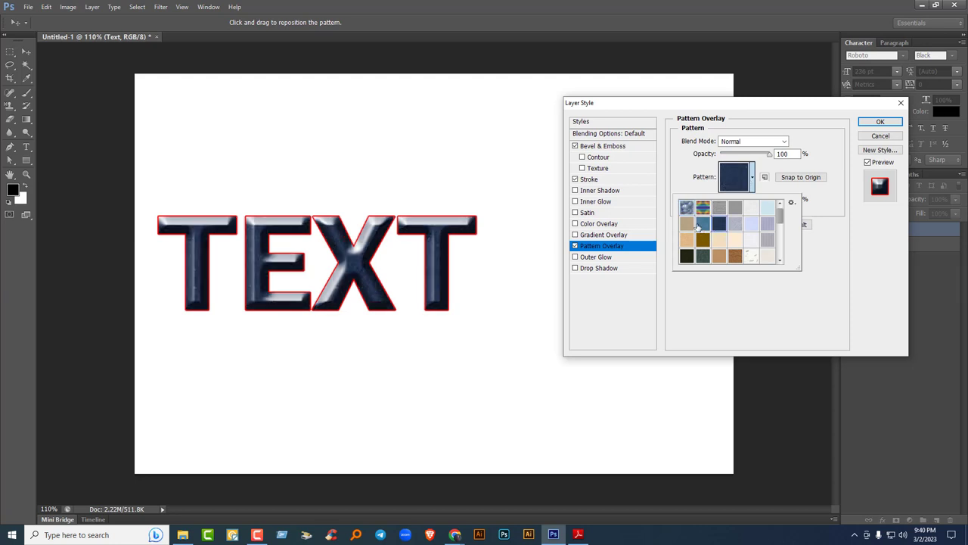
pyautogui.click(700, 226)
pyautogui.click(687, 224)
pyautogui.click(723, 208)
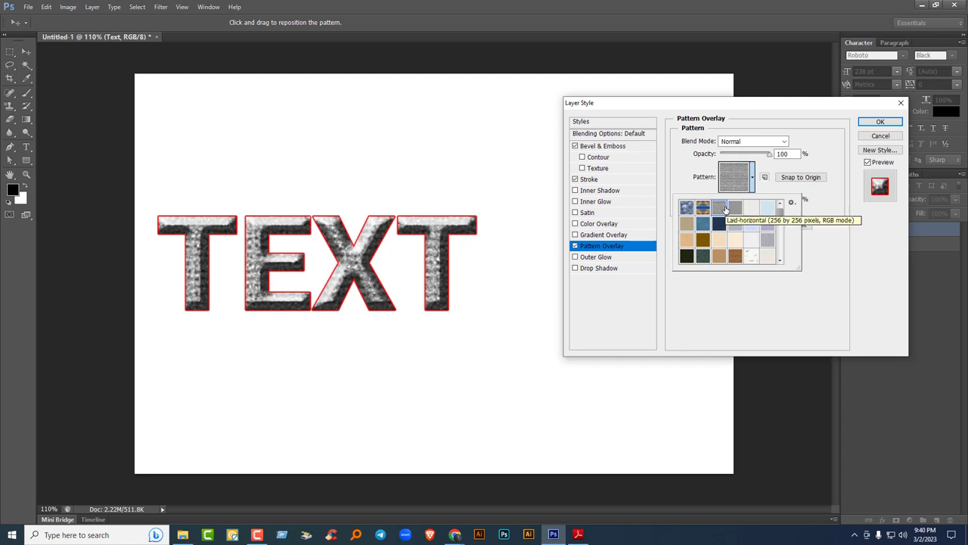
pyautogui.click(733, 226)
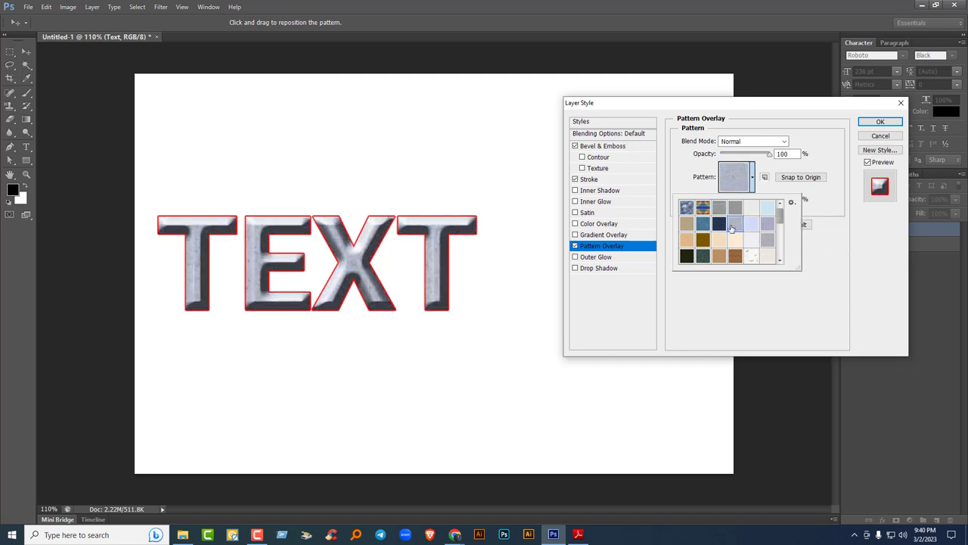
pyautogui.click(719, 224)
pyautogui.click(703, 225)
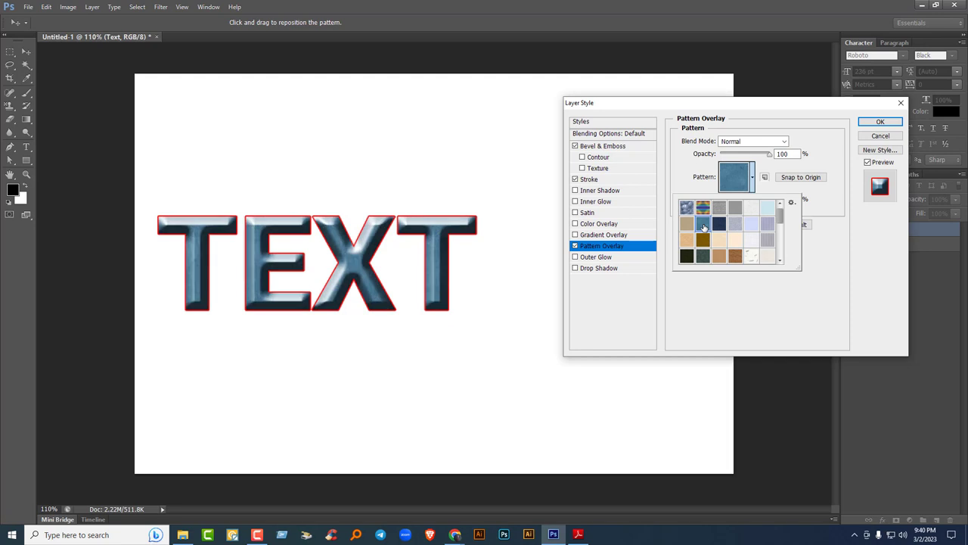
pyautogui.click(723, 229)
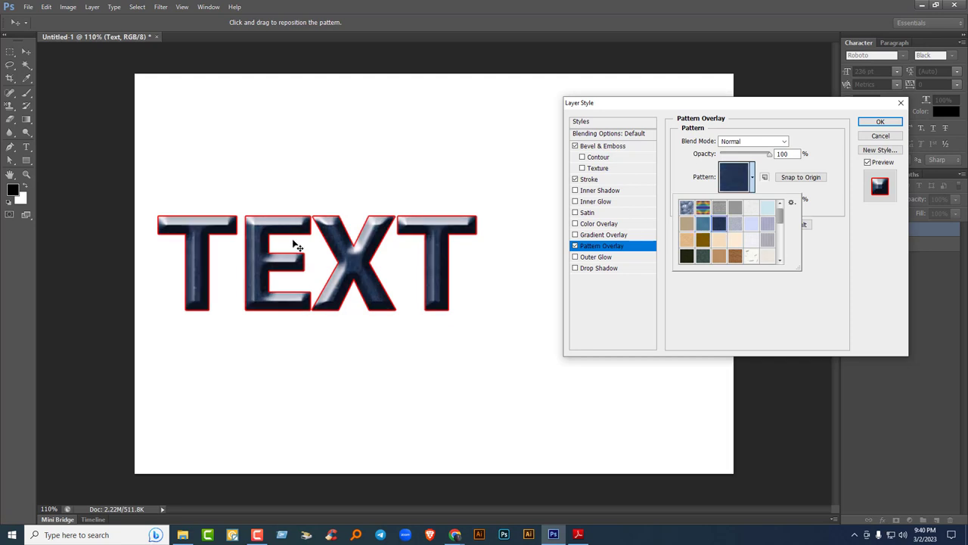
pyautogui.click(705, 229)
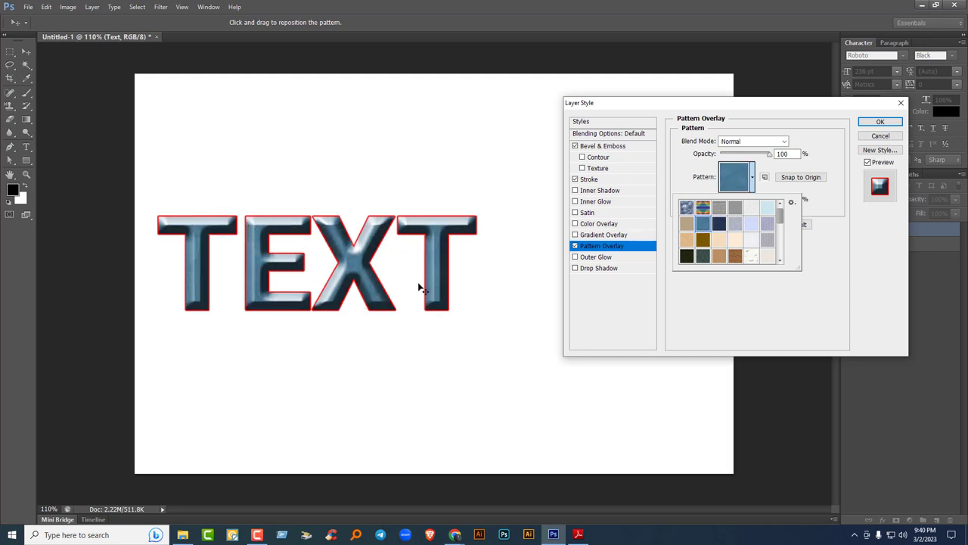
# Turn off Pattern Overlay, re-enable Inner Glow and Inner Shadow, and enable Outer Glow.
pyautogui.click(575, 246)
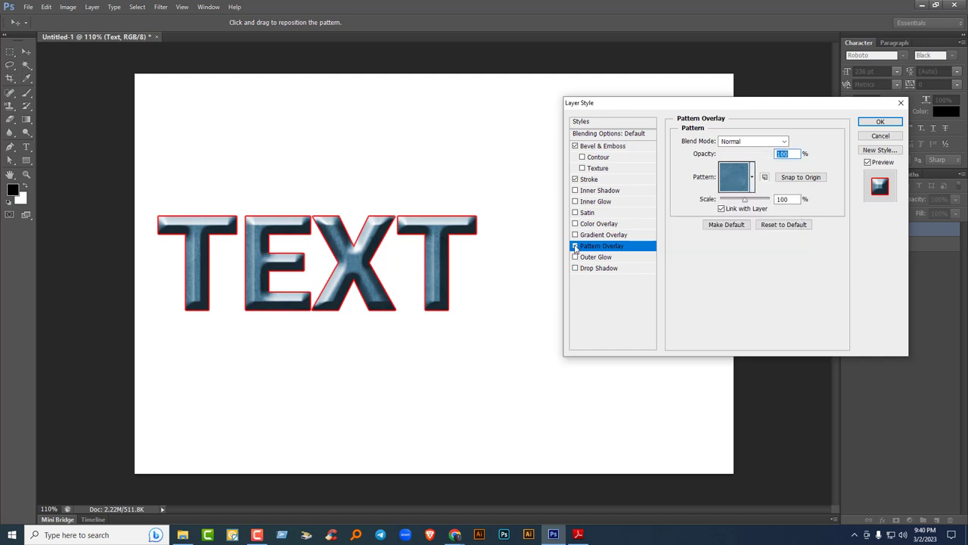
pyautogui.click(596, 258)
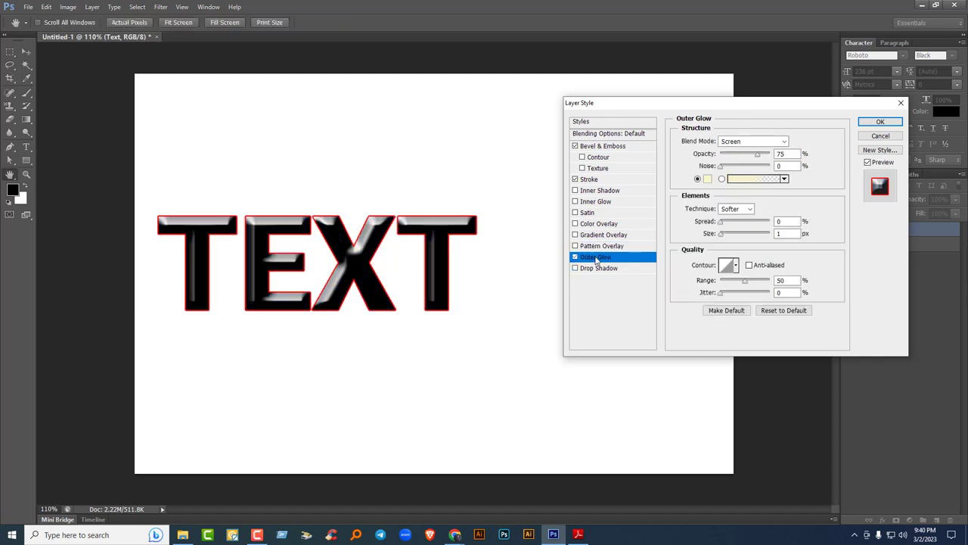
pyautogui.click(575, 201)
pyautogui.click(575, 191)
pyautogui.click(596, 261)
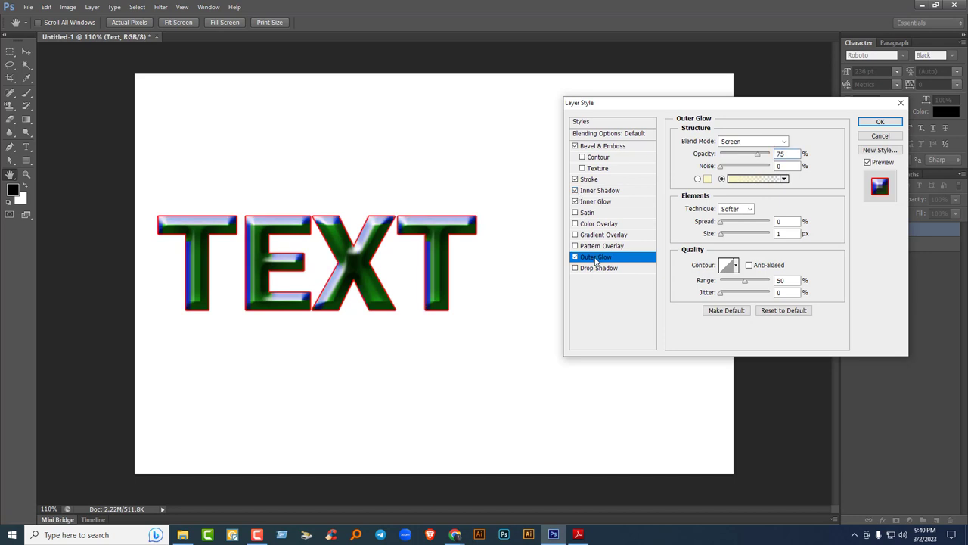
# Set the Outer Glow to Normal blend mode and increase its size so it spreads well beyond the letters.
pyautogui.click(772, 144)
pyautogui.click(752, 152)
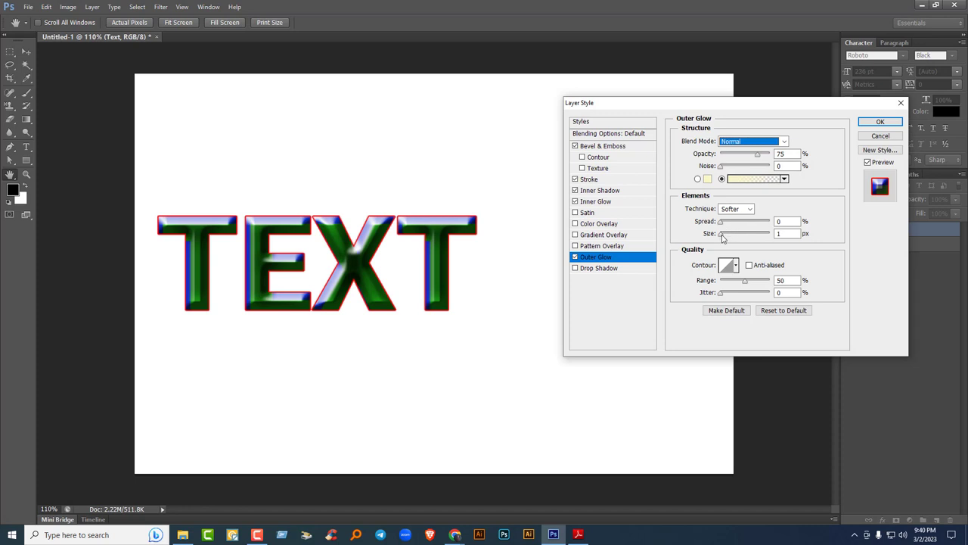
pyautogui.moveTo(721, 233); pyautogui.dragTo(740, 236)
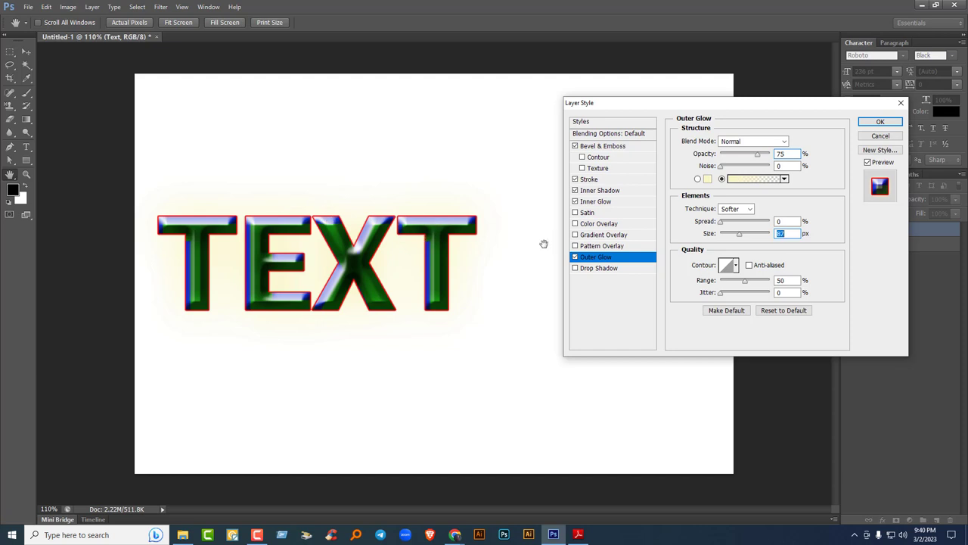
# Replace Outer Glow with a Drop Shadow in Normal blend mode, distance 8 px, spread 15% and size 9 px, and apply the layer styles.
pyautogui.click(575, 258)
pyautogui.click(586, 268)
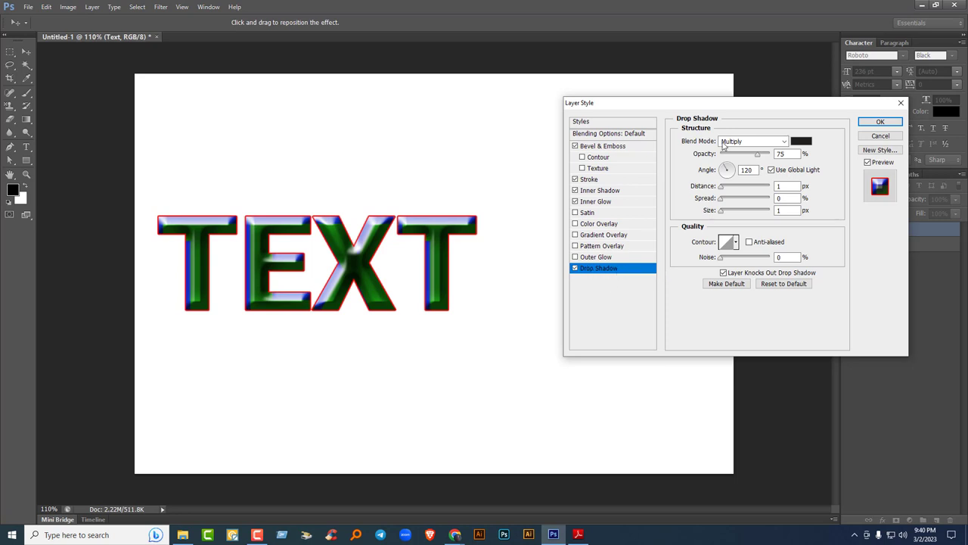
pyautogui.click(748, 142)
pyautogui.click(738, 145)
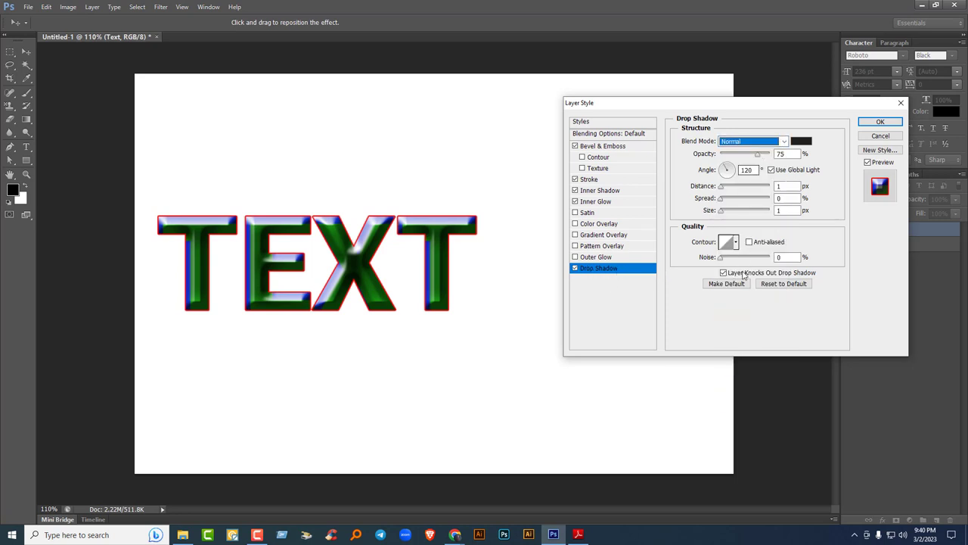
pyautogui.moveTo(722, 215)
pyautogui.mouseDown()
pyautogui.moveTo(732, 188)
pyautogui.moveTo(724, 188)
pyautogui.moveTo(725, 214)
pyautogui.mouseUp()
pyautogui.click(721, 189)
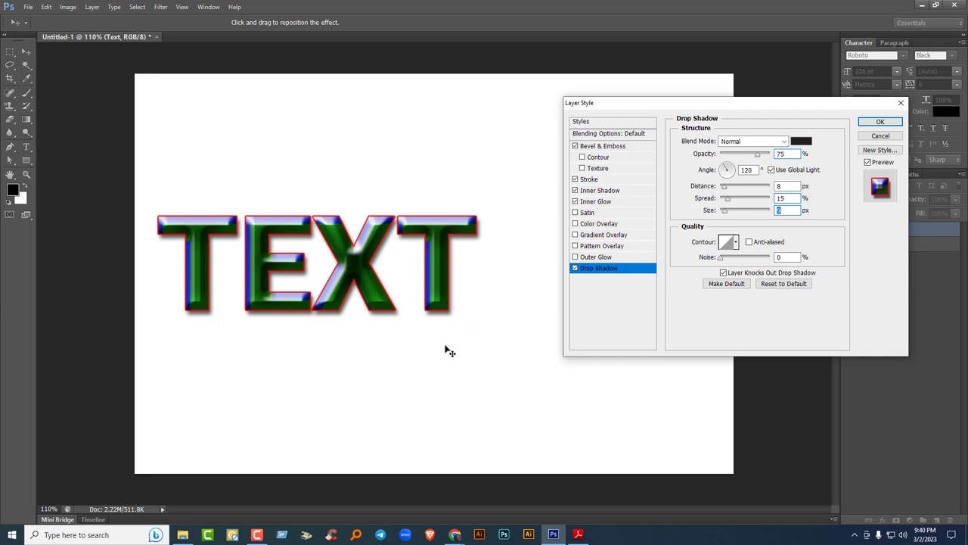
pyautogui.click(880, 123)
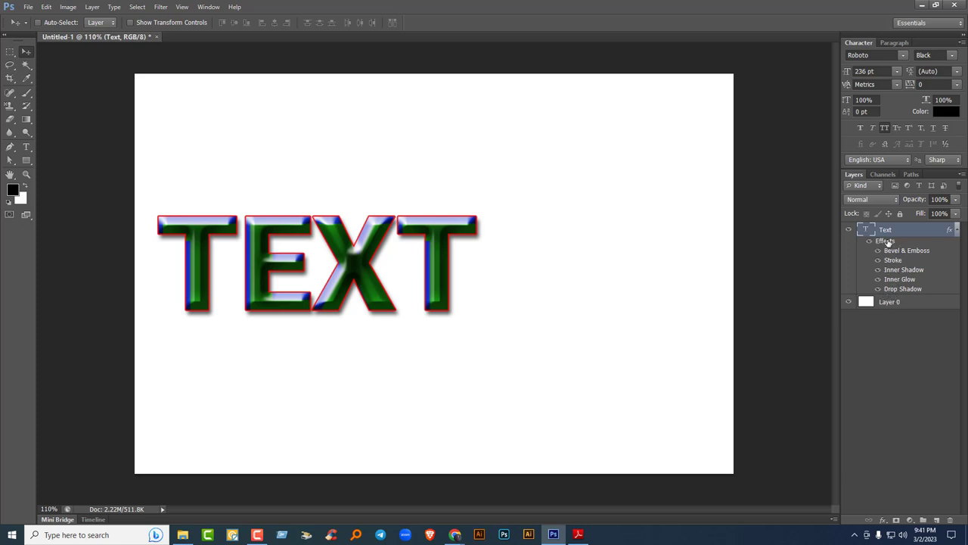
# Toggle the visibility of all effects, Stroke, and Bevel & Emboss off and on for the Text layer, and collapse its effects list.
pyautogui.click(869, 242)
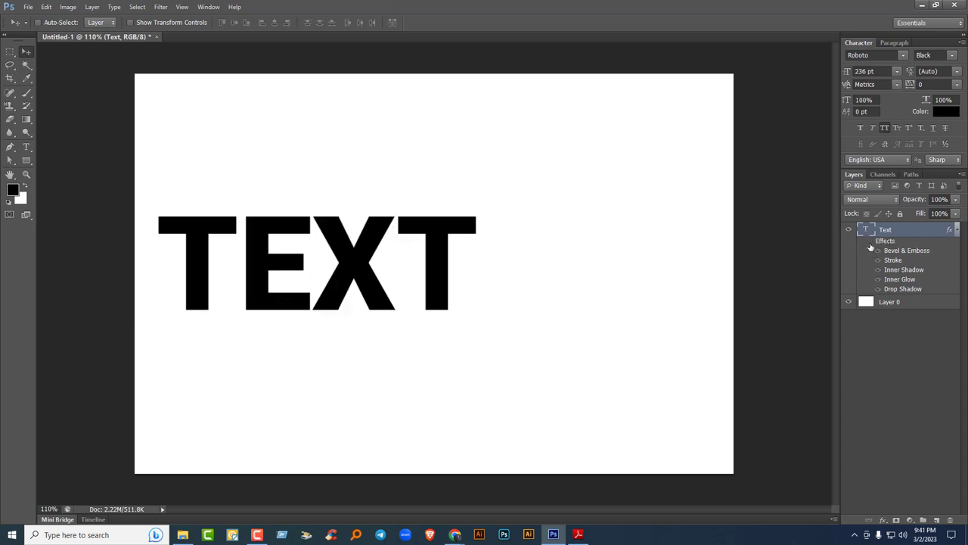
pyautogui.click(869, 241)
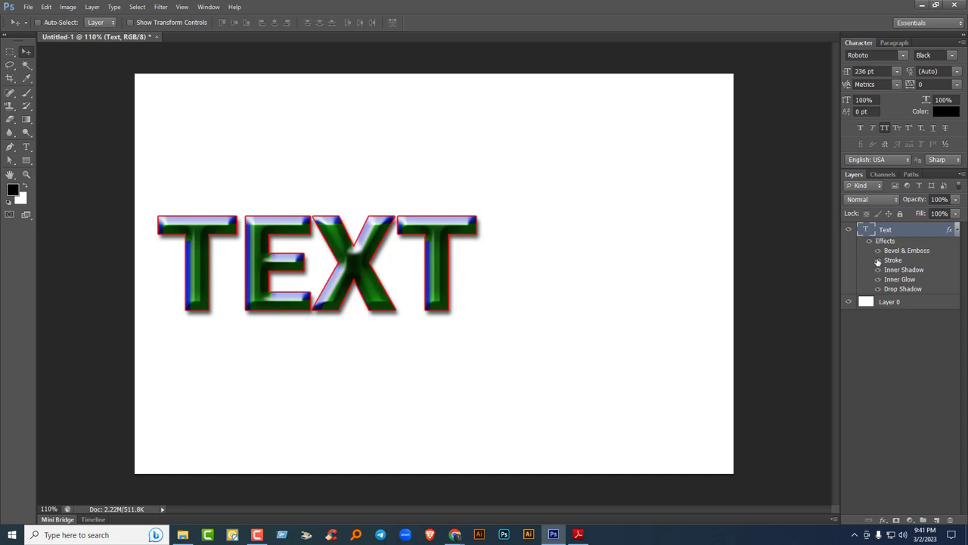
pyautogui.click(878, 260)
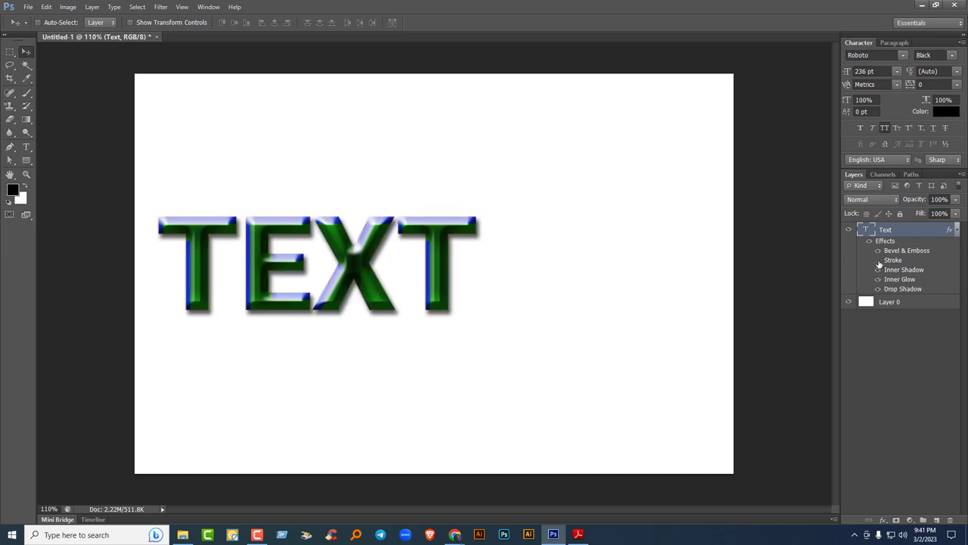
pyautogui.click(878, 260)
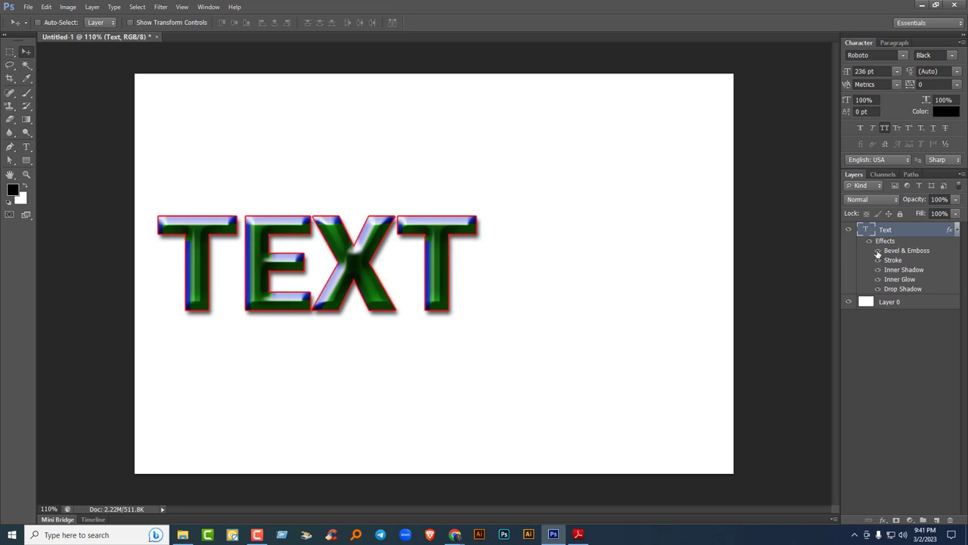
pyautogui.click(878, 251)
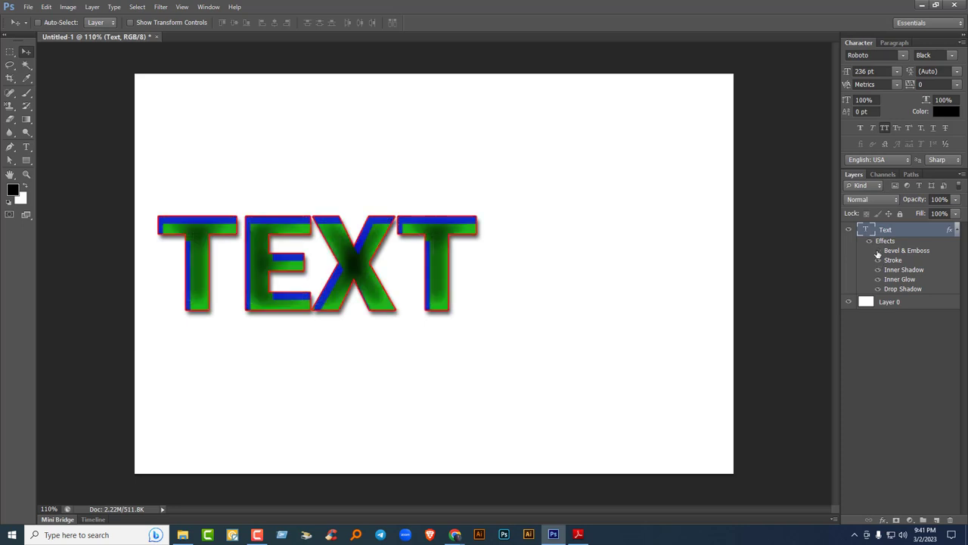
pyautogui.click(878, 251)
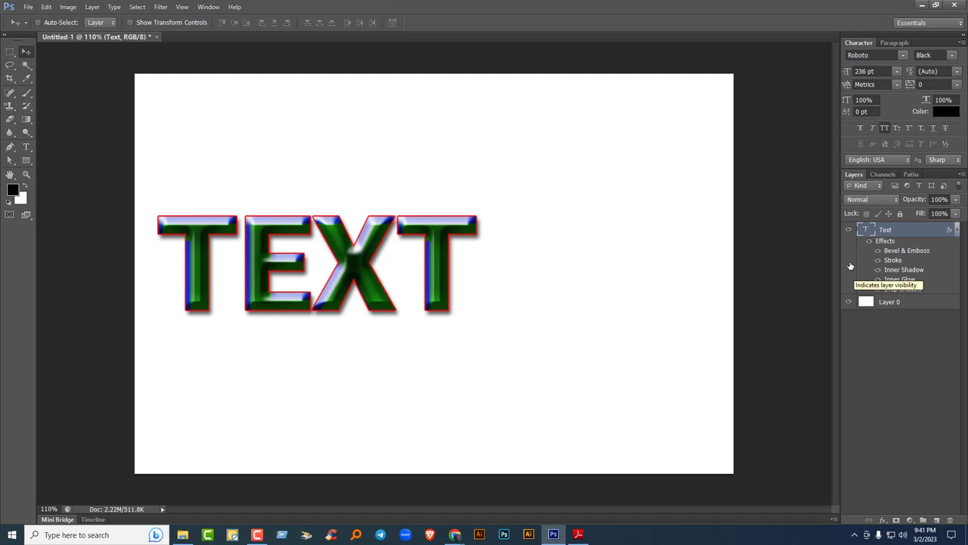
pyautogui.click(956, 230)
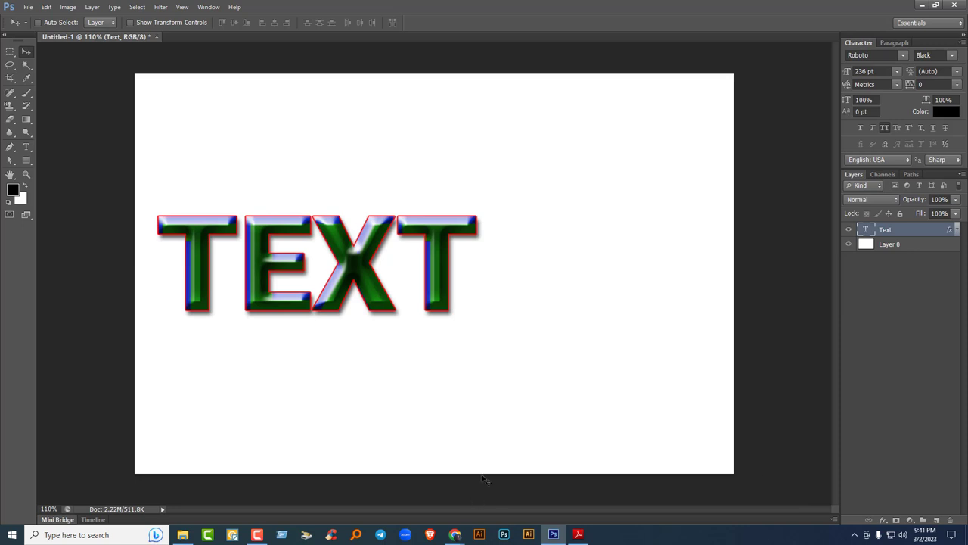
# Point out the Wooden Box create topic in the Adobe Reader class outline, and search Google Images for "wooden box" in a new Chrome tab.
pyautogui.click(580, 534)
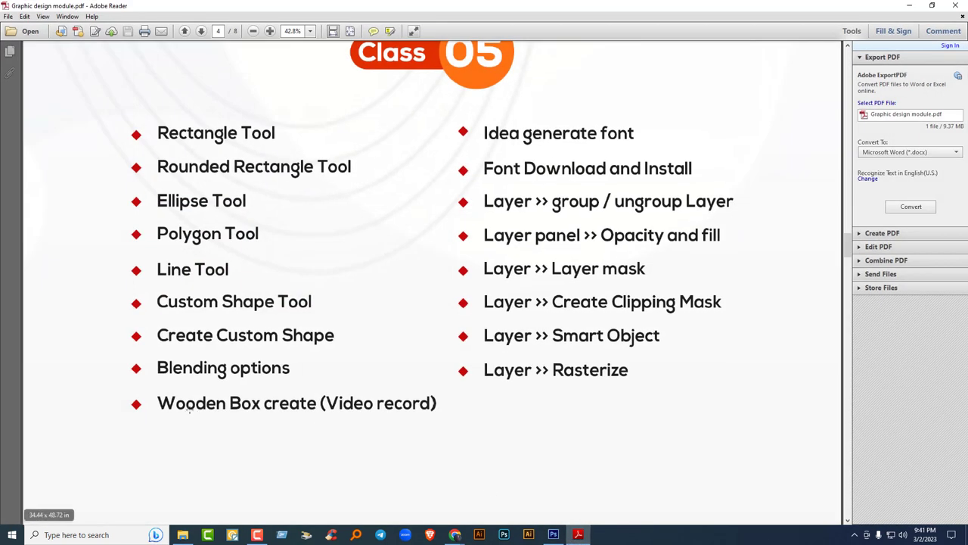
pyautogui.moveTo(116, 386); pyautogui.dragTo(451, 424)
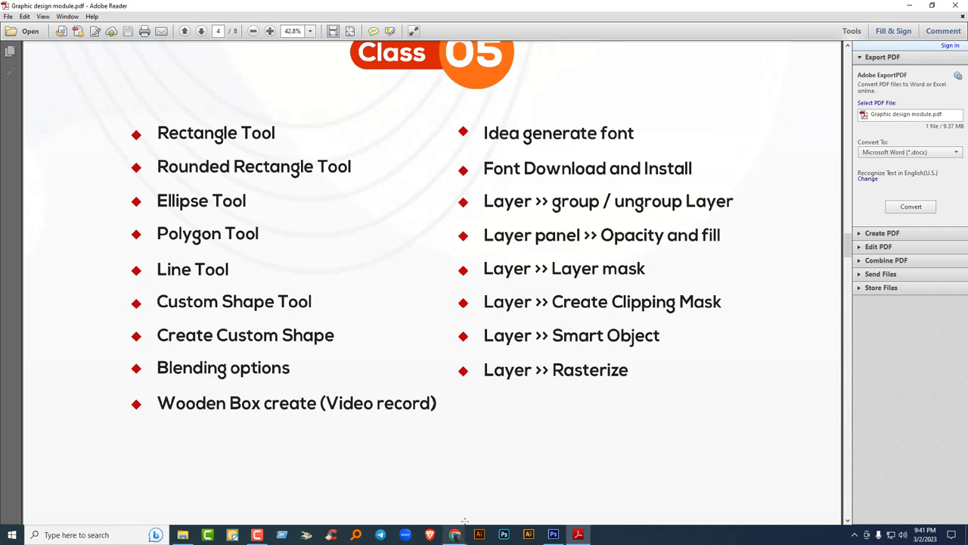
pyautogui.click(456, 534)
pyautogui.click(391, 454)
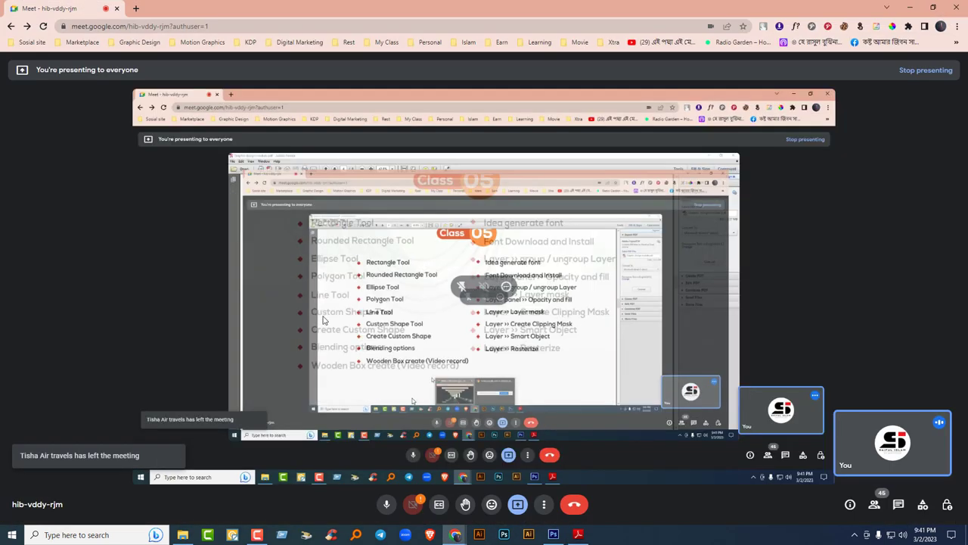
pyautogui.click(136, 9)
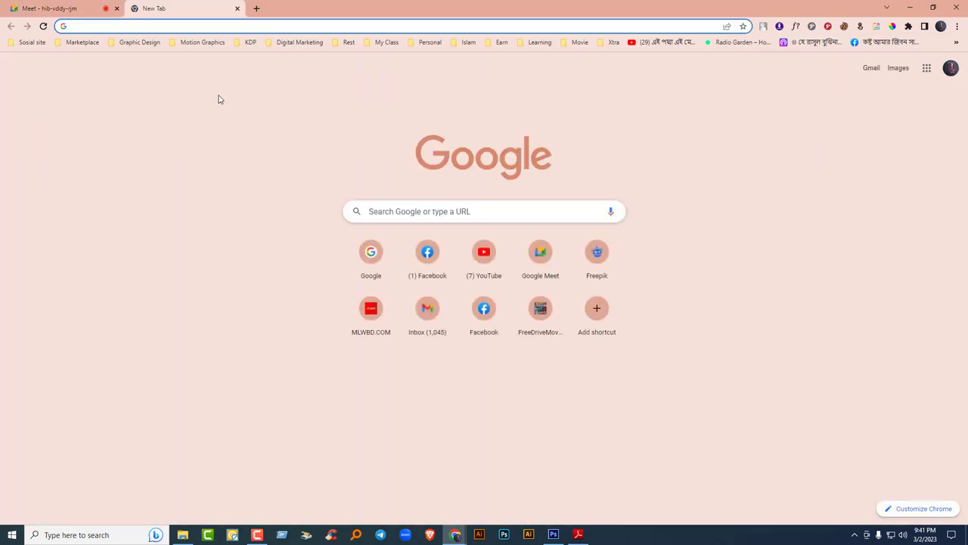
pyautogui.write('g')
pyautogui.press('Return')
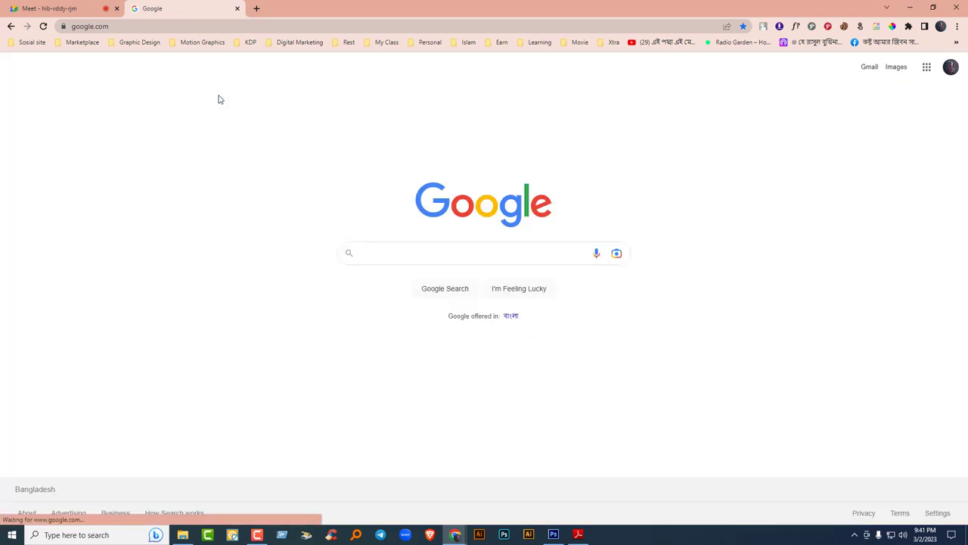
pyautogui.write('wooden box')
pyautogui.press('Return')
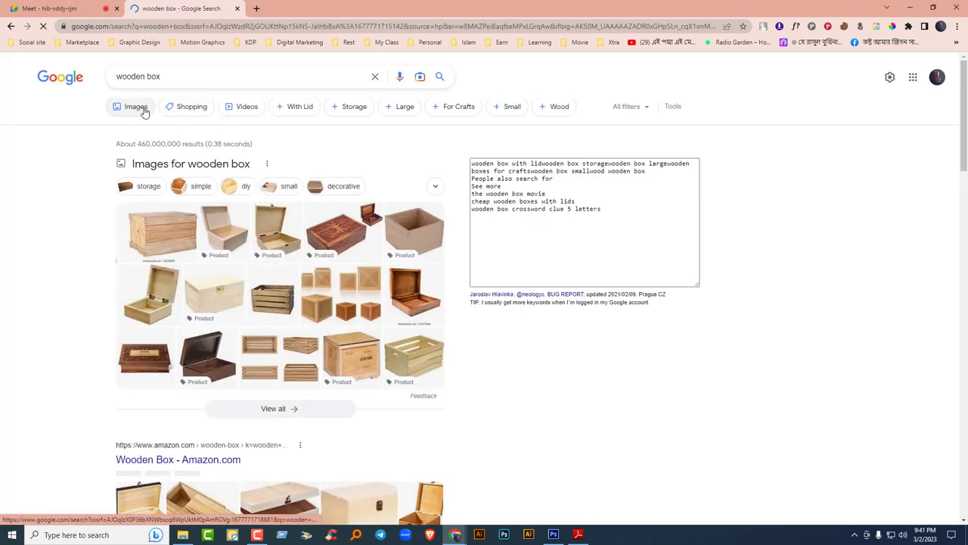
pyautogui.click(138, 107)
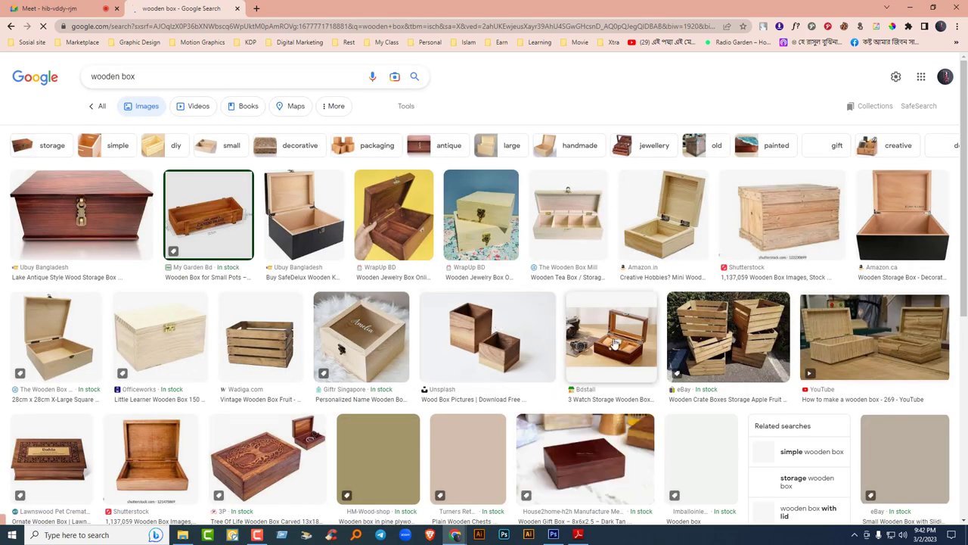
# Browse the wooden box images and preview the IndiaMART heavy duty wooden box, closing its preview after examining the plank construction.
pyautogui.scroll(-10, 549, 320)
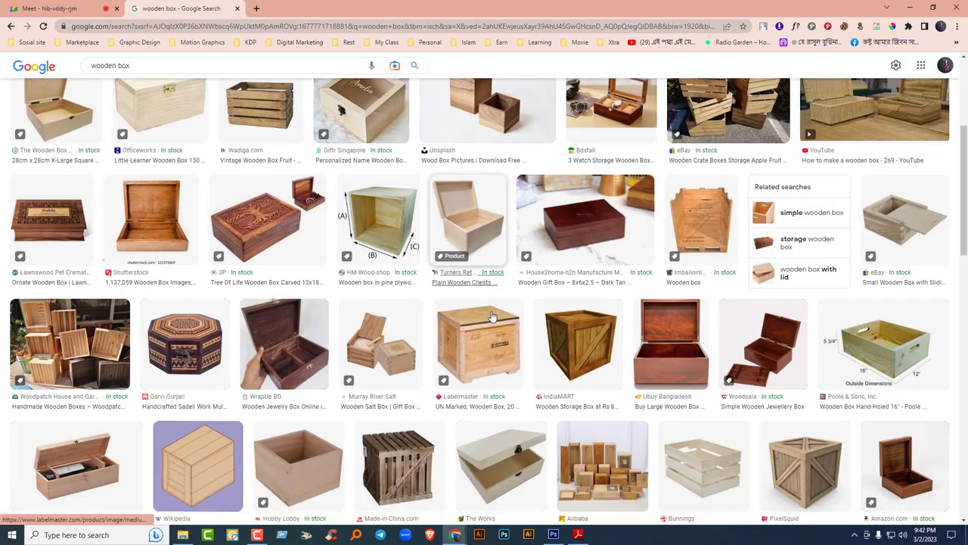
pyautogui.scroll(-3, 493, 313)
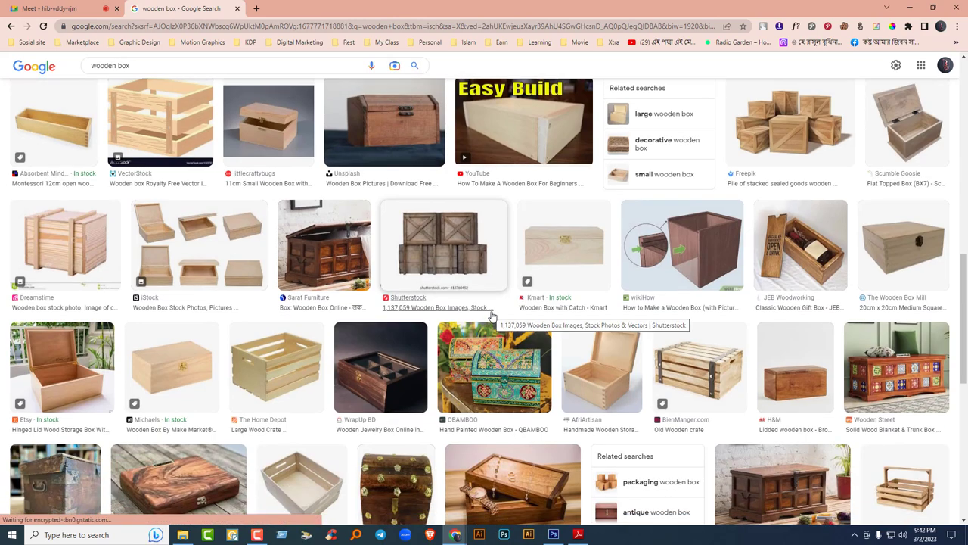
pyautogui.scroll(2, 493, 313)
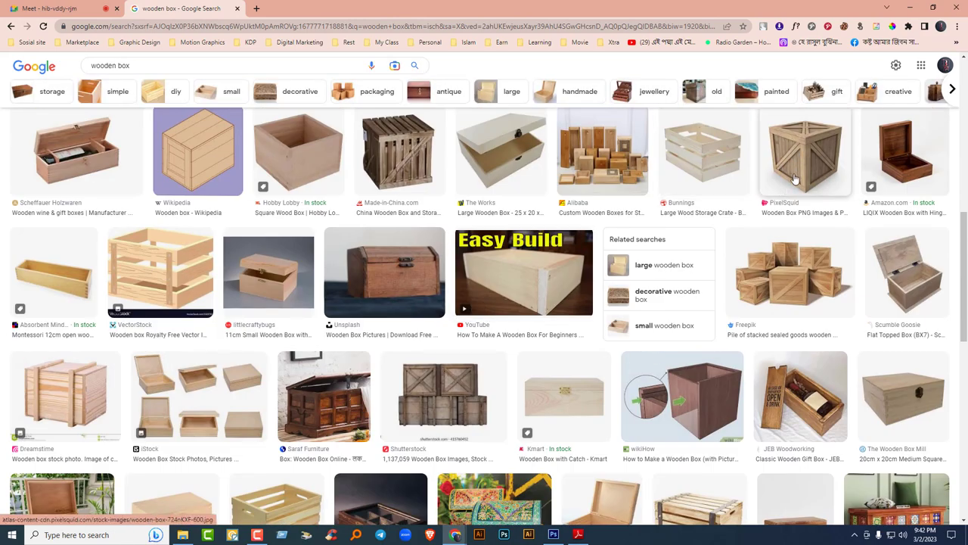
pyautogui.scroll(-2, 495, 325)
pyautogui.scroll(-3, 493, 321)
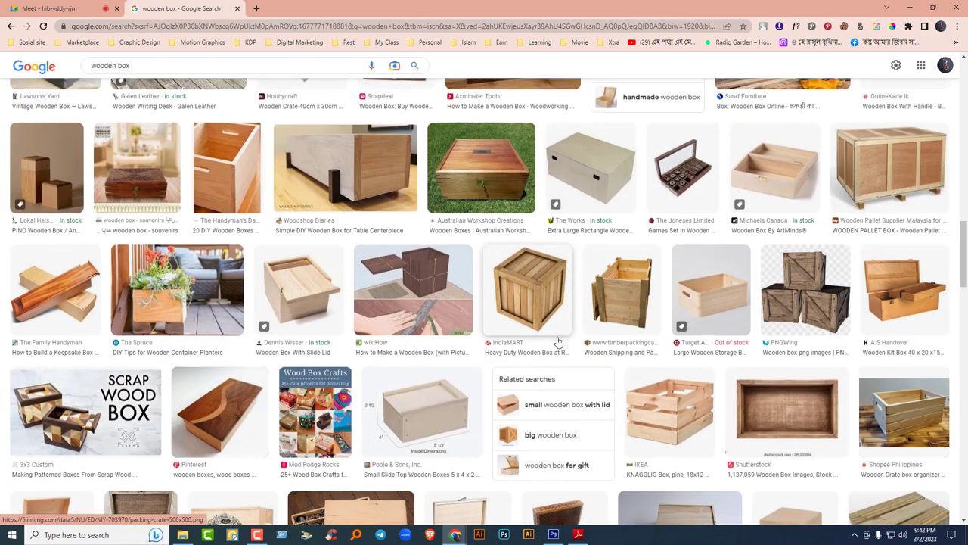
pyautogui.scroll(-3, 556, 344)
pyautogui.moveTo(514, 299)
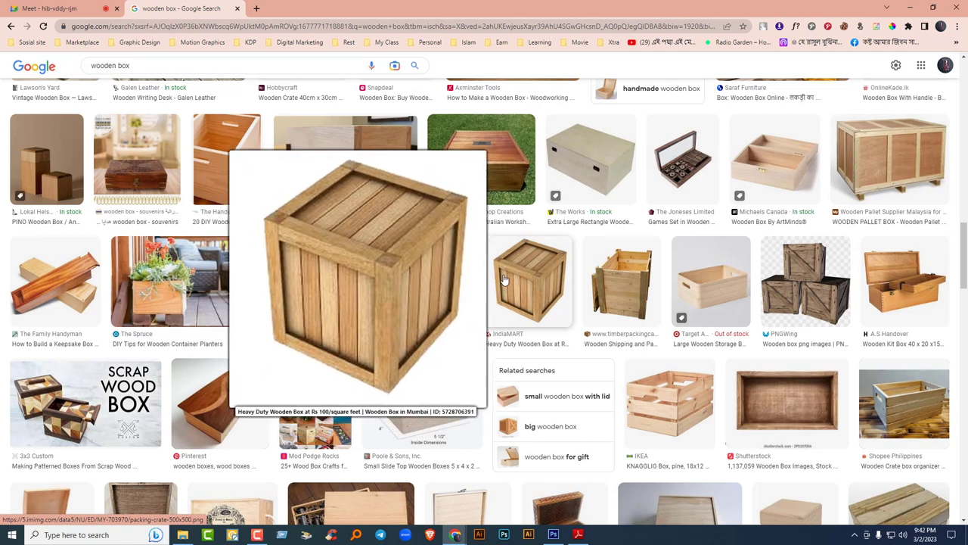
pyautogui.click(534, 301)
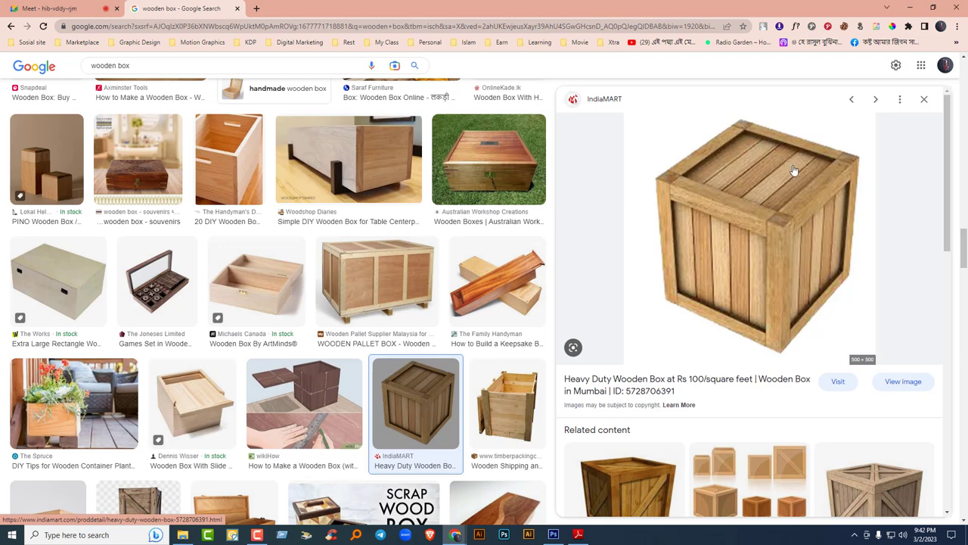
pyautogui.press('Escape')
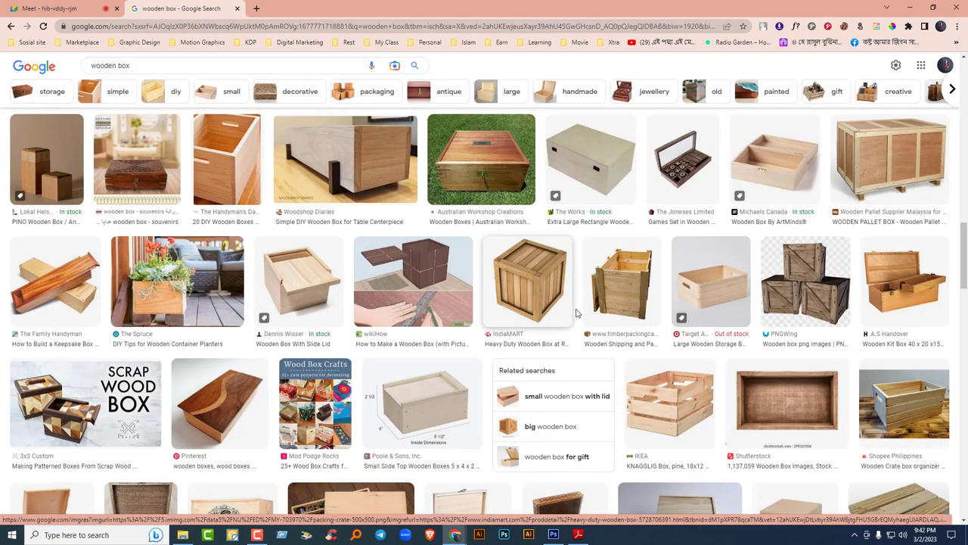
# Skim further wooden box images, close the image search, and return to the Class 05 outline in Adobe Reader.
pyautogui.scroll(-5, 577, 313)
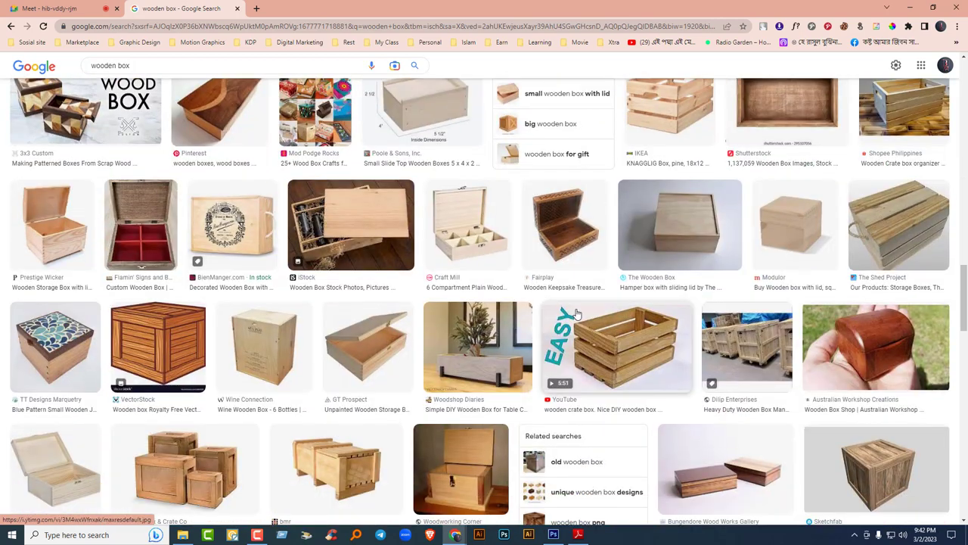
pyautogui.scroll(-3, 576, 312)
pyautogui.hotkey('ctrl', 'shift', 'Tab')
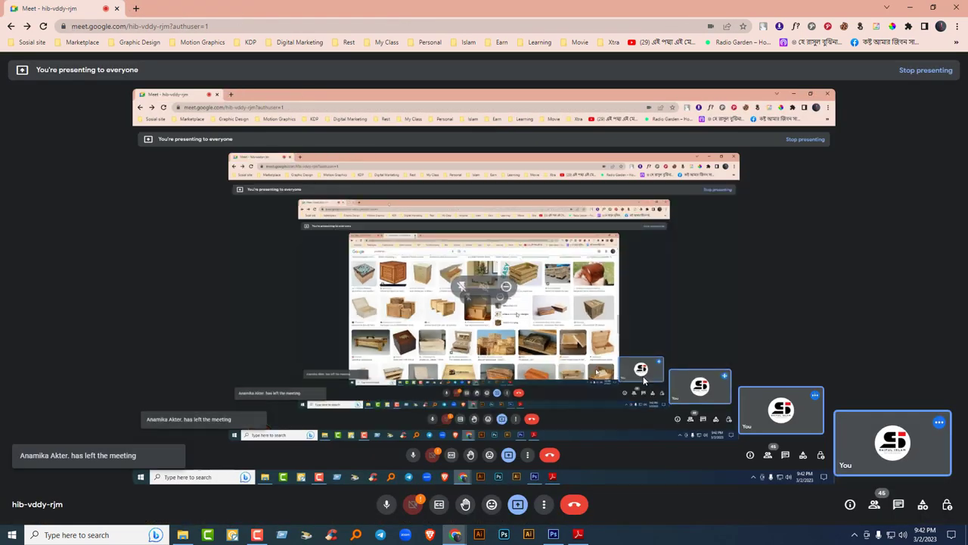
pyautogui.hotkey('alt', 'Tab')
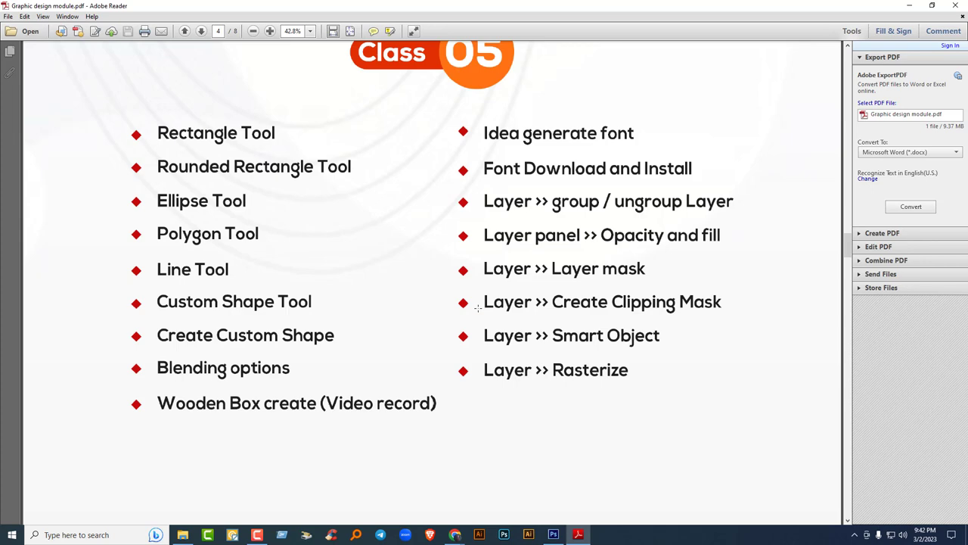
# Switch to Chrome, search Google for "dafont" in a new tab, and open the DaFont website.
pyautogui.click(455, 534)
pyautogui.click(417, 503)
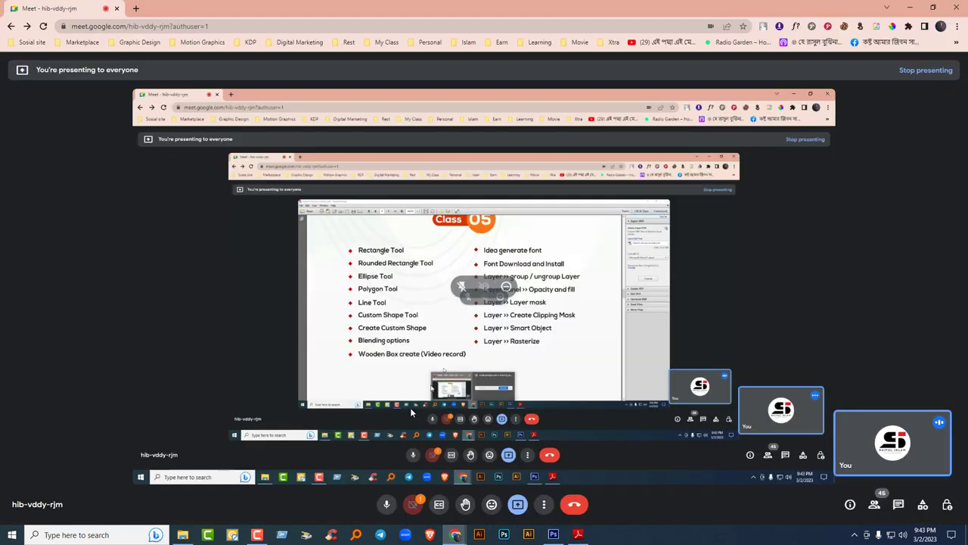
pyautogui.click(133, 9)
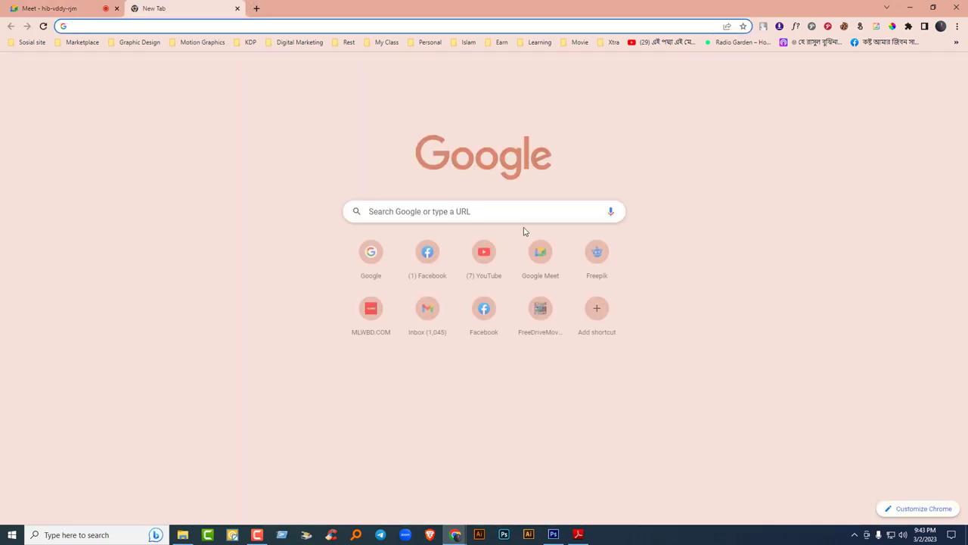
pyautogui.write('g')
pyautogui.press('Return')
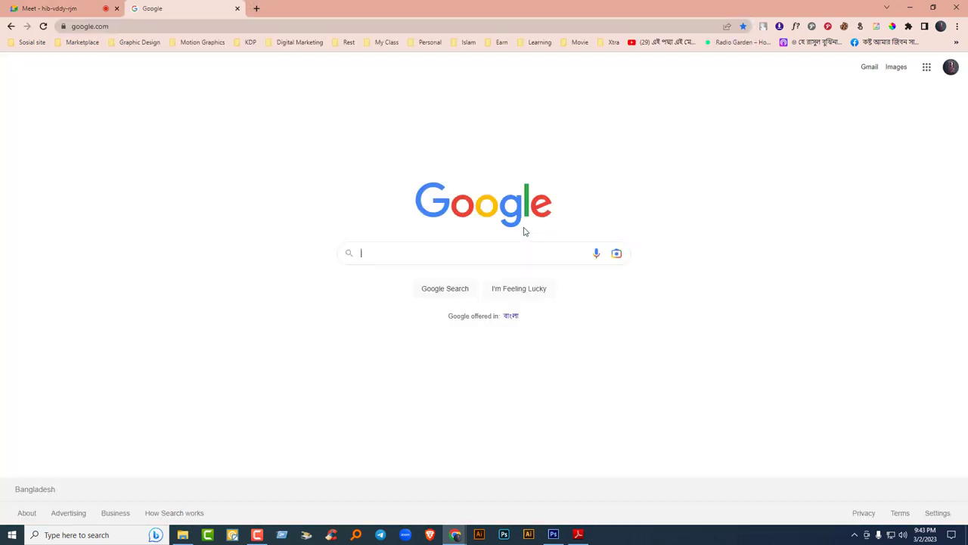
pyautogui.write('dafont')
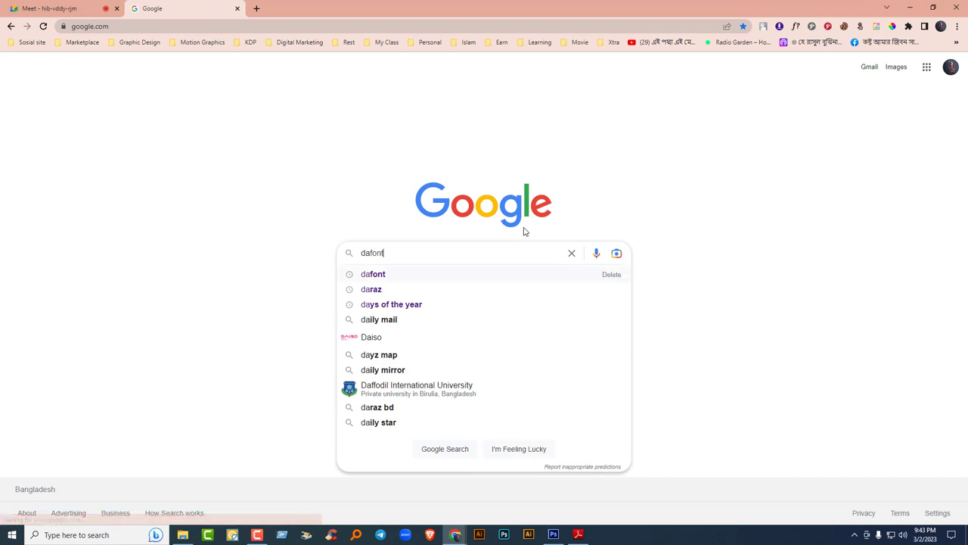
pyautogui.press('Return')
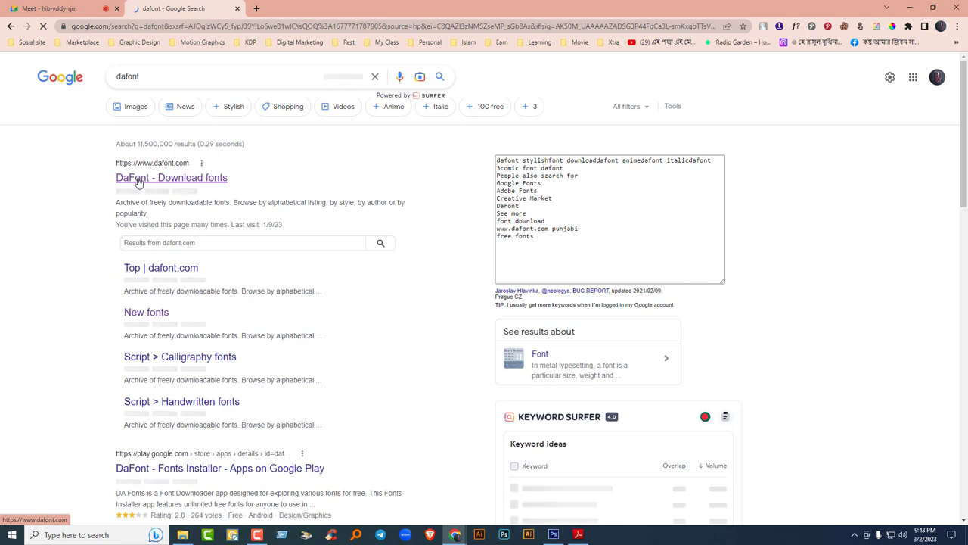
pyautogui.click(139, 182)
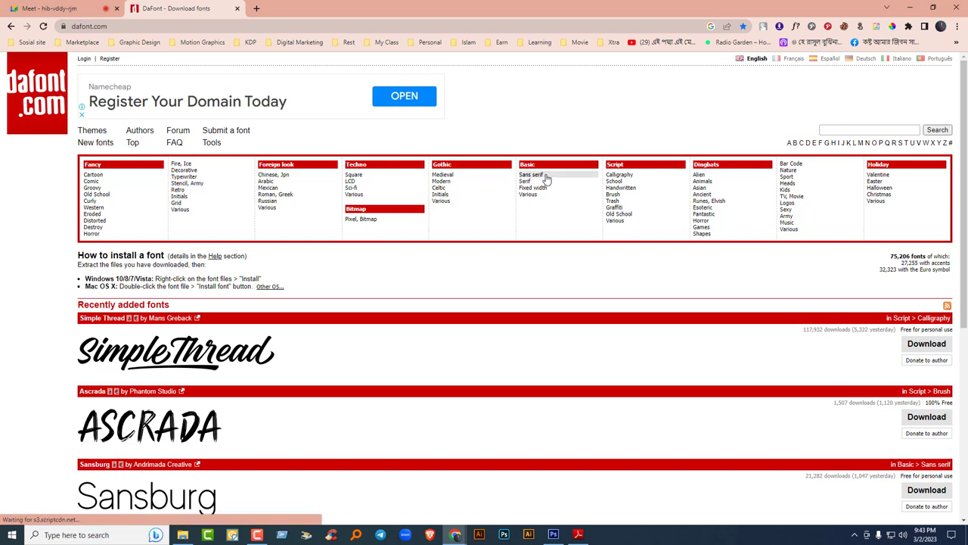
# Open DaFont's Basic > Sans serif category and look through the most popular fonts, including Lemon Milk, Coolvetica and Bebas Neue.
pyautogui.click(547, 179)
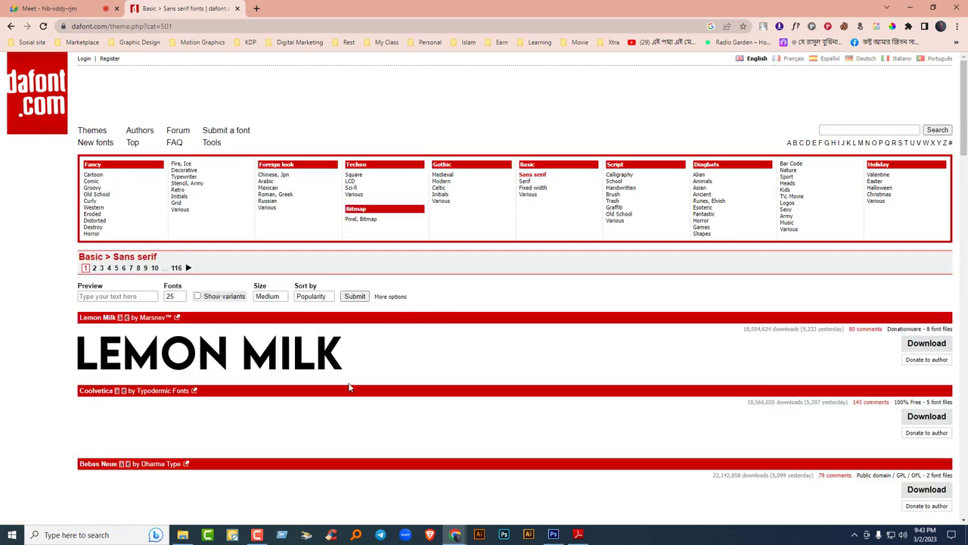
pyautogui.scroll(-1, 351, 385)
pyautogui.scroll(-3, 351, 385)
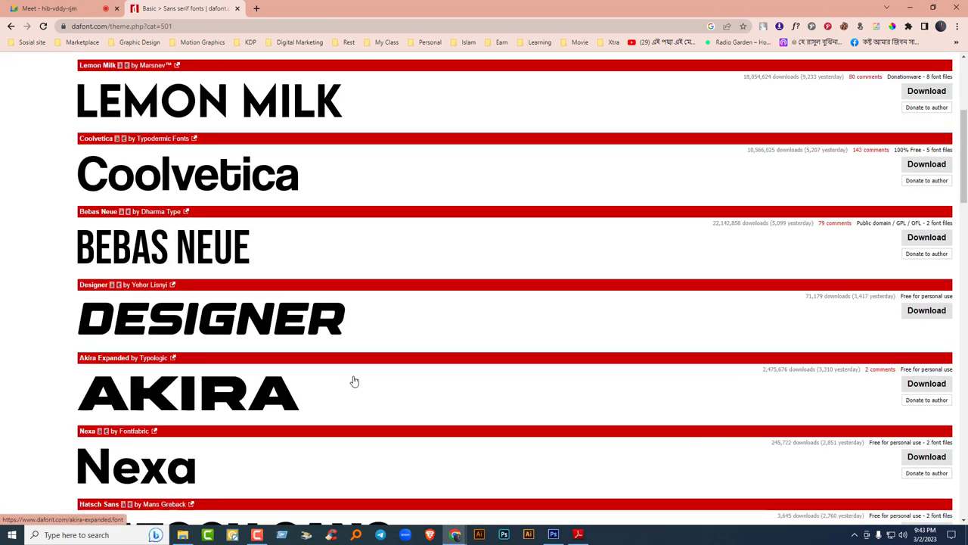
pyautogui.scroll(3, 354, 380)
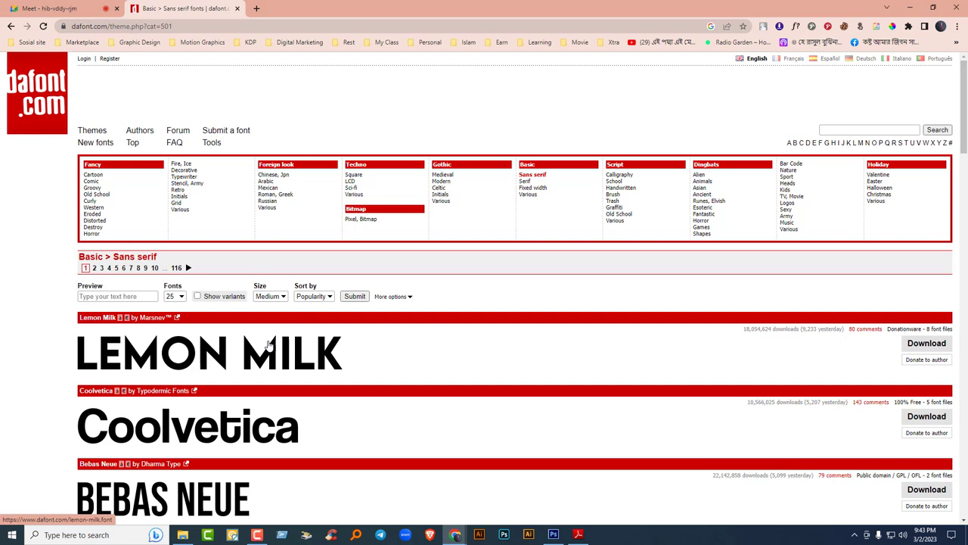
pyautogui.scroll(-2, 227, 428)
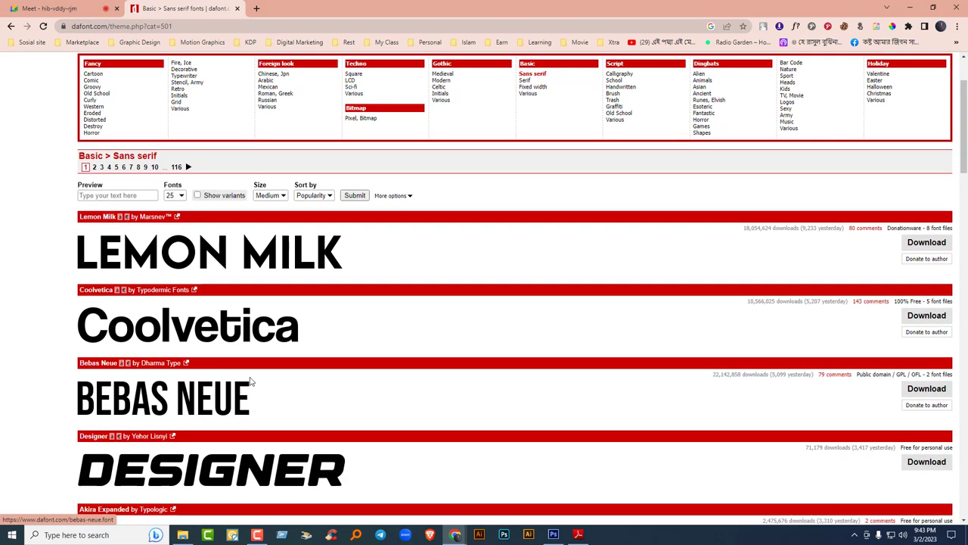
pyautogui.scroll(-3, 254, 394)
pyautogui.scroll(4, 255, 395)
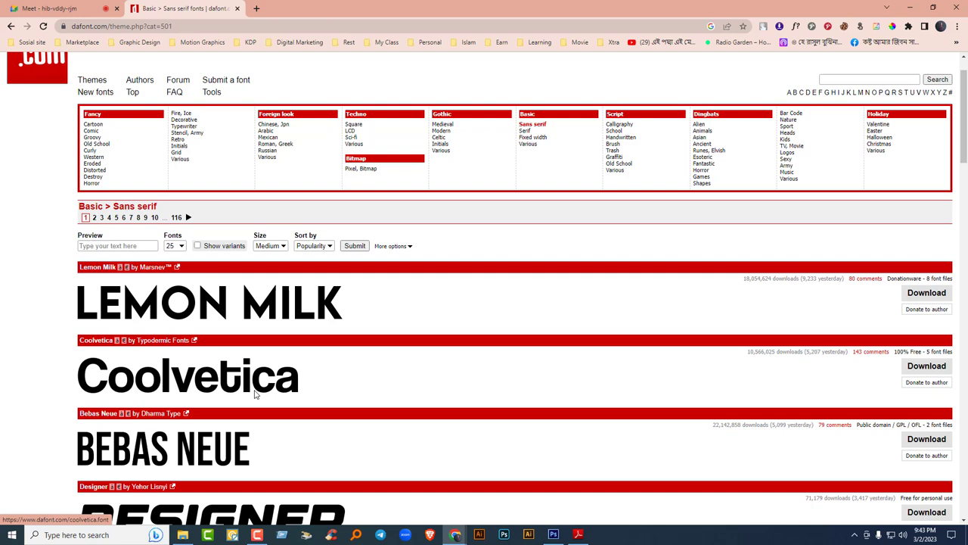
# Look through DaFont's Basic > Serif fonts such as Vogue, Zagora and Sunflower, and return to the Sans serif category.
pyautogui.scroll(1, 257, 394)
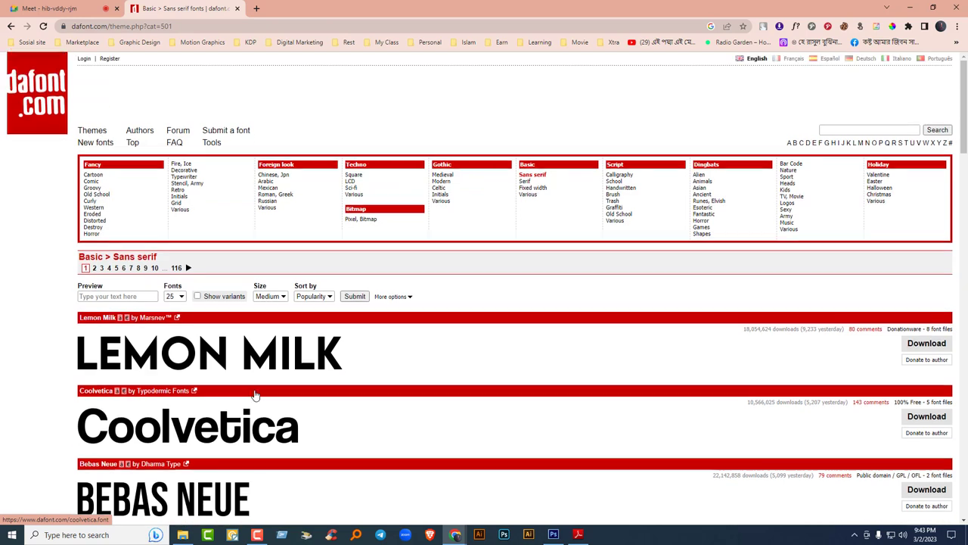
pyautogui.click(530, 187)
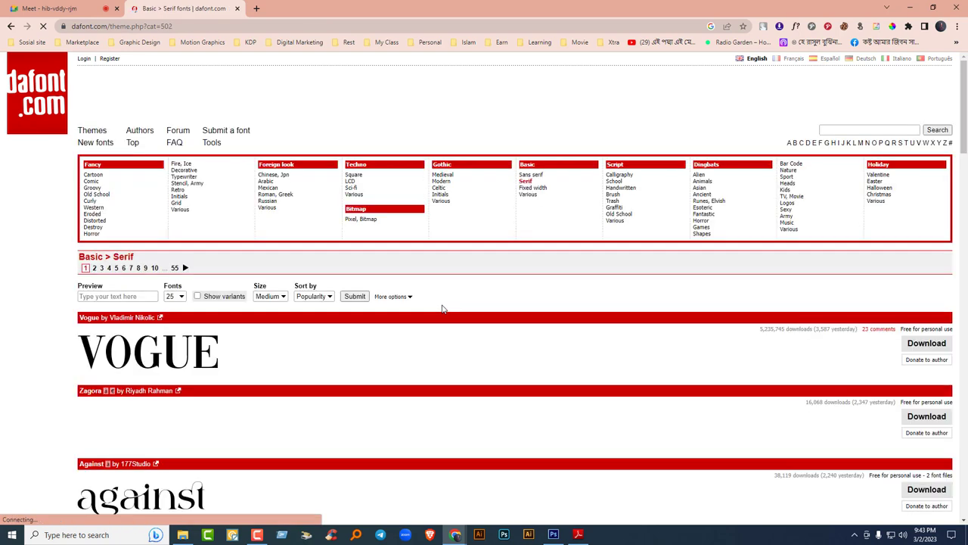
pyautogui.scroll(-3, 443, 308)
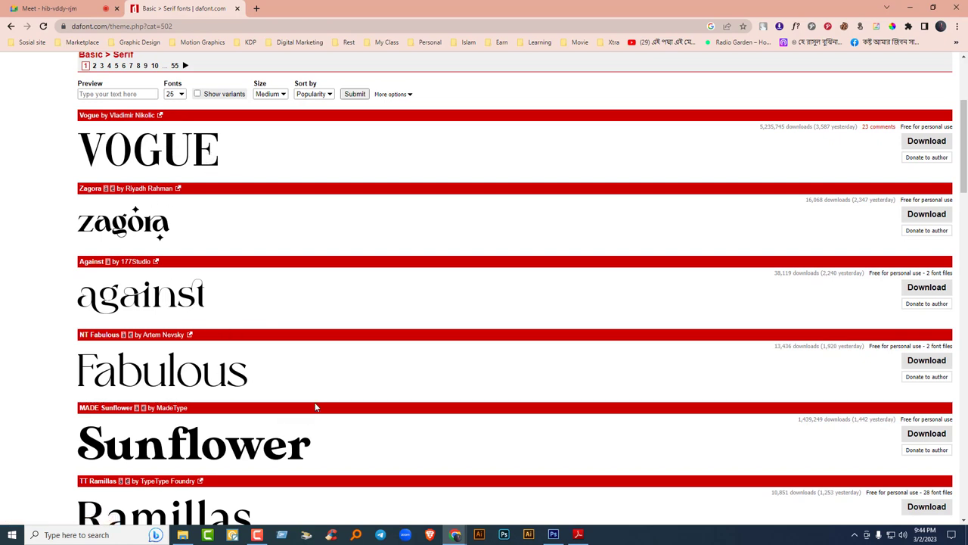
pyautogui.scroll(3, 316, 407)
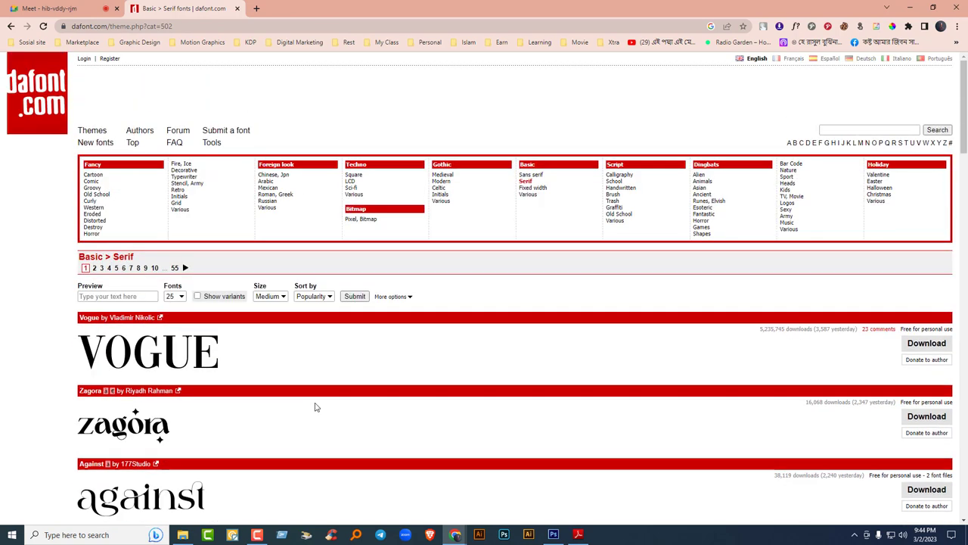
pyautogui.click(525, 180)
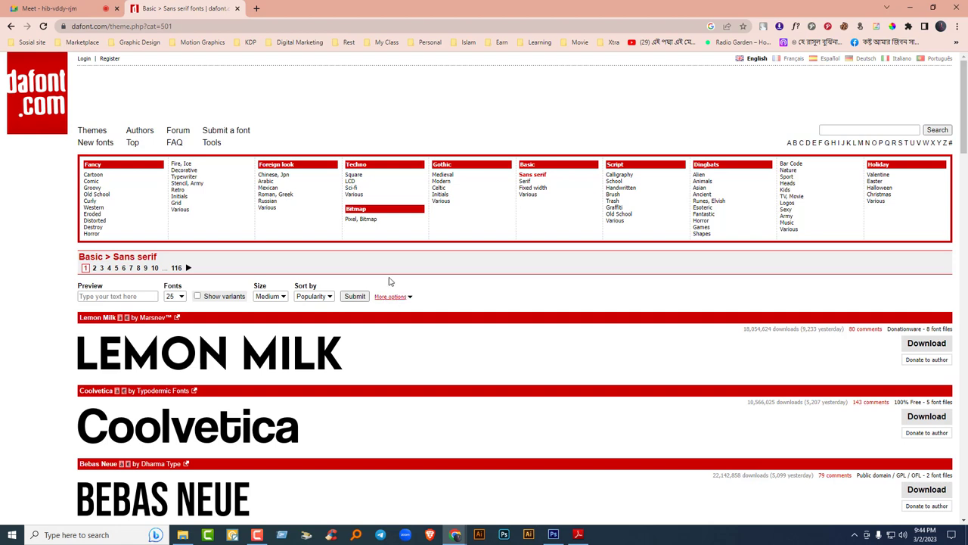
# Search Google Images for "comic flyer design" in a new tab and preview GraphicRiver's Comic Con Party and Comic Party flyers.
pyautogui.click(255, 8)
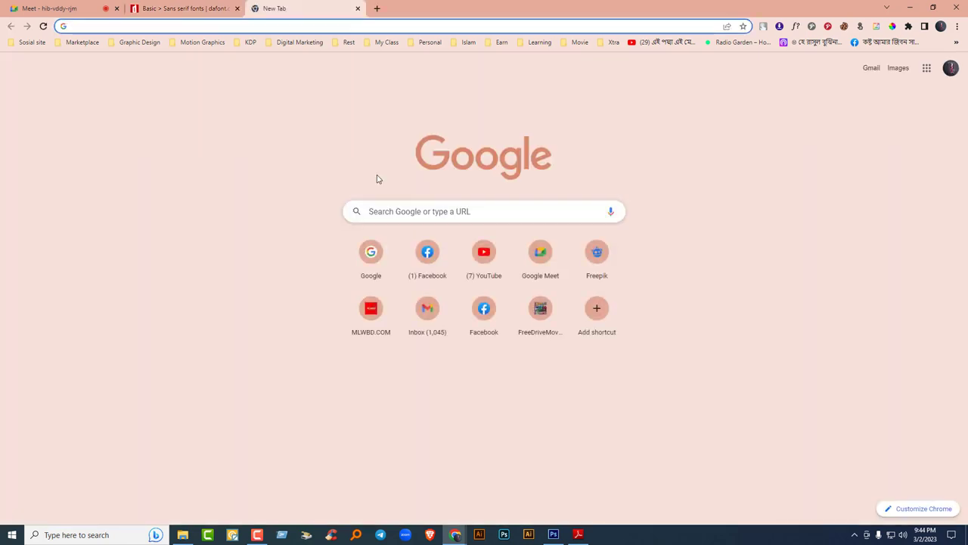
pyautogui.write('google')
pyautogui.press('Return')
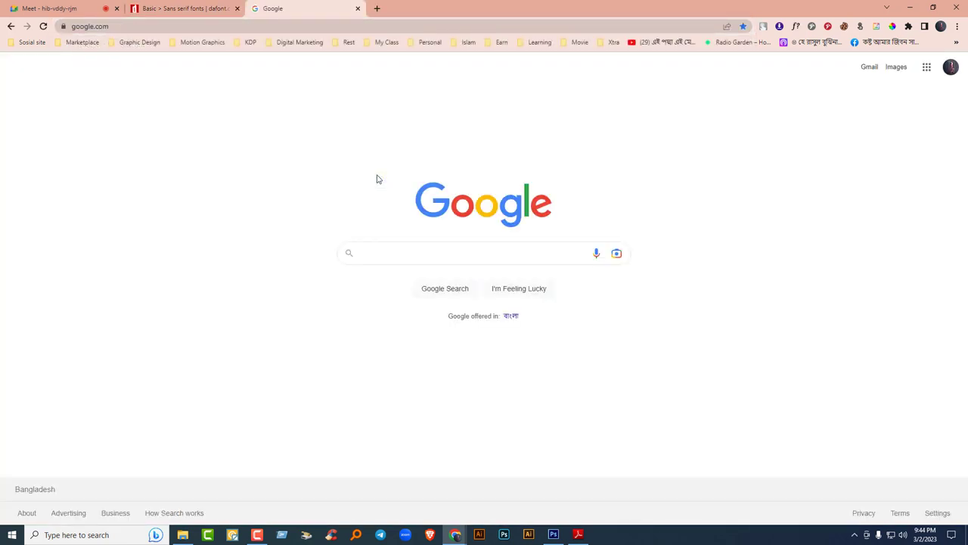
pyautogui.write('comic')
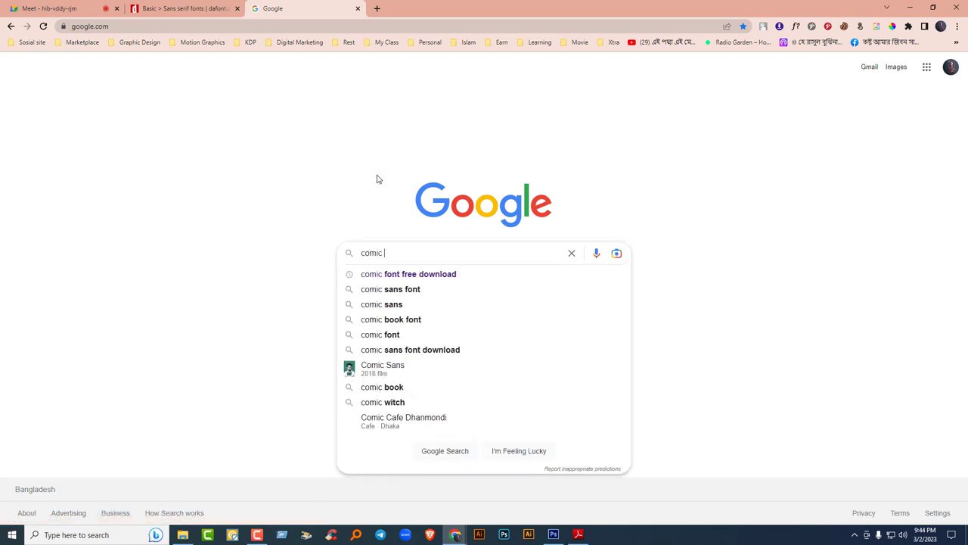
pyautogui.write(' flyer')
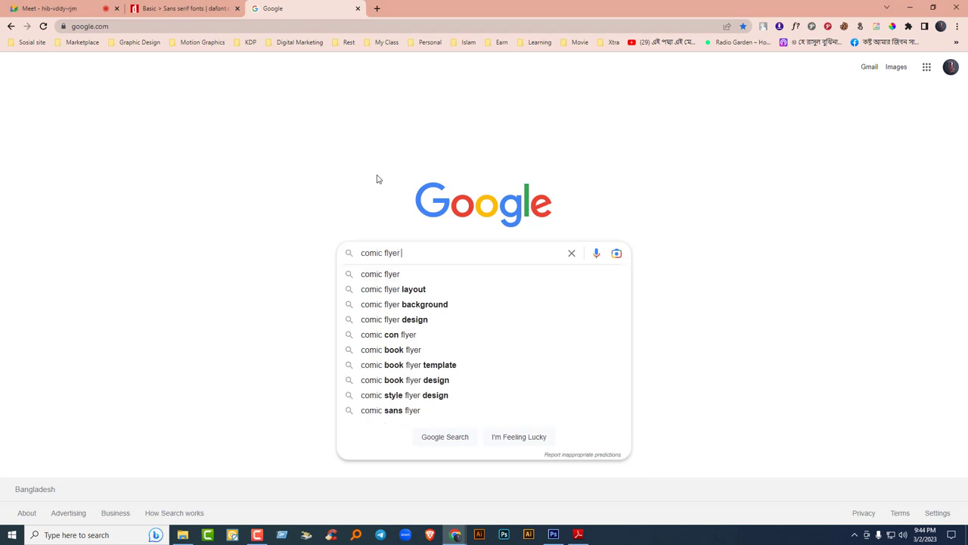
pyautogui.write(' design')
pyautogui.press('Return')
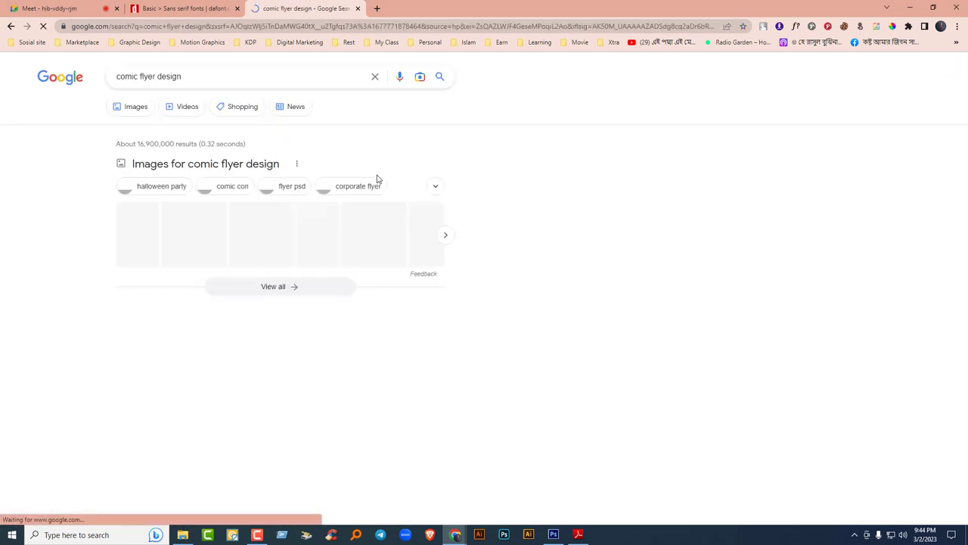
pyautogui.click(134, 108)
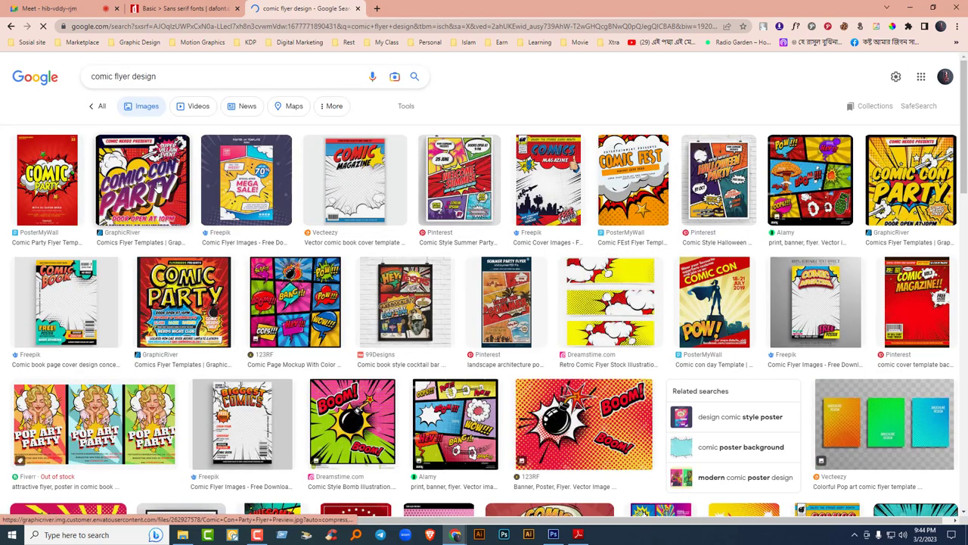
pyautogui.click(142, 181)
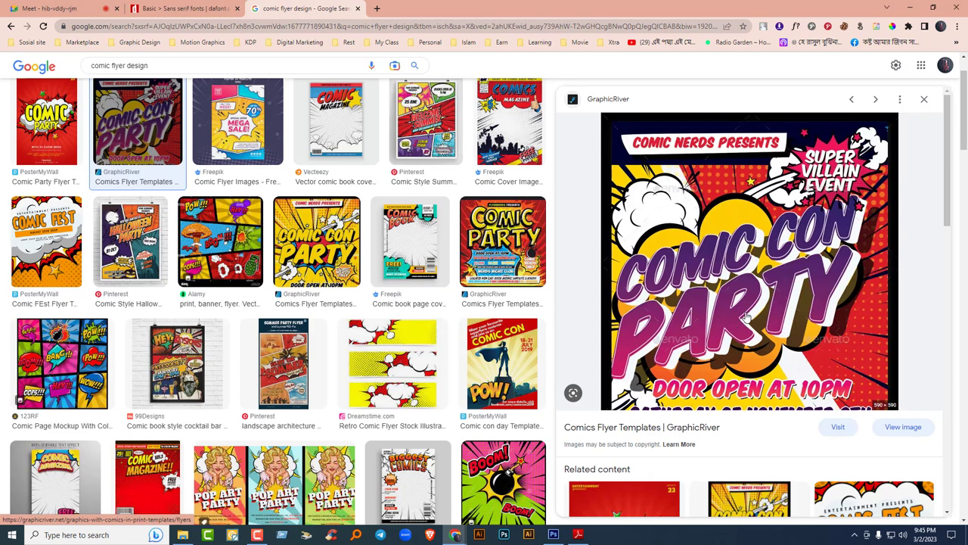
pyautogui.click(502, 242)
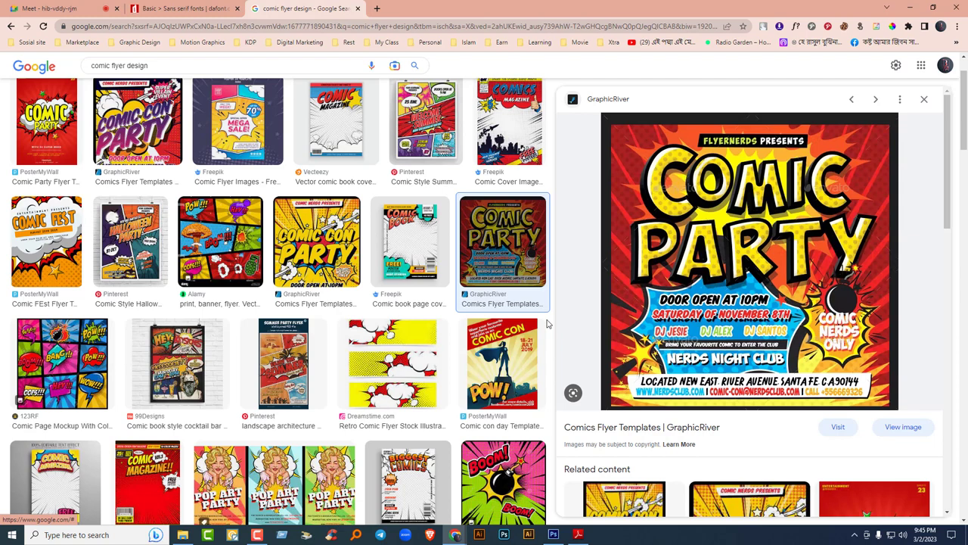
# Search images for "business flyer design" and preview the Pinterest creative business flyer and PosterMyWall's Business Seminar flyer.
pyautogui.scroll(2, 548, 324)
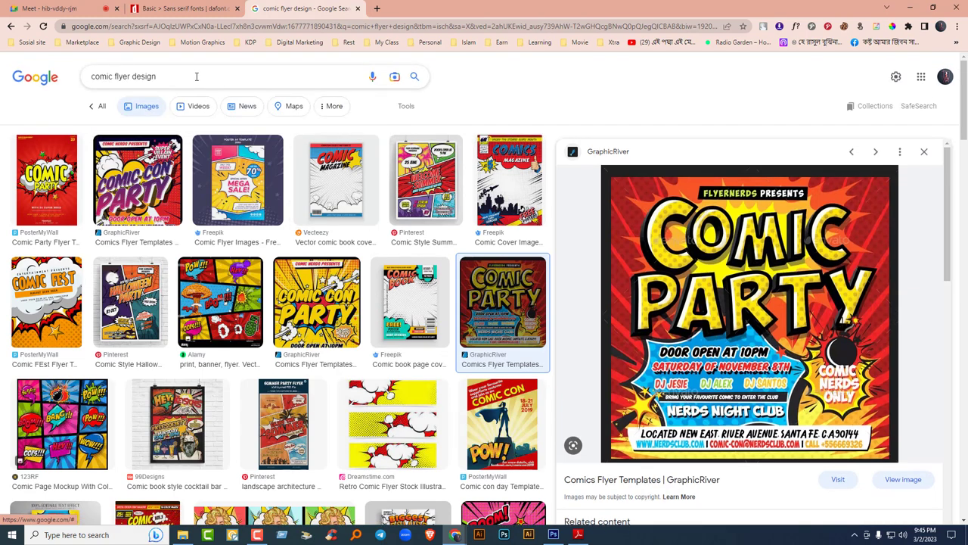
pyautogui.moveTo(161, 77); pyautogui.dragTo(2, 77)
pyautogui.write('business')
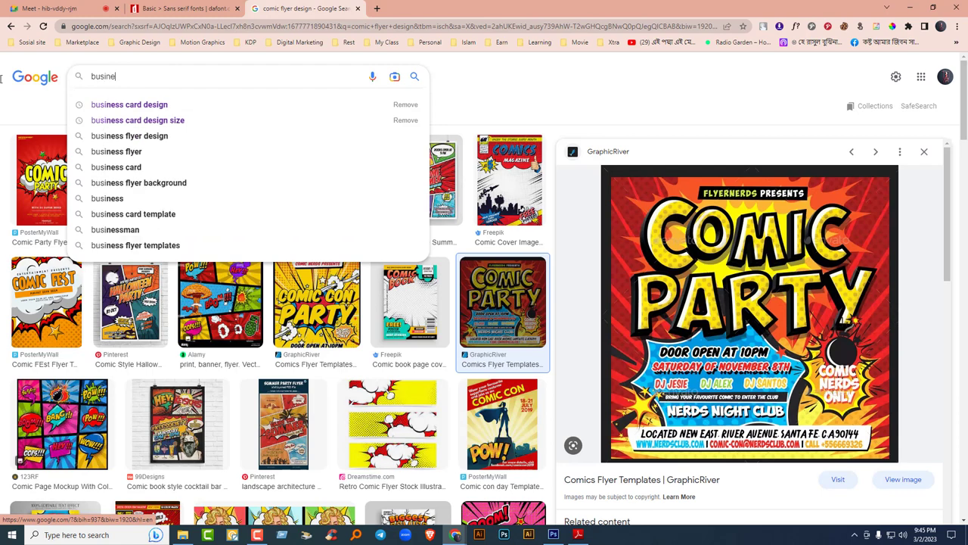
pyautogui.press('Down')
pyautogui.press('Down')
pyautogui.press('Down')
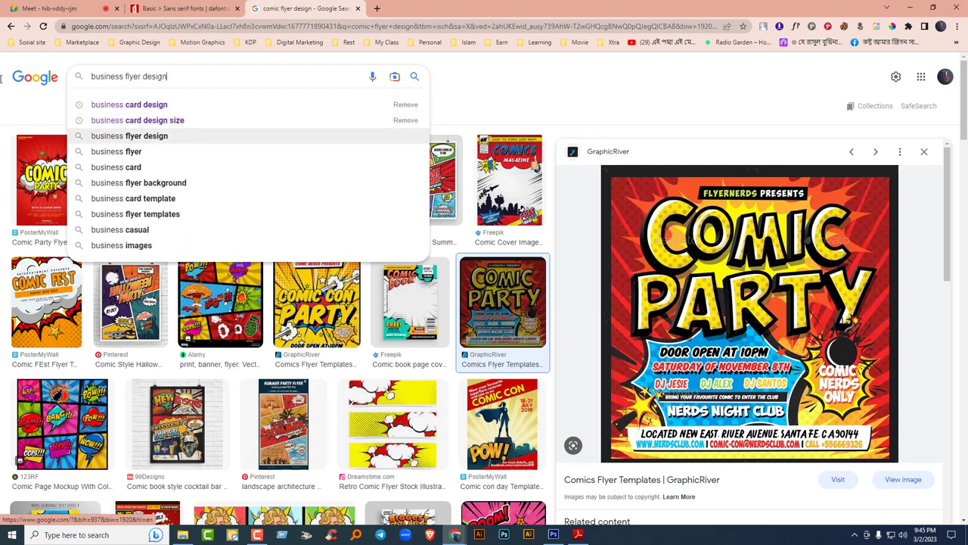
pyautogui.press('Return')
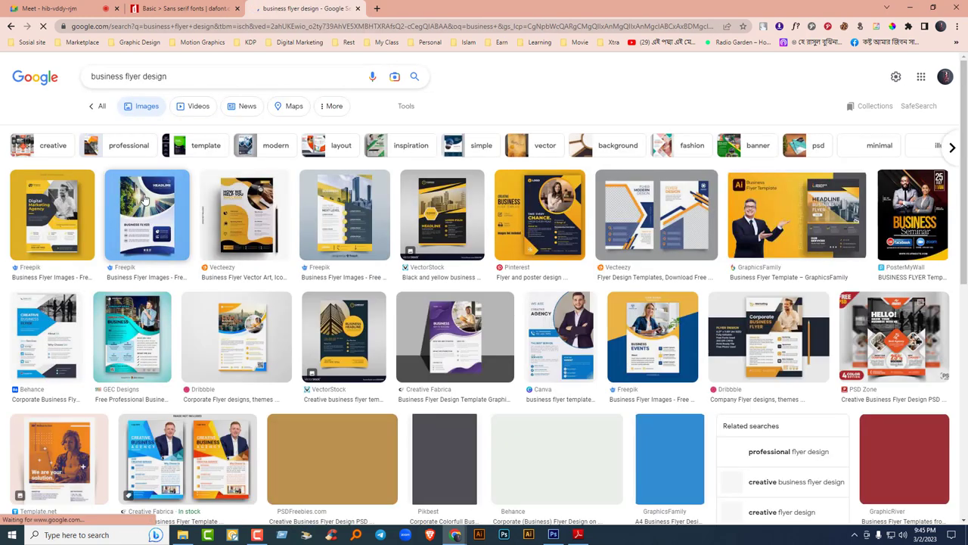
pyautogui.click(563, 241)
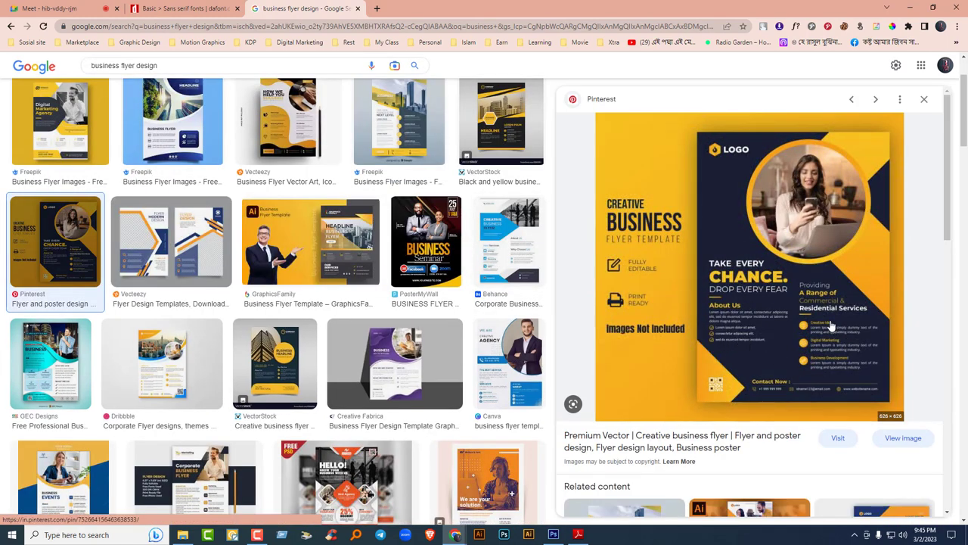
pyautogui.click(421, 253)
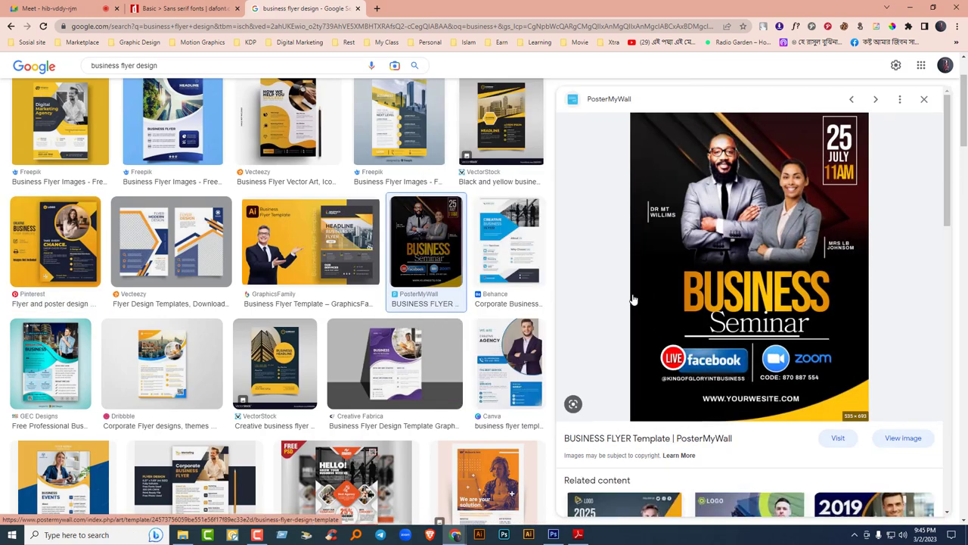
# Search images for "horror flyer design" and preview GraphicRiver's Horror Night Party flyer template.
pyautogui.scroll(2, 298, 304)
pyautogui.moveTo(192, 76); pyautogui.dragTo(1, 81)
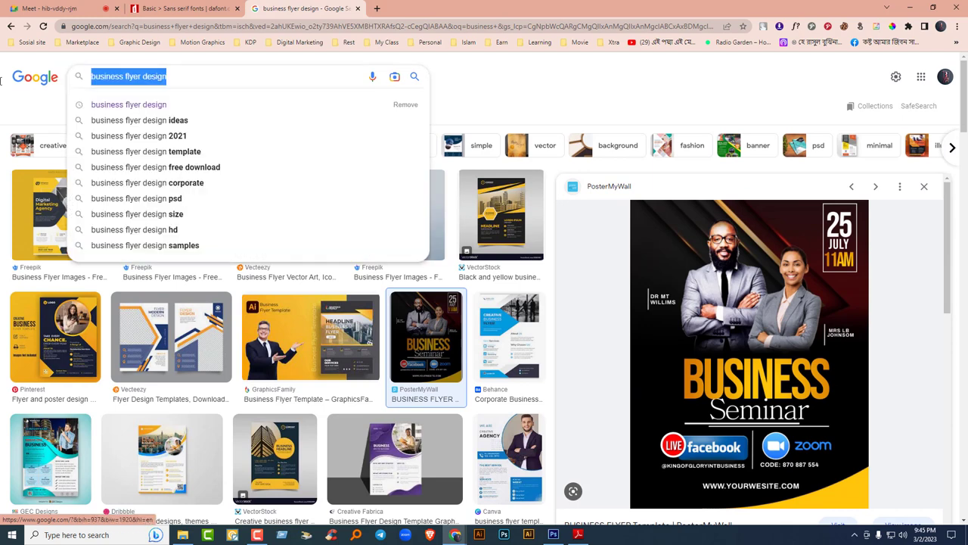
pyautogui.write('horro')
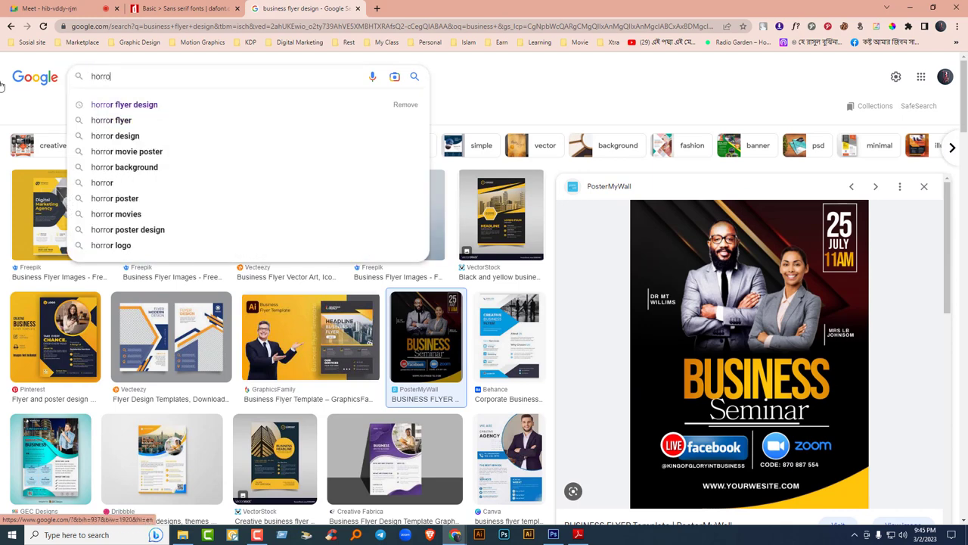
pyautogui.press('Down')
pyautogui.press('Return')
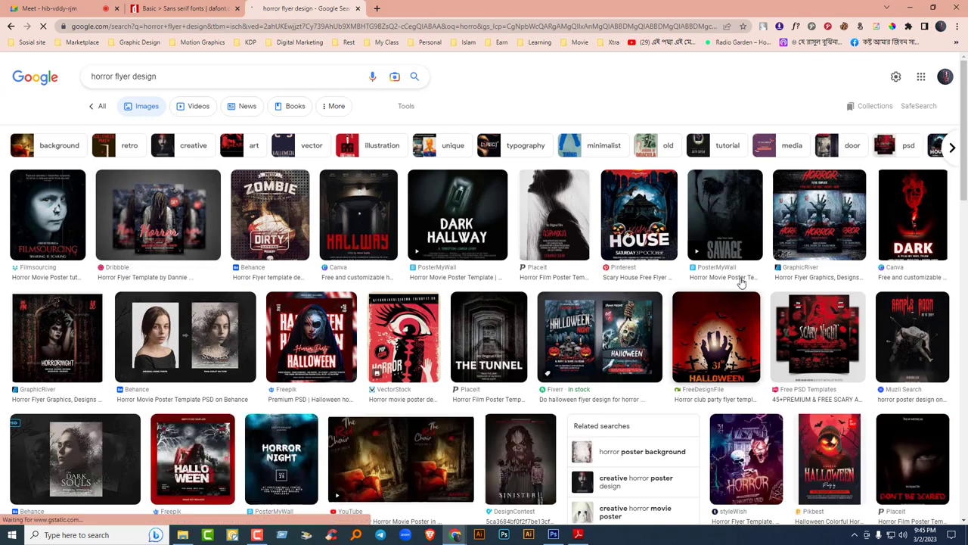
pyautogui.click(789, 234)
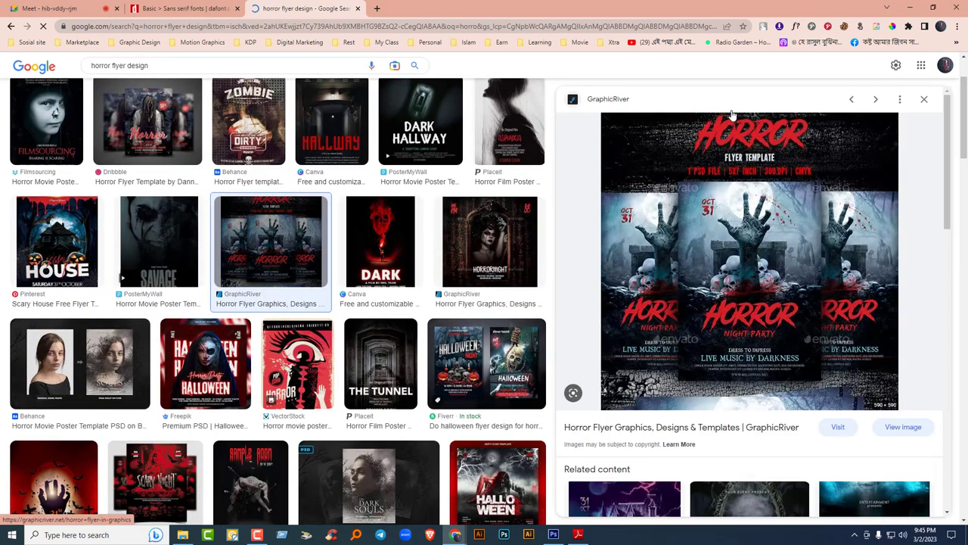
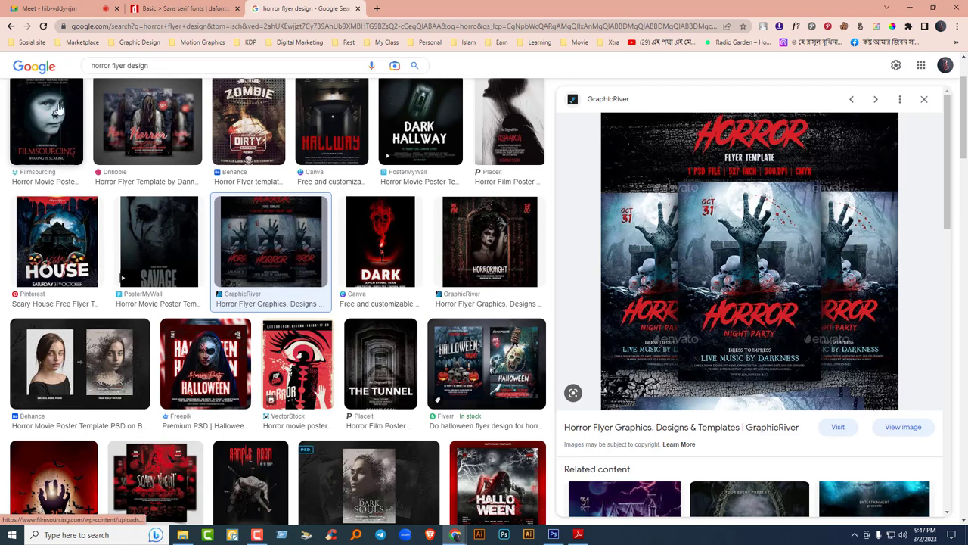
# Replace the image search with "restaurant flyer design".
pyautogui.click(79, 66)
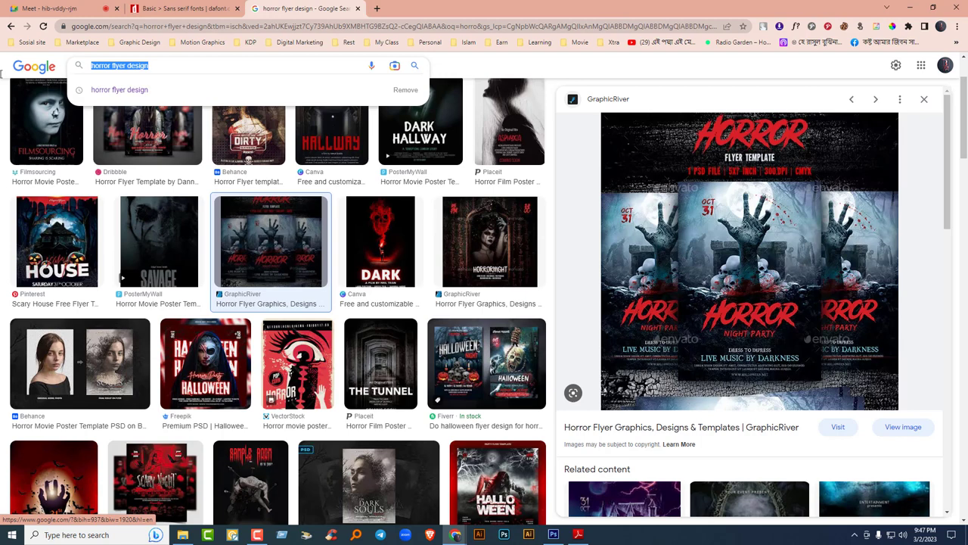
pyautogui.write('res')
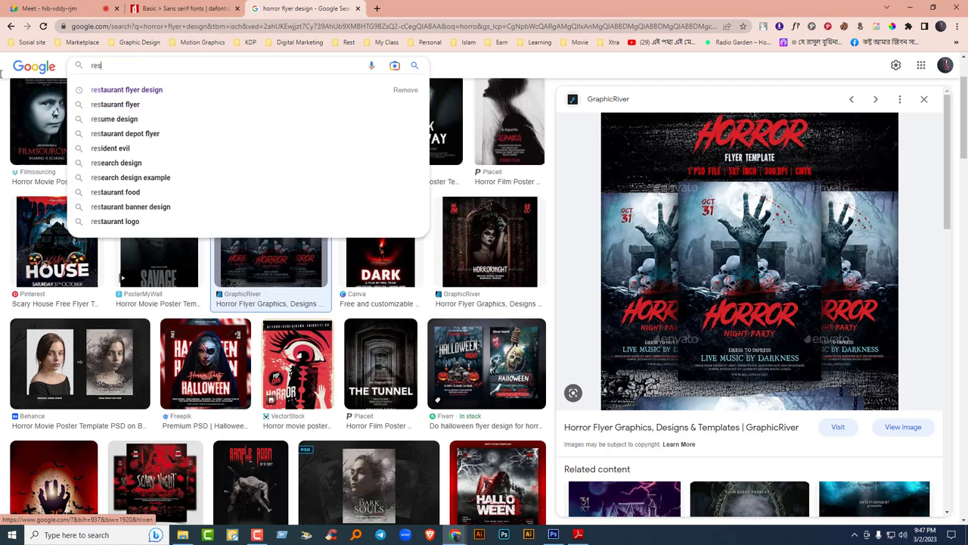
pyautogui.write('t')
pyautogui.press('Down')
pyautogui.press('Return')
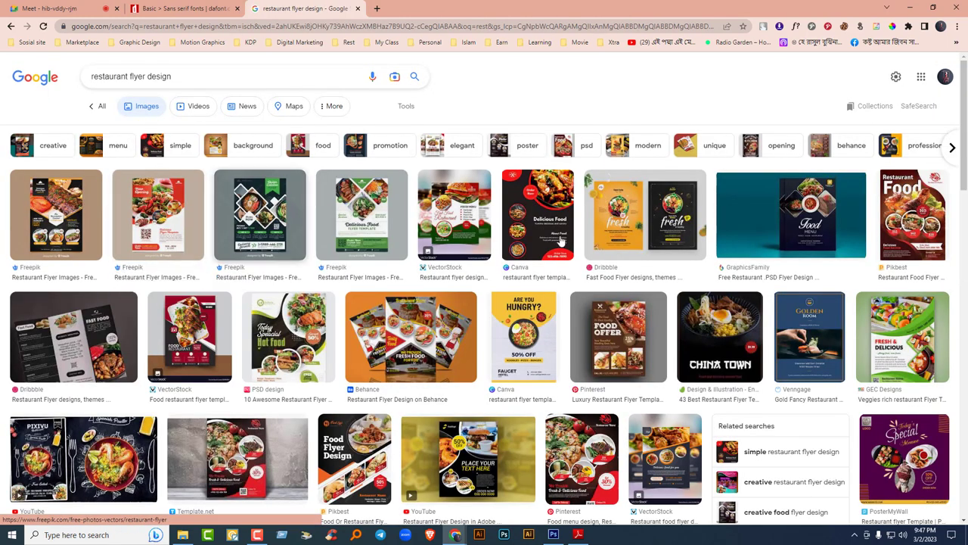
# Preview the Dribbble "fresh" flyers, Adobe Stock's fast food flyers and GraphicsFamily's Food Menu flyer, examining their fonts.
pyautogui.click(631, 219)
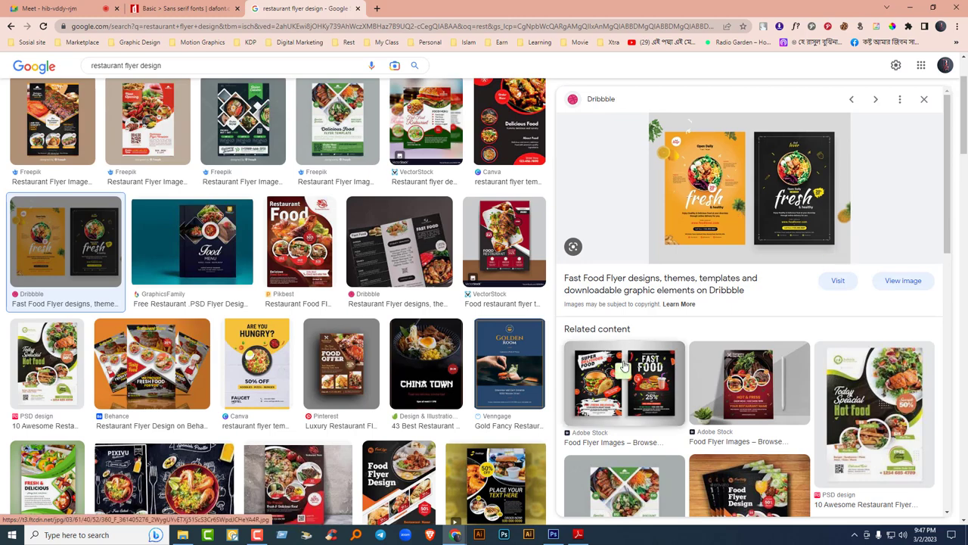
pyautogui.click(608, 386)
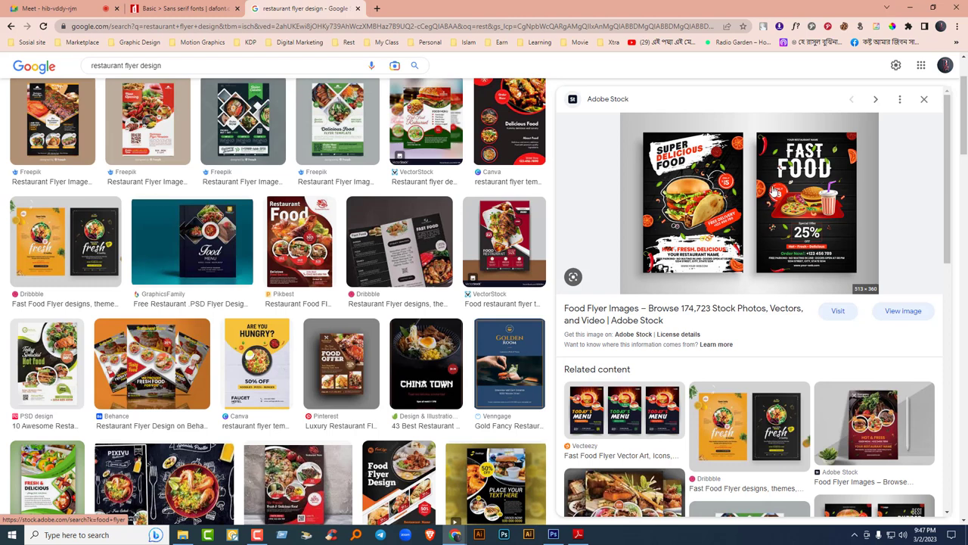
pyautogui.click(65, 240)
pyautogui.click(234, 251)
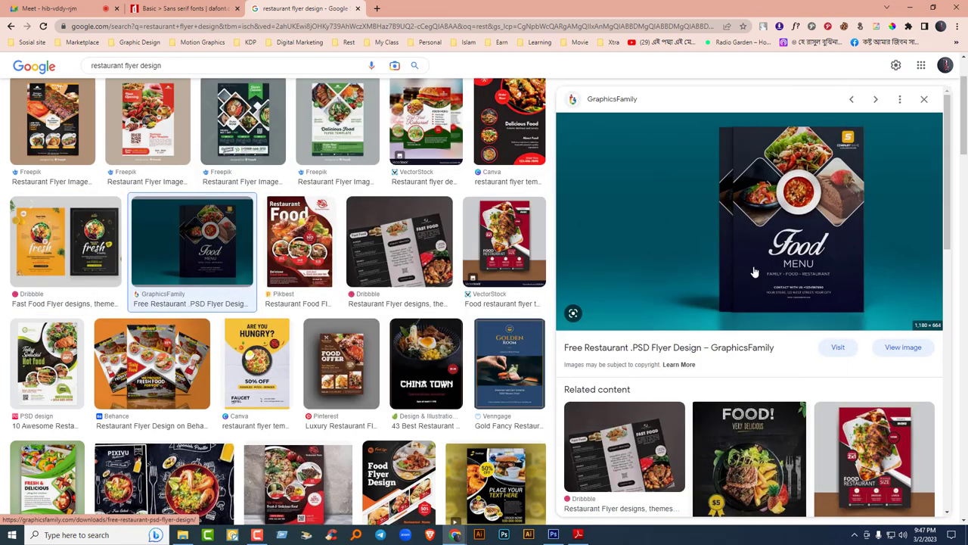
pyautogui.moveTo(756, 266)
pyautogui.moveTo(786, 307)
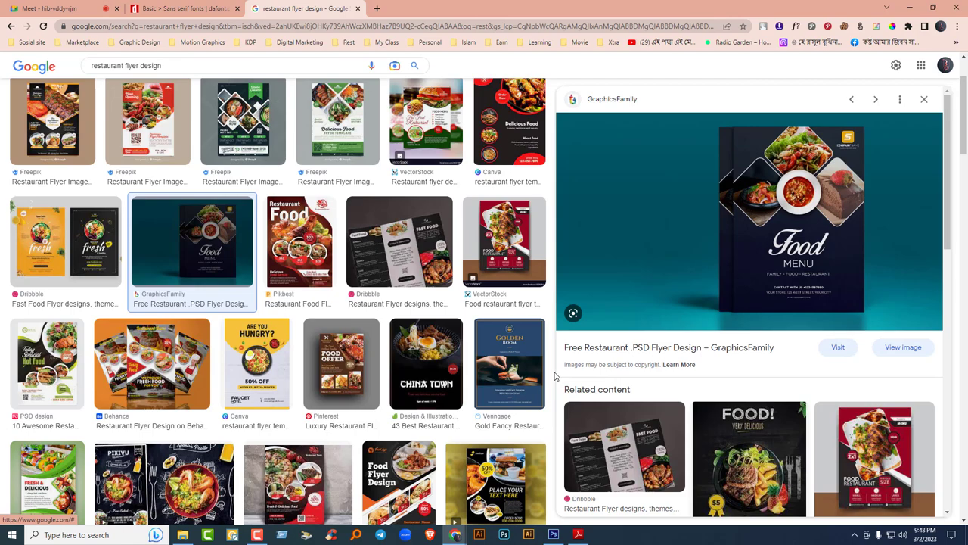
# Skim more restaurant flyers, preview Pikbest's Restaurant Food flyer, and switch from image results to all search results.
pyautogui.scroll(-4, 554, 376)
pyautogui.scroll(4, 557, 378)
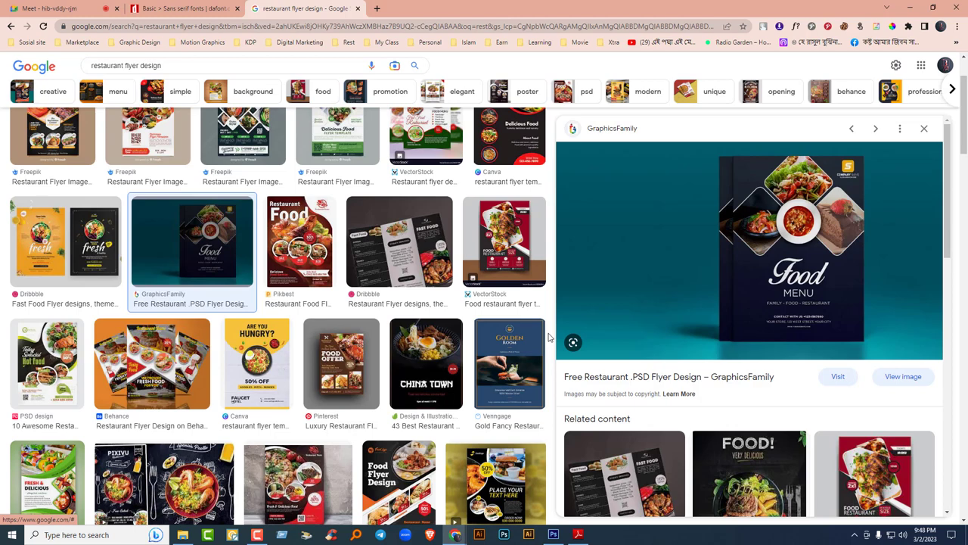
pyautogui.click(326, 230)
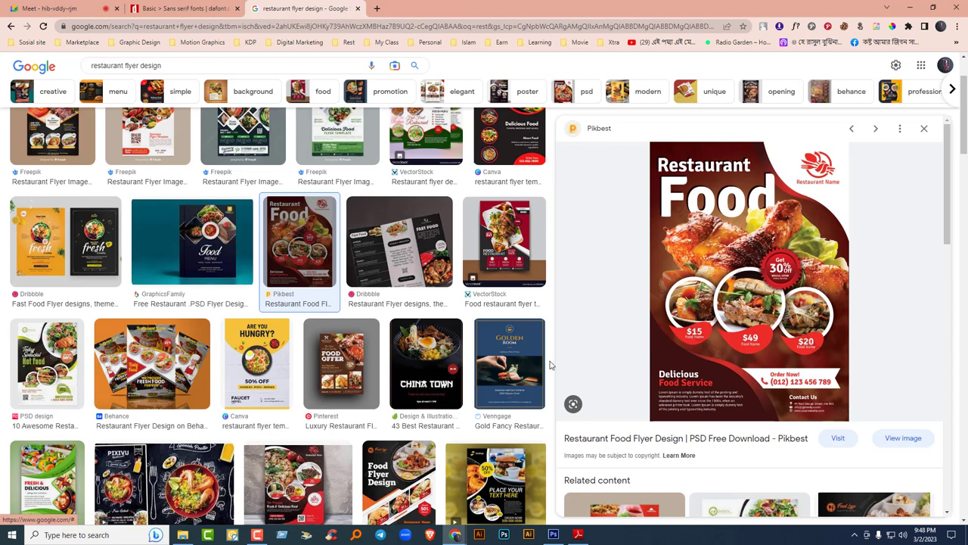
pyautogui.scroll(2, 550, 365)
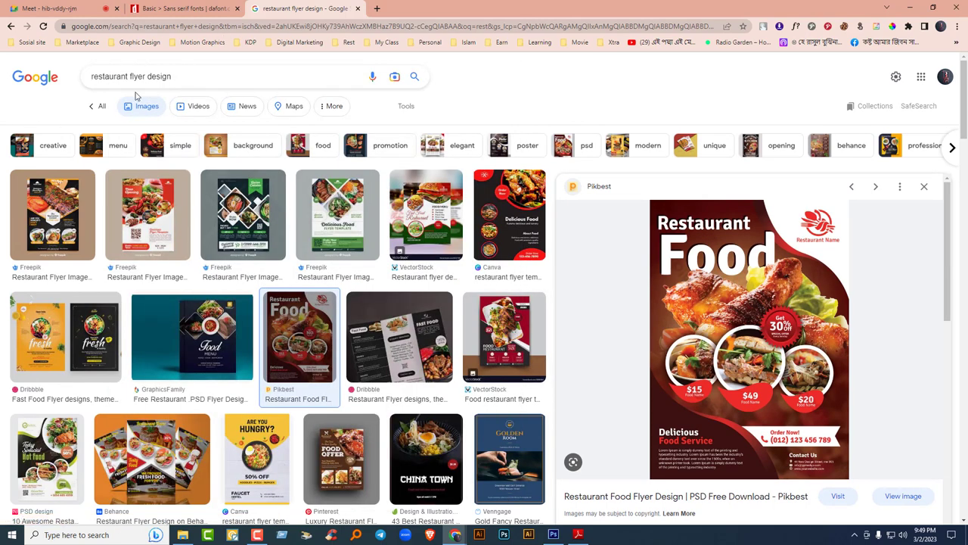
pyautogui.click(101, 108)
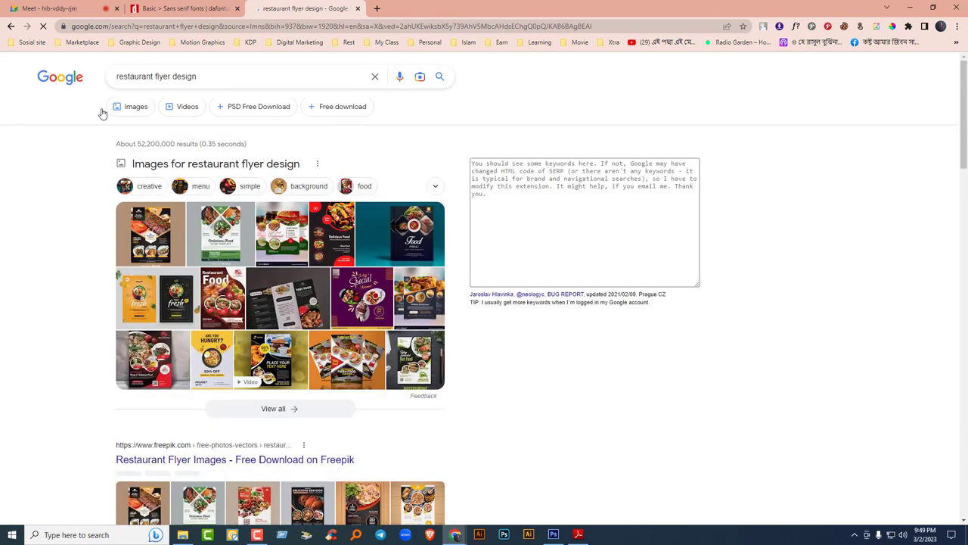
# Return to DaFont, open the Fancy > Comic category and examine its font samples.
pyautogui.click(186, 9)
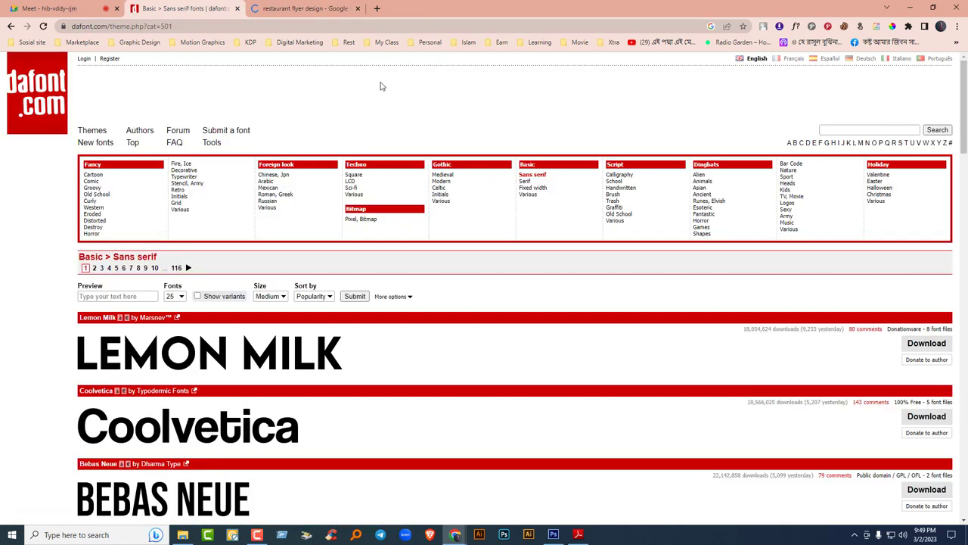
pyautogui.scroll(-3, 350, 349)
pyautogui.scroll(3, 349, 350)
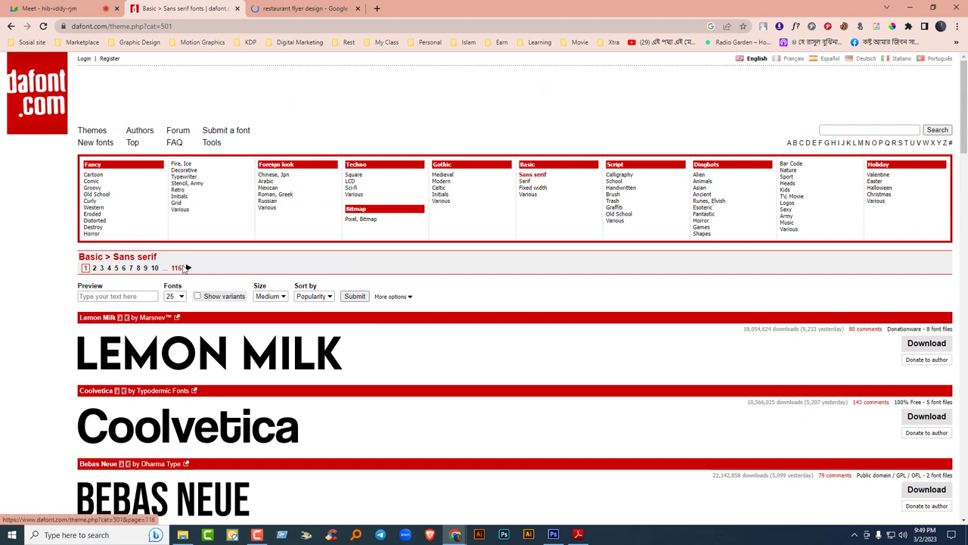
pyautogui.click(97, 184)
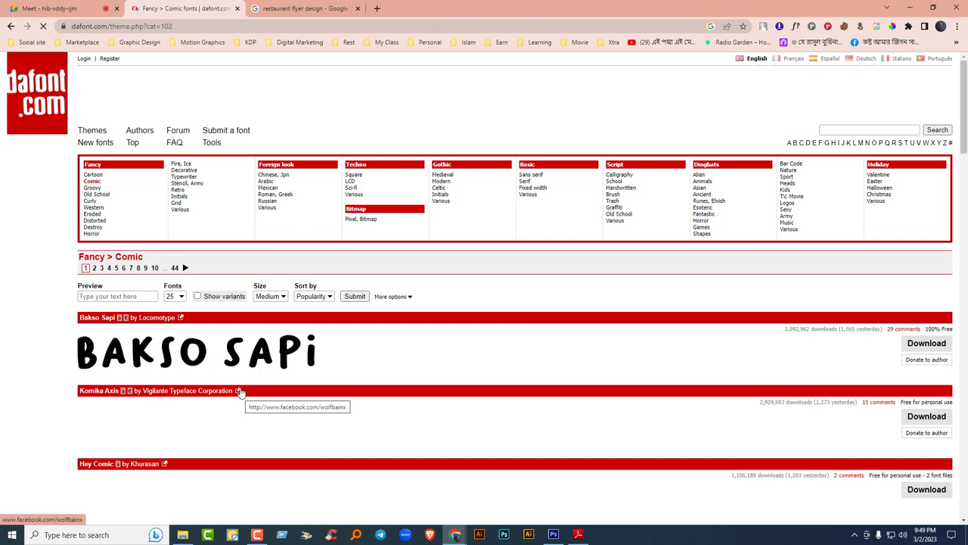
pyautogui.scroll(-3, 303, 378)
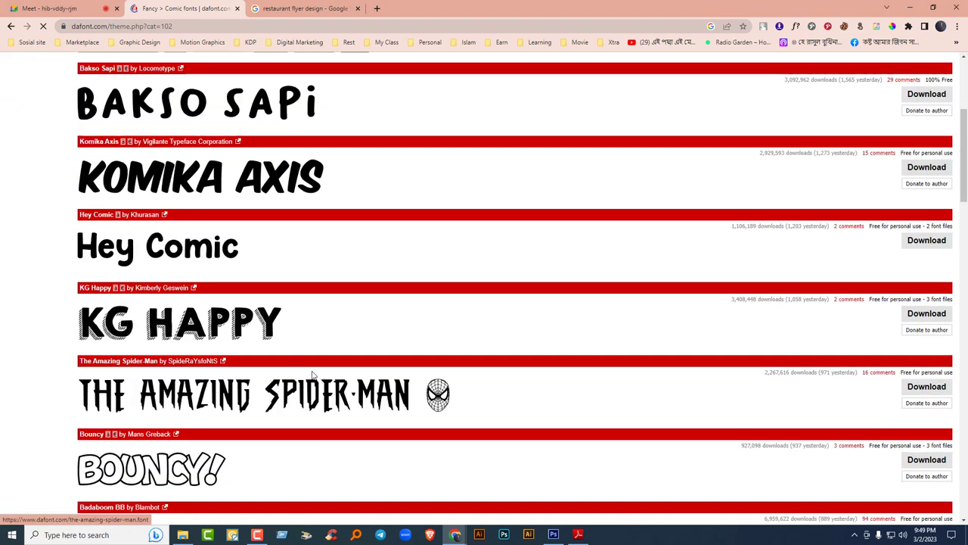
pyautogui.scroll(4, 313, 374)
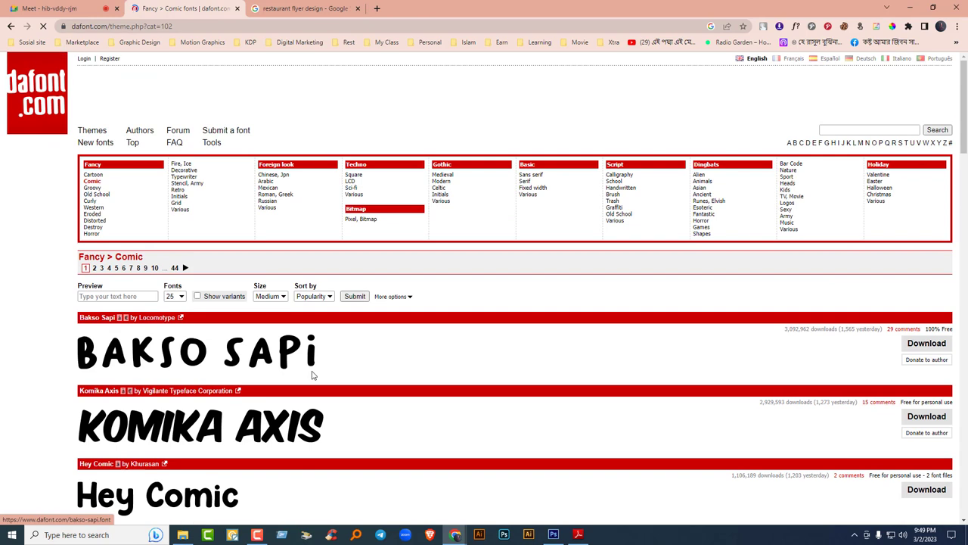
# Open DaFont's Fancy > Western category and examine its font samples.
pyautogui.click(93, 209)
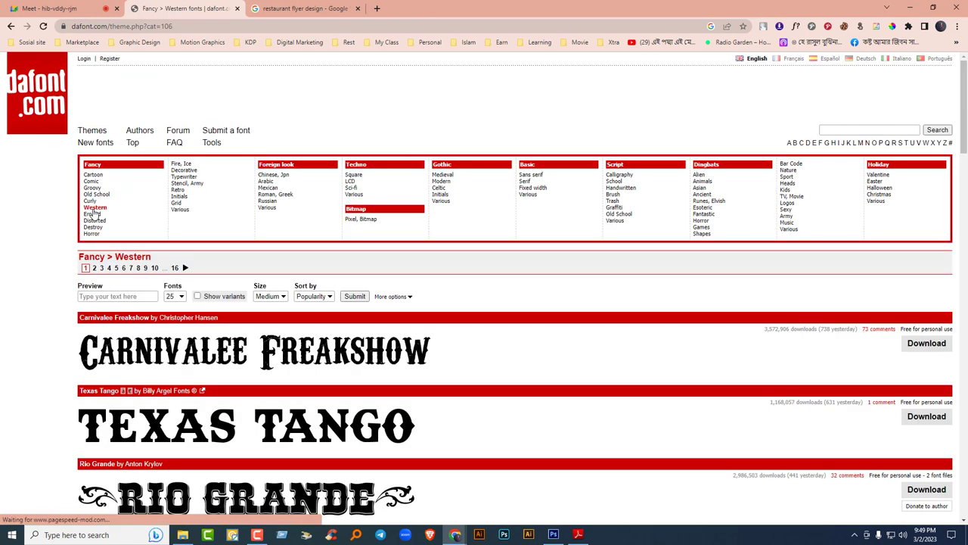
pyautogui.scroll(-2, 317, 401)
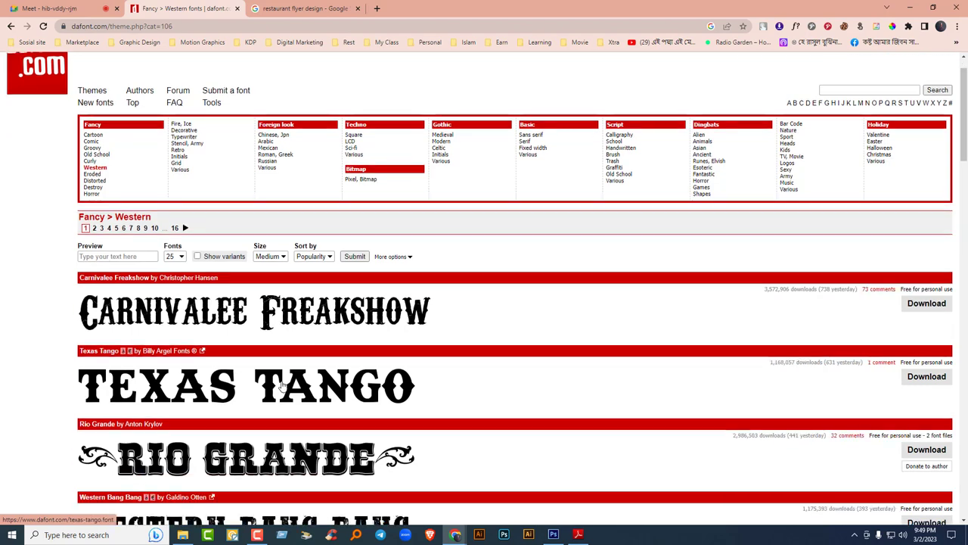
pyautogui.scroll(-3, 327, 392)
pyautogui.scroll(4, 338, 373)
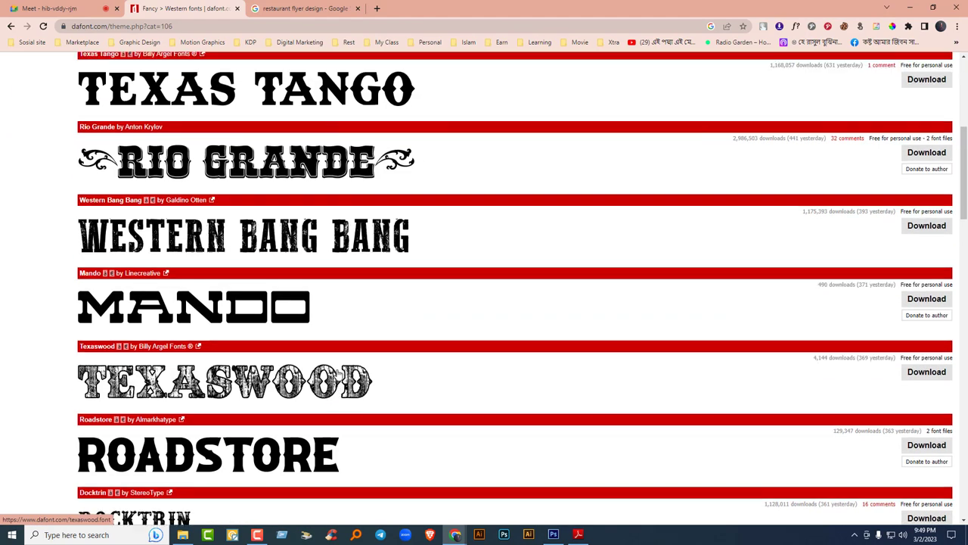
pyautogui.scroll(1, 338, 373)
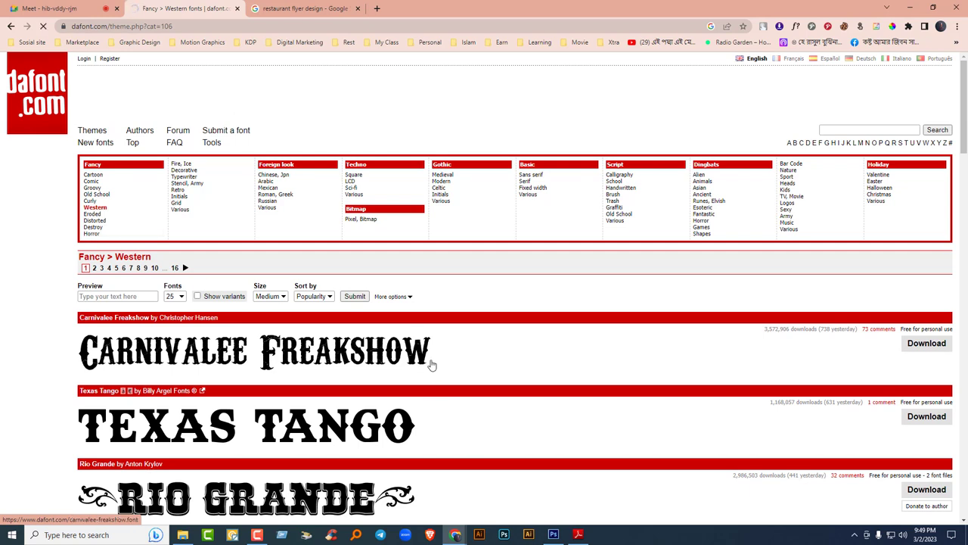
# Examine the font samples in DaFont's Fancy > Horror category, checking the Google Meet call in between.
pyautogui.scroll(-3, 413, 375)
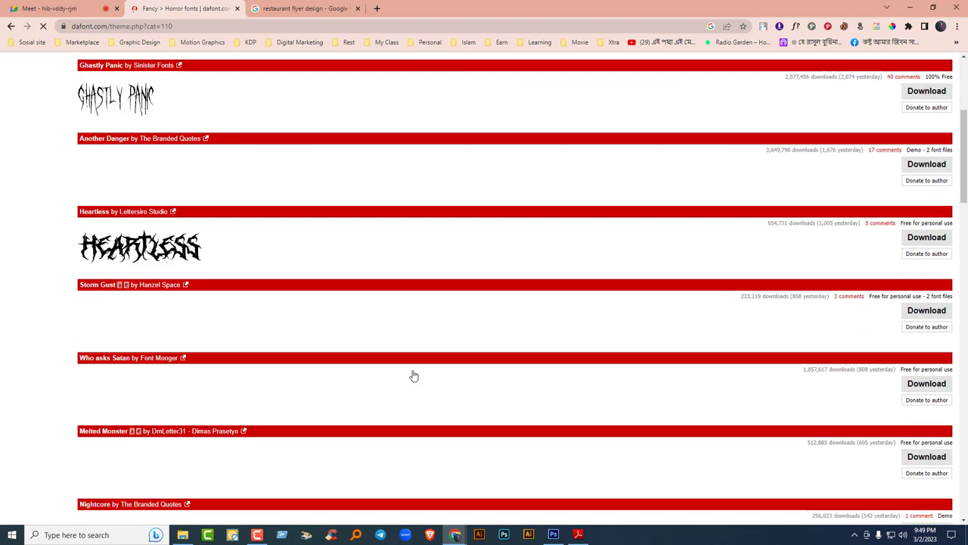
pyautogui.scroll(3, 372, 371)
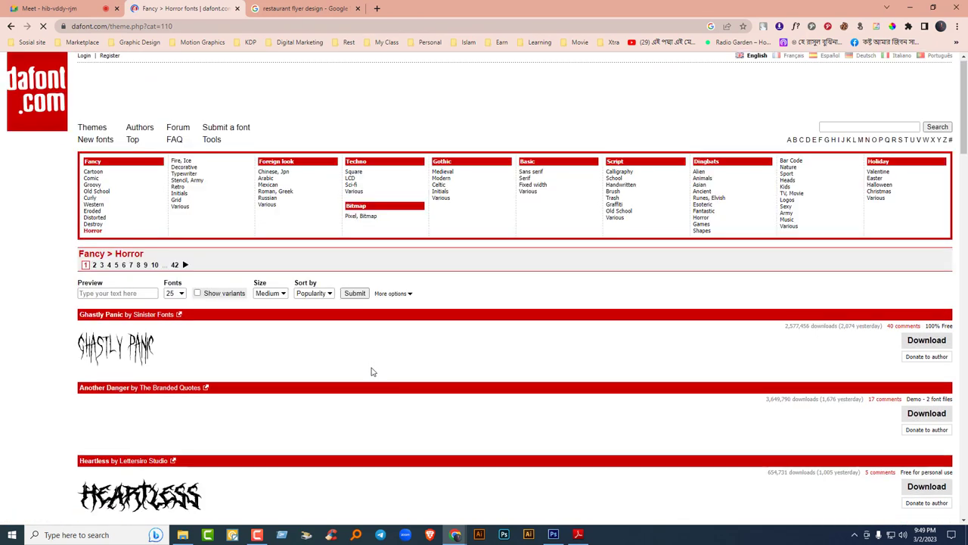
pyautogui.click(53, 9)
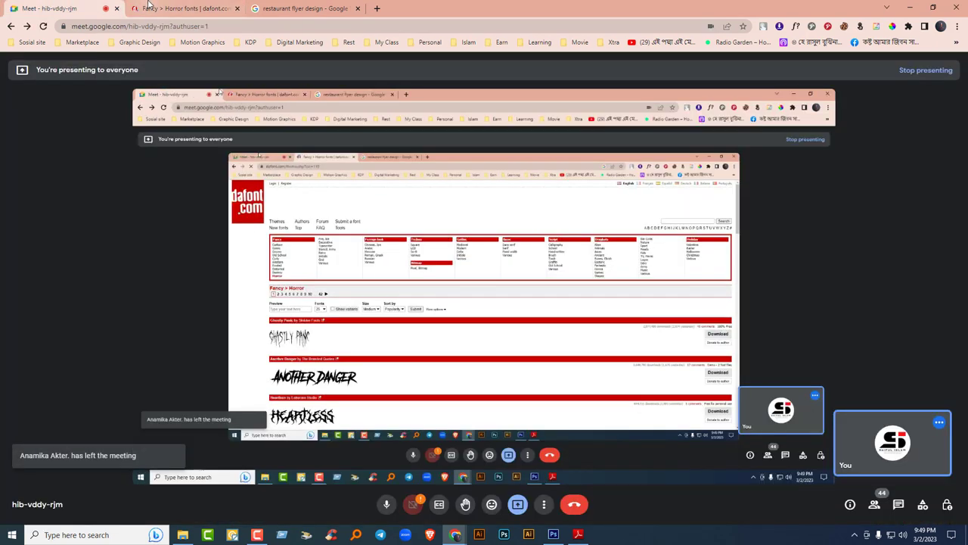
pyautogui.click(165, 4)
pyautogui.scroll(-4, 292, 441)
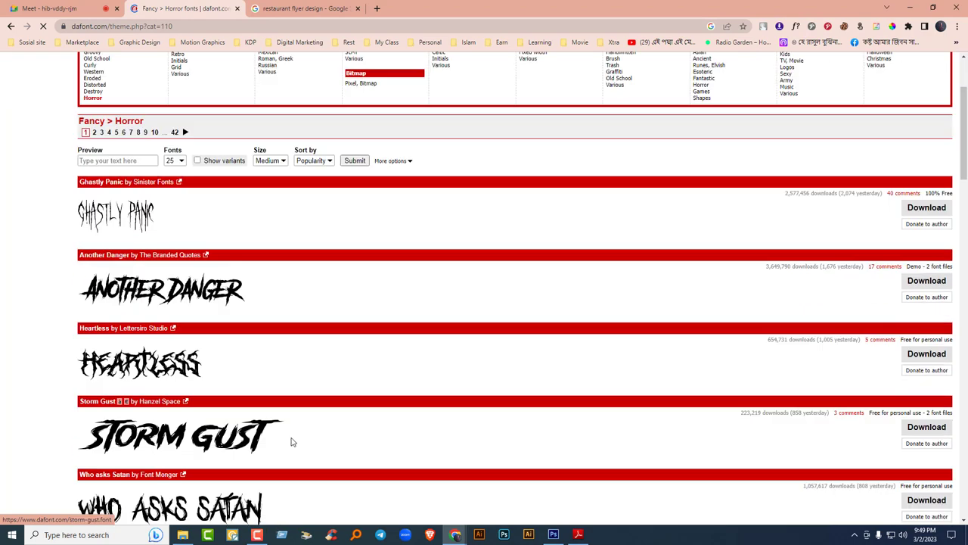
pyautogui.scroll(-4, 325, 318)
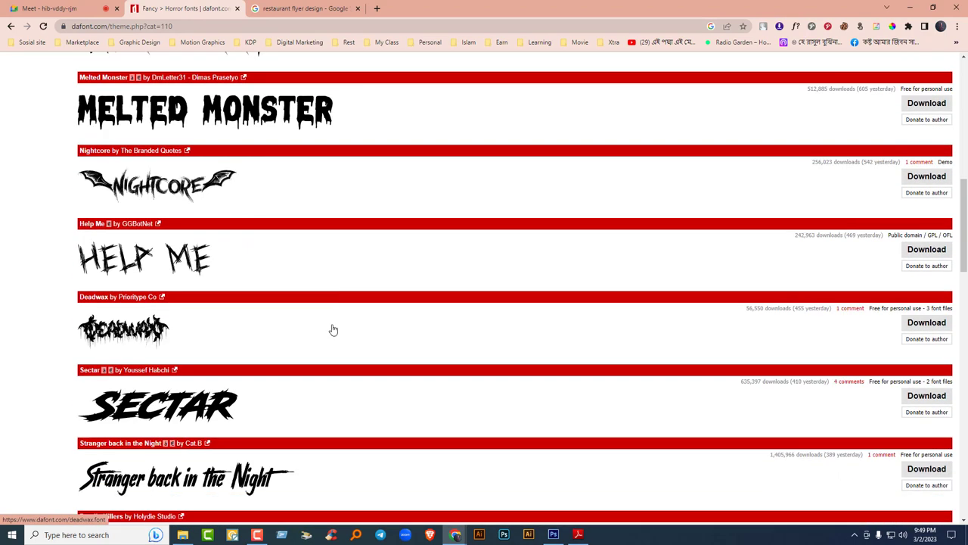
pyautogui.scroll(3, 334, 327)
pyautogui.scroll(5, 336, 325)
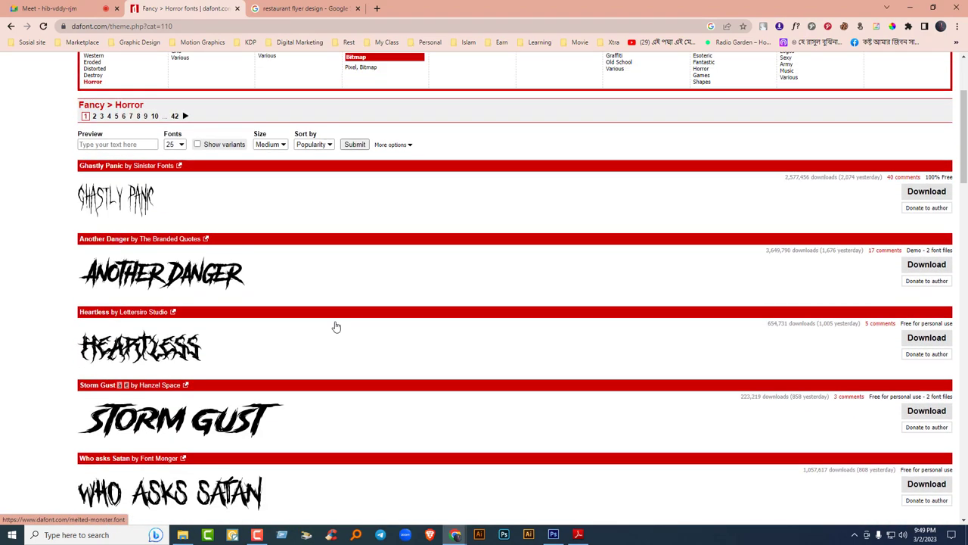
# Replace the restaurant flyer search on Google with the suggested query "horror font free download".
pyautogui.click(298, 8)
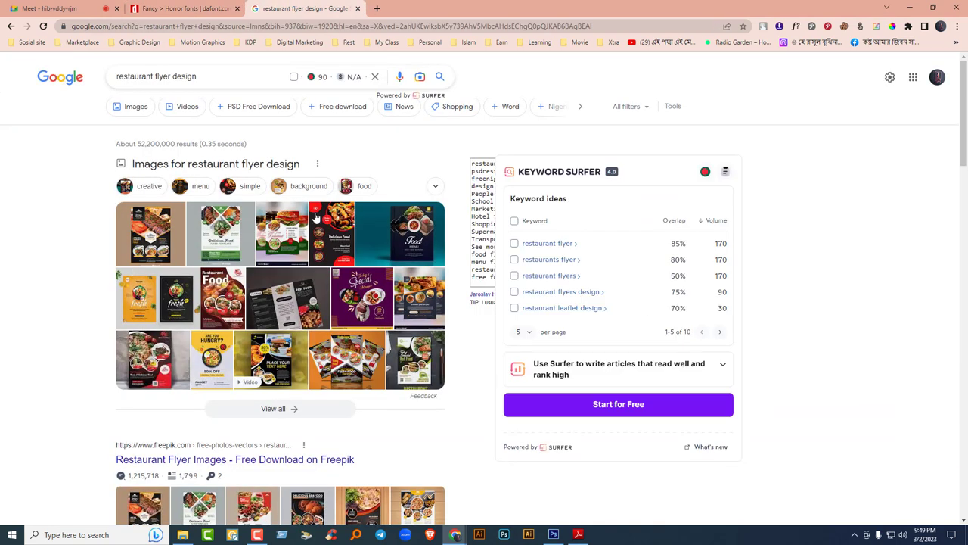
pyautogui.moveTo(229, 76); pyautogui.dragTo(17, 91)
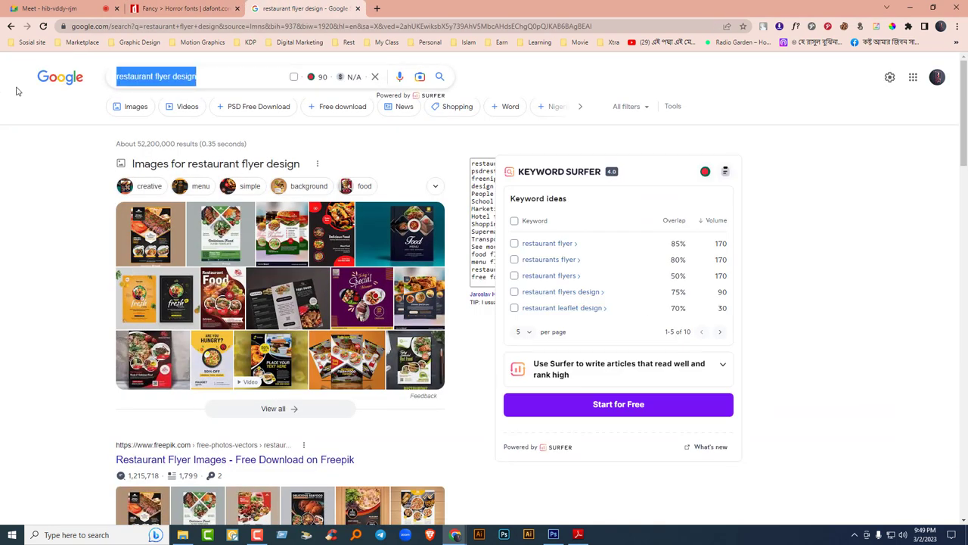
pyautogui.write('horror')
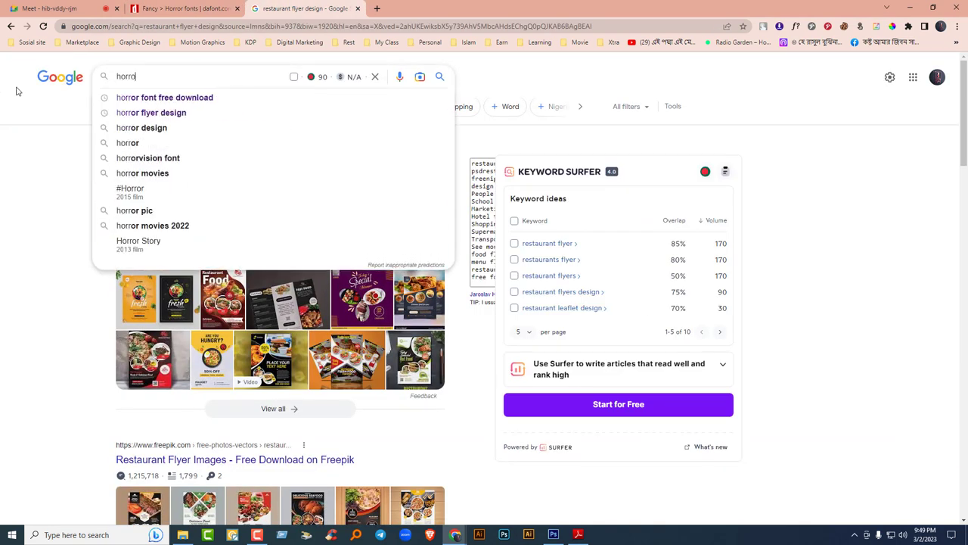
pyautogui.press('Down')
pyautogui.press('Return')
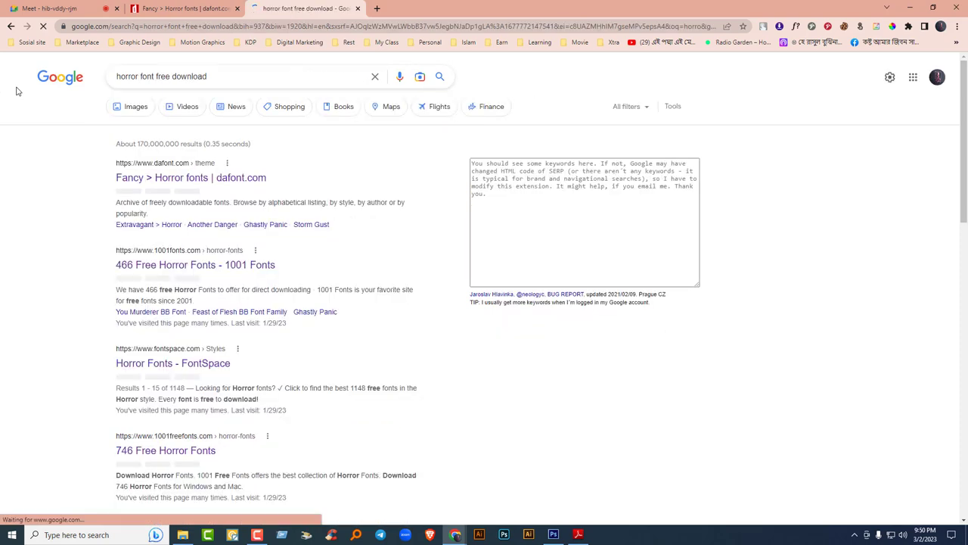
# Highlight "horror" and "download" in the Google query to point out how it is worded.
pyautogui.moveTo(139, 76); pyautogui.dragTo(47, 100)
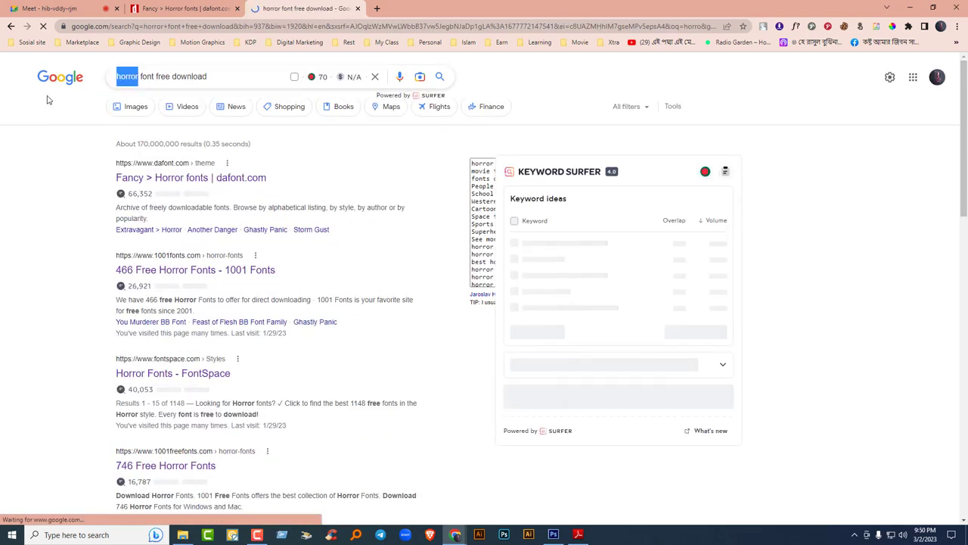
pyautogui.click(154, 77)
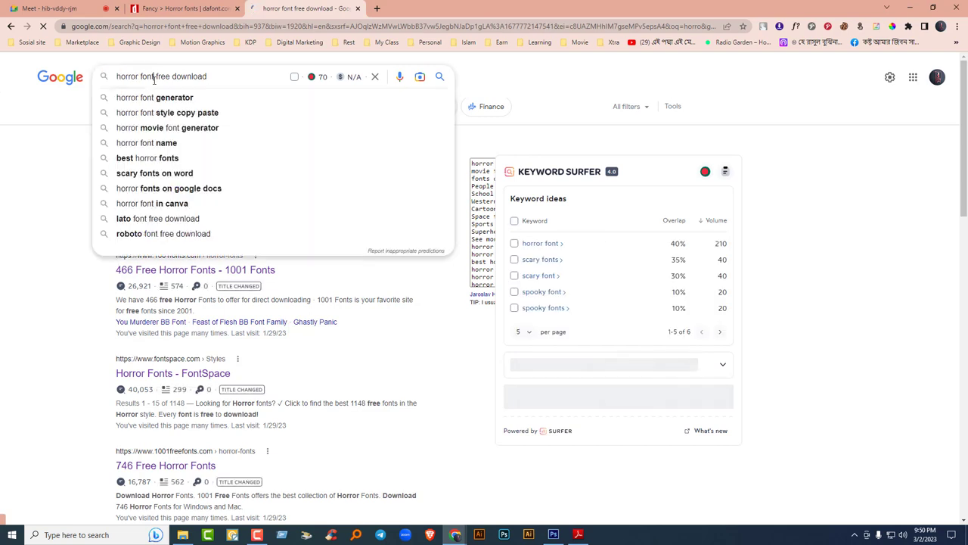
pyautogui.moveTo(154, 77); pyautogui.dragTo(251, 78)
# Dismiss the call time reminder in Google Meet and rerun the "horror font free download" search.
pyautogui.click(54, 6)
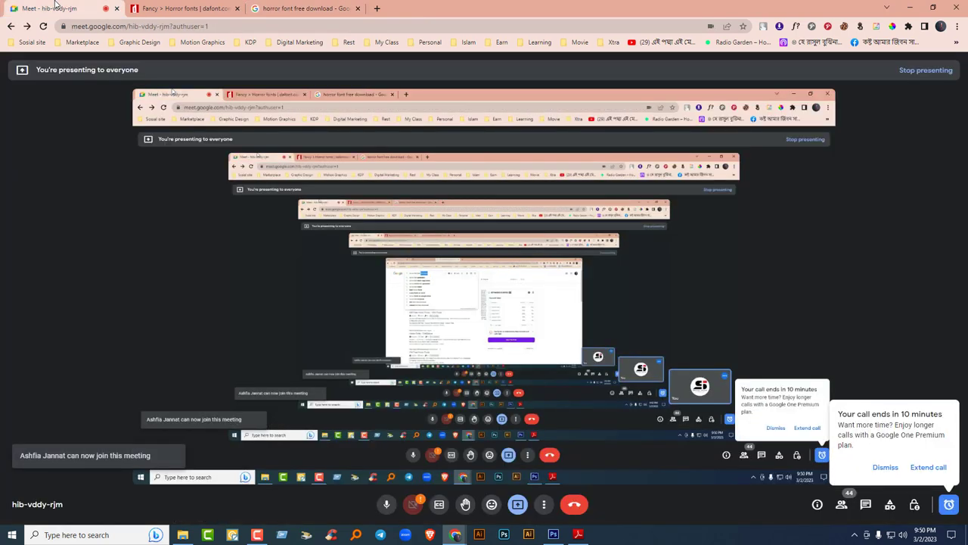
pyautogui.click(885, 466)
pyautogui.click(254, 6)
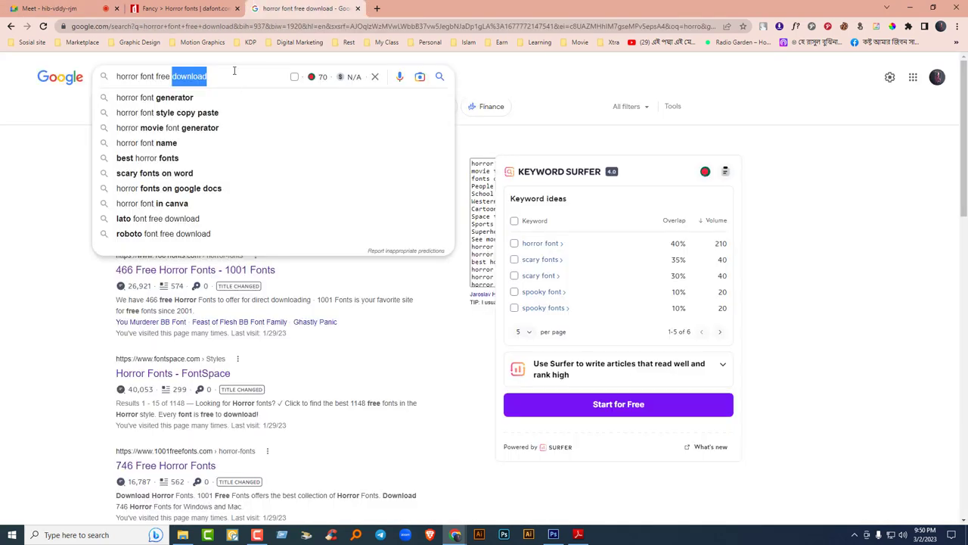
pyautogui.click(234, 71)
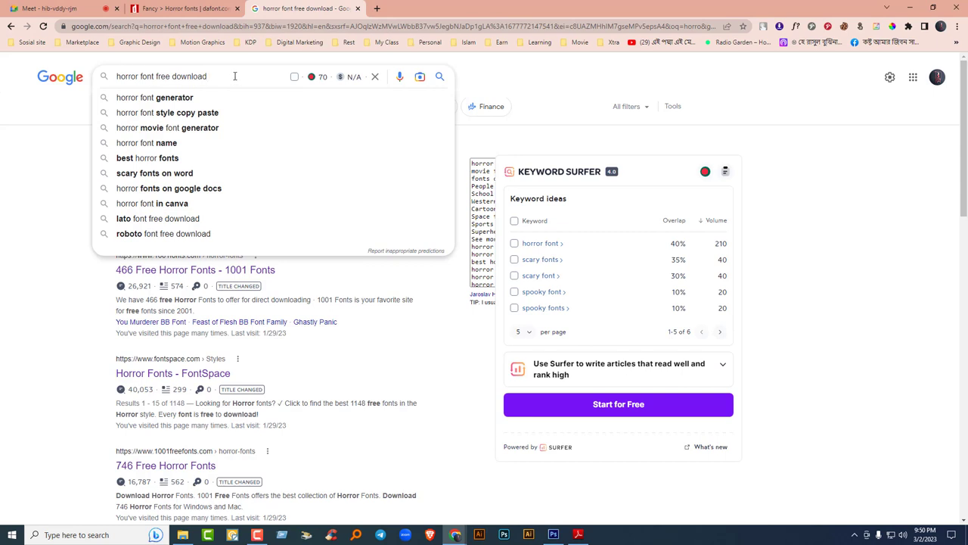
pyautogui.press('Return')
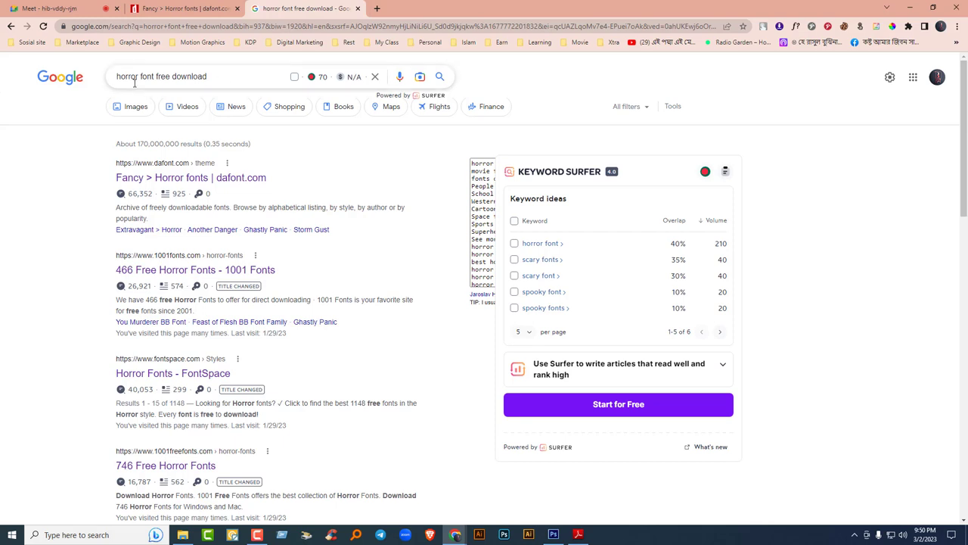
# Open the 1001 Fonts, FontSpace and Abstract Fonts horror font results in separate new tabs.
pyautogui.rightClick(165, 273)
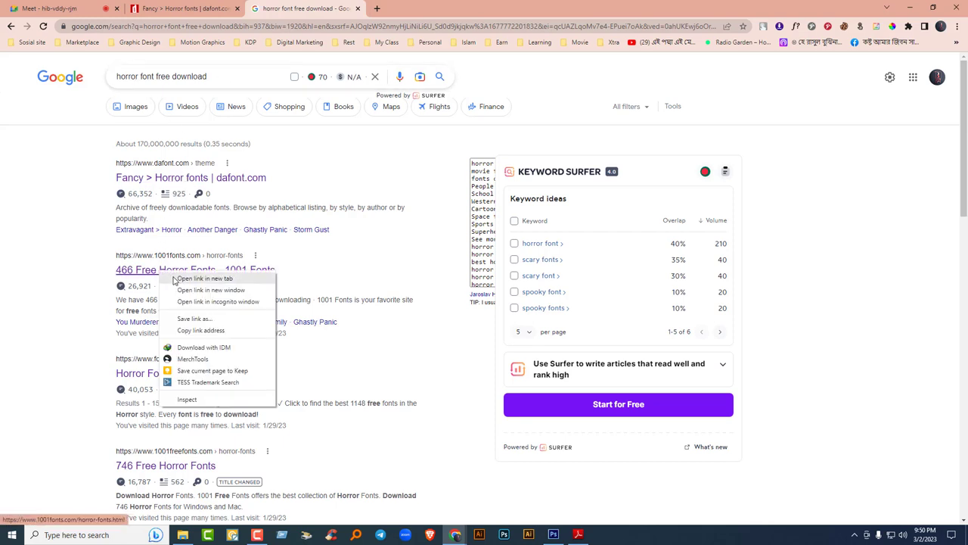
pyautogui.click(226, 282)
pyautogui.scroll(-2, 291, 285)
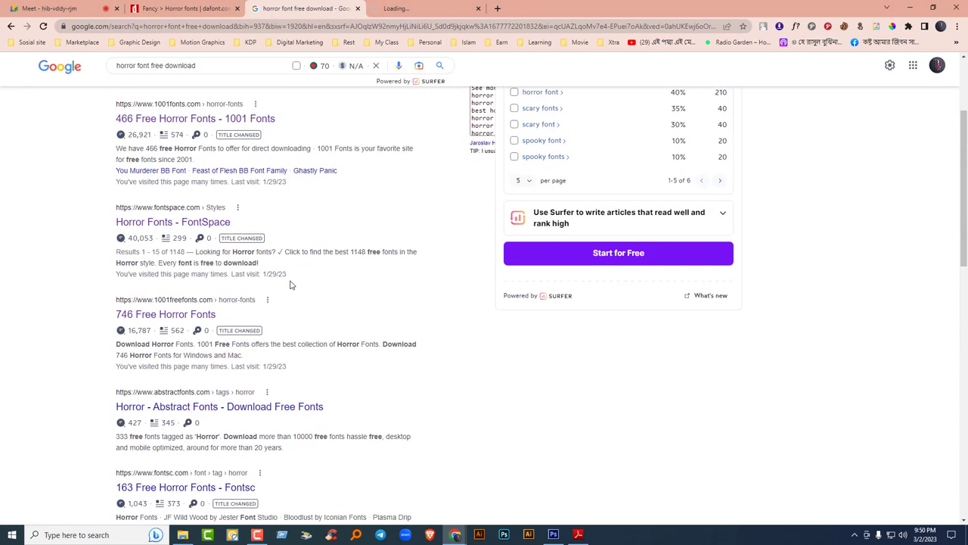
pyautogui.rightClick(164, 230)
pyautogui.click(164, 230)
pyautogui.scroll(-1, 283, 297)
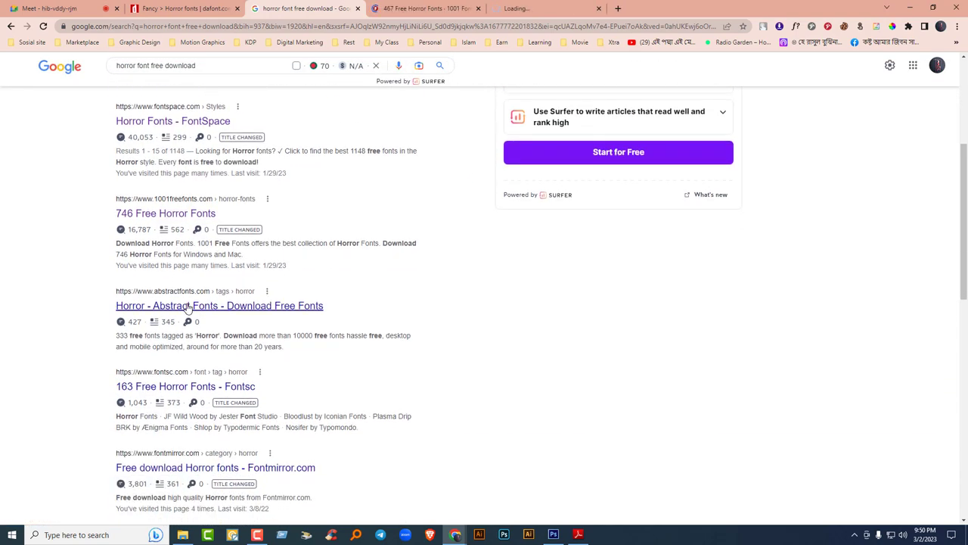
pyautogui.rightClick(201, 308)
pyautogui.click(202, 312)
# Examine the horror font samples and their download options on 1001 Fonts and close that page.
pyautogui.click(428, 8)
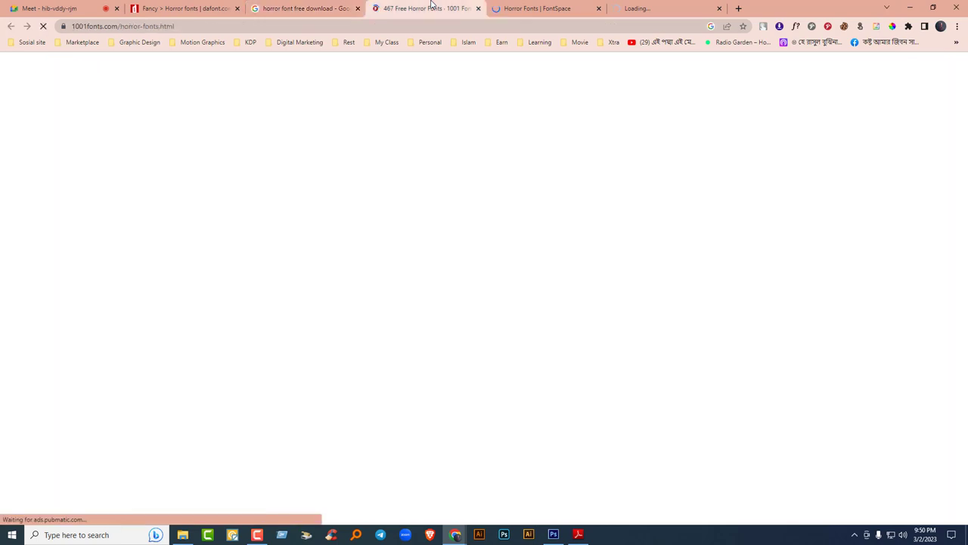
pyautogui.scroll(-3, 278, 325)
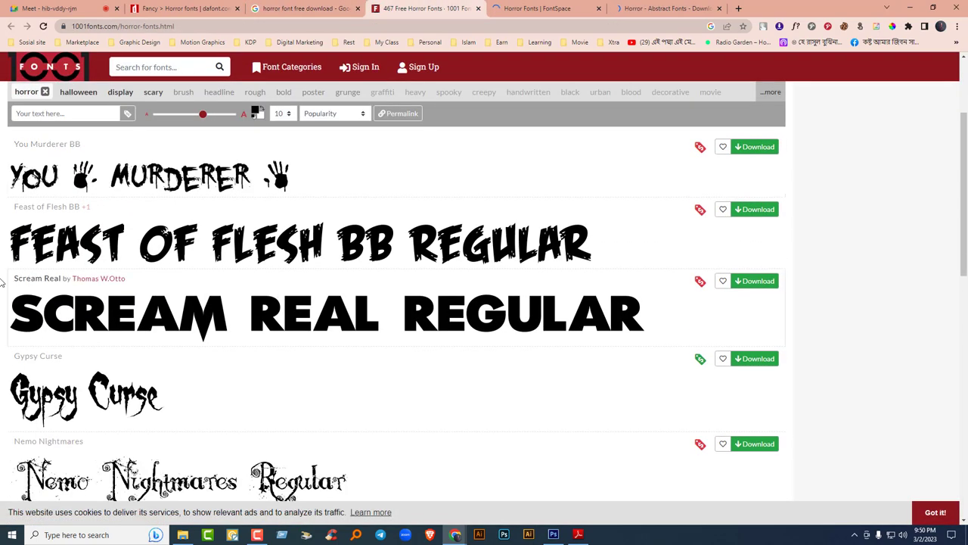
pyautogui.scroll(-2, 279, 354)
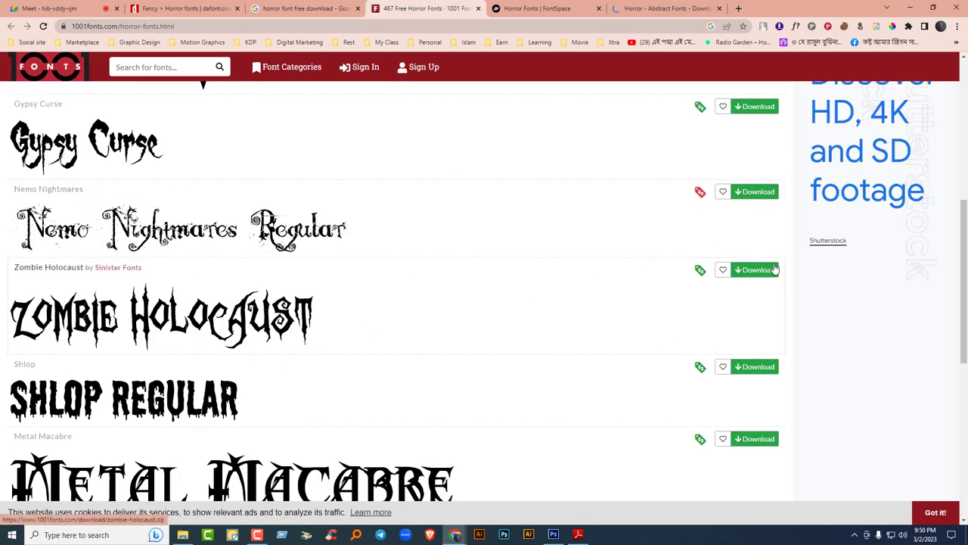
pyautogui.click(479, 8)
# Skim the horror font samples on FontSpace and Abstract Fonts, closing each page after viewing it.
pyautogui.scroll(-5, 350, 353)
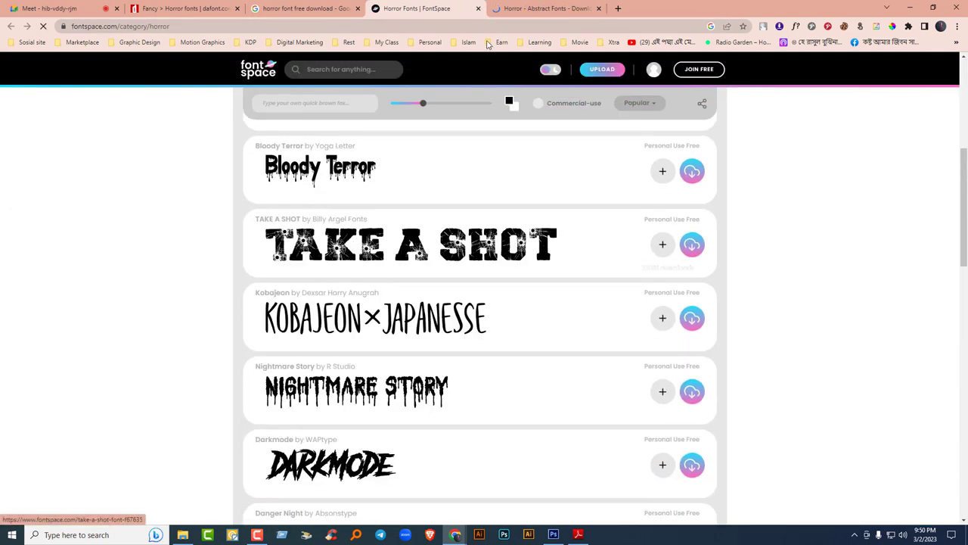
pyautogui.click(478, 9)
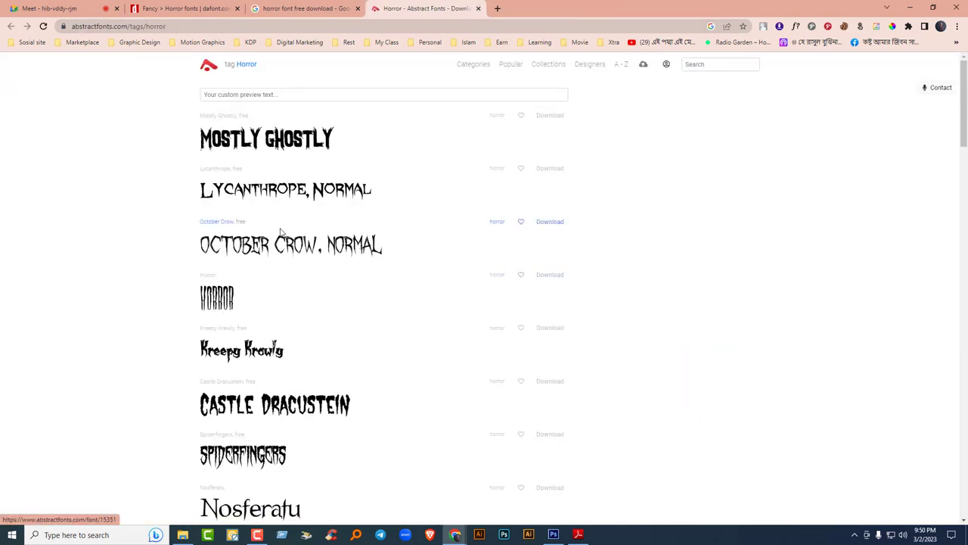
pyautogui.scroll(-3, 288, 270)
pyautogui.scroll(2, 392, 73)
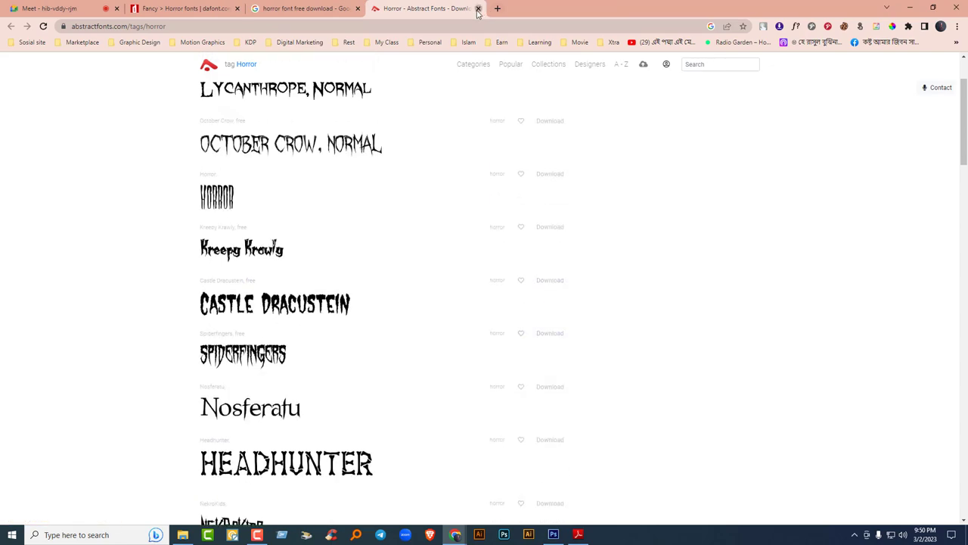
pyautogui.click(478, 8)
# Replace "horror" in the Google query and search for "restaurant font free download".
pyautogui.moveTo(139, 79); pyautogui.dragTo(35, 92)
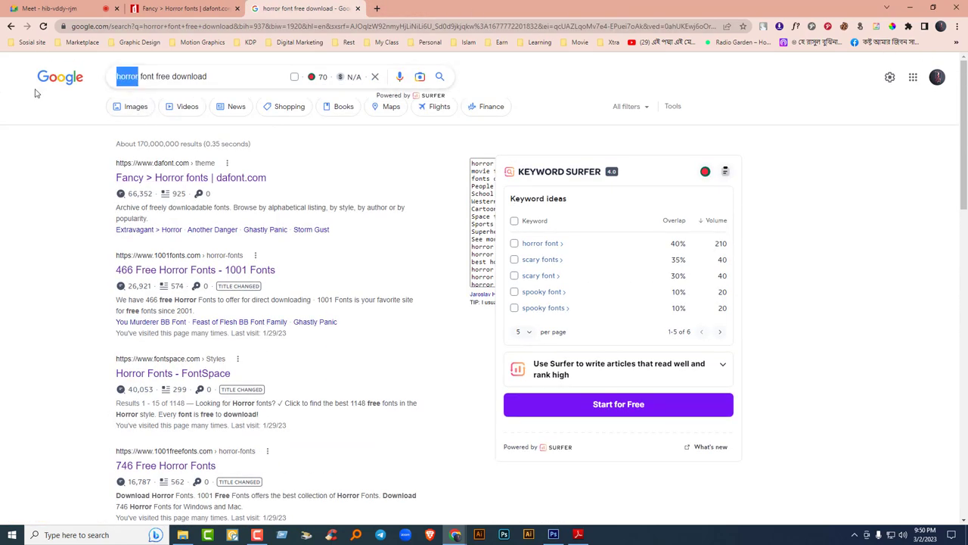
pyautogui.write('restora')
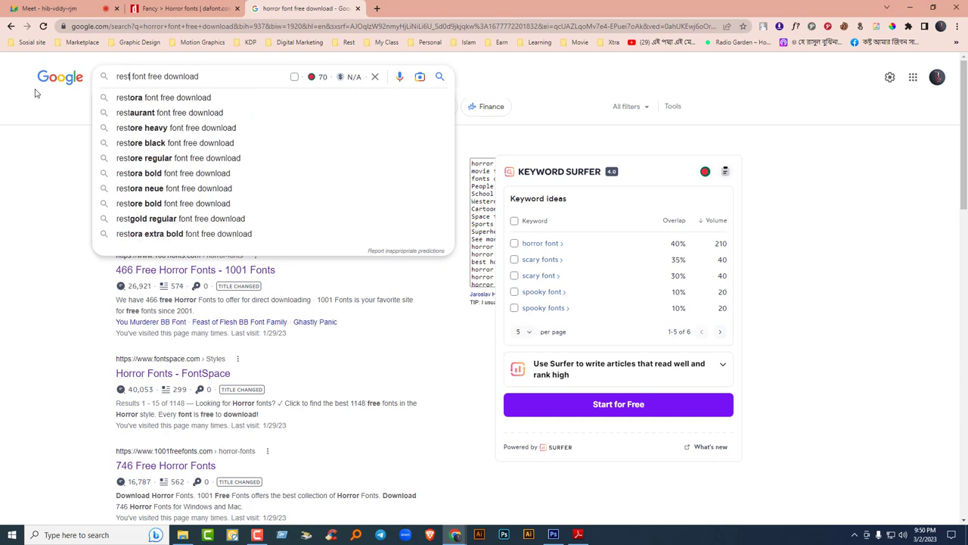
pyautogui.press('Down')
pyautogui.press('Down')
pyautogui.press('Return')
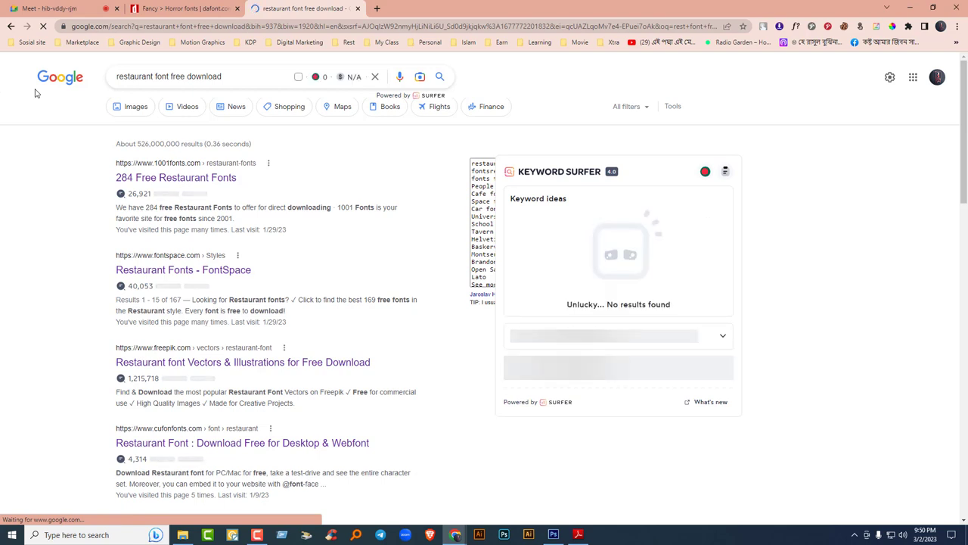
# Open the FontSpace, Freepik and CufonFonts restaurant font results in separate new tabs.
pyautogui.rightClick(157, 274)
pyautogui.click(186, 281)
pyautogui.scroll(-2, 178, 265)
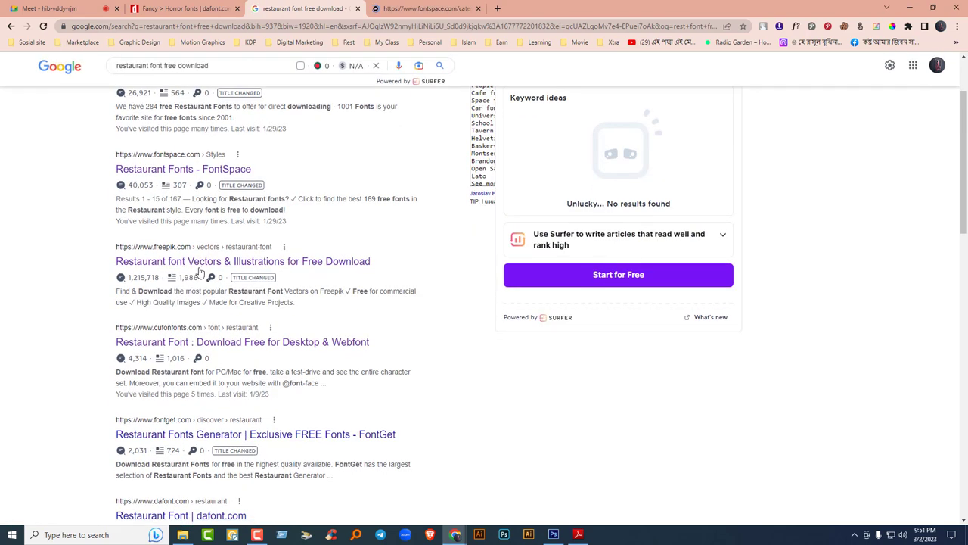
pyautogui.rightClick(176, 263)
pyautogui.click(192, 274)
pyautogui.scroll(-2, 193, 274)
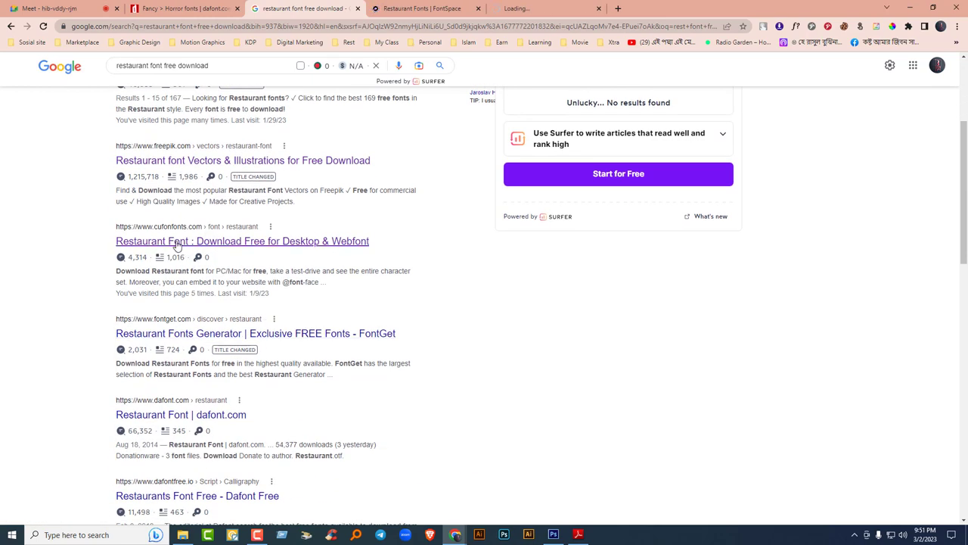
pyautogui.rightClick(176, 242)
pyautogui.click(194, 250)
# Skim the restaurant font samples on FontSpace and the restaurant lettering vectors on Freepik, closing each page after viewing it.
pyautogui.click(412, 8)
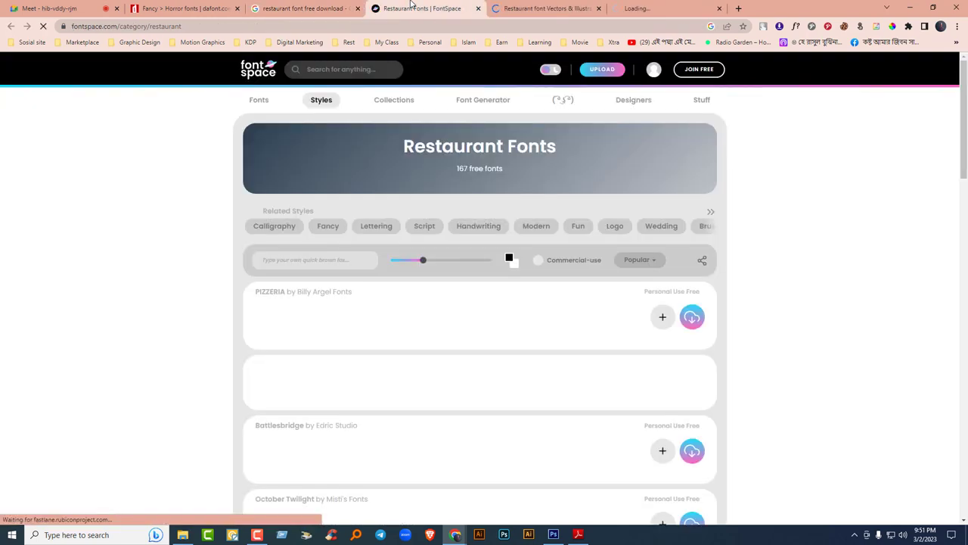
pyautogui.scroll(-4, 461, 279)
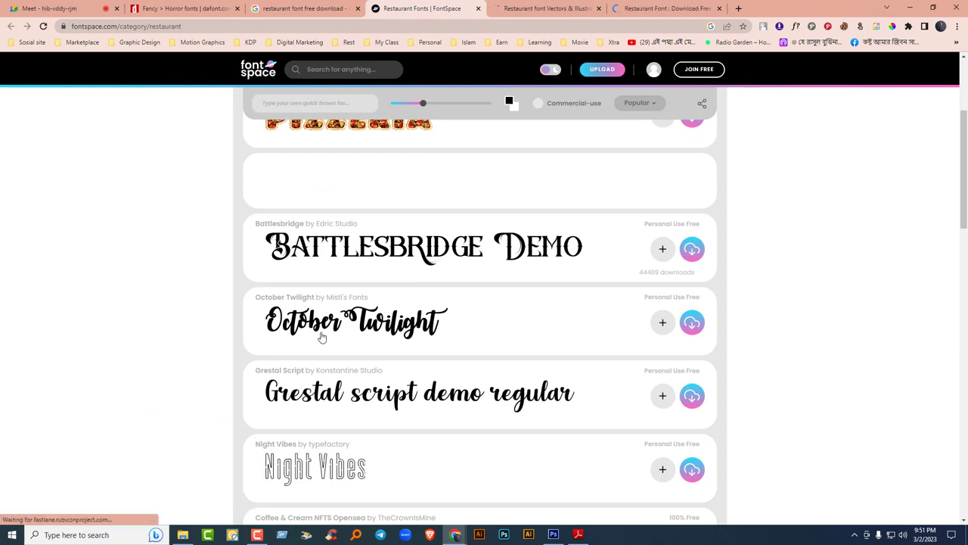
pyautogui.scroll(-4, 479, 350)
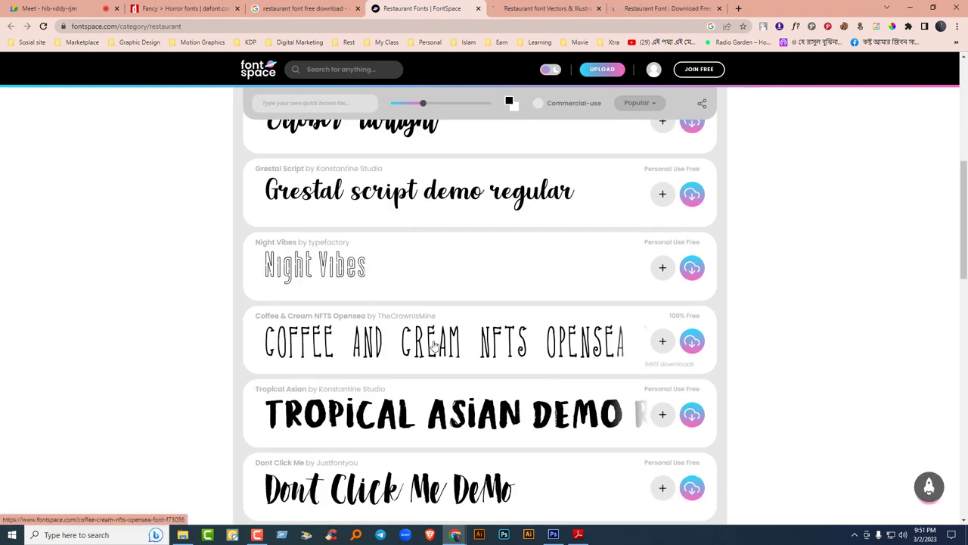
pyautogui.click(478, 9)
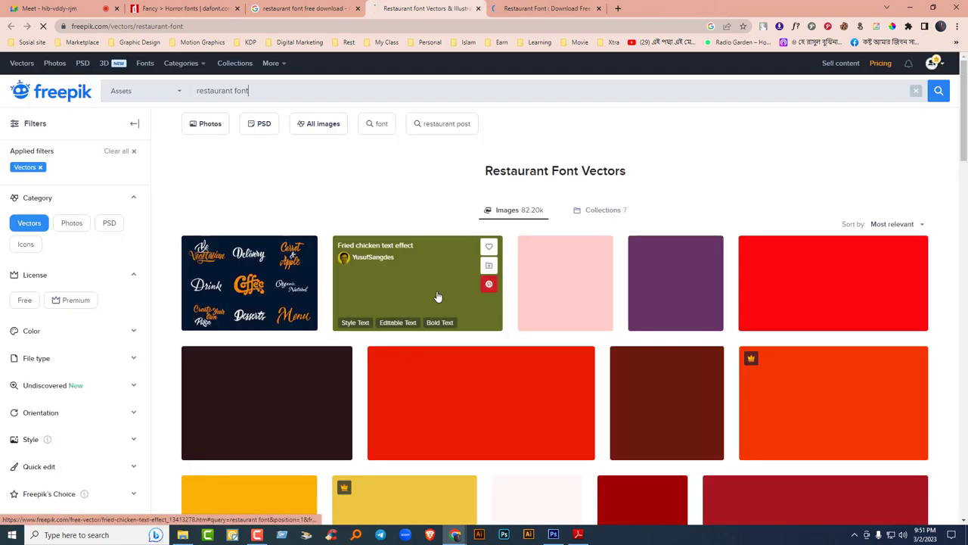
pyautogui.scroll(-5, 260, 333)
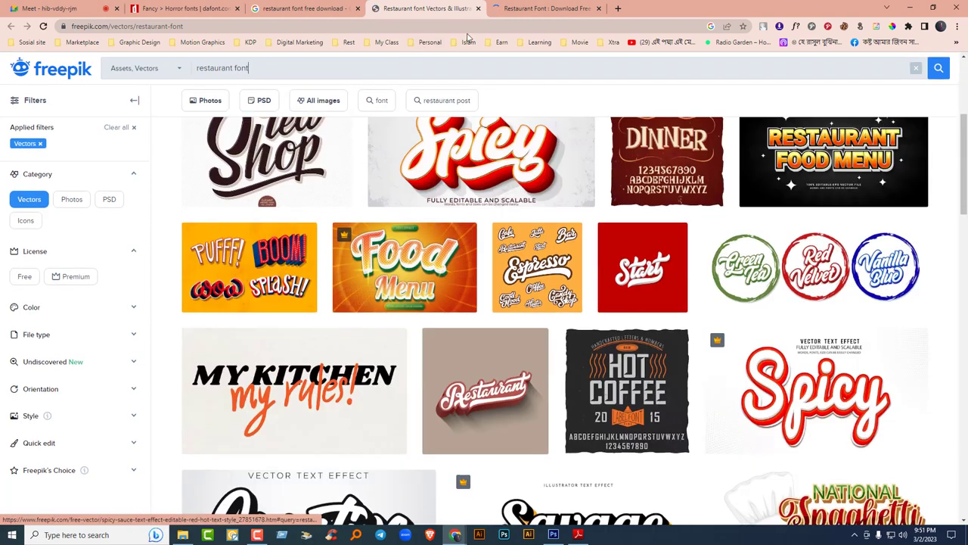
pyautogui.click(478, 8)
# Examine the Restaurant font's overview, sample text and similar fonts on its CufonFonts page.
pyautogui.scroll(-8, 401, 321)
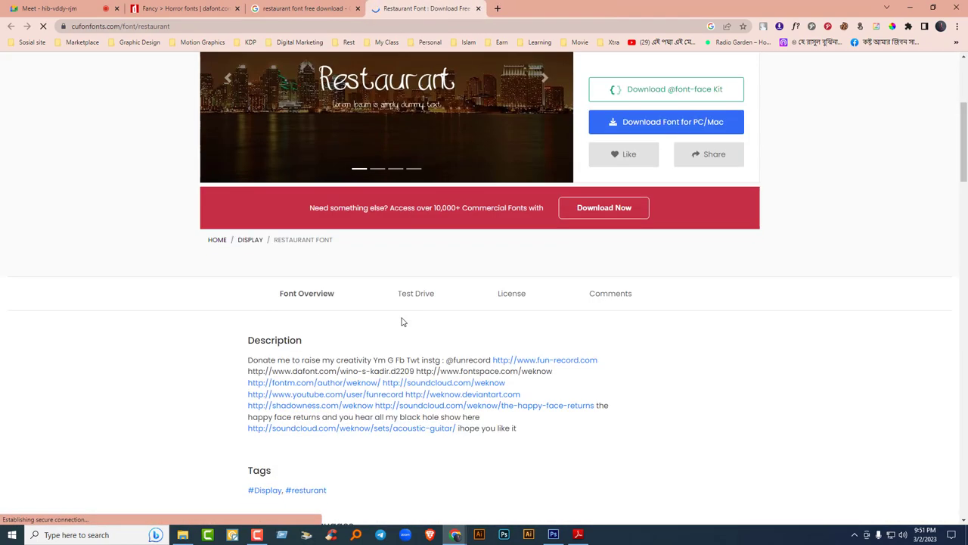
pyautogui.scroll(-15, 401, 320)
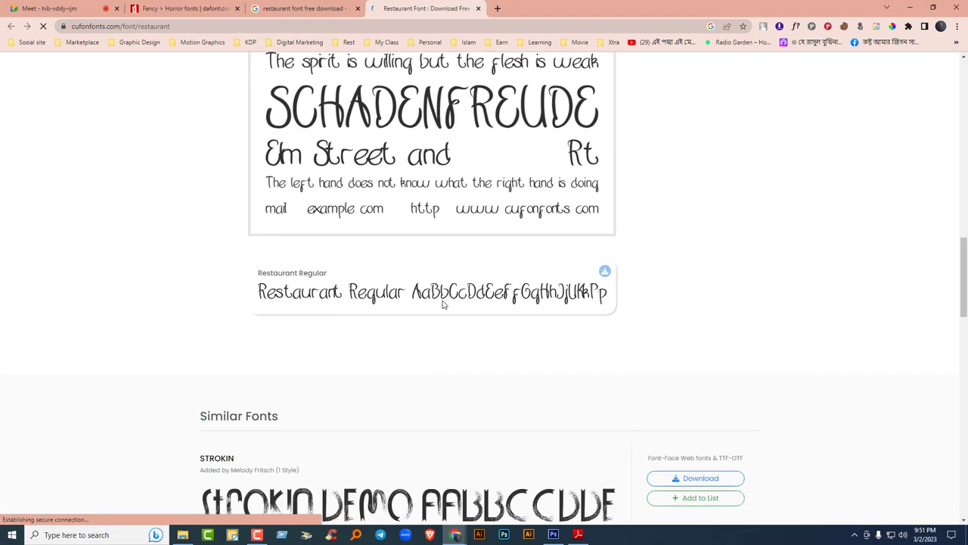
# Close the Restaurant font page and search Google for "roboto font free download".
pyautogui.click(478, 8)
pyautogui.scroll(3, 194, 288)
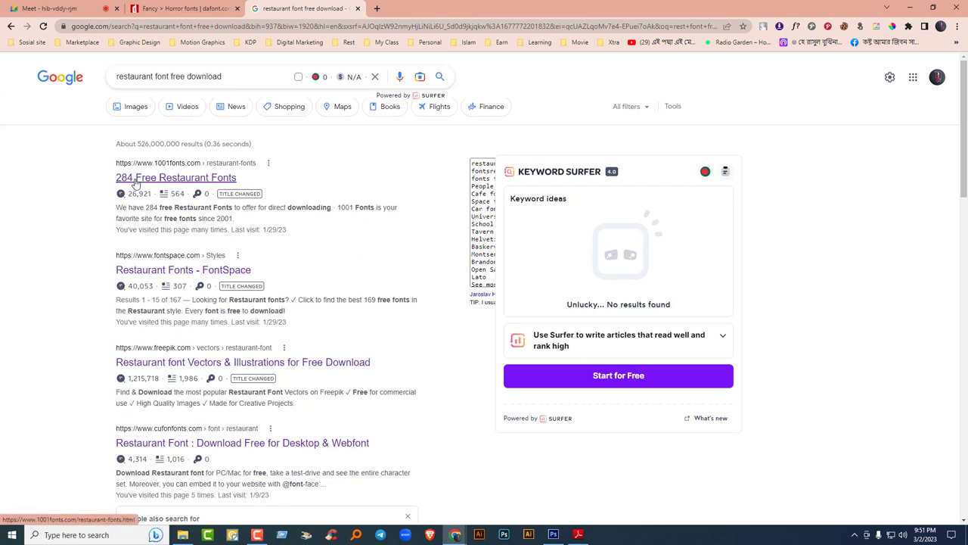
pyautogui.moveTo(153, 76); pyautogui.dragTo(75, 83)
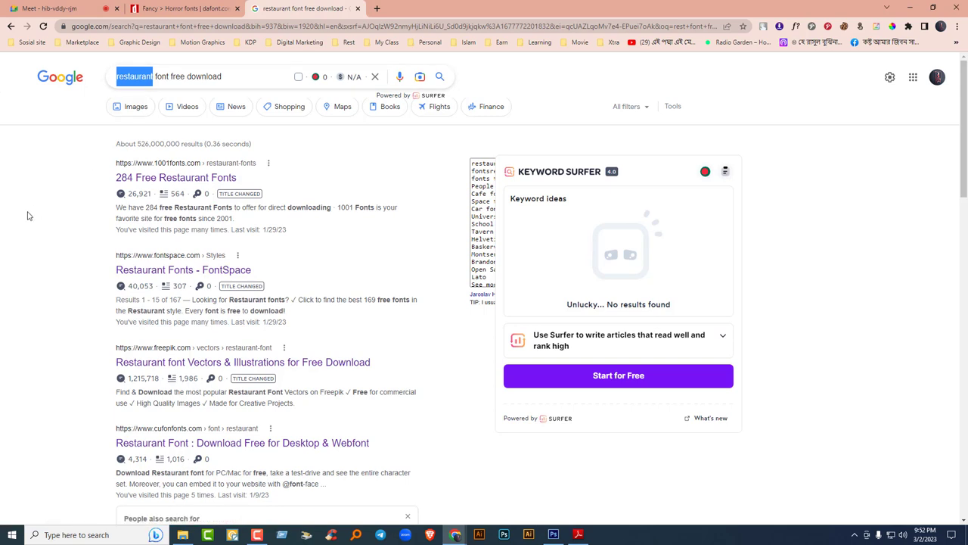
pyautogui.write('roboto')
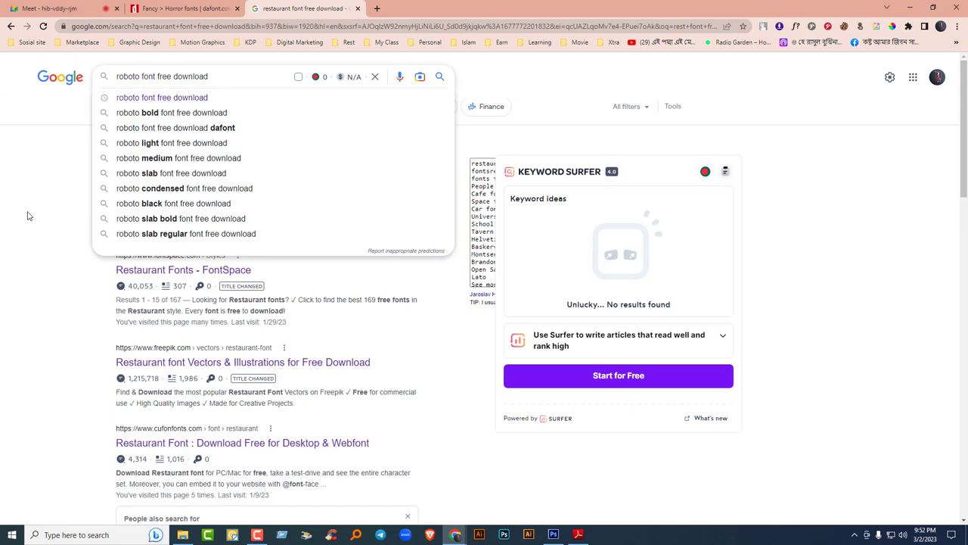
pyautogui.press('Return')
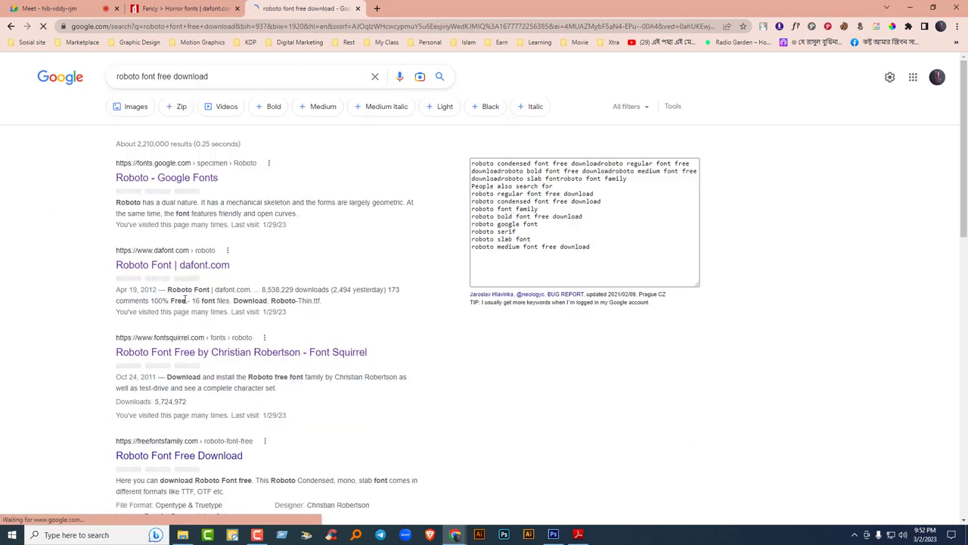
# Open the Google Fonts and Font Squirrel results for Roboto in separate new tabs.
pyautogui.scroll(-3, 121, 281)
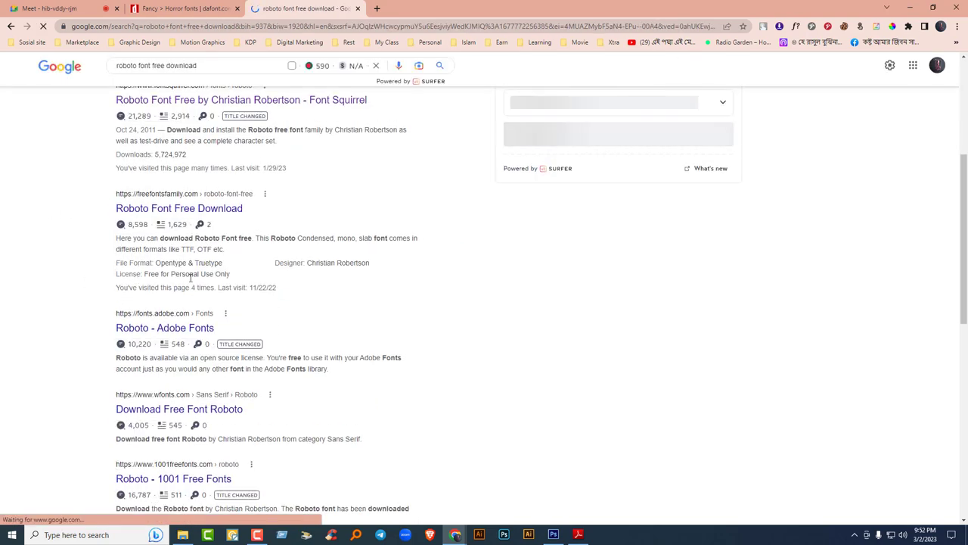
pyautogui.scroll(3, 190, 278)
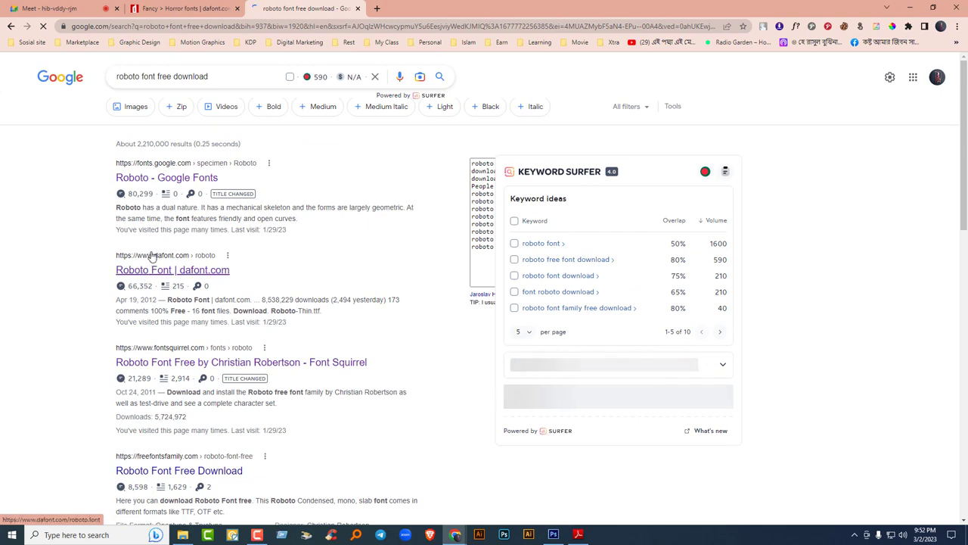
pyautogui.rightClick(162, 178)
pyautogui.click(197, 183)
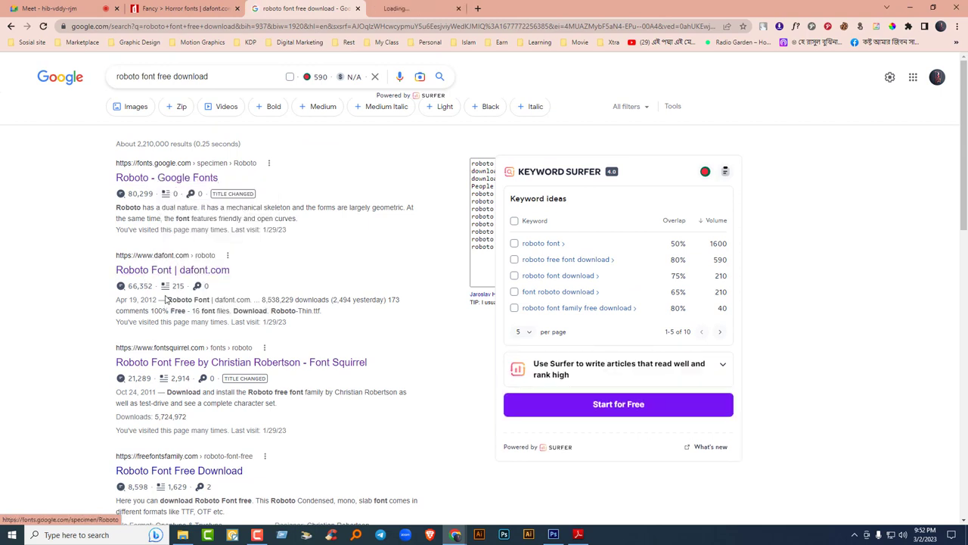
pyautogui.scroll(-1, 163, 287)
pyautogui.rightClick(153, 315)
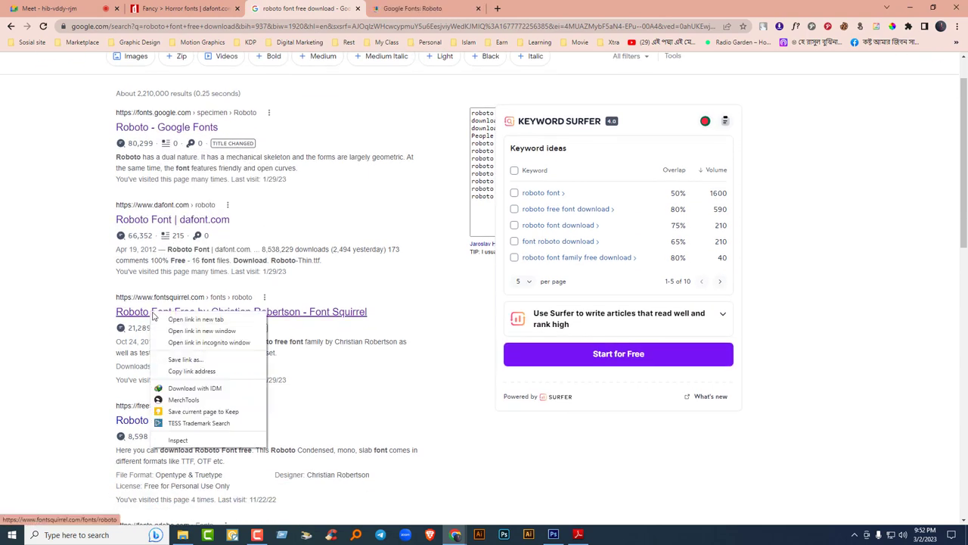
pyautogui.click(193, 318)
# Download the Roboto family from its Google Fonts page as Roboto.zip, and close that page.
pyautogui.click(414, 8)
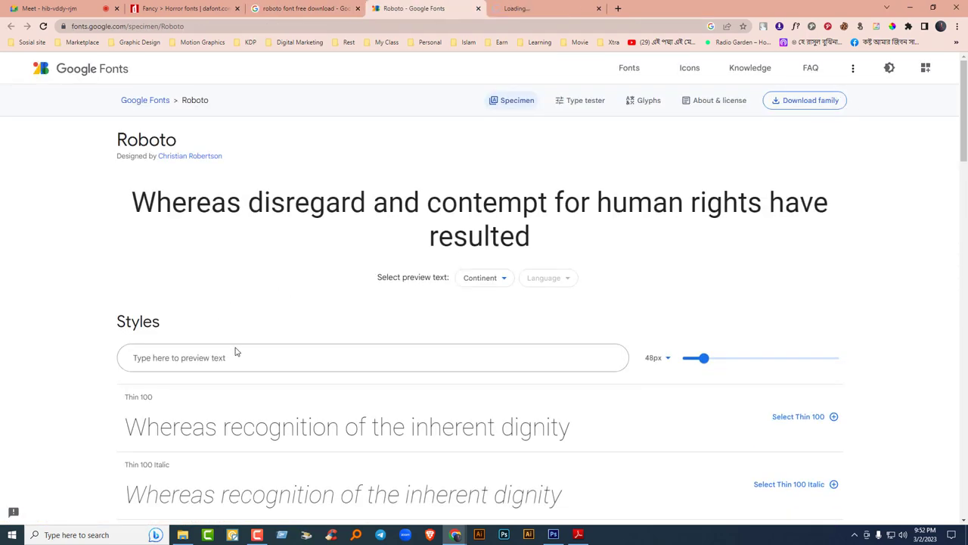
pyautogui.scroll(-3, 234, 351)
pyautogui.scroll(-9, 283, 267)
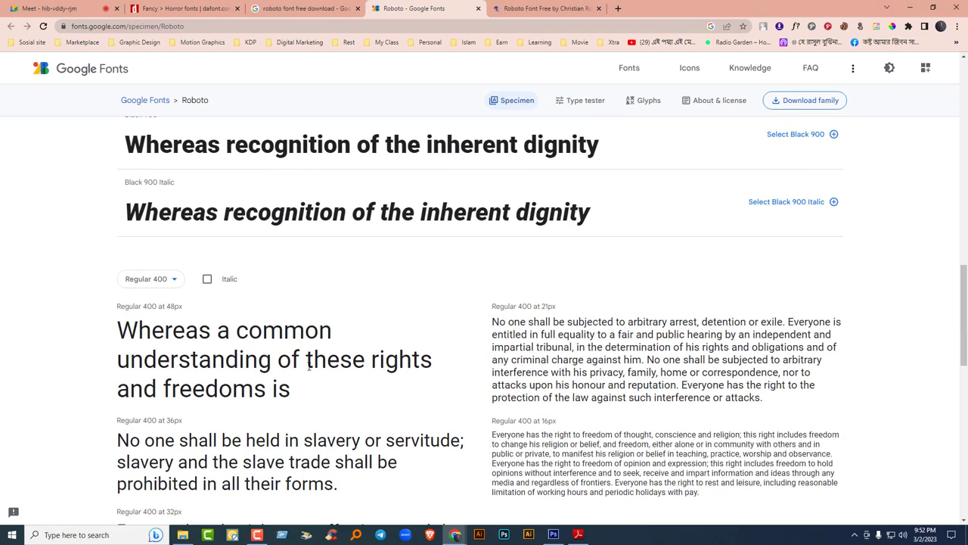
pyautogui.scroll(10, 309, 366)
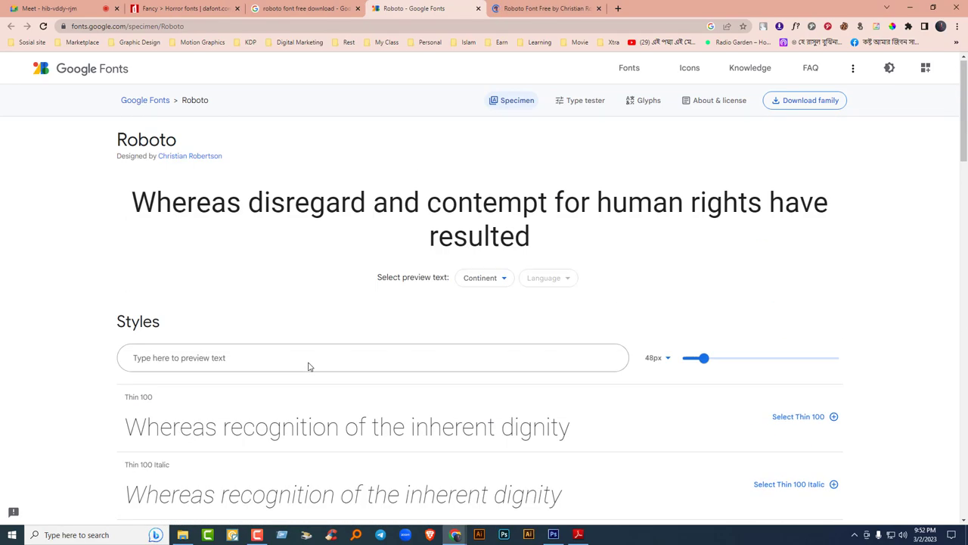
pyautogui.click(821, 104)
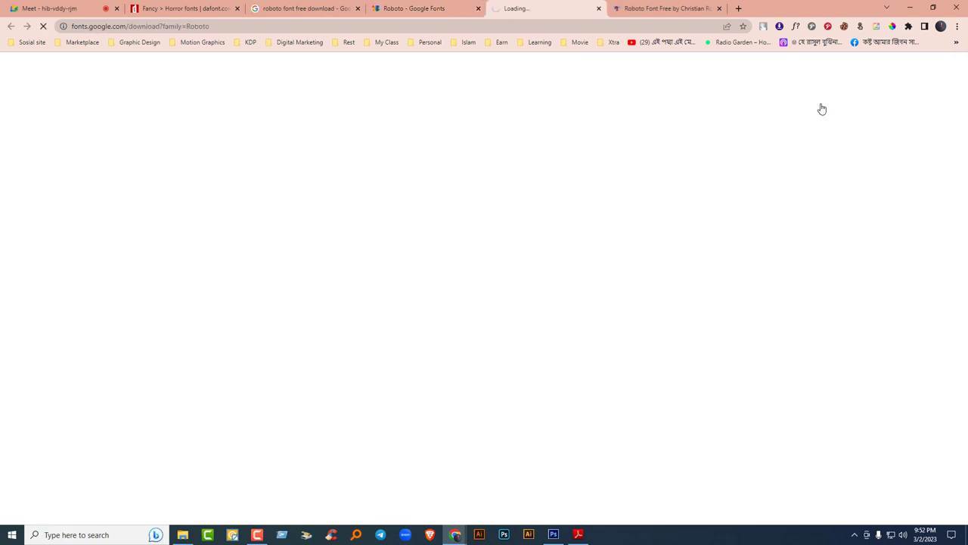
pyautogui.click(458, 302)
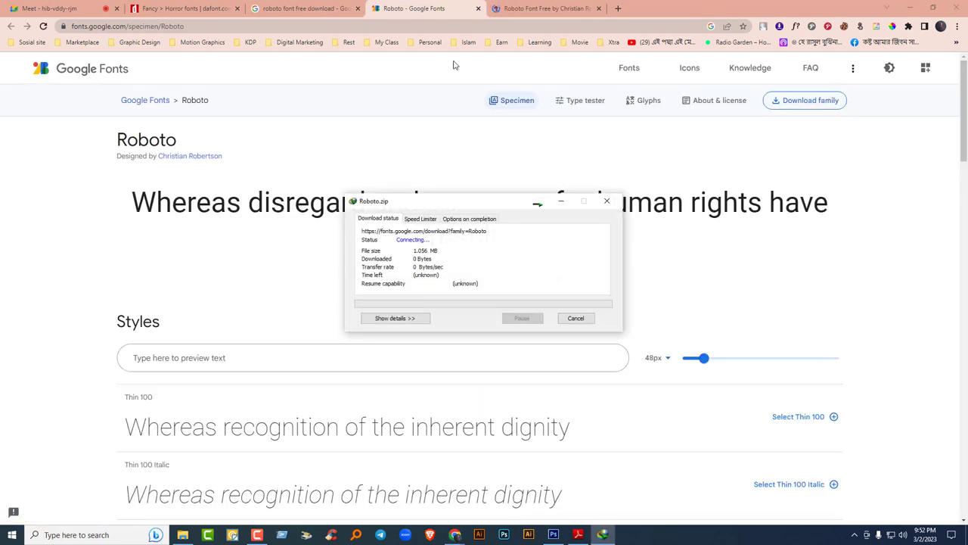
pyautogui.click(478, 9)
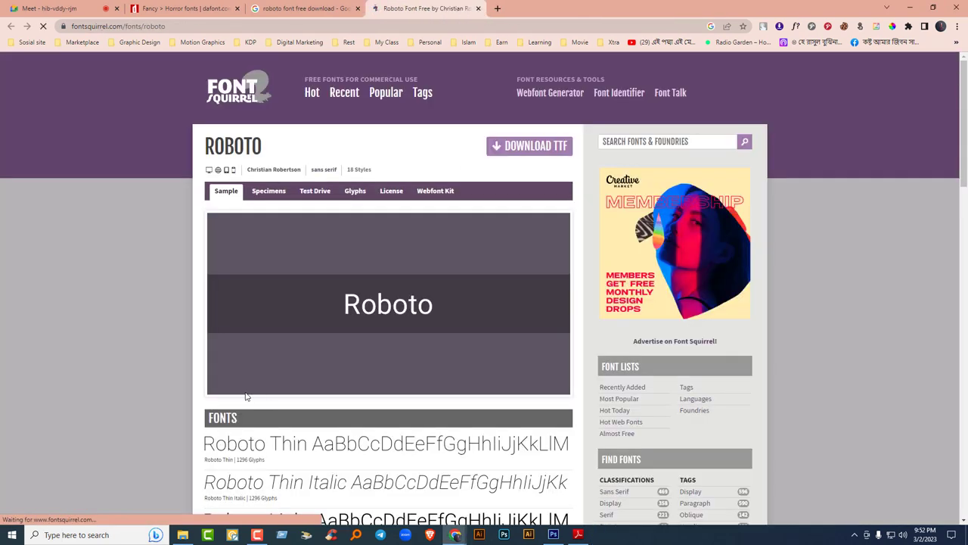
# Download the Roboto TTF package from Font Squirrel and close its page.
pyautogui.scroll(-3, 249, 397)
pyautogui.scroll(3, 341, 394)
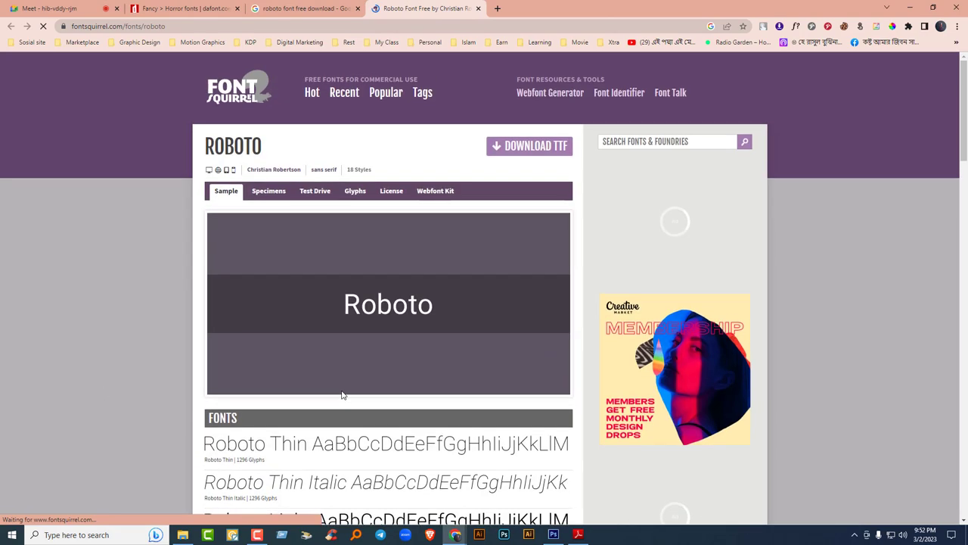
pyautogui.click(515, 146)
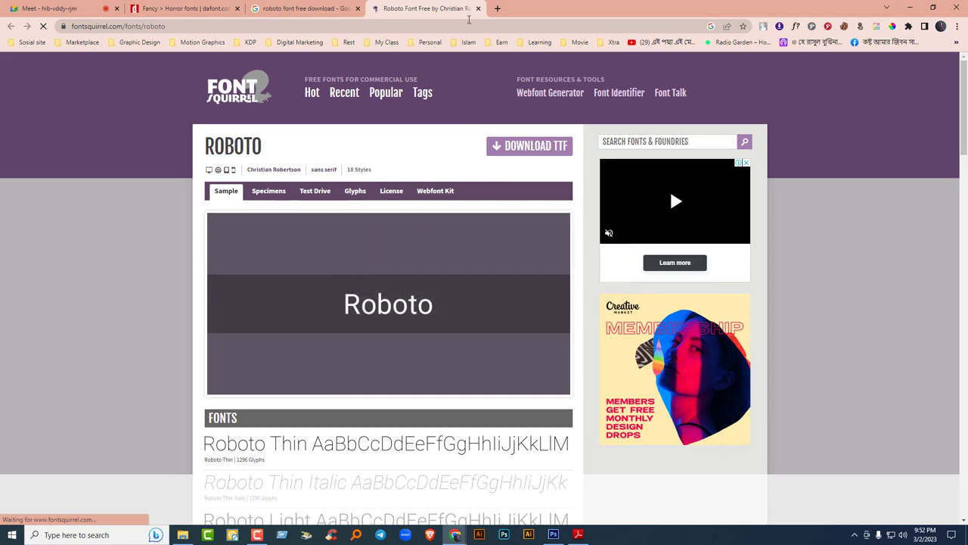
pyautogui.click(478, 8)
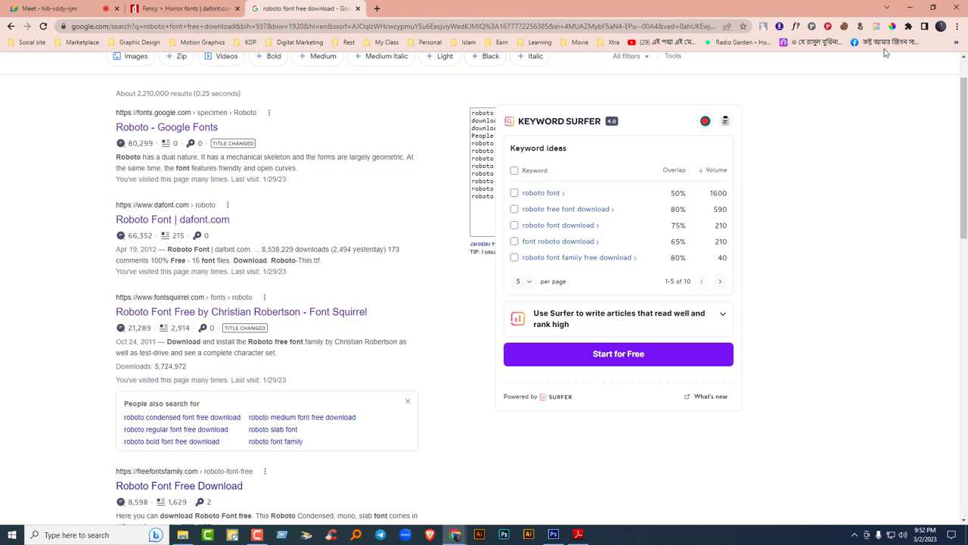
# Minimize the browser and Photoshop, switch to File Explorer, and open the Compressed folder inside Downloads.
pyautogui.click(909, 6)
pyautogui.click(913, 5)
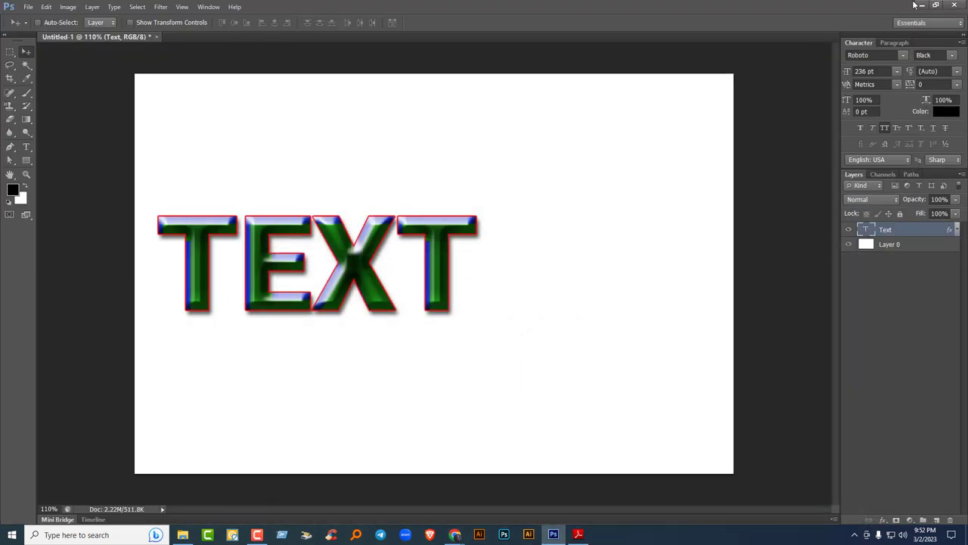
pyautogui.click(921, 4)
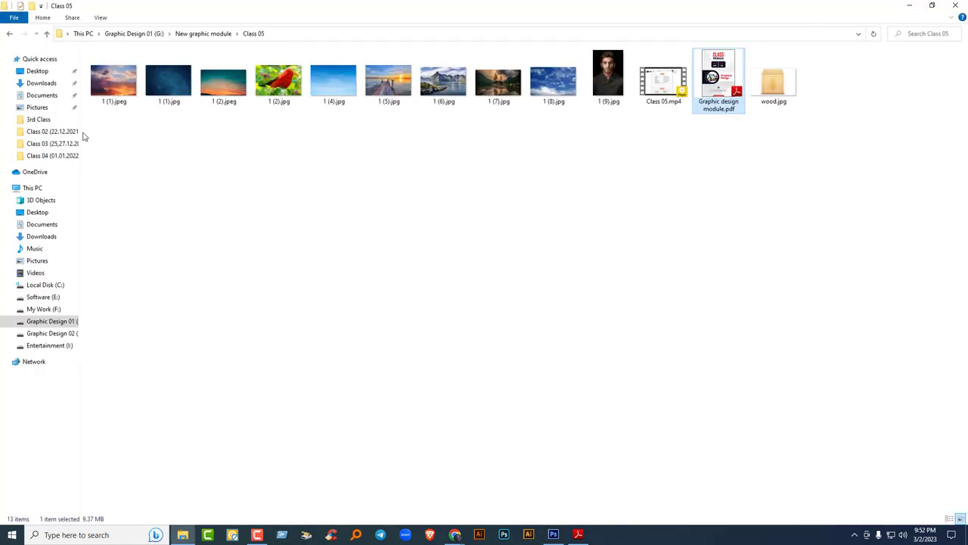
pyautogui.click(42, 83)
pyautogui.doubleClick(112, 90)
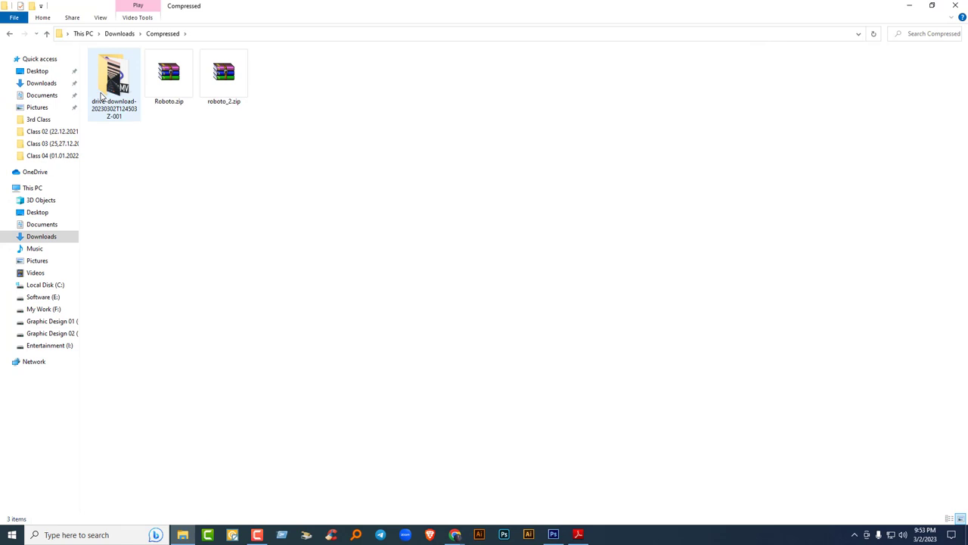
# Check the drive-download folder's contents, then delete that folder and roboto_2.zip from the Compressed folder.
pyautogui.doubleClick(101, 95)
pyautogui.click(10, 35)
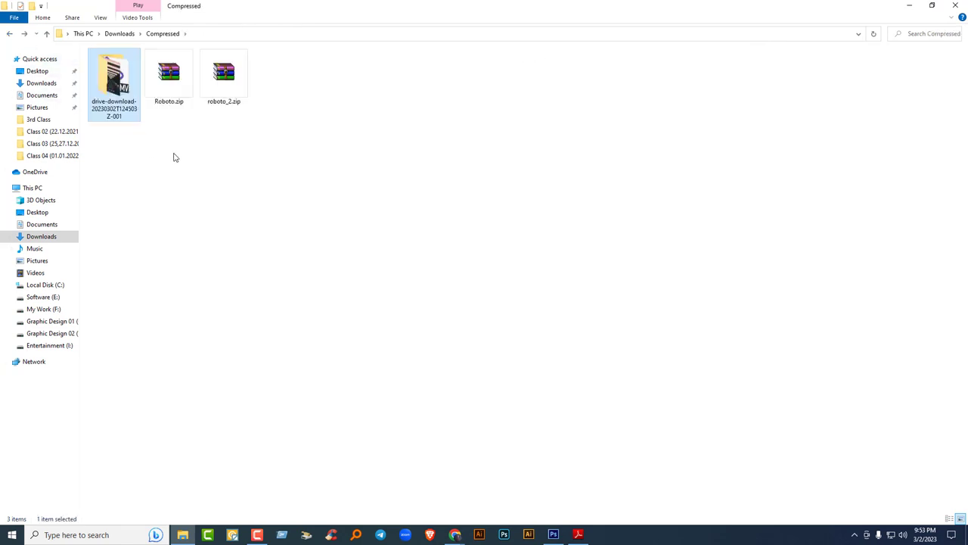
pyautogui.press('Delete')
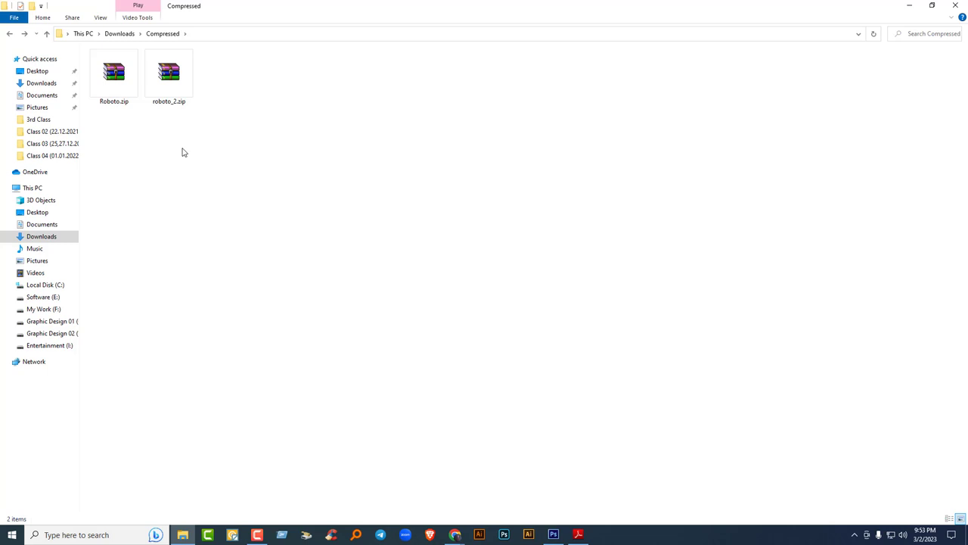
pyautogui.click(170, 89)
pyautogui.press('Delete')
# Extract Roboto.zip into a Roboto folder at the default destination path, and delete the original archive.
pyautogui.click(118, 72)
pyautogui.rightClick(119, 71)
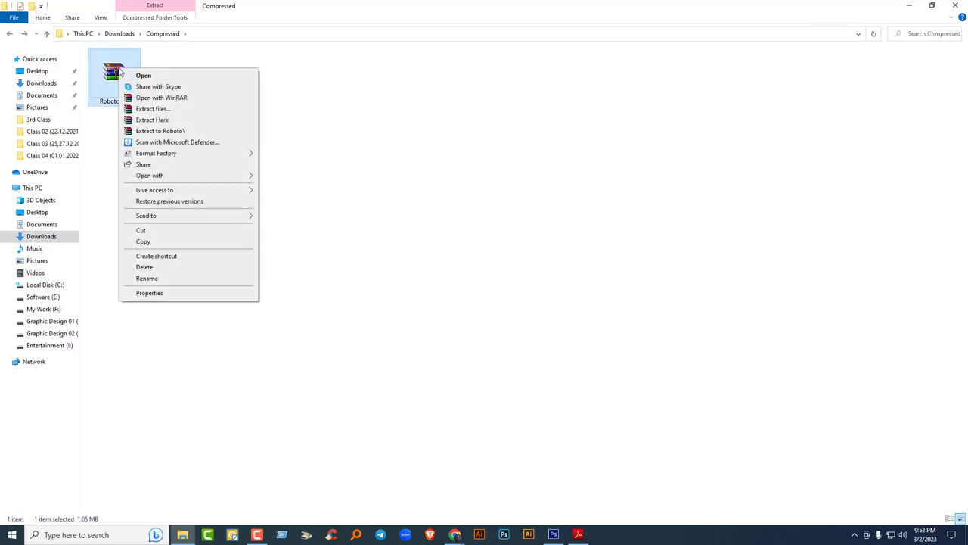
pyautogui.click(147, 108)
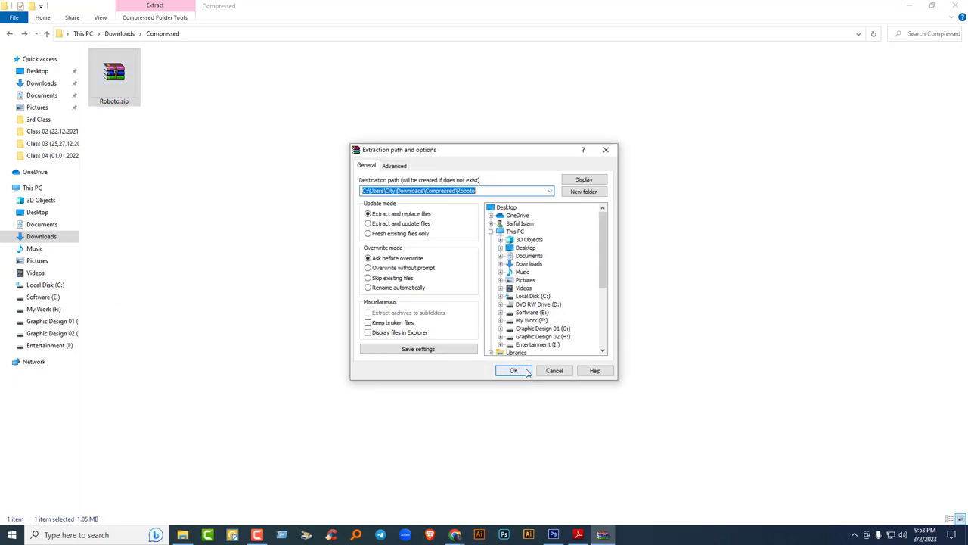
pyautogui.click(521, 373)
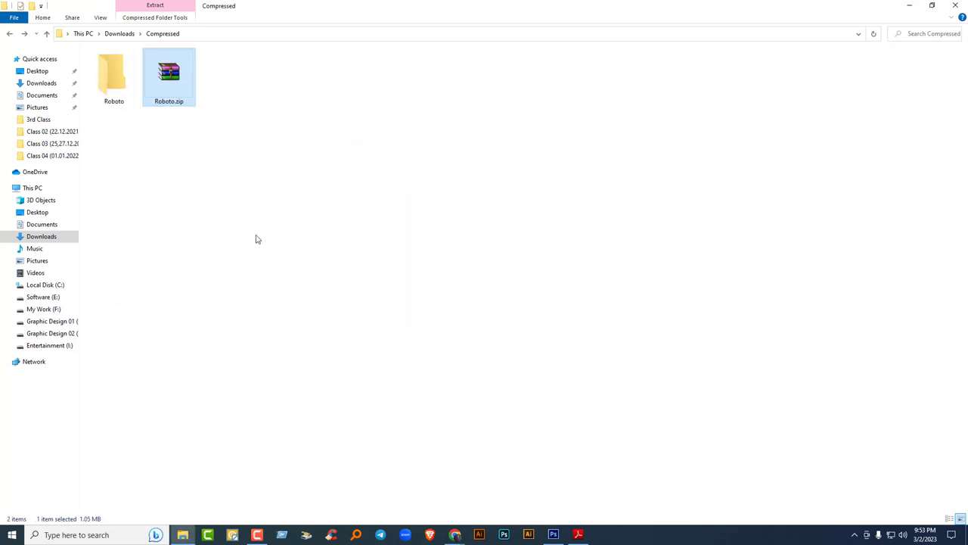
pyautogui.press('Delete')
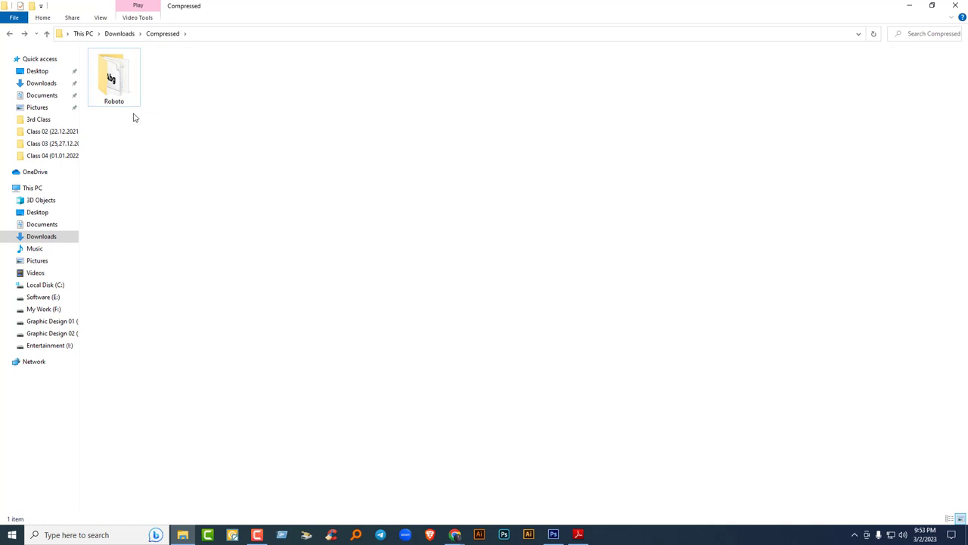
# Open the extracted Roboto folder and examine its TrueType font files, telling them apart from LICENSE.txt.
pyautogui.doubleClick(110, 75)
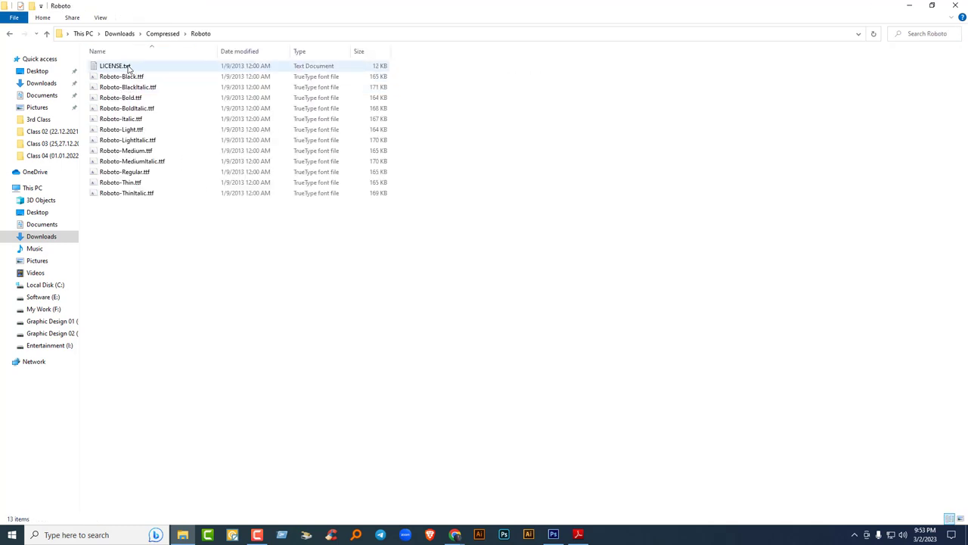
pyautogui.click(96, 68)
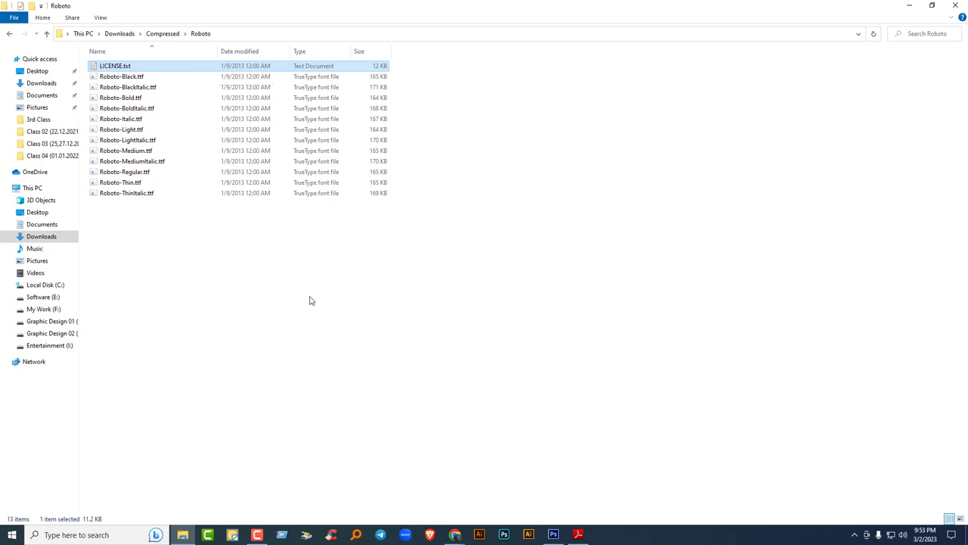
pyautogui.click(208, 284)
pyautogui.click(122, 77)
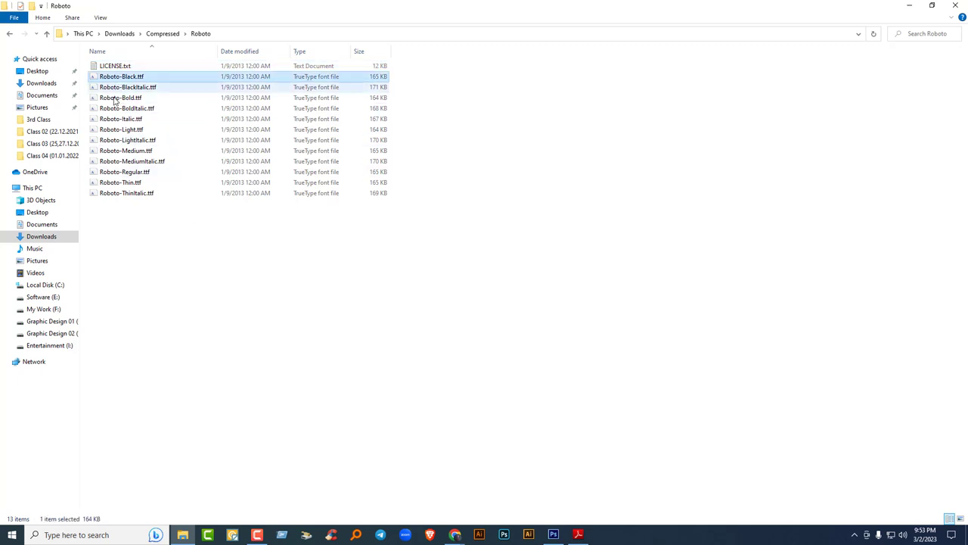
pyautogui.click(115, 99)
pyautogui.click(129, 195)
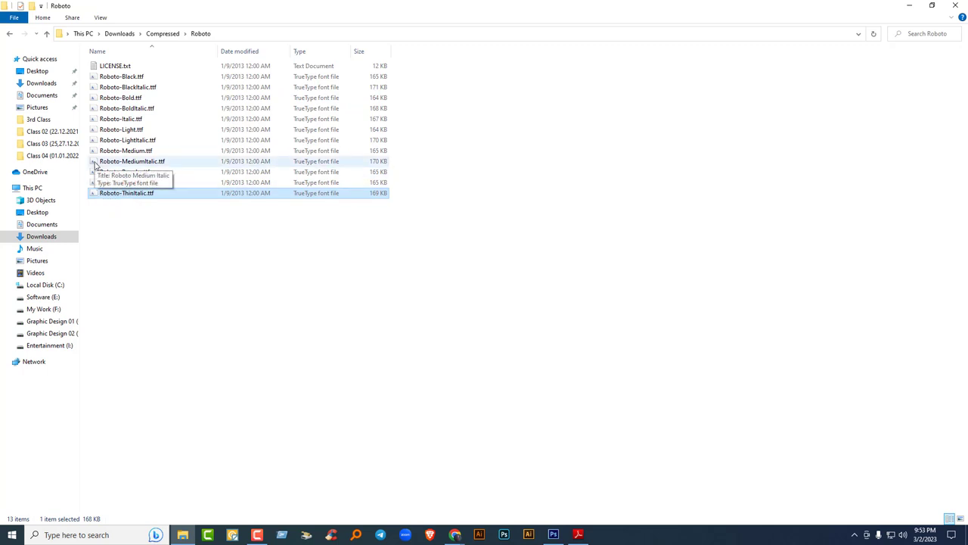
pyautogui.moveTo(192, 229); pyautogui.dragTo(157, 84)
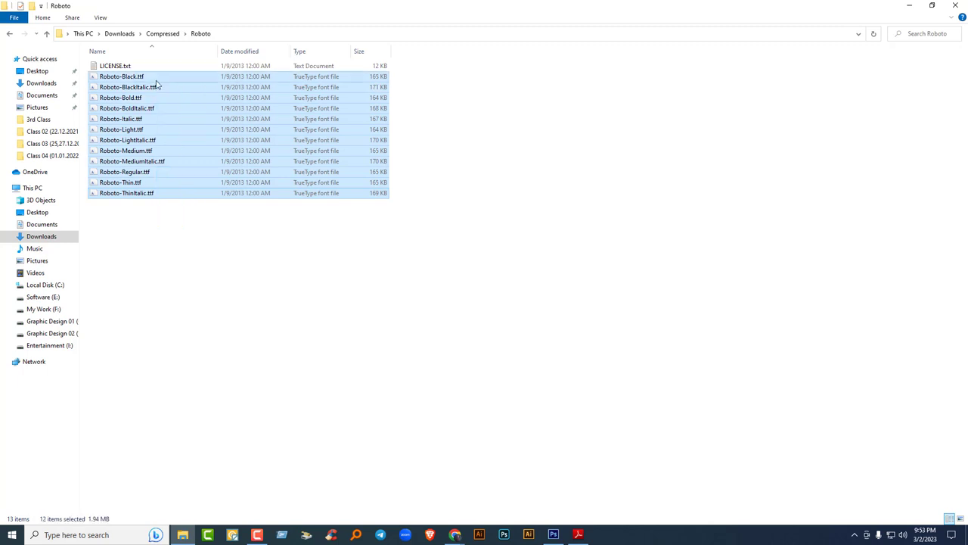
pyautogui.click(171, 68)
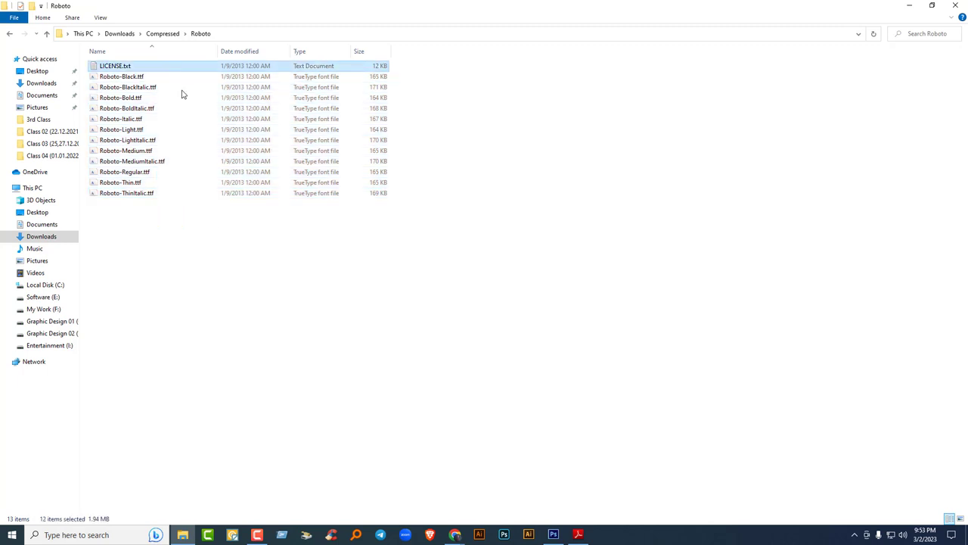
pyautogui.click(248, 235)
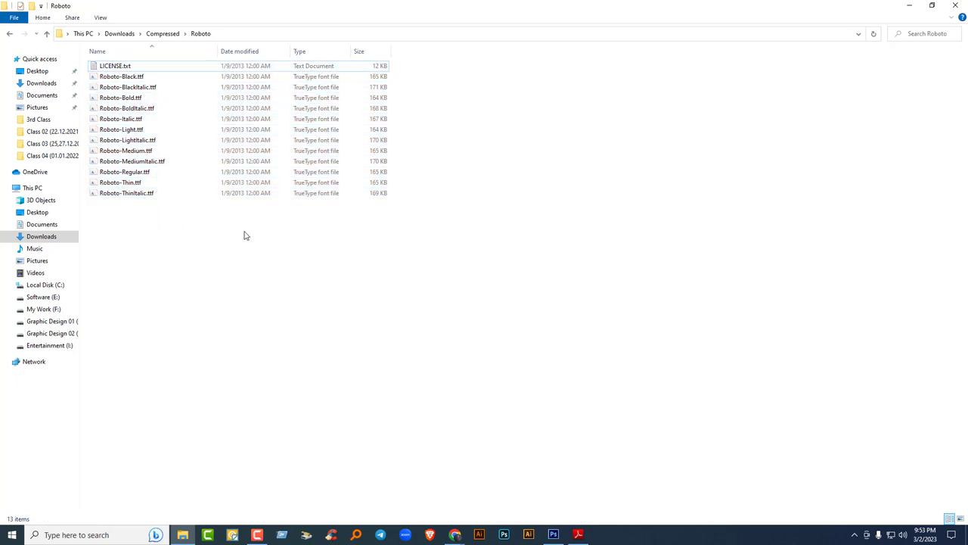
# Select all the files in the extracted Roboto folder and install the fonts for all users.
pyautogui.click(151, 78)
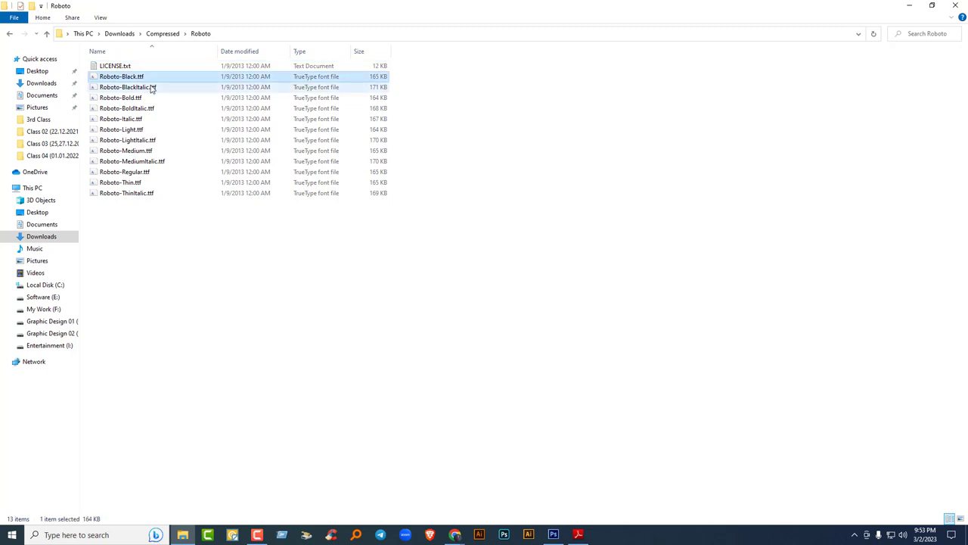
pyautogui.click(152, 88)
pyautogui.click(222, 220)
pyautogui.moveTo(182, 243); pyautogui.dragTo(216, 4)
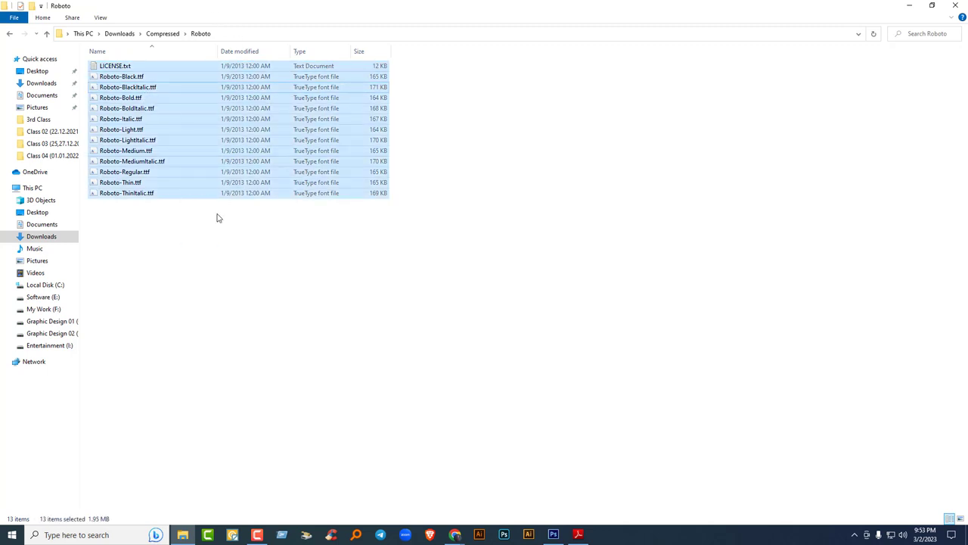
pyautogui.moveTo(216, 217); pyautogui.dragTo(211, 3)
pyautogui.click(320, 249)
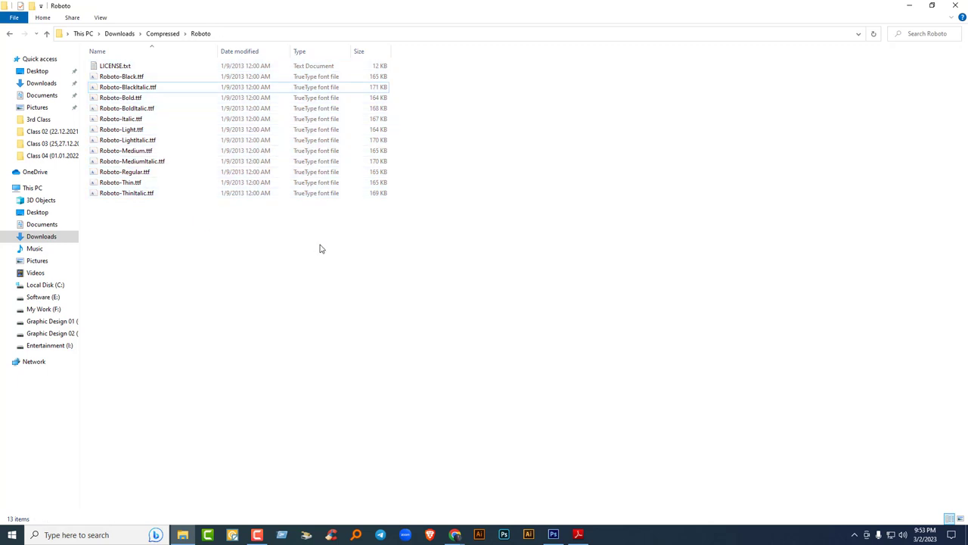
pyautogui.hotkey('ctrl', 'a')
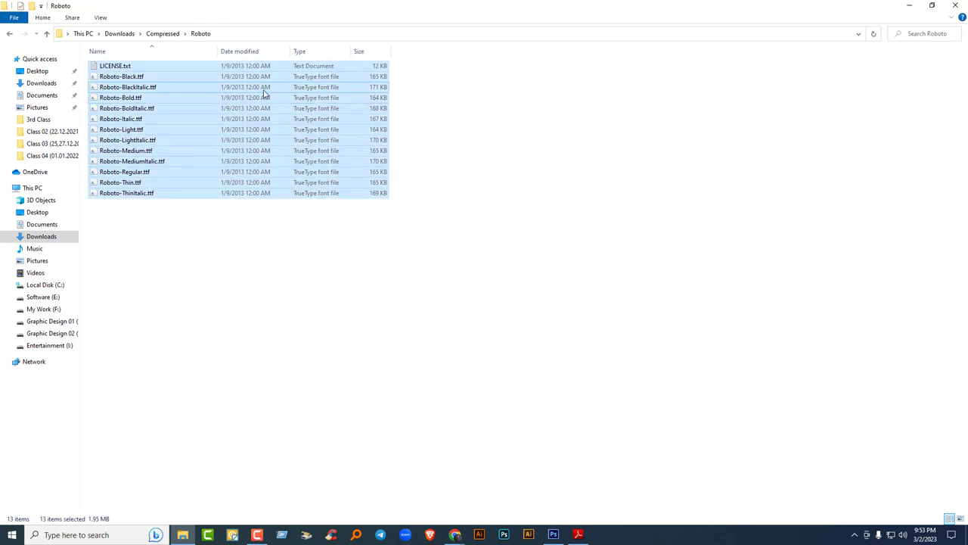
pyautogui.rightClick(174, 111)
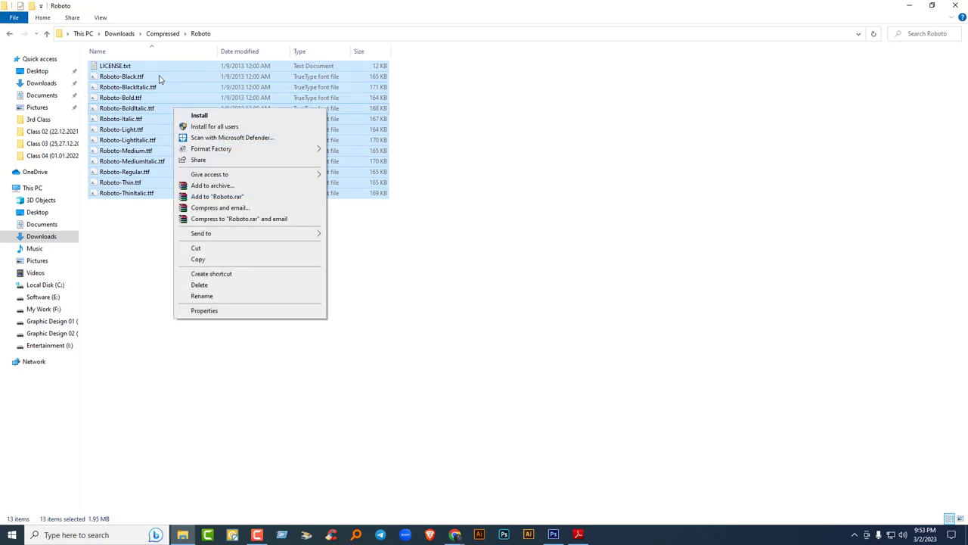
pyautogui.click(212, 127)
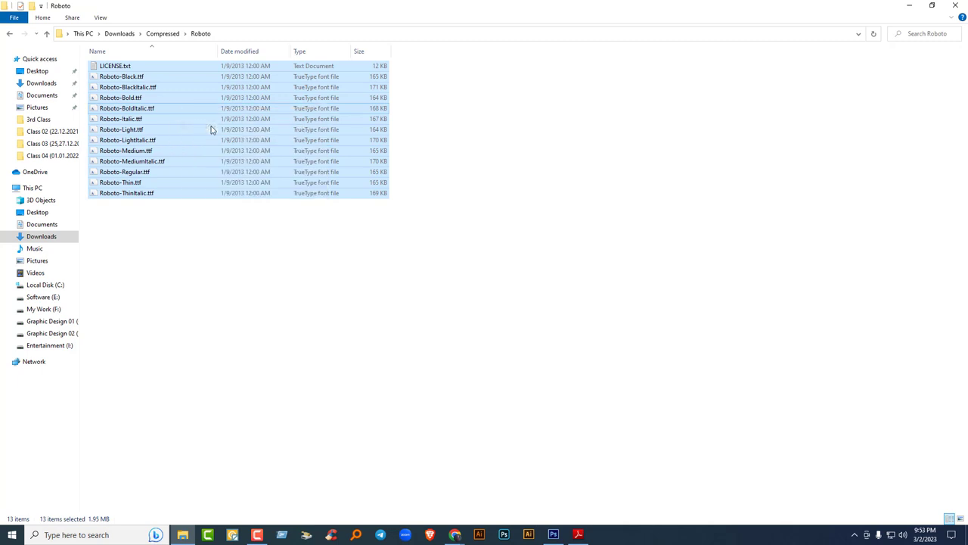
# Decline replacing the already installed Roboto fonts for all current items, and dismiss the LICENSE.txt notice.
pyautogui.moveTo(475, 221); pyautogui.dragTo(262, 240)
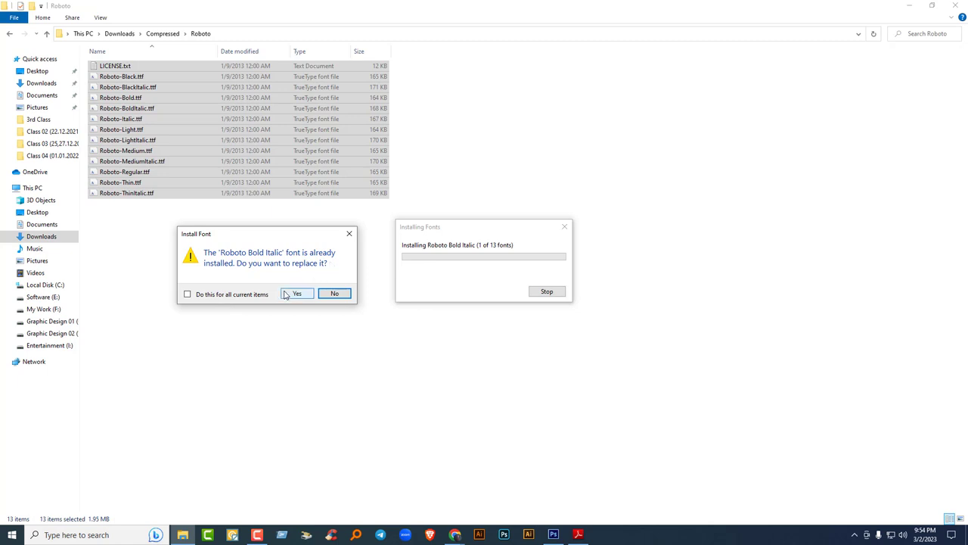
pyautogui.click(187, 295)
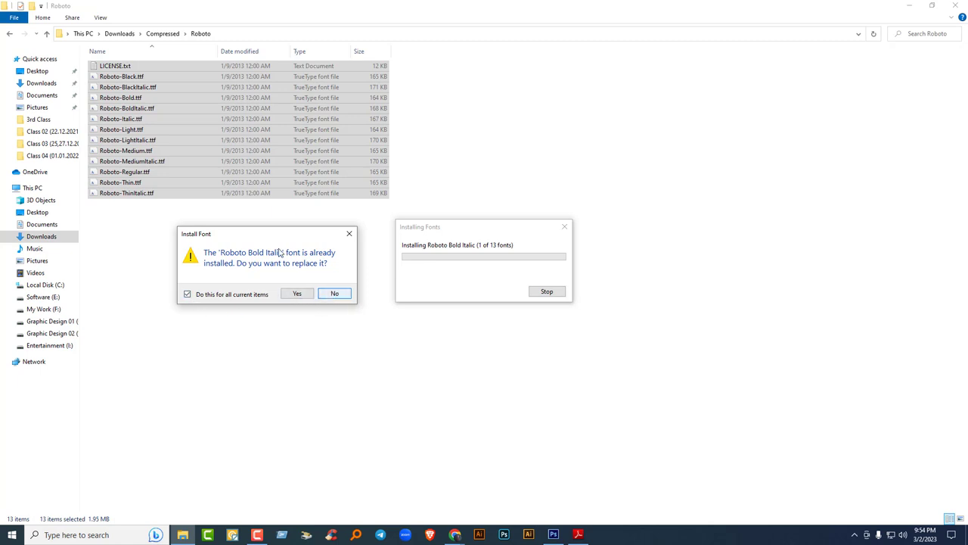
pyautogui.click(325, 294)
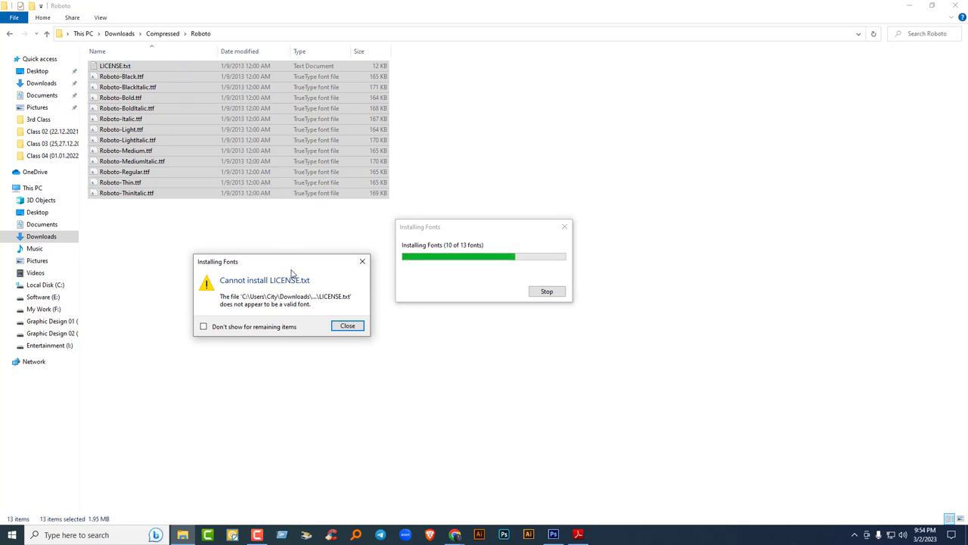
pyautogui.click(347, 325)
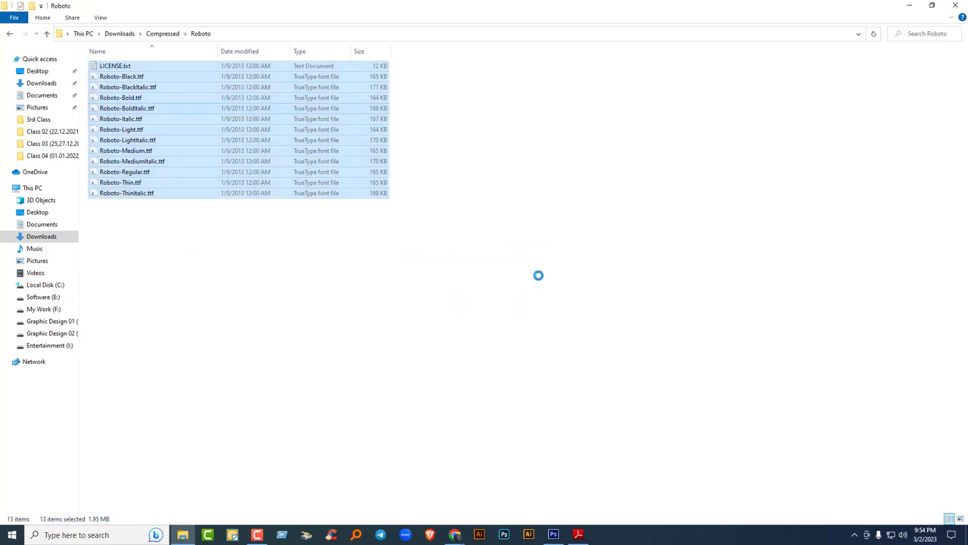
pyautogui.click(536, 277)
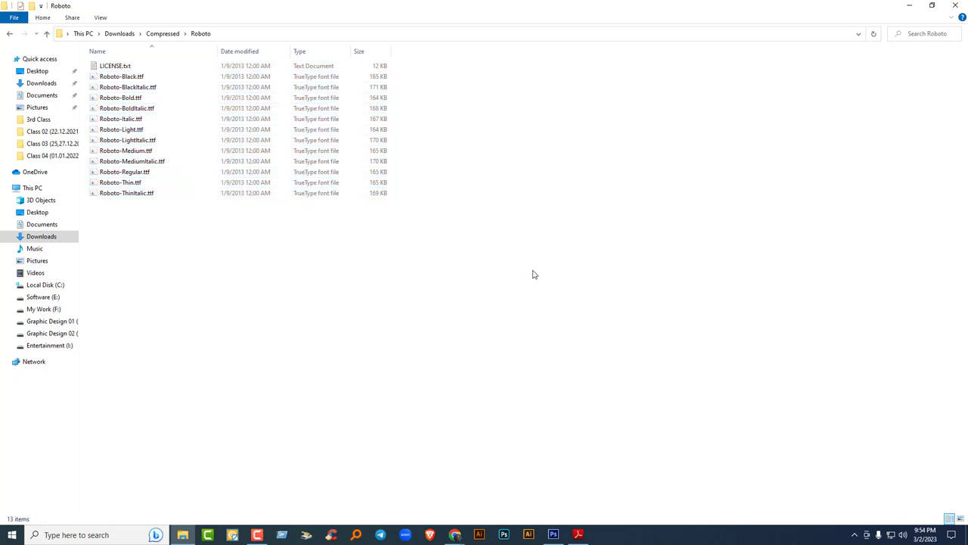
# Delete the extracted Roboto folder from the Compressed folder and close the File Explorer window.
pyautogui.hotkey('alt', 'Up')
pyautogui.press('Delete')
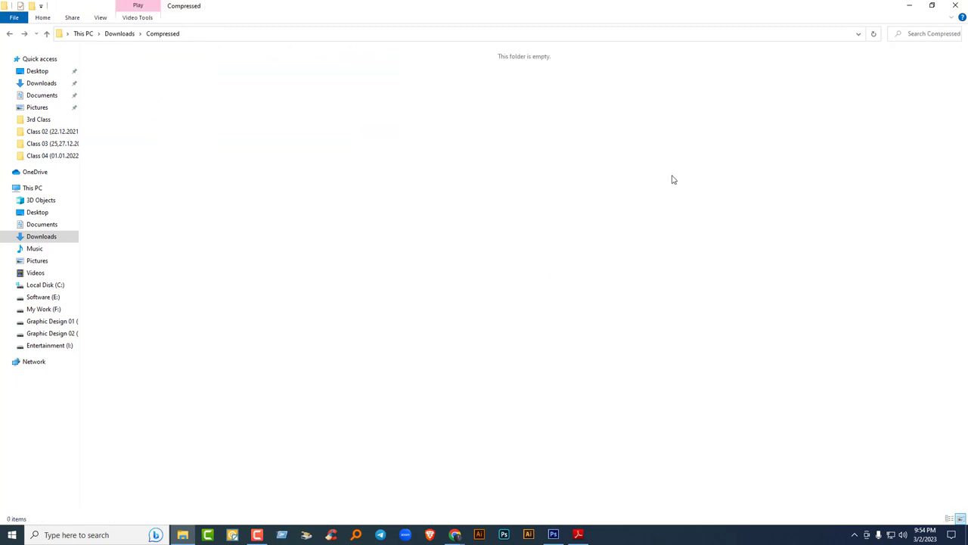
pyautogui.click(955, 6)
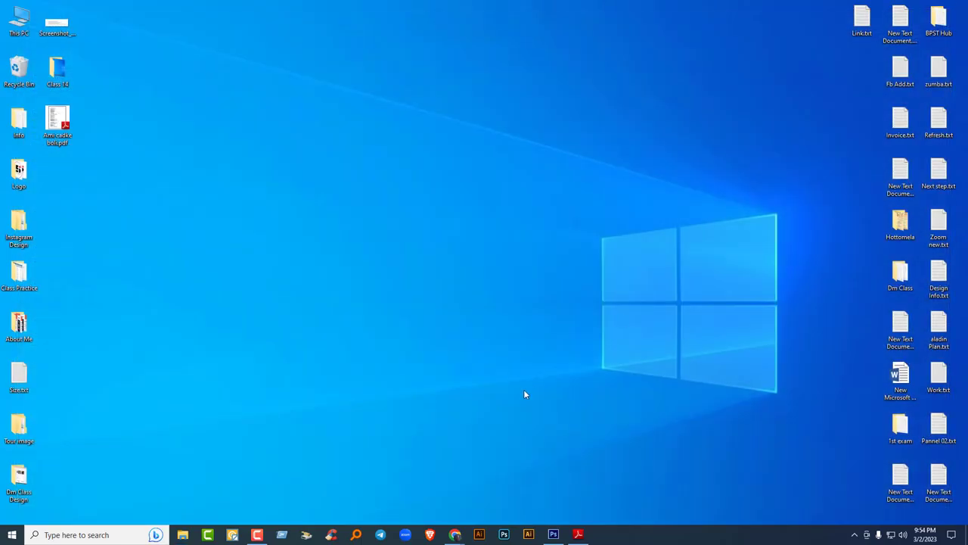
# Check the Text layer's font family in Photoshop, then minimize it and switch to Graphic design module.pdf in Adobe Reader.
pyautogui.click(553, 532)
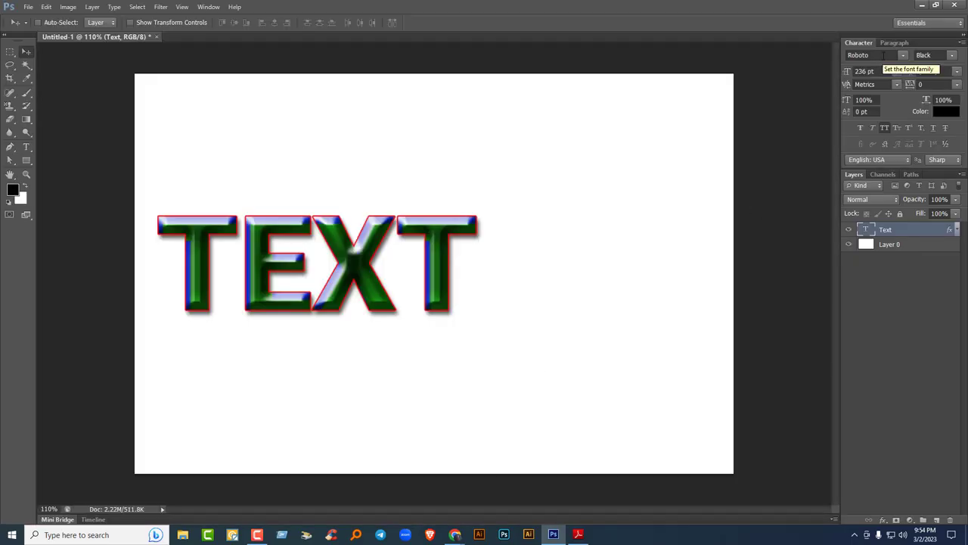
pyautogui.click(884, 55)
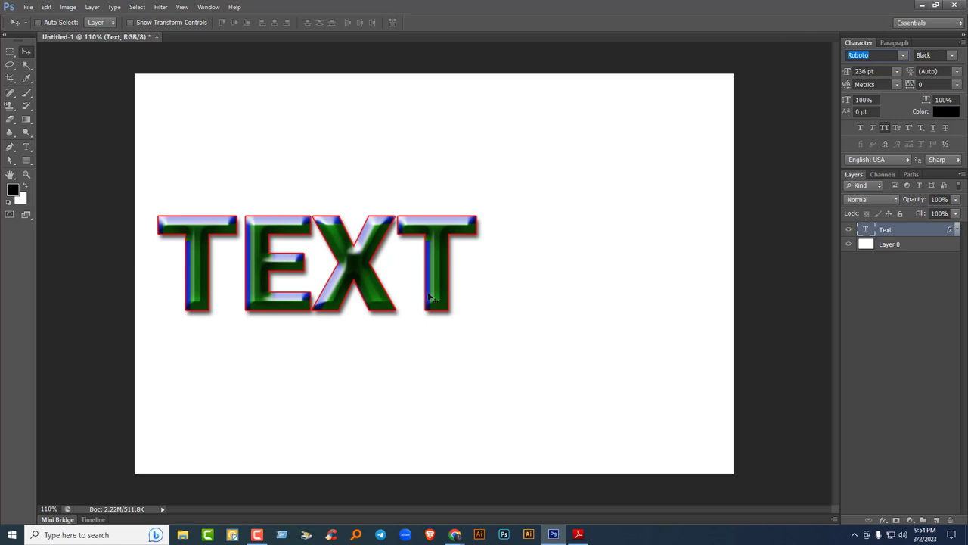
pyautogui.click(921, 5)
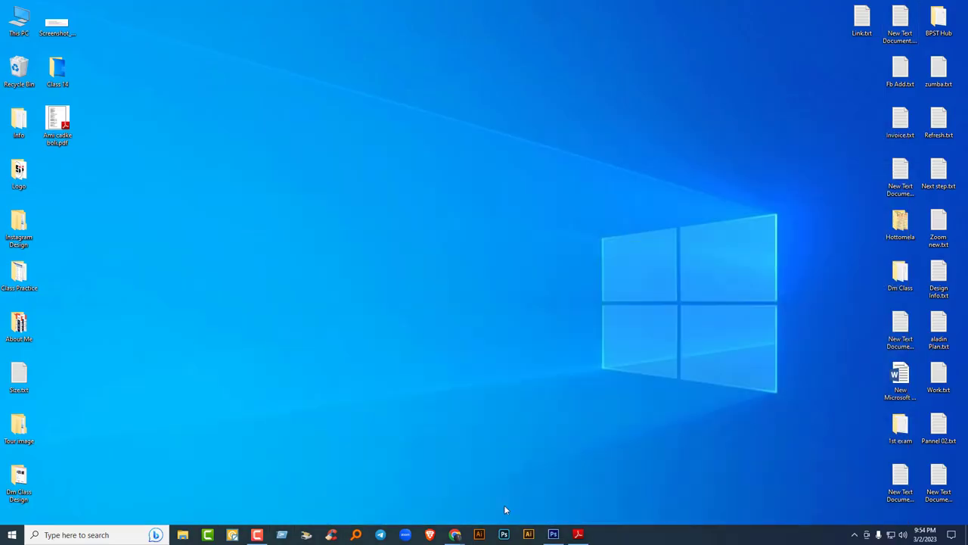
pyautogui.click(577, 535)
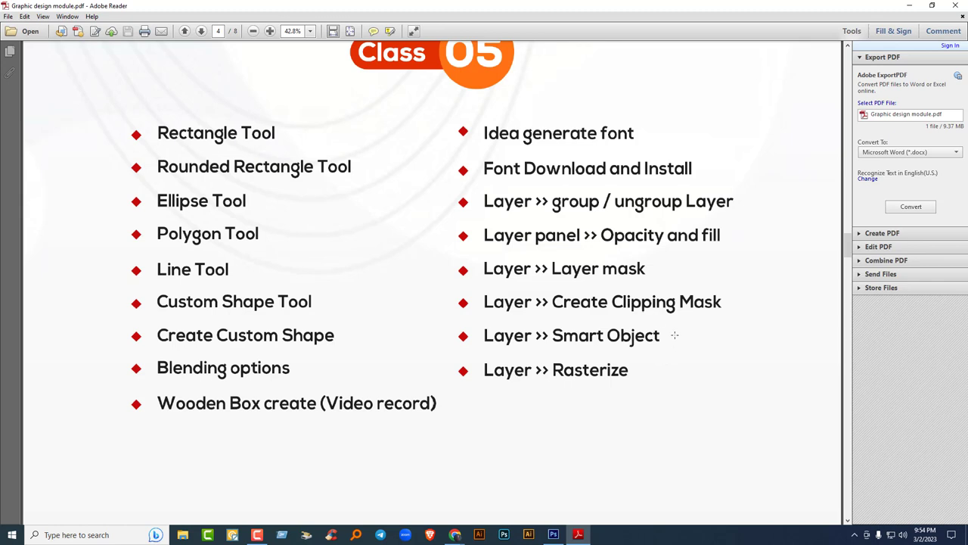
# Switch to the Google Meet call in Chrome, check its remaining time, and dismiss the call extension offer.
pyautogui.moveTo(454, 534)
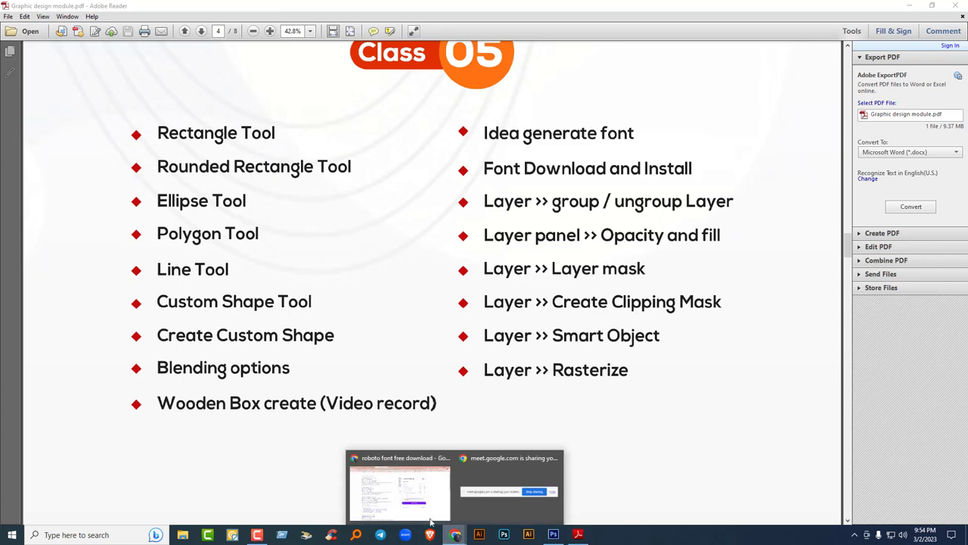
pyautogui.click(400, 488)
pyautogui.click(53, 8)
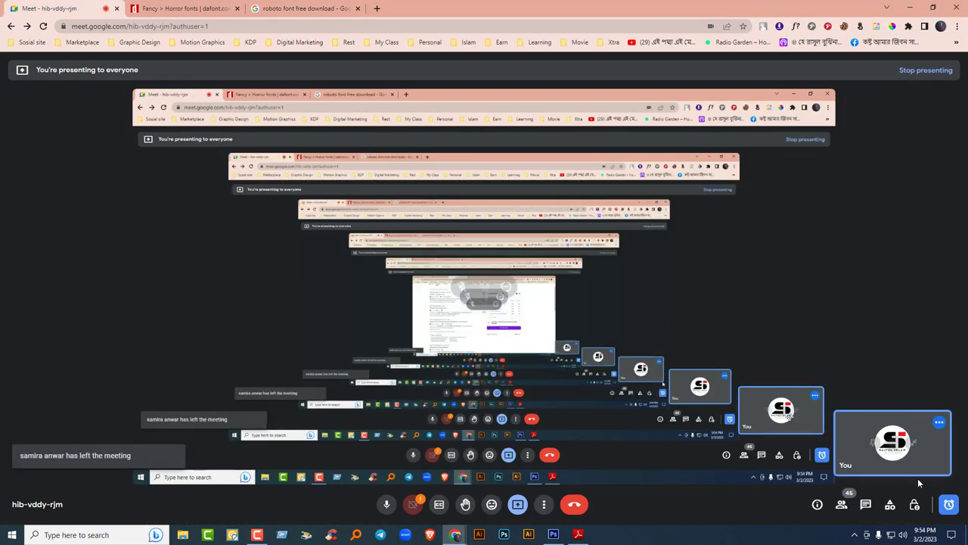
pyautogui.click(948, 504)
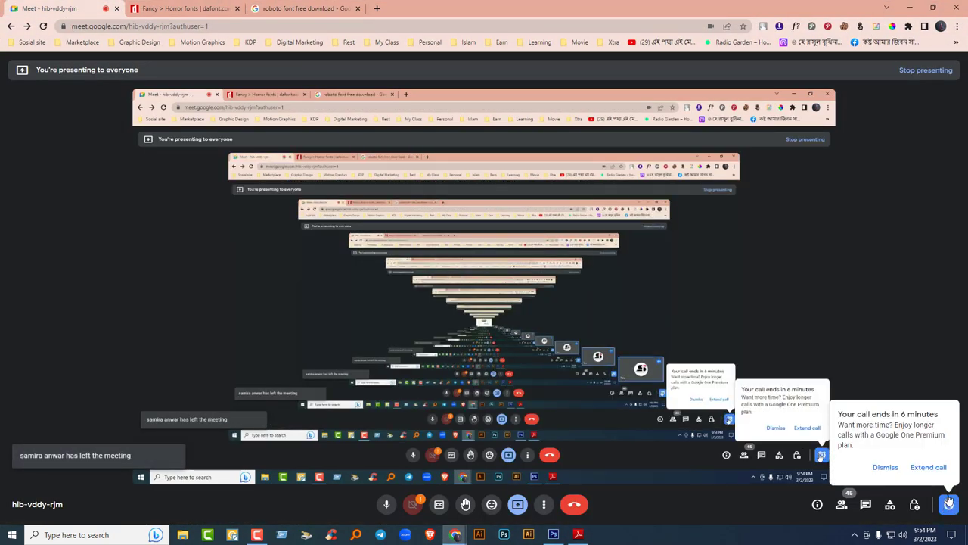
pyautogui.click(884, 467)
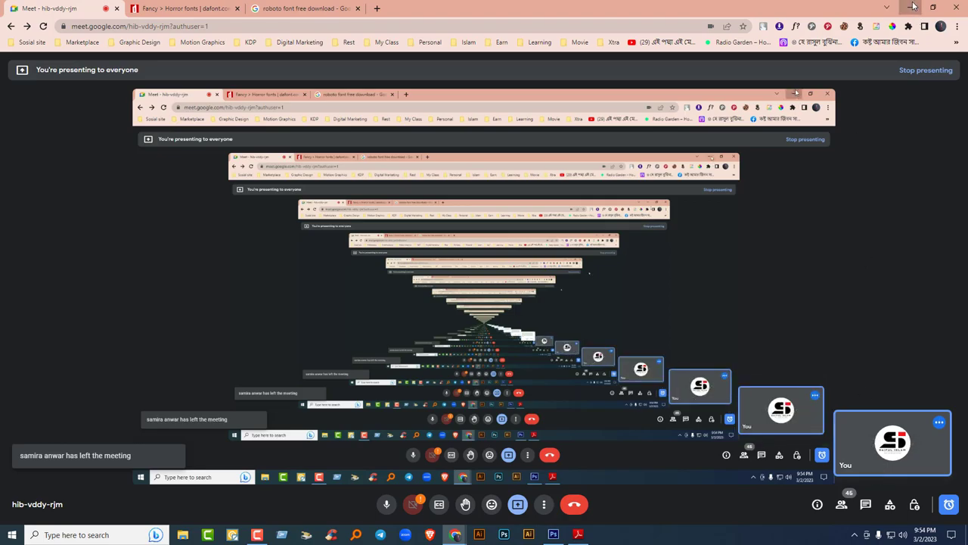
# Return to the Class 05 topic list in Adobe Reader, mark the layer group / ungroup topic, and minimize the document.
pyautogui.hotkey('alt', 'Tab')
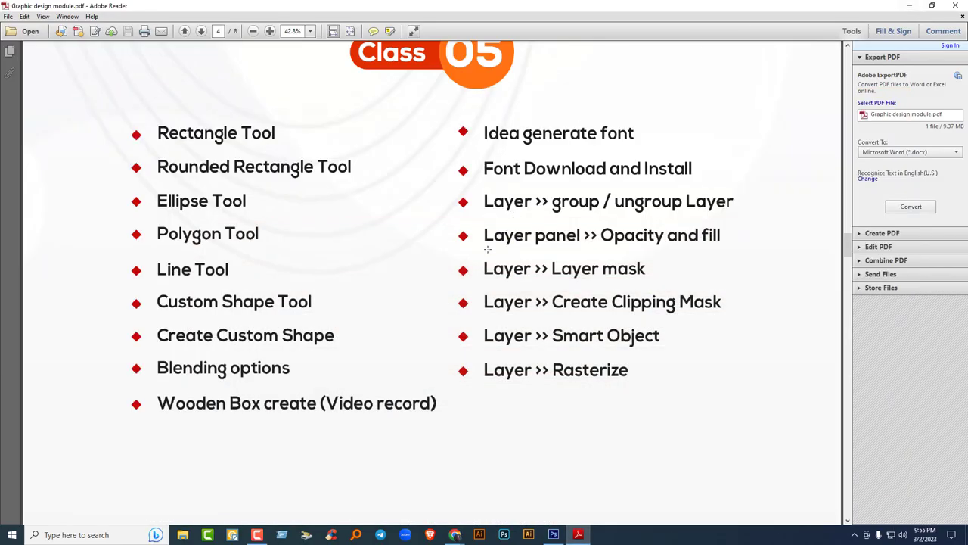
pyautogui.moveTo(446, 193); pyautogui.dragTo(734, 224)
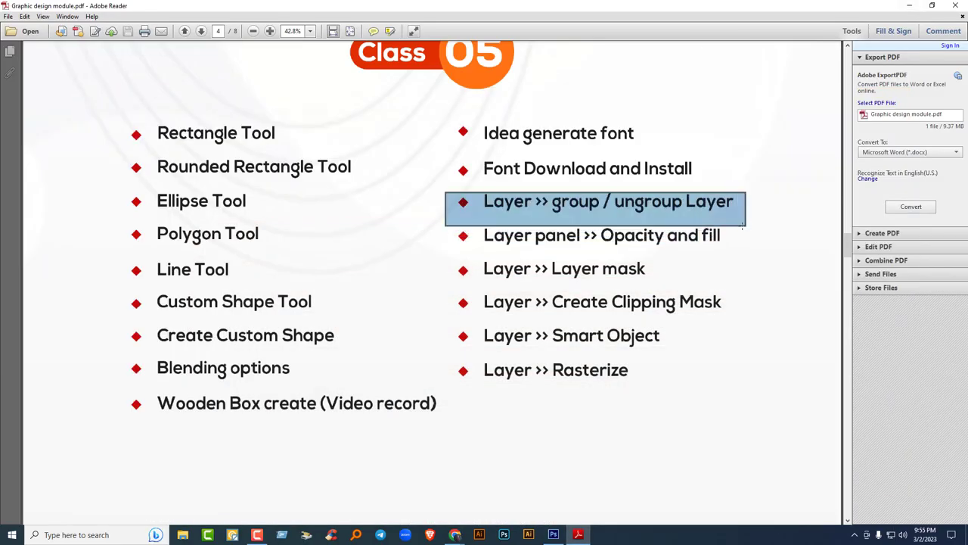
pyautogui.click(908, 6)
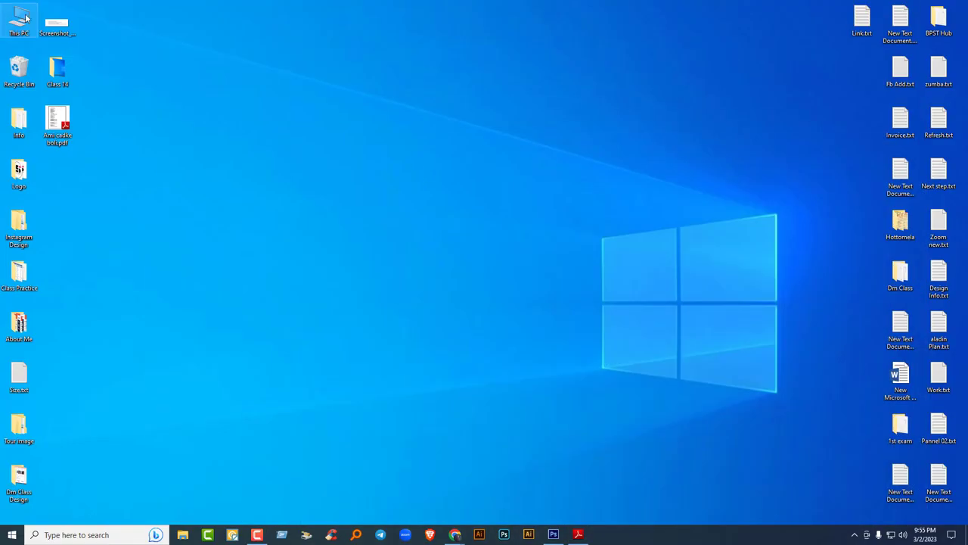
# Open This PC in File Explorer, look over its drives, and open the Graphic Design 01 (G:) drive.
pyautogui.doubleClick(19, 19)
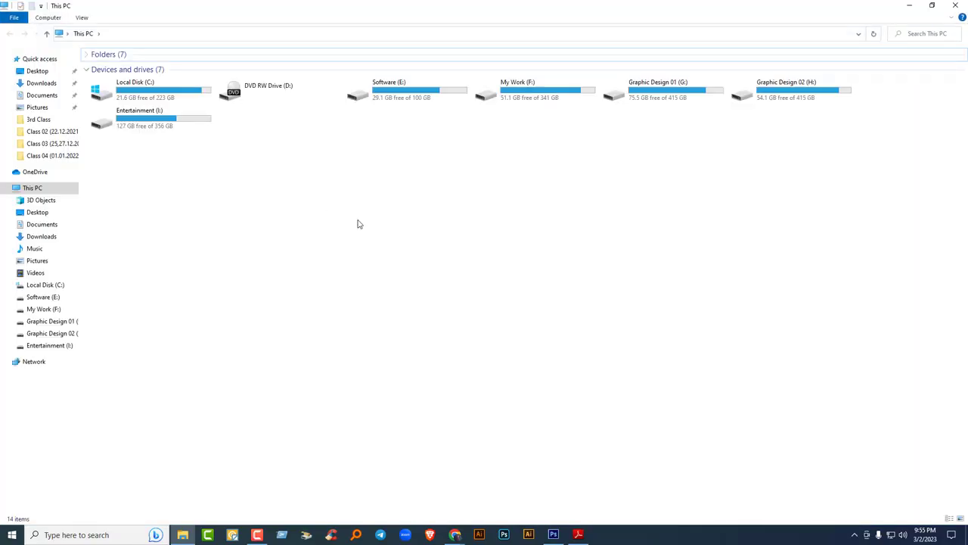
pyautogui.click(400, 100)
pyautogui.click(488, 99)
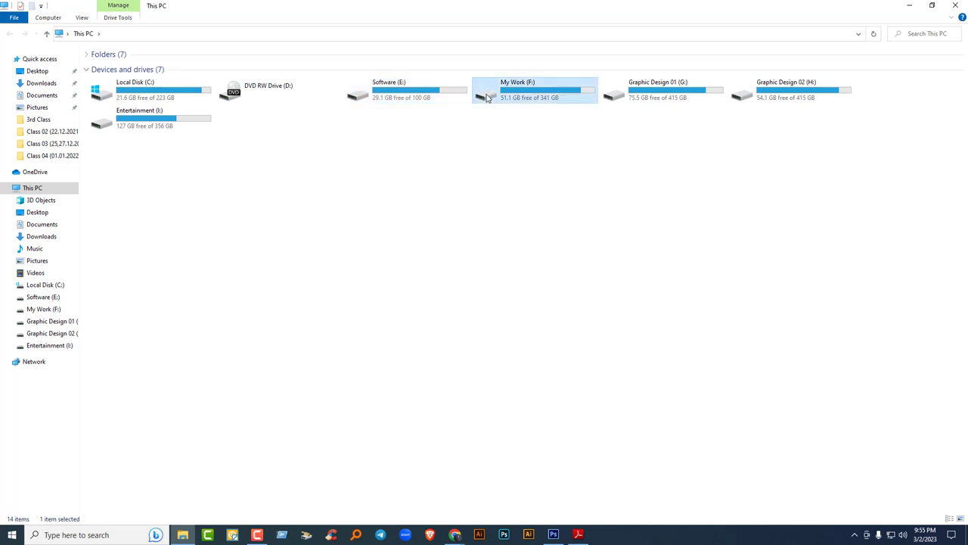
pyautogui.click(636, 94)
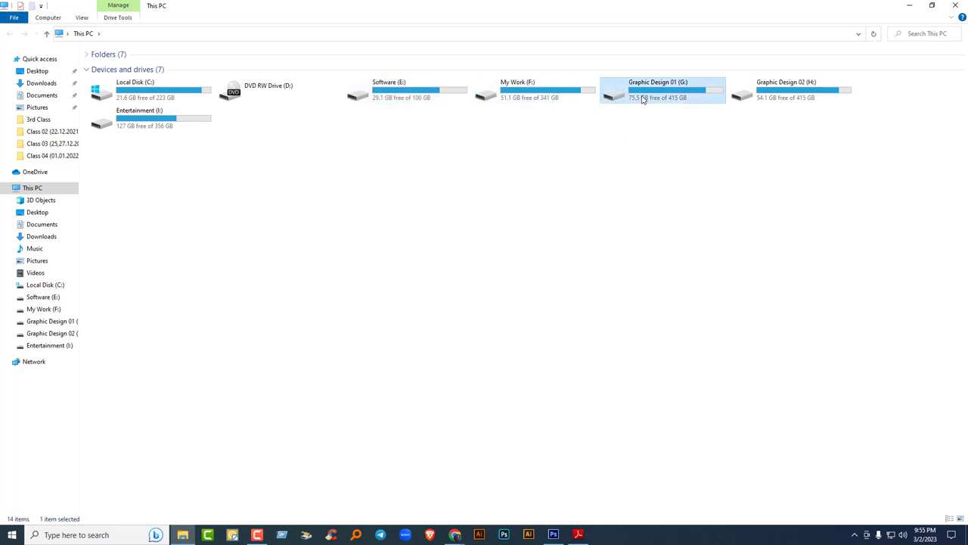
pyautogui.doubleClick(642, 96)
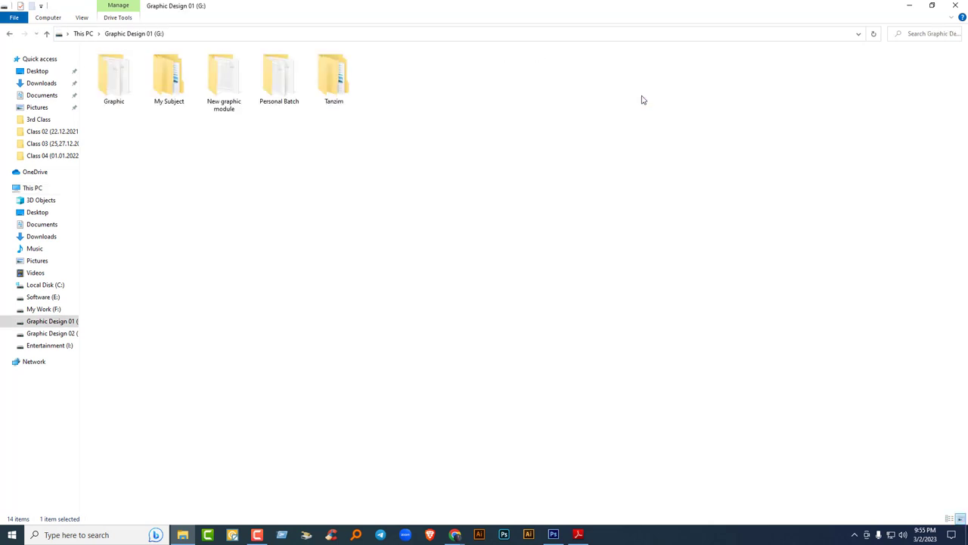
# Go through the top-level folders of the Graphic Design 01 drive and open the Graphic folder.
pyautogui.click(126, 92)
pyautogui.click(178, 91)
pyautogui.click(242, 102)
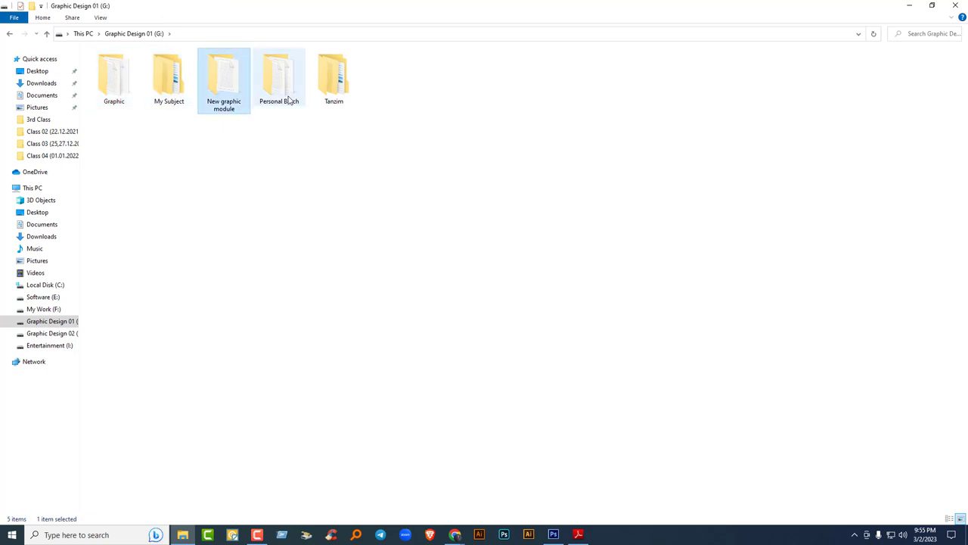
pyautogui.click(286, 98)
pyautogui.click(327, 102)
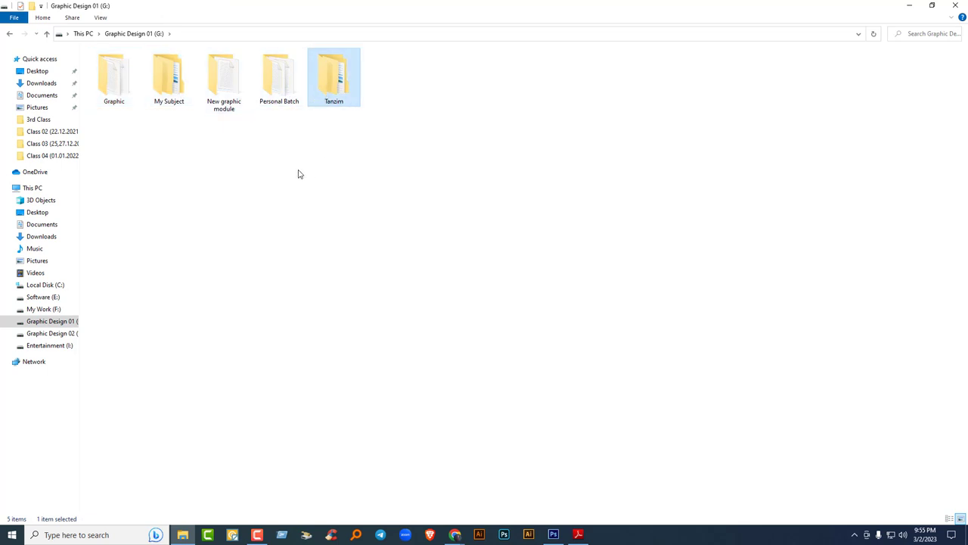
pyautogui.doubleClick(110, 76)
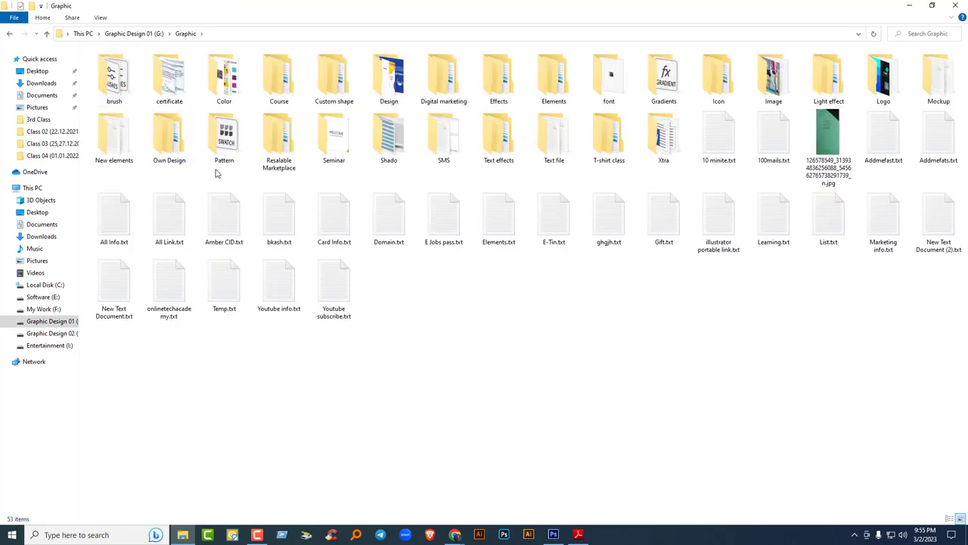
# Go through the folders in the first row of the Graphic folder one by one, from brush to Elements.
pyautogui.click(117, 87)
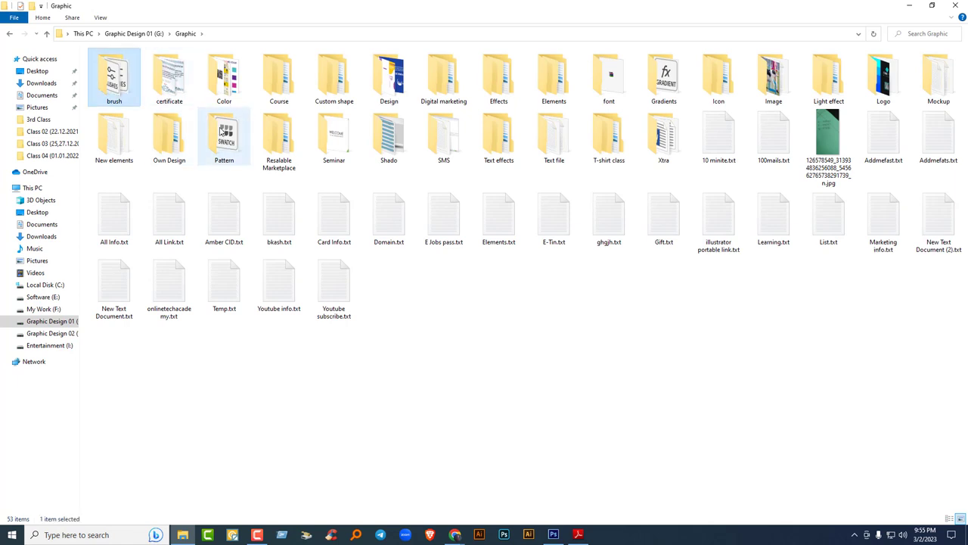
pyautogui.click(163, 91)
pyautogui.click(225, 92)
pyautogui.click(279, 94)
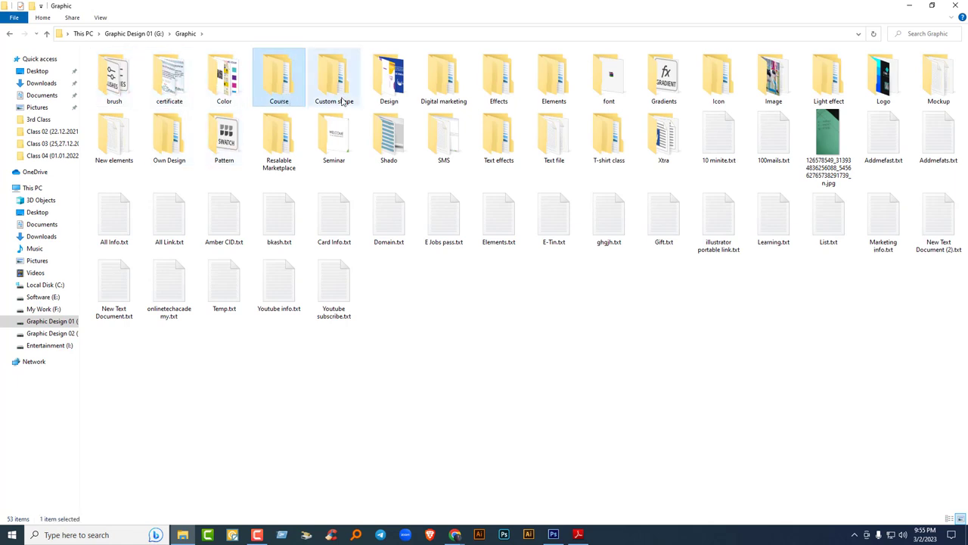
pyautogui.click(340, 96)
pyautogui.click(389, 96)
pyautogui.click(439, 95)
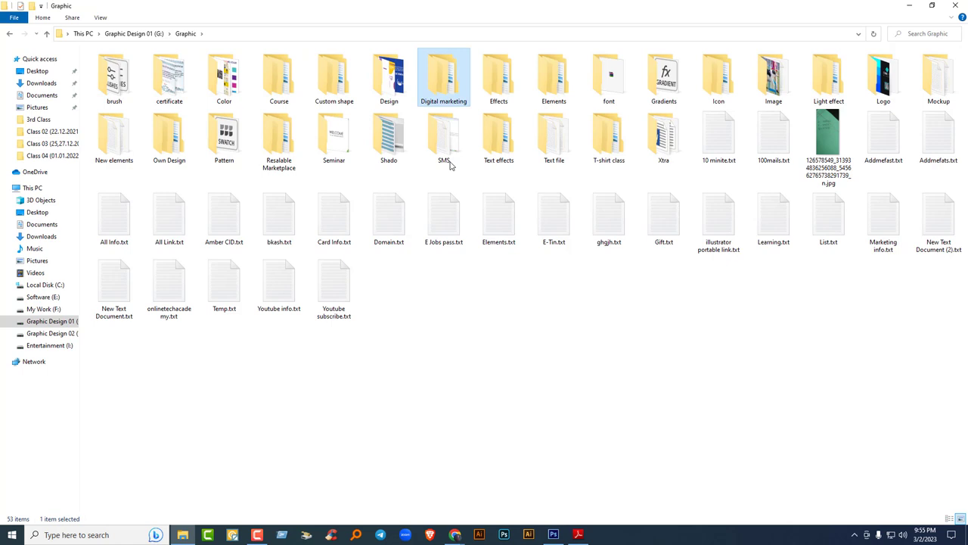
pyautogui.click(497, 92)
pyautogui.click(559, 96)
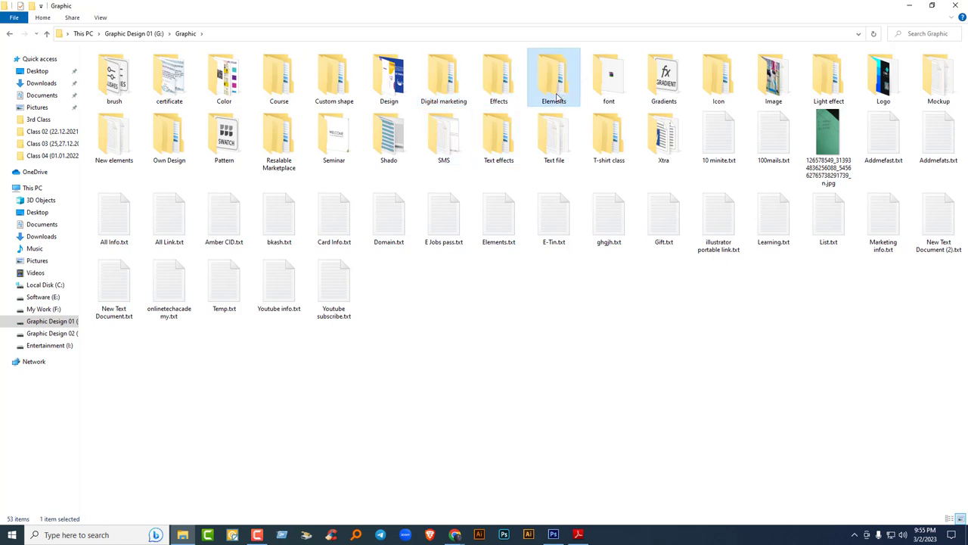
# Look inside the brush, certificate, Color, Course, Custom shape and Design folders in turn, returning to the Graphic folder after each.
pyautogui.doubleClick(118, 86)
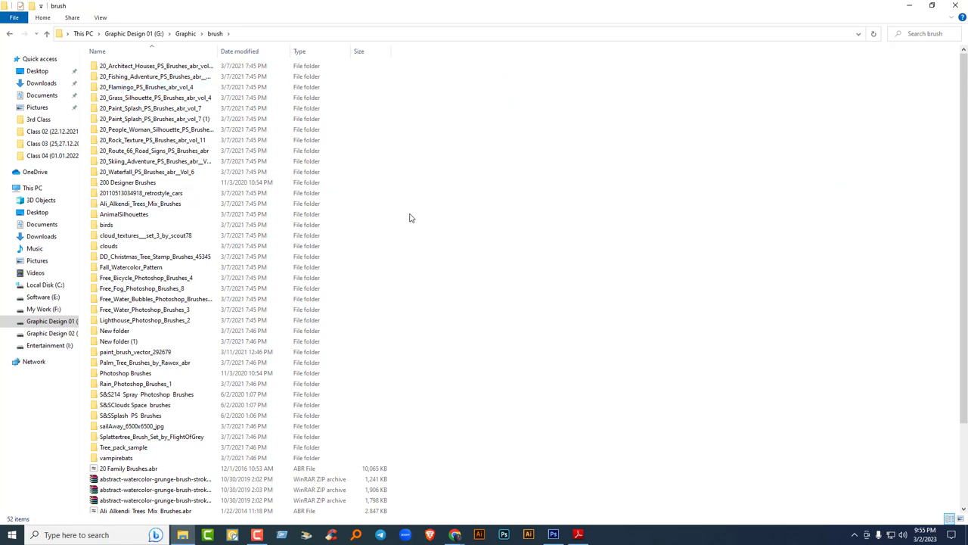
pyautogui.hotkey('alt', 'Left')
pyautogui.doubleClick(173, 83)
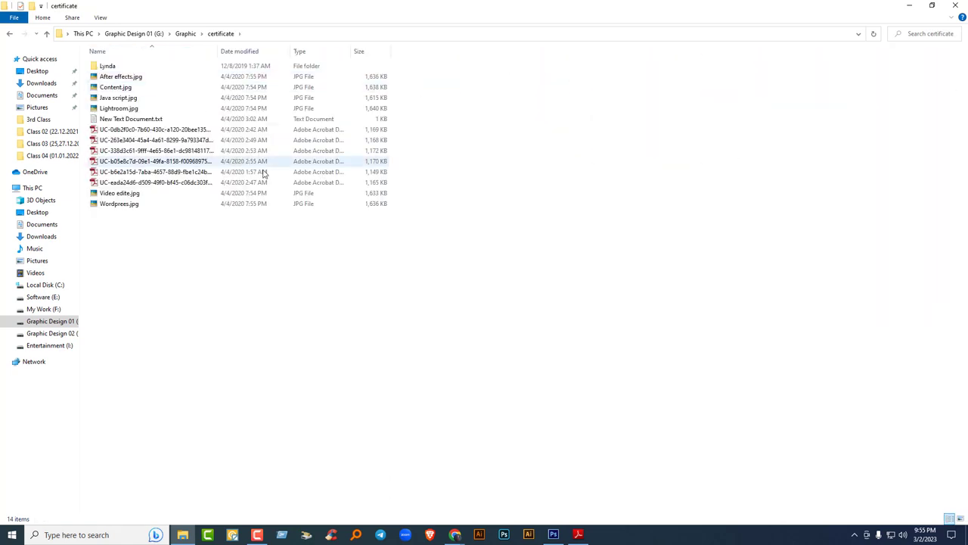
pyautogui.hotkey('alt', 'Left')
pyautogui.doubleClick(229, 74)
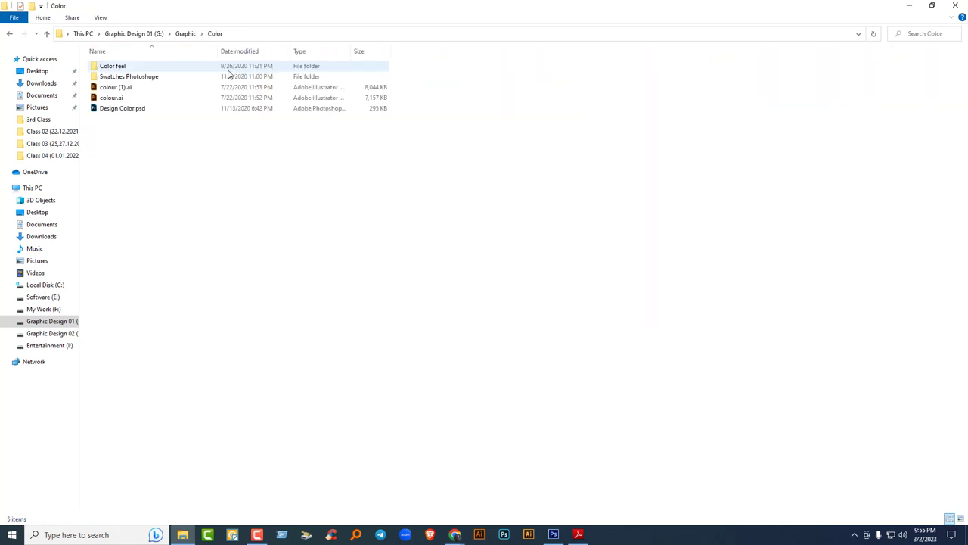
pyautogui.hotkey('alt', 'Left')
pyautogui.doubleClick(284, 91)
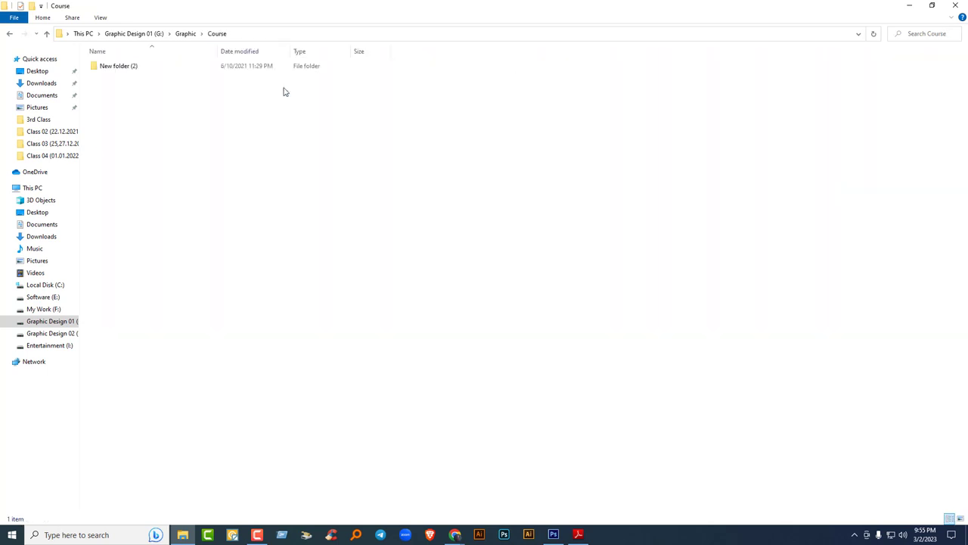
pyautogui.hotkey('alt', 'Left')
pyautogui.doubleClick(335, 94)
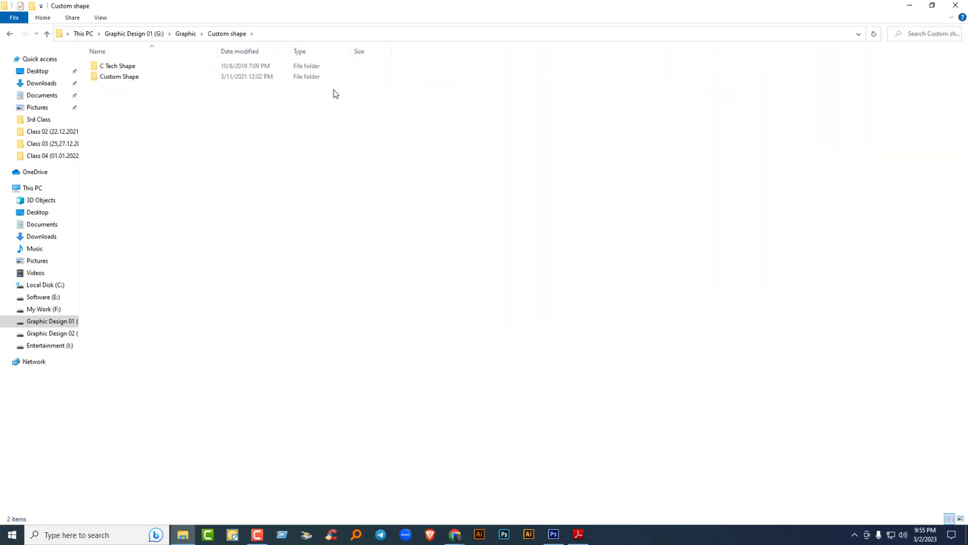
pyautogui.hotkey('alt', 'Left')
pyautogui.doubleClick(391, 95)
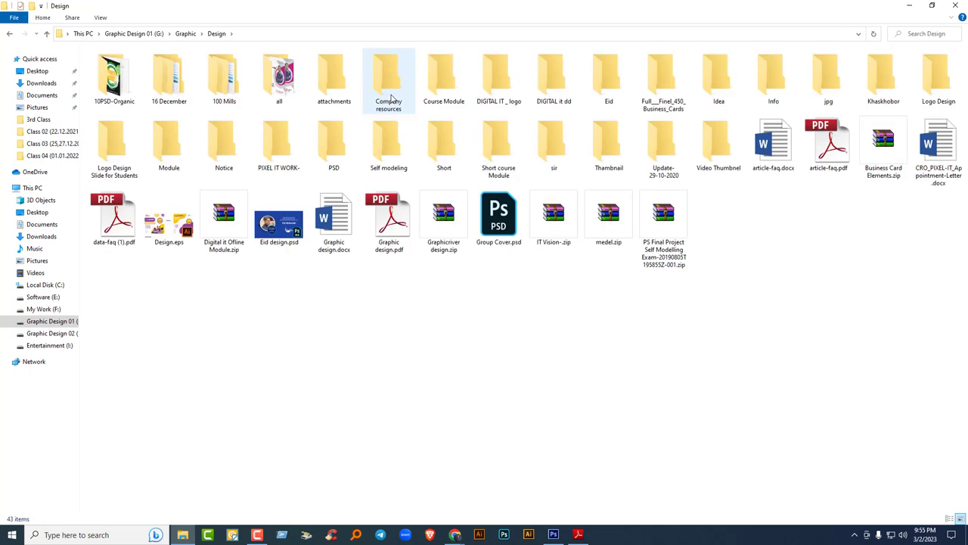
pyautogui.hotkey('alt', 'Left')
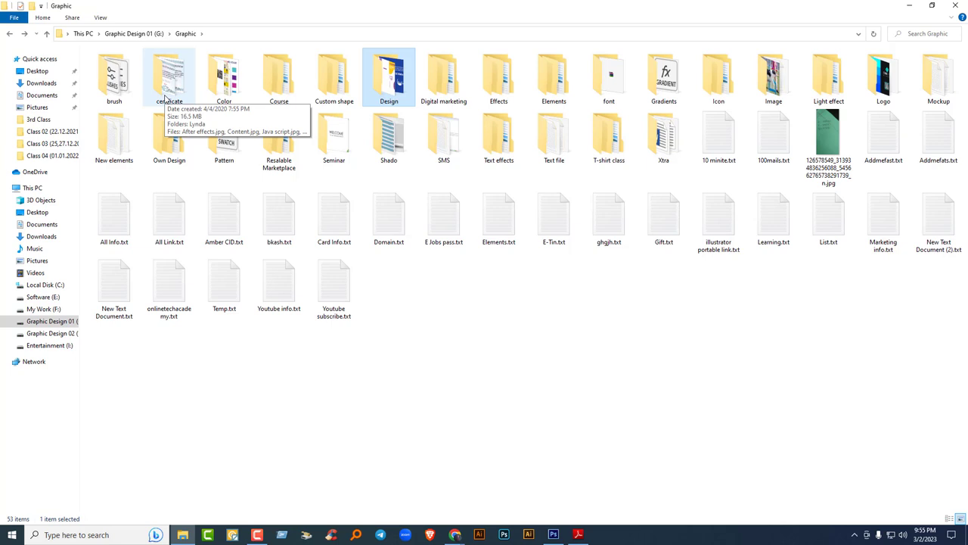
pyautogui.click(420, 308)
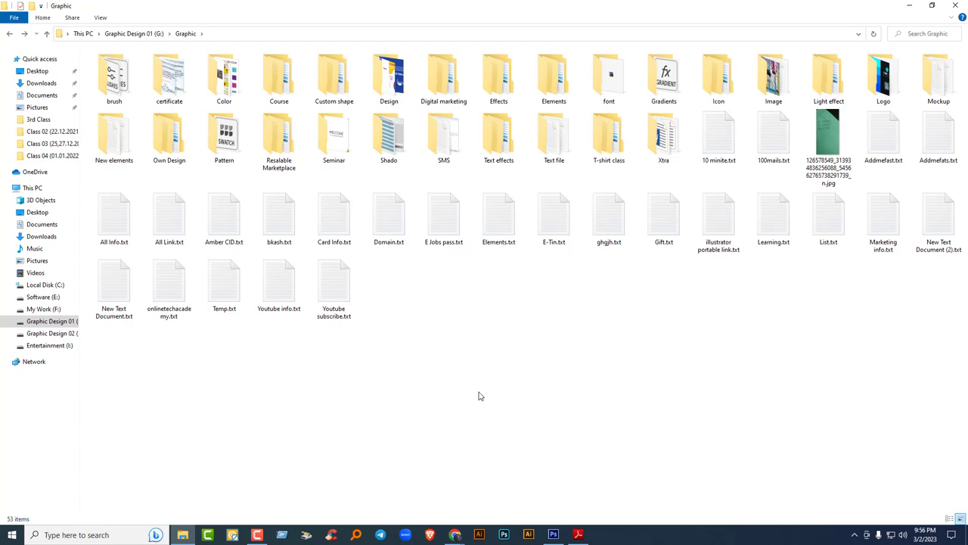
# Switch to Photoshop, scale the Text layer down to about 98 pt, and place a duplicate near the canvas's lower middle.
pyautogui.click(553, 534)
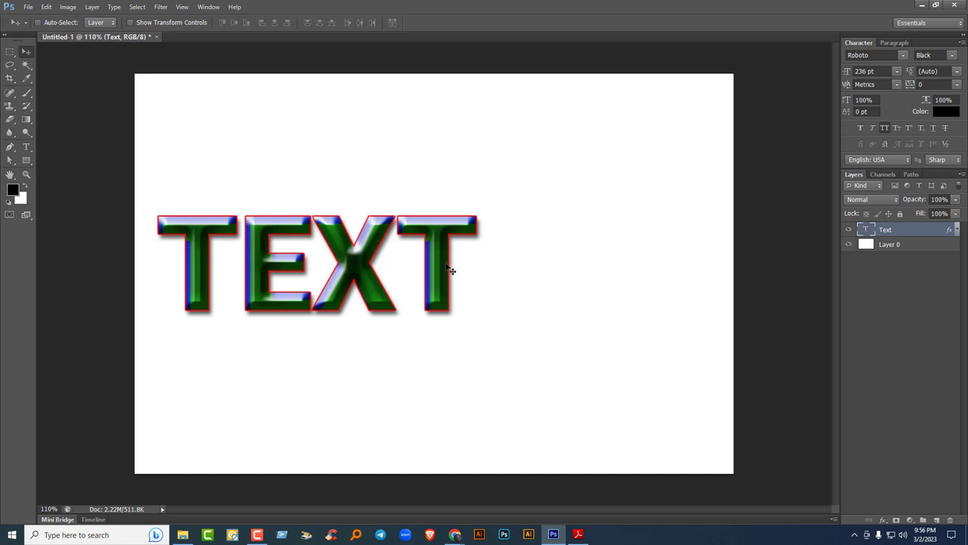
pyautogui.hotkey('ctrl', 't')
pyautogui.moveTo(473, 348); pyautogui.dragTo(308, 219)
pyautogui.press('Return')
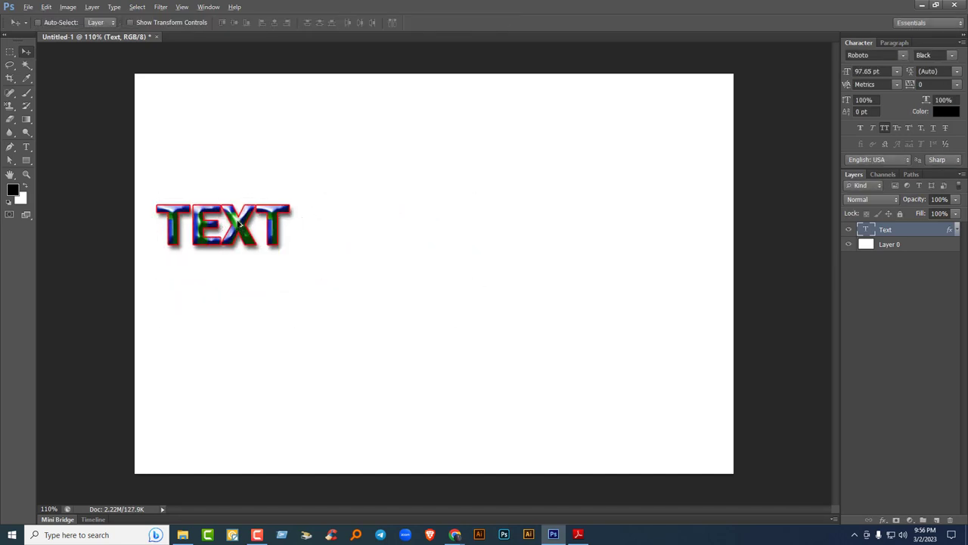
pyautogui.moveTo(237, 225); pyautogui.dragTo(416, 338)
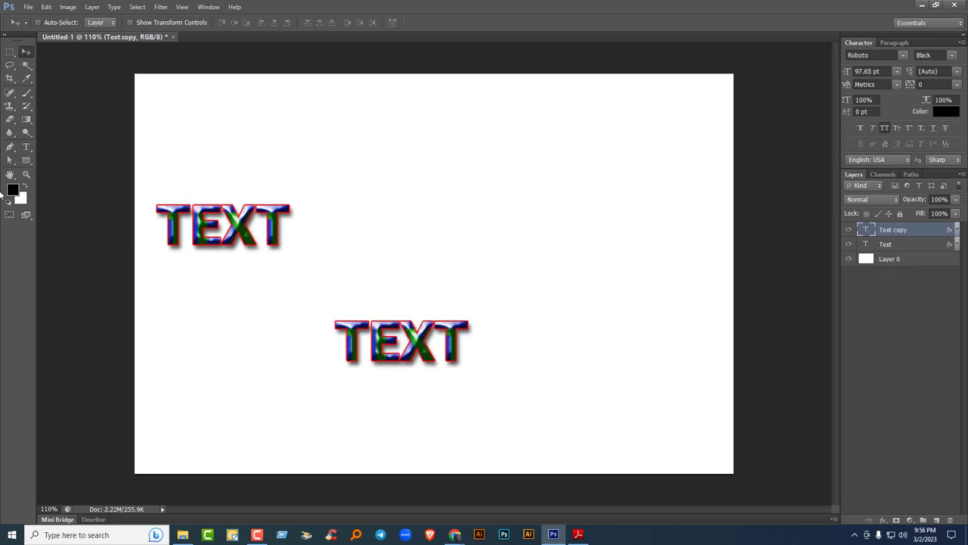
# Draw a black rectangle about 208 by 172 px, duplicate it toward the canvas's lower right, and stack the original below the Text copy layer.
pyautogui.click(27, 161)
pyautogui.moveTo(358, 160); pyautogui.dragTo(474, 256)
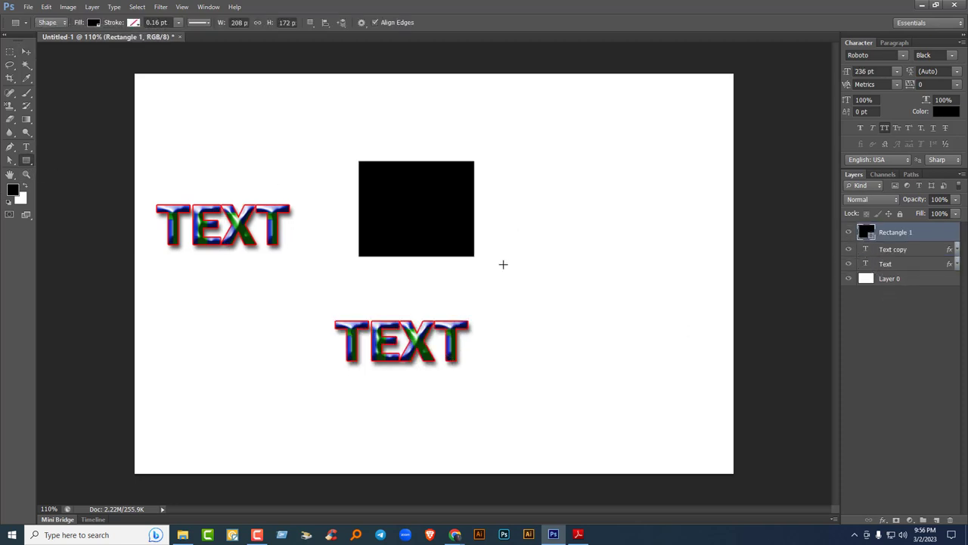
pyautogui.click(25, 51)
pyautogui.moveTo(470, 210); pyautogui.dragTo(645, 356)
pyautogui.moveTo(895, 252); pyautogui.dragTo(877, 278)
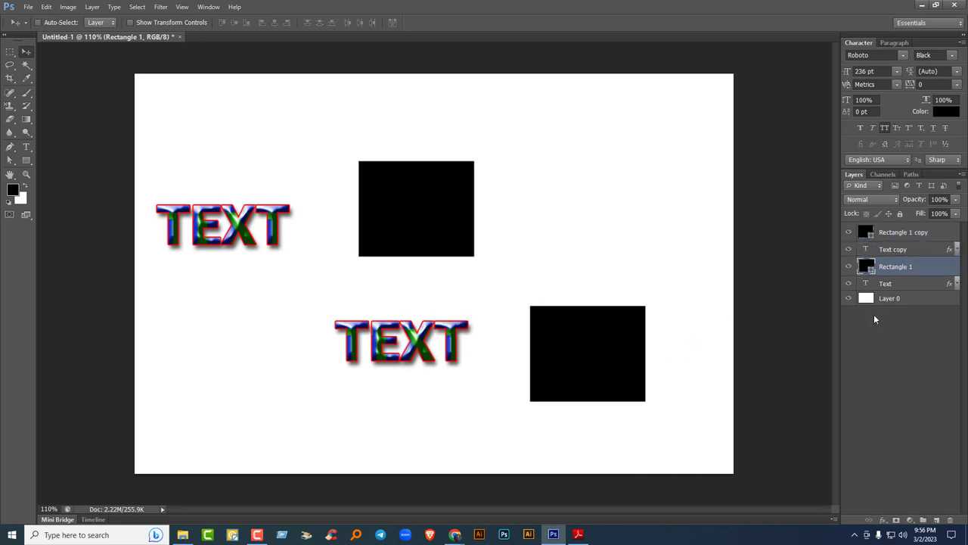
# Place the circular logo whose file name begins with pincode from the Desktop's Logo folder and scale it down near the canvas centre.
pyautogui.click(28, 7)
pyautogui.click(53, 171)
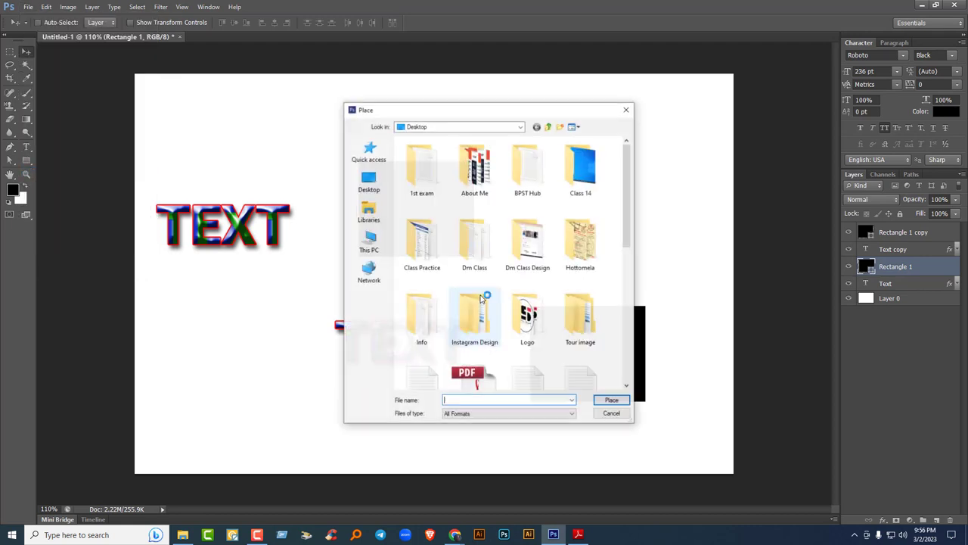
pyautogui.doubleClick(524, 316)
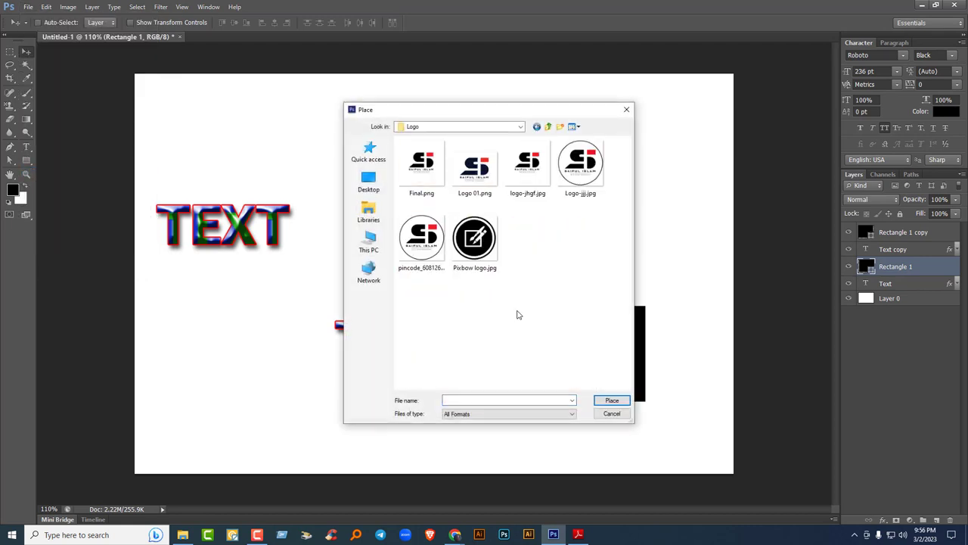
pyautogui.click(421, 242)
pyautogui.click(611, 401)
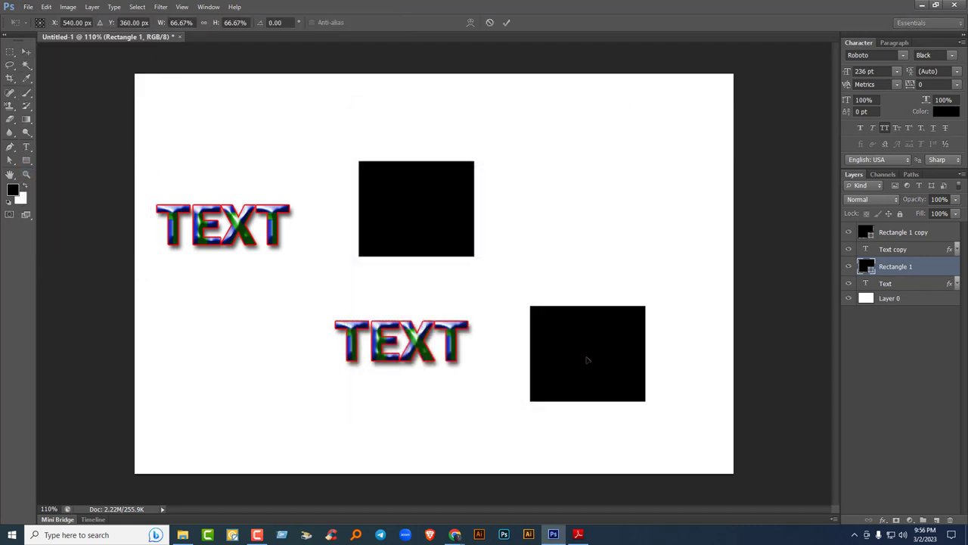
pyautogui.moveTo(635, 77); pyautogui.dragTo(490, 254)
pyautogui.press('Return')
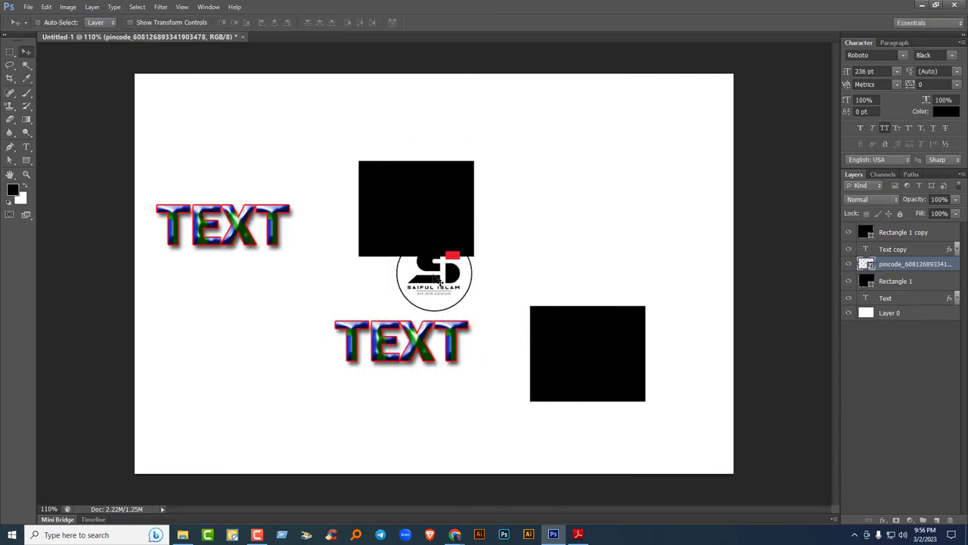
# Position the logo and a duplicate of it above the lower-right rectangle, and bring the duplicate to the top of the layer stack.
pyautogui.moveTo(441, 286); pyautogui.dragTo(557, 277)
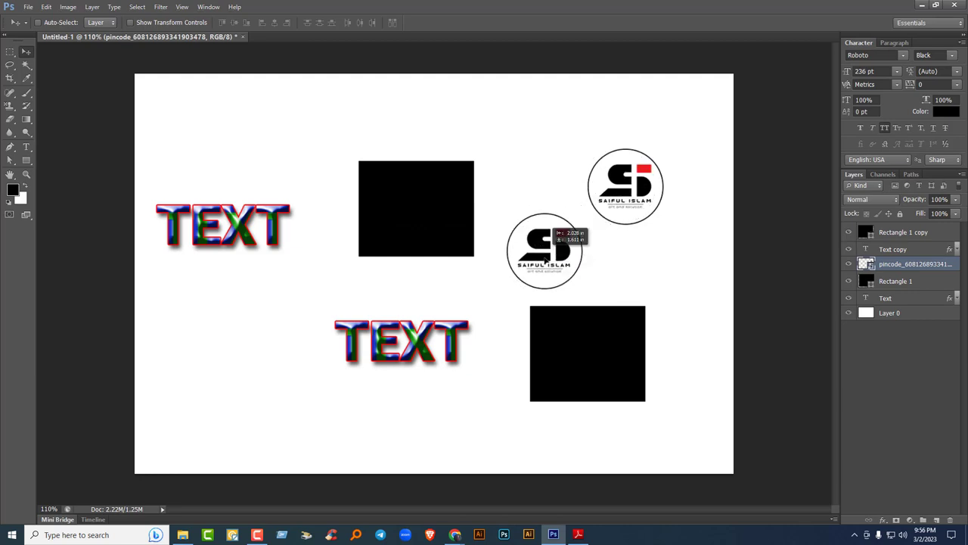
pyautogui.moveTo(888, 264); pyautogui.dragTo(887, 227)
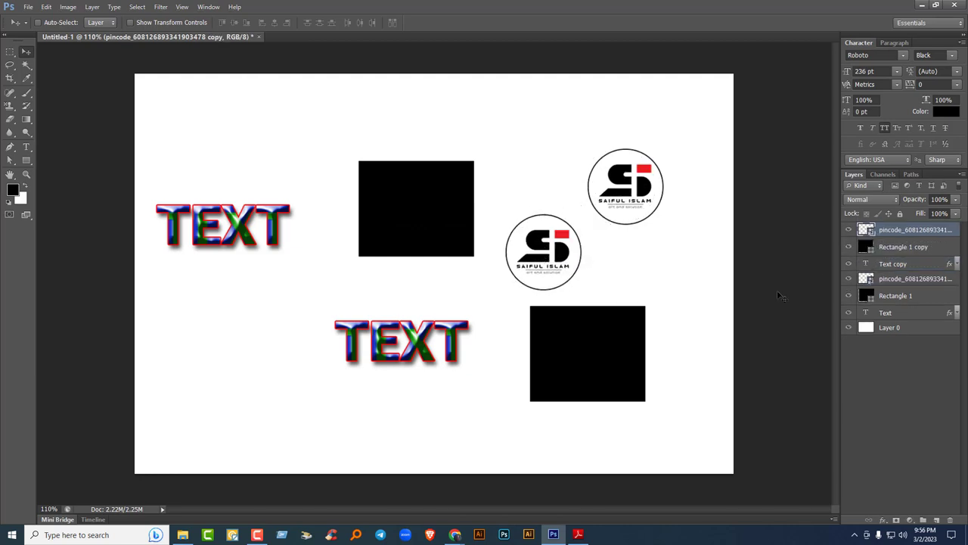
# Switch to the Google Meet call in Chrome, mute and unmute the microphone, and check the call's remaining time.
pyautogui.click(457, 538)
pyautogui.click(427, 461)
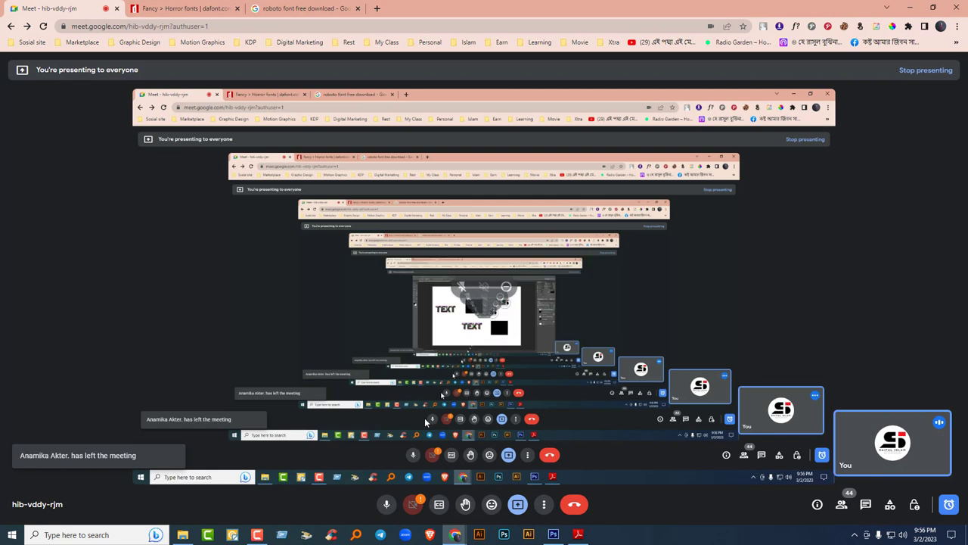
pyautogui.click(386, 504)
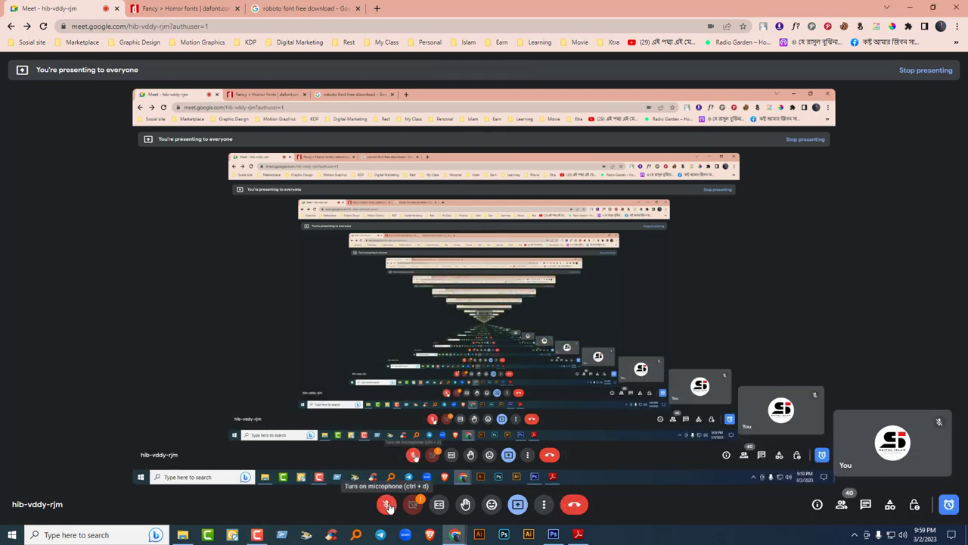
pyautogui.click(387, 504)
pyautogui.click(951, 504)
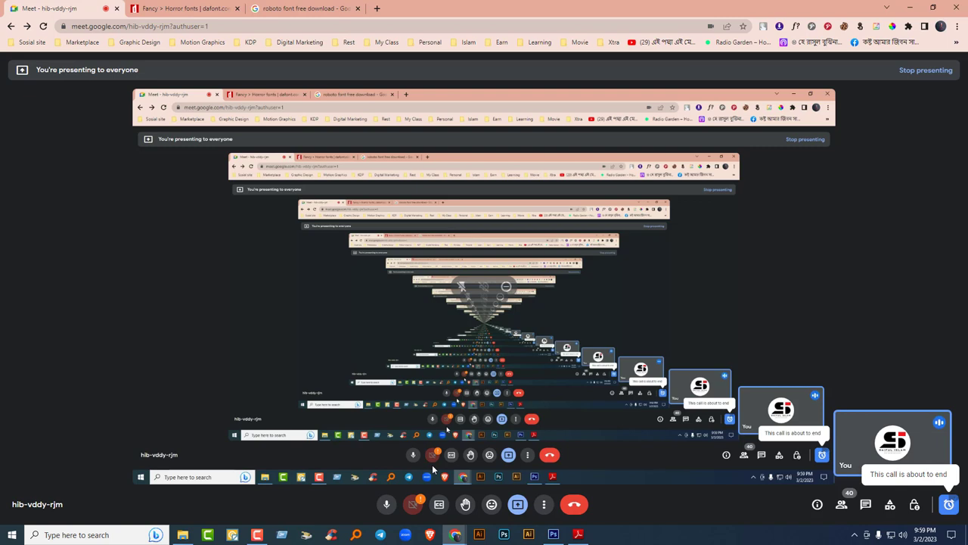
# Bring up the screen recorder and pause the recording.
pyautogui.click(257, 534)
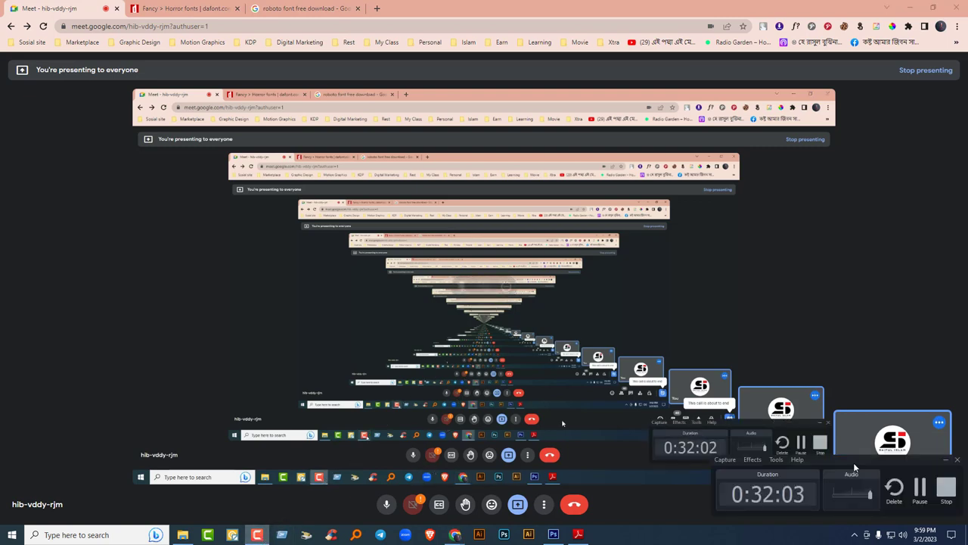
pyautogui.click(921, 490)
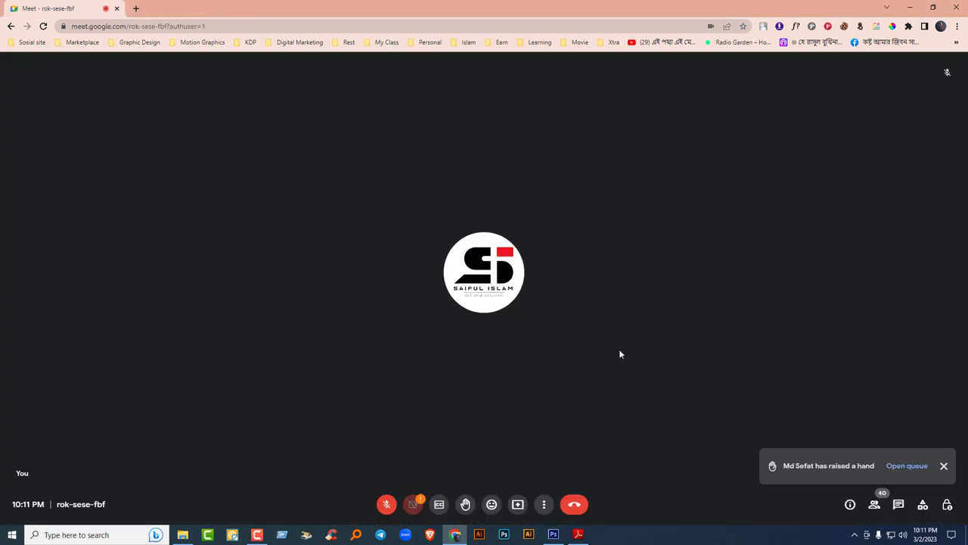
# Turn on the microphone in the new Meet call, dismiss the raised-hands notice, and briefly view the in-call chat.
pyautogui.click(387, 504)
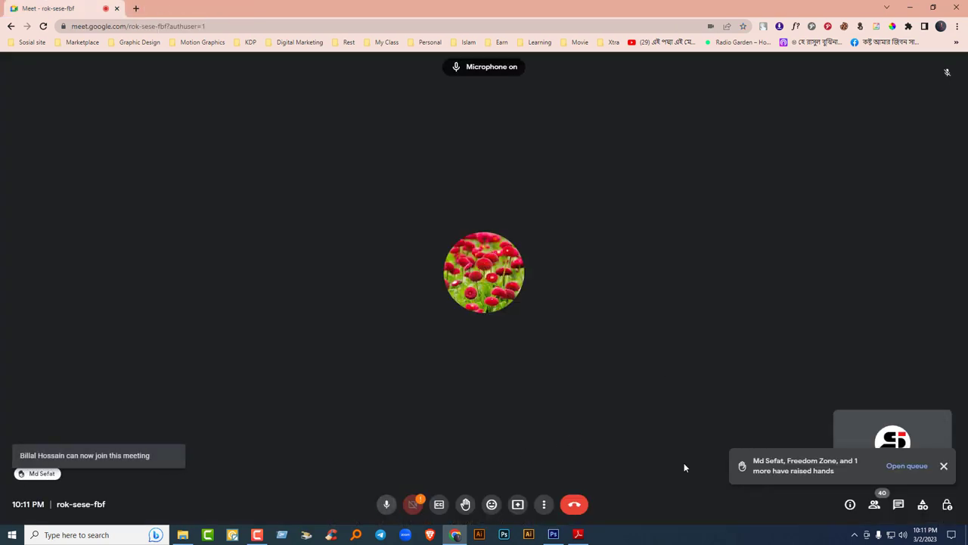
pyautogui.click(944, 465)
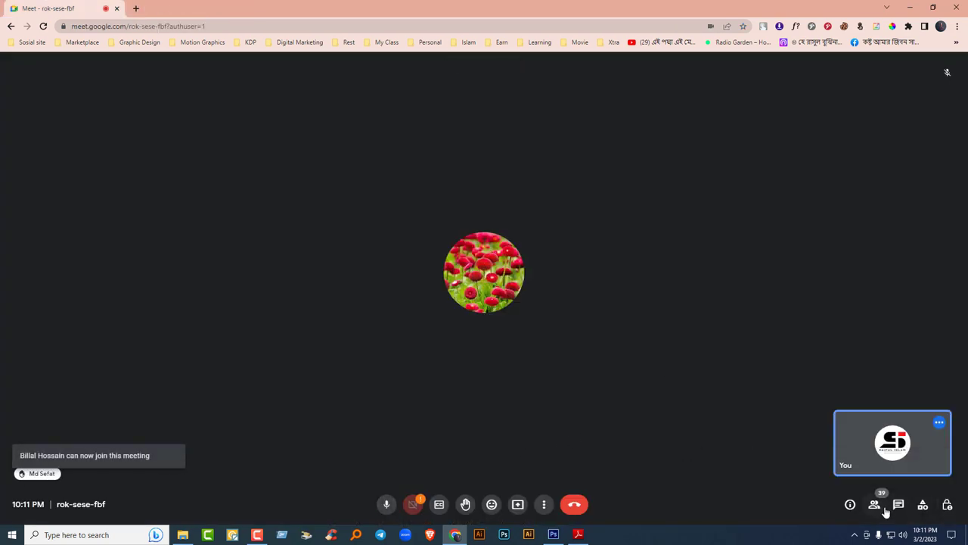
pyautogui.click(898, 505)
pyautogui.click(944, 75)
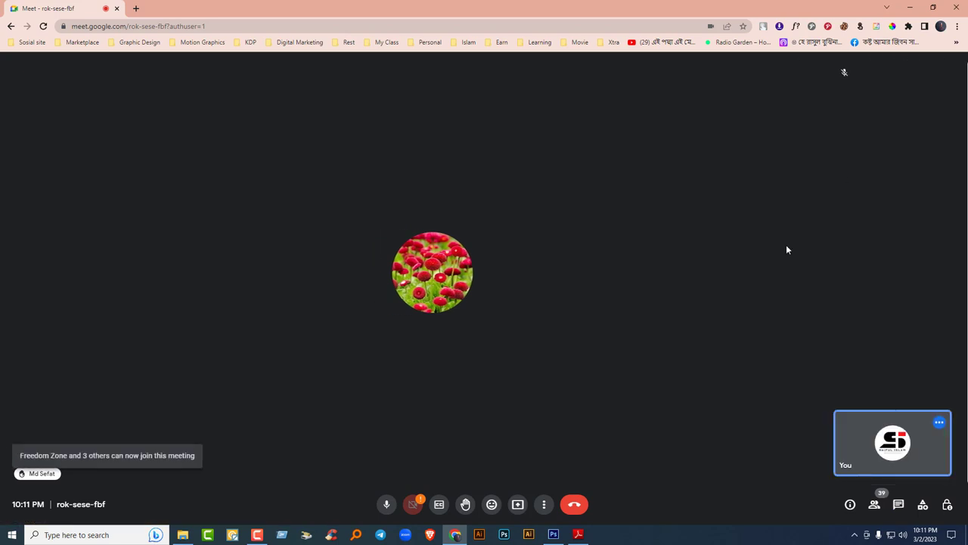
# Present the entire screen in the Meet call, hide the sharing notice, and ignore the mirror warning.
pyautogui.click(519, 504)
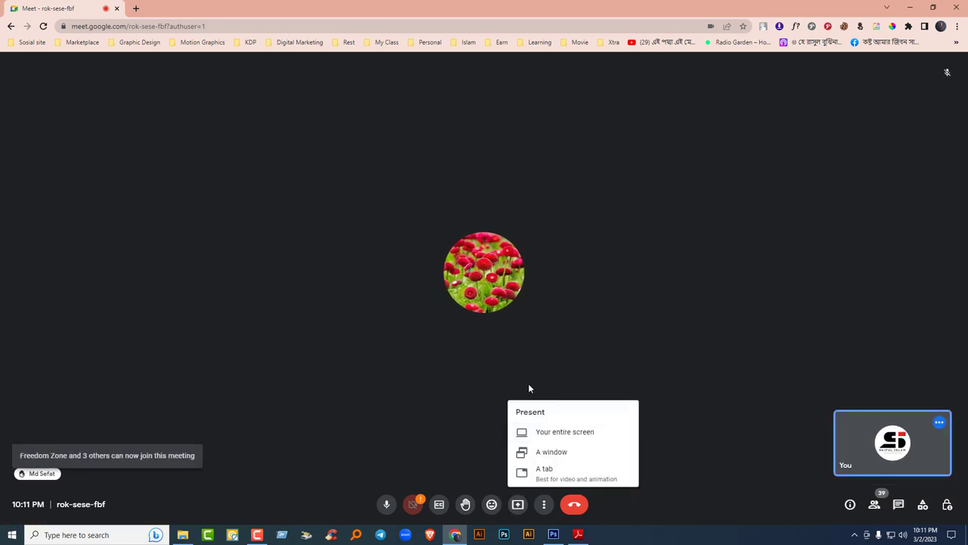
pyautogui.click(556, 436)
pyautogui.click(411, 134)
pyautogui.click(560, 231)
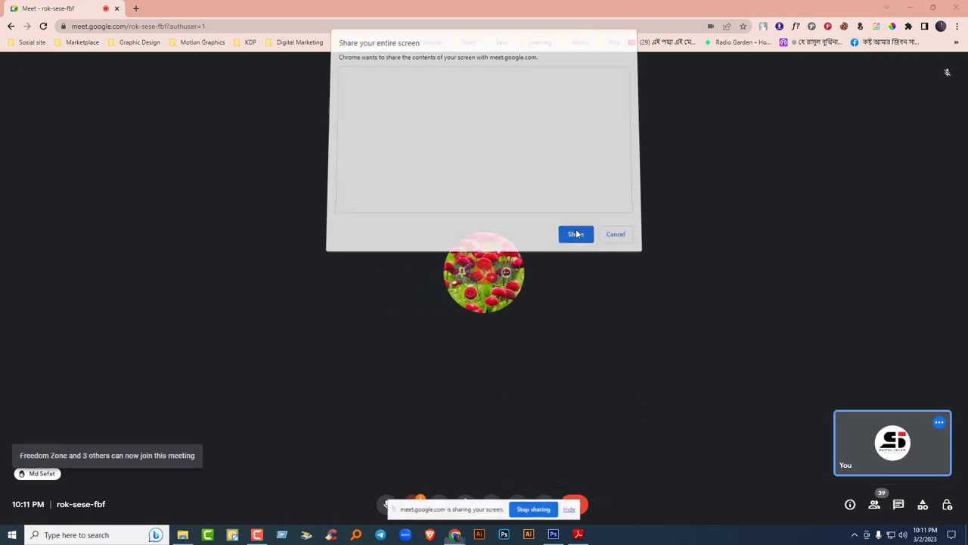
pyautogui.click(573, 509)
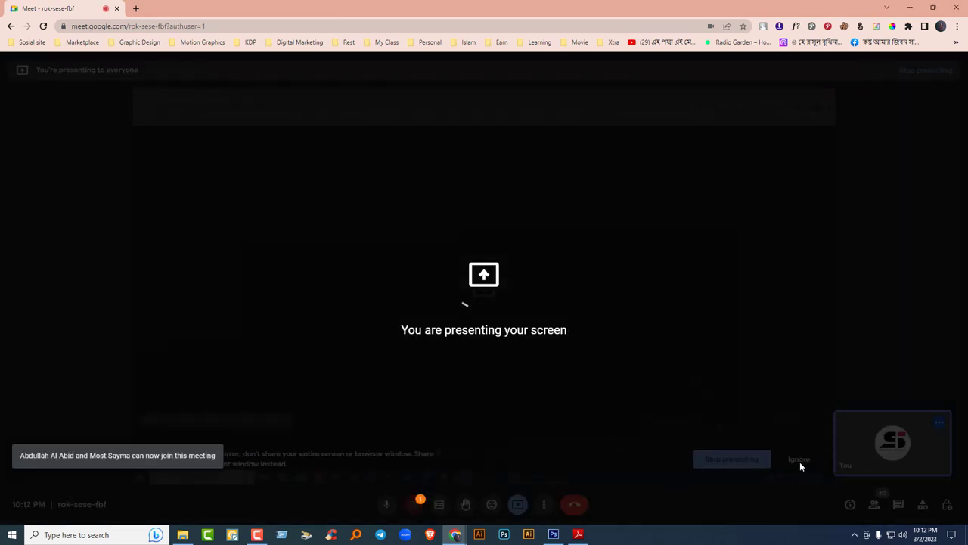
pyautogui.click(800, 462)
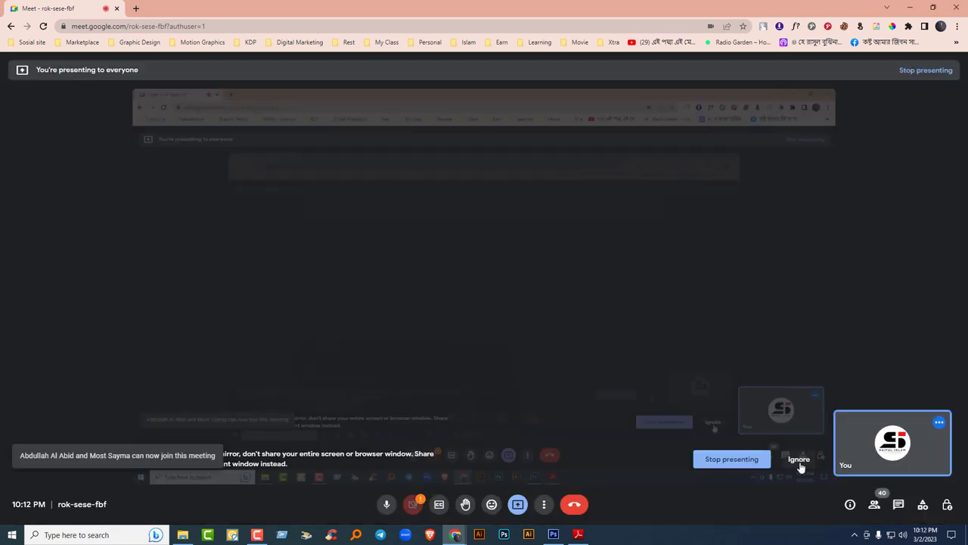
# Switch to Photoshop, group the two logo layers, and name the group Image.
pyautogui.hotkey('alt', 'Tab')
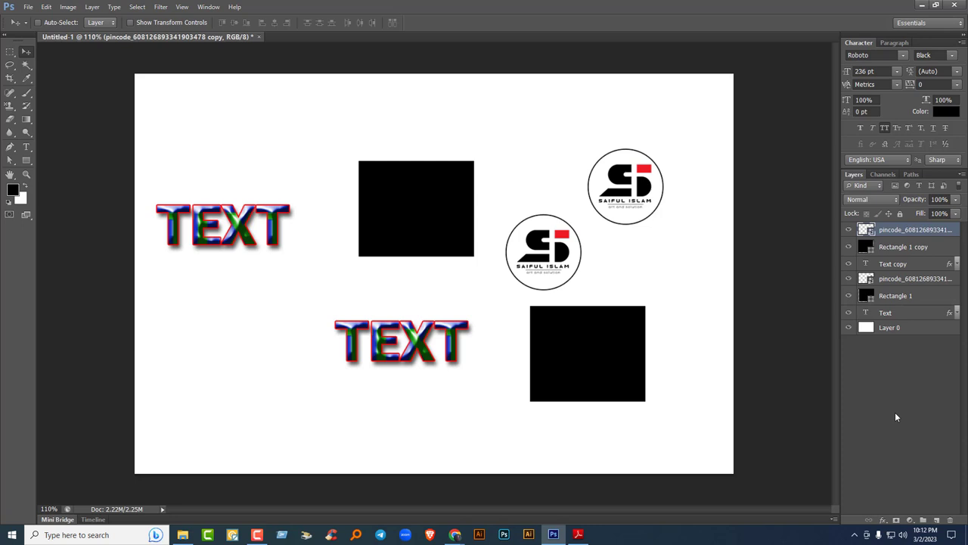
pyautogui.click(849, 230)
pyautogui.click(849, 229)
pyautogui.keyDown('ctrl'); pyautogui.click(917, 280); pyautogui.keyUp('ctrl')
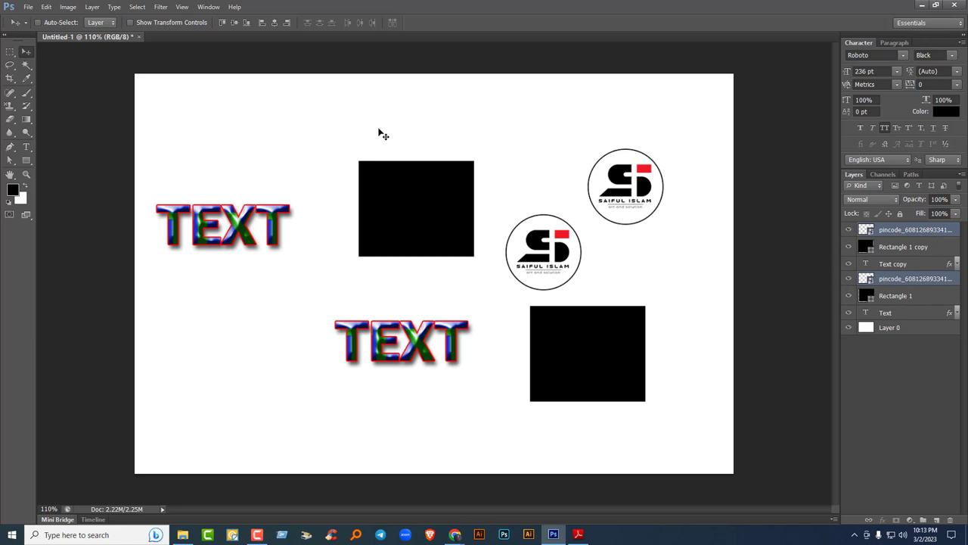
pyautogui.click(94, 8)
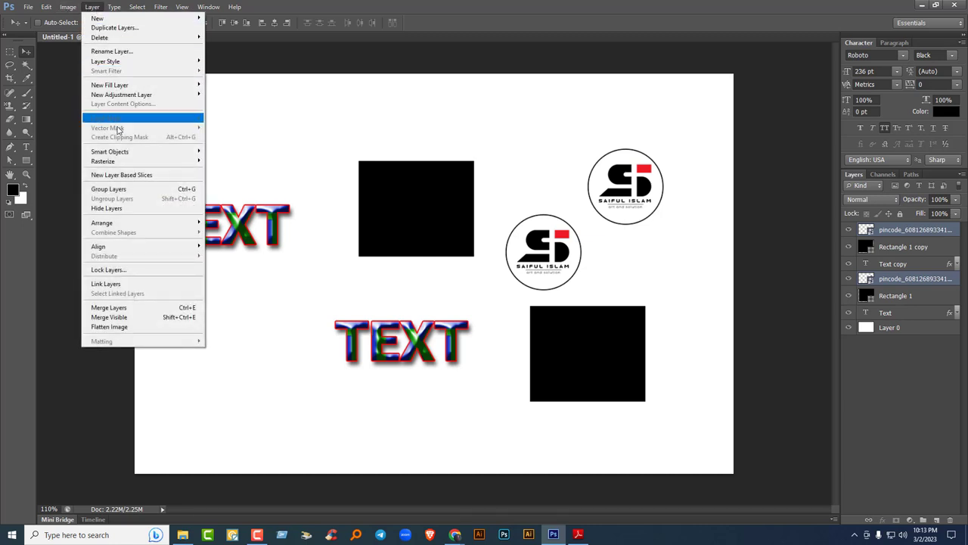
pyautogui.click(142, 190)
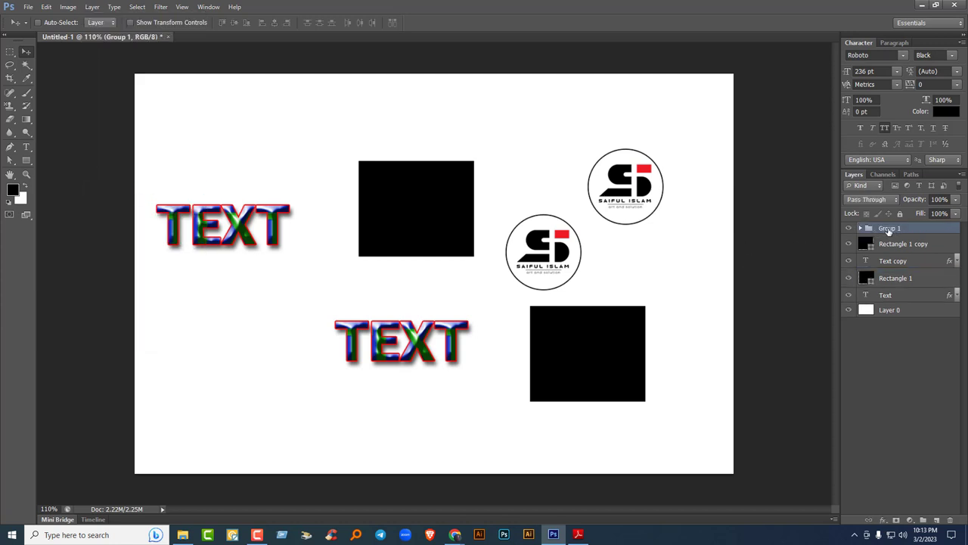
pyautogui.doubleClick(890, 229)
pyautogui.write('Image')
pyautogui.press('Return')
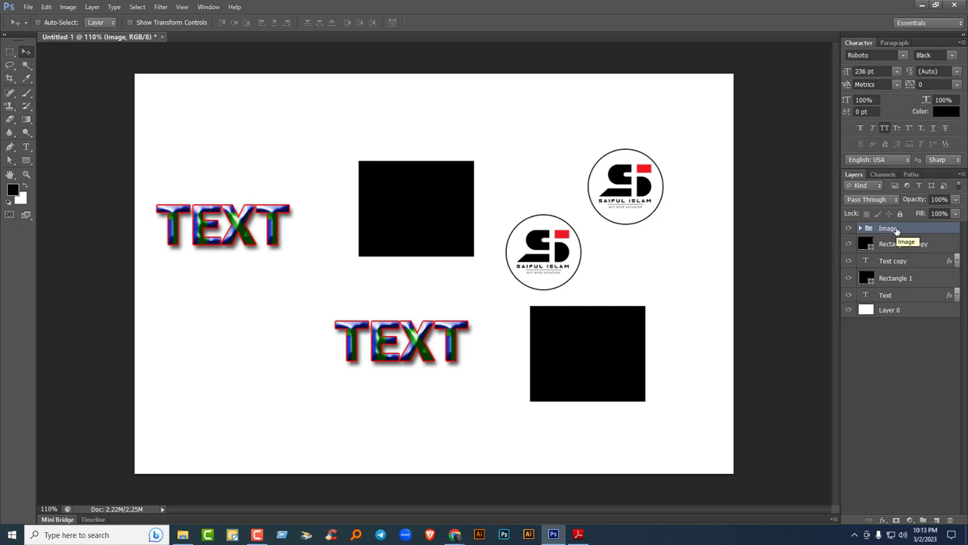
# Expand the Image group, check the two logo layers inside it, and collapse it again.
pyautogui.click(861, 228)
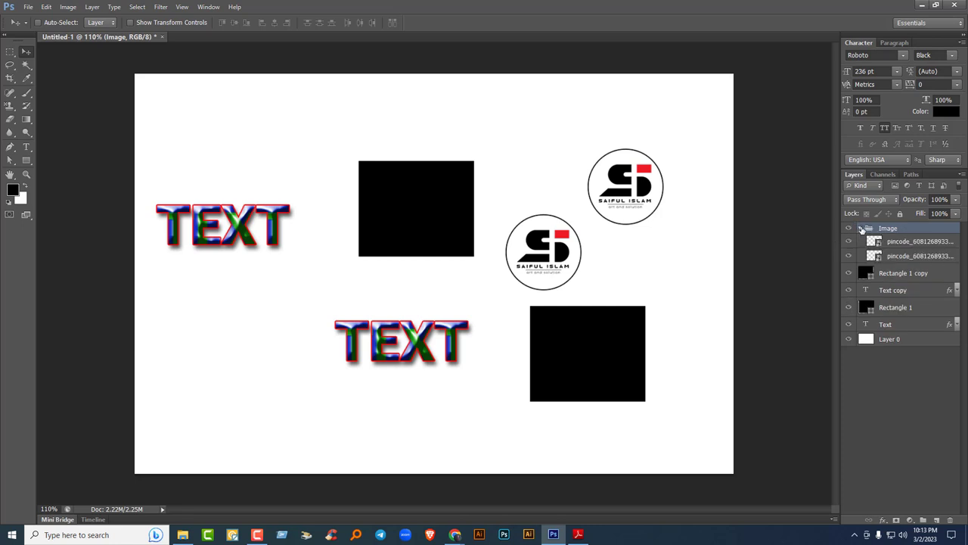
pyautogui.click(908, 242)
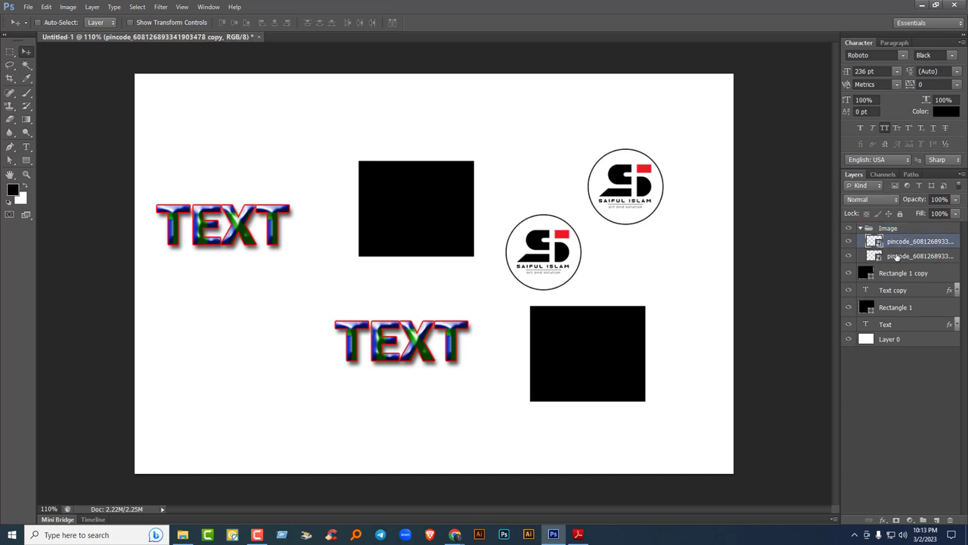
pyautogui.click(896, 257)
pyautogui.click(861, 229)
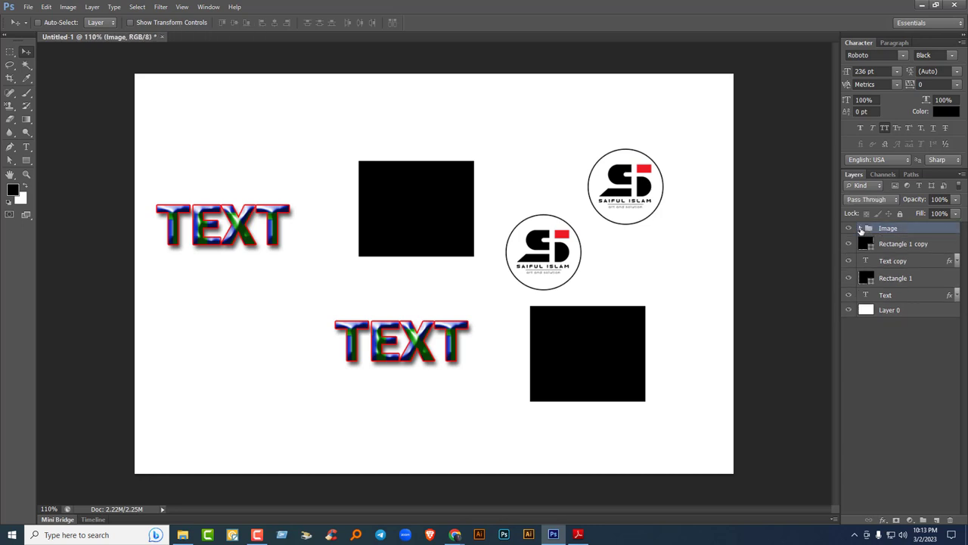
# Group the Rectangle 1 copy and Rectangle 1 layers and name the group Shapes.
pyautogui.click(901, 244)
pyautogui.keyDown('ctrl'); pyautogui.click(904, 279); pyautogui.keyUp('ctrl')
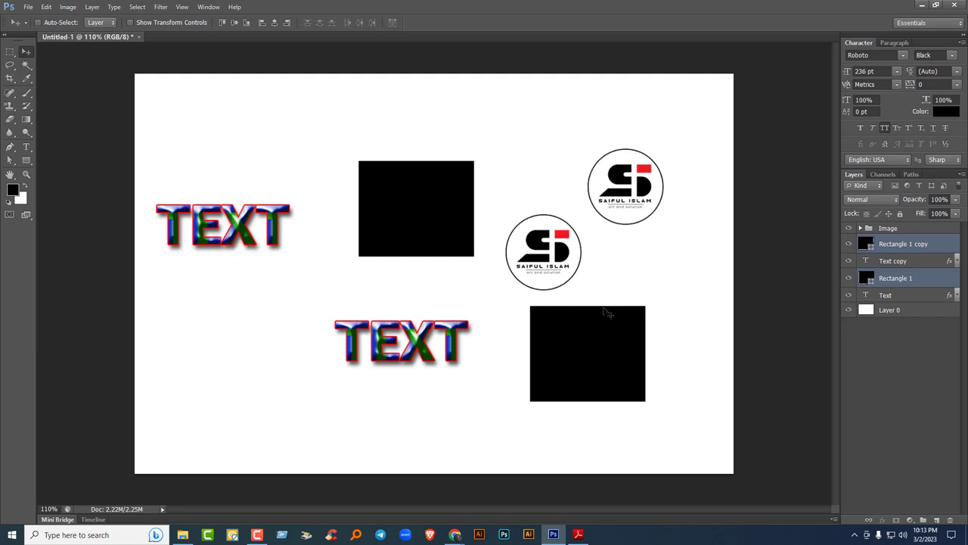
pyautogui.hotkey('ctrl', 'g')
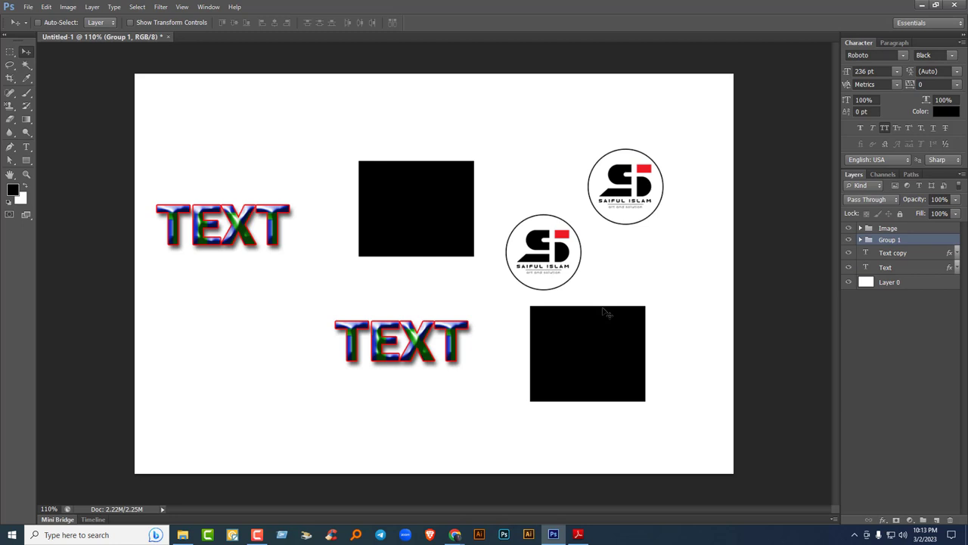
pyautogui.doubleClick(889, 239)
pyautogui.write('pes')
pyautogui.press('Return')
# Group the Text copy and Text layers and name the group Text.
pyautogui.click(905, 254)
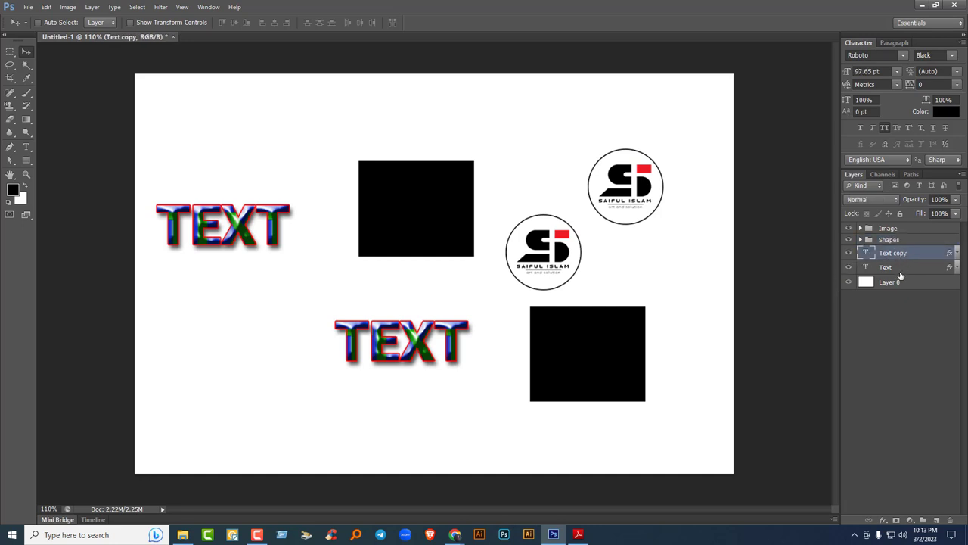
pyautogui.keyDown('shift'); pyautogui.click(901, 270); pyautogui.keyUp('shift')
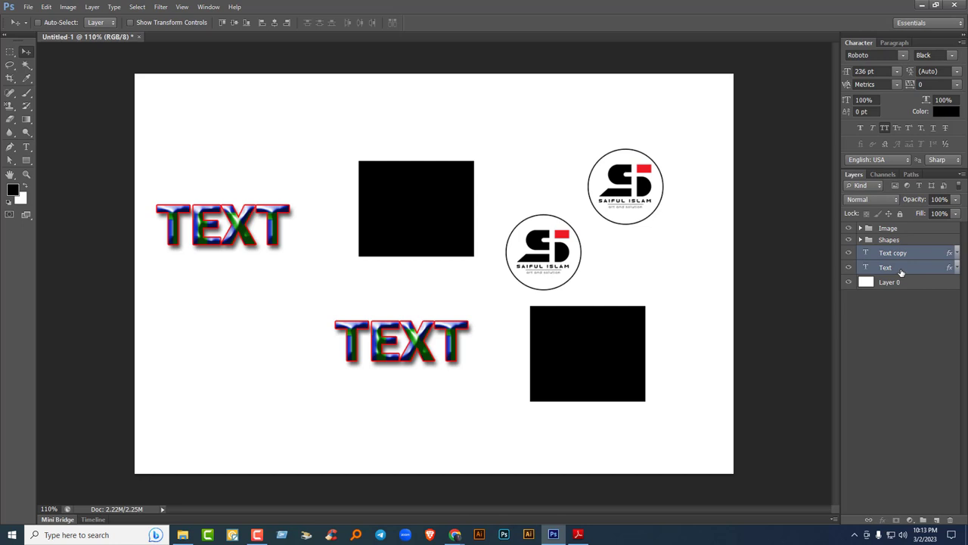
pyautogui.hotkey('ctrl', 'g')
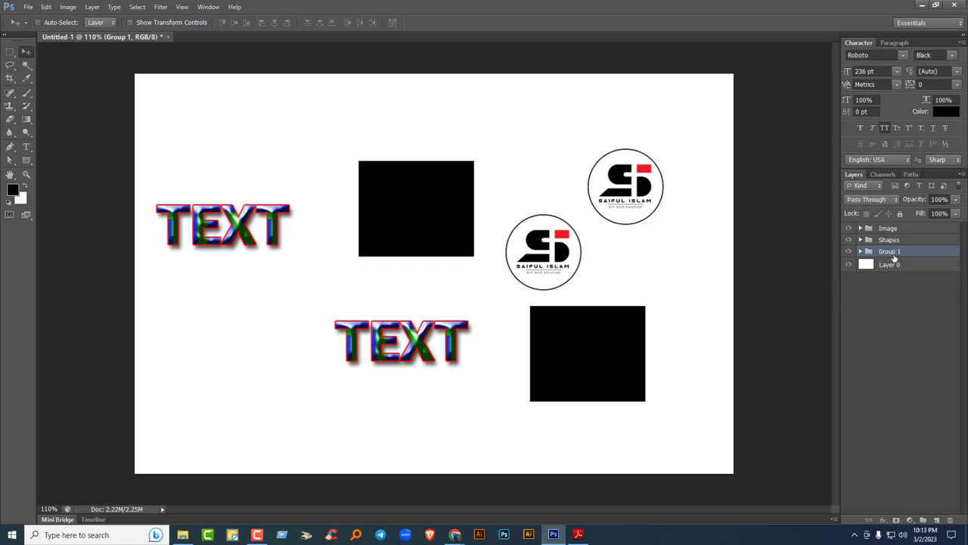
pyautogui.doubleClick(893, 255)
pyautogui.write('Text')
pyautogui.press('Return')
# Delete the Text, Image and Shapes groups one after another, and undo all three deletions.
pyautogui.press('Delete')
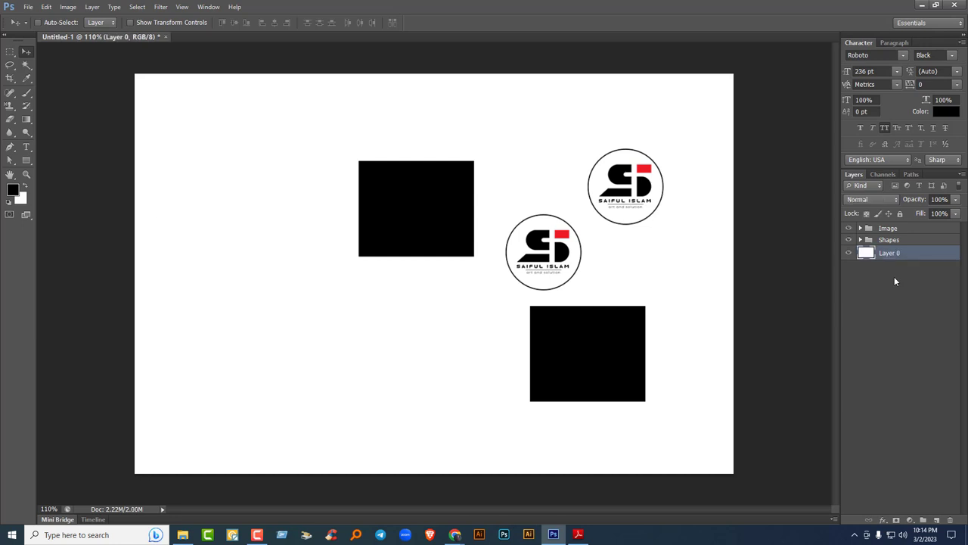
pyautogui.click(904, 230)
pyautogui.press('Delete')
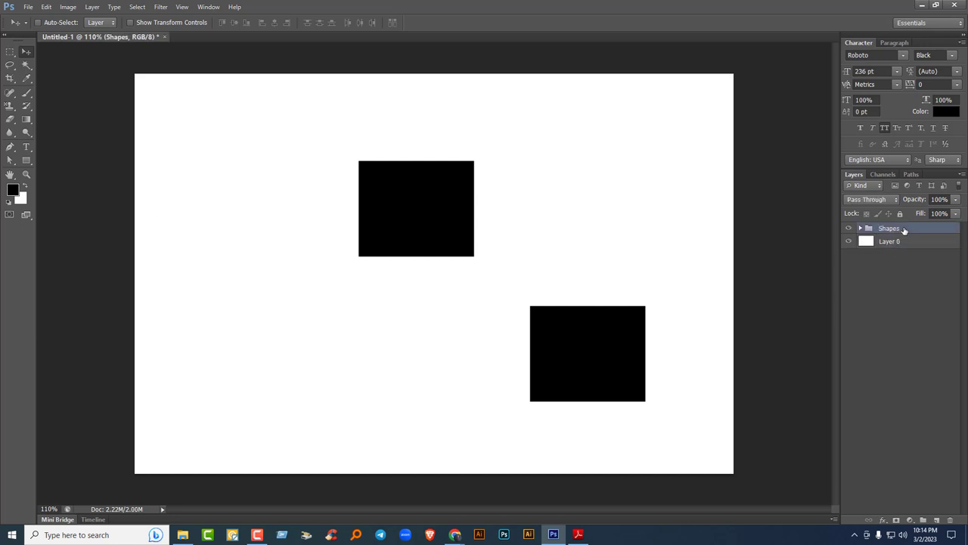
pyautogui.press('Delete')
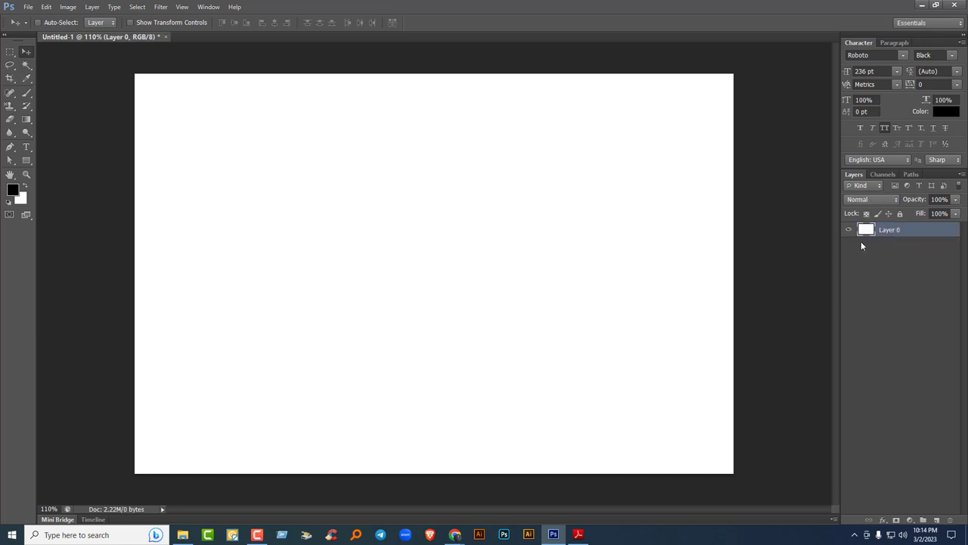
pyautogui.hotkey('ctrl', 'alt', 'z')
pyautogui.hotkey('ctrl', 'alt', 'z')
pyautogui.hotkey('ctrl', 'alt', 'z')
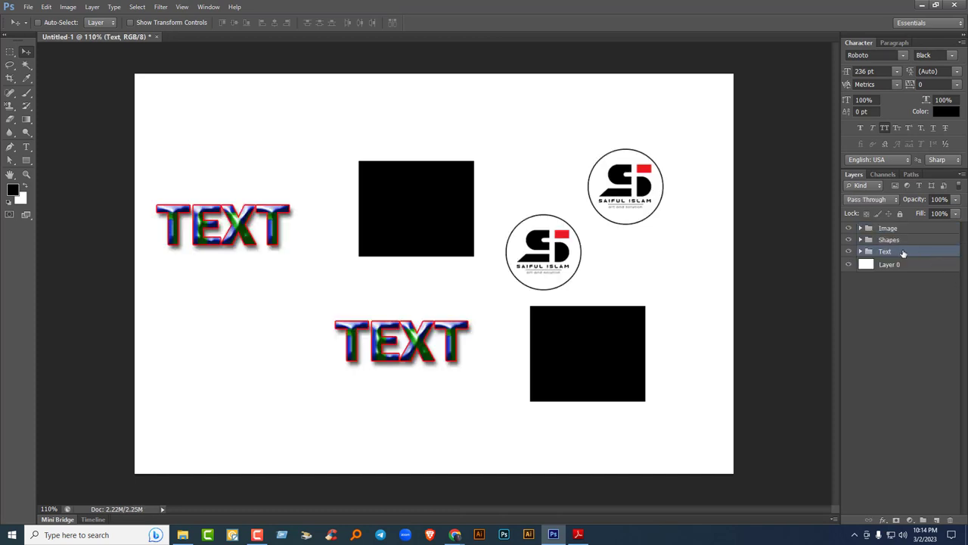
# Ungroup the Image, Shapes and Text groups so their layers are separate again.
pyautogui.click(902, 233)
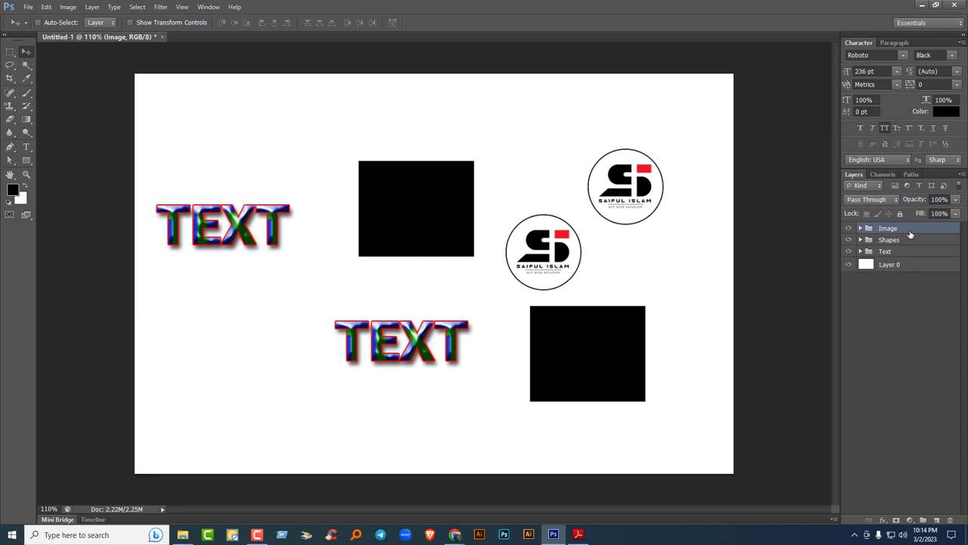
pyautogui.hotkey('ctrl', 'shift', 'g')
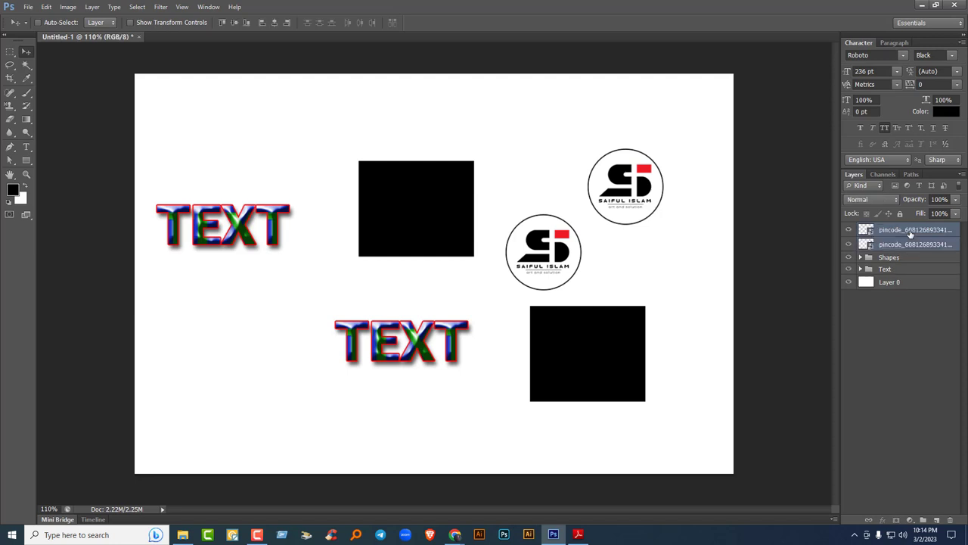
pyautogui.click(907, 259)
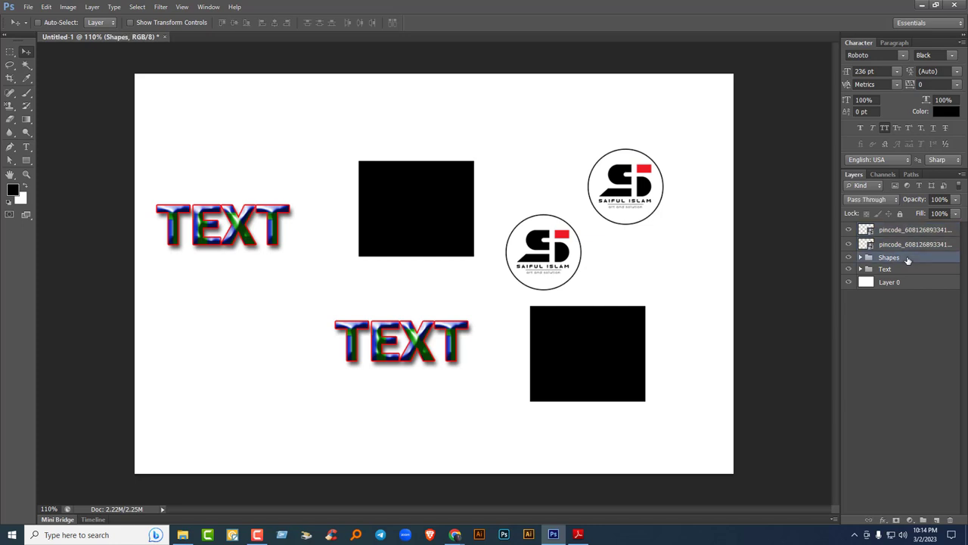
pyautogui.hotkey('ctrl', 'shift', 'g')
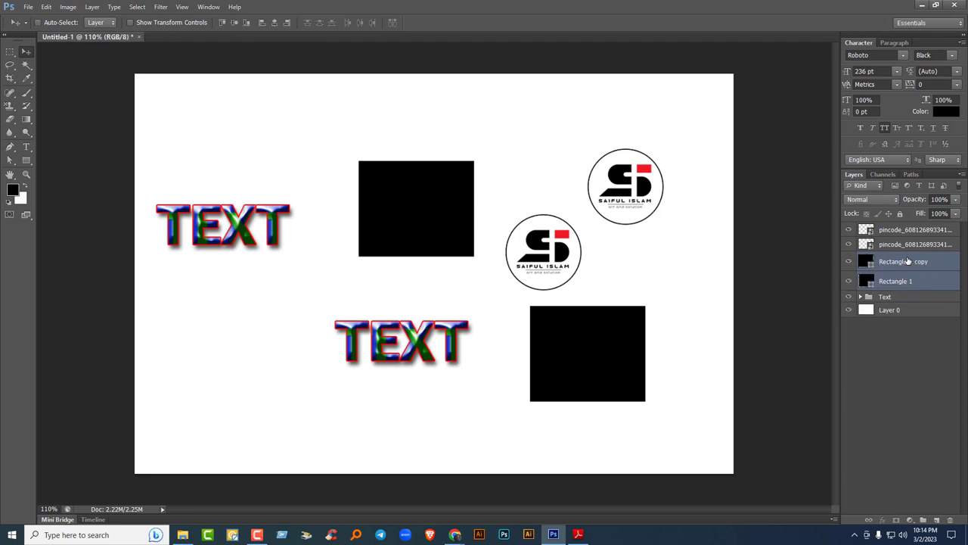
pyautogui.click(904, 296)
pyautogui.click(92, 7)
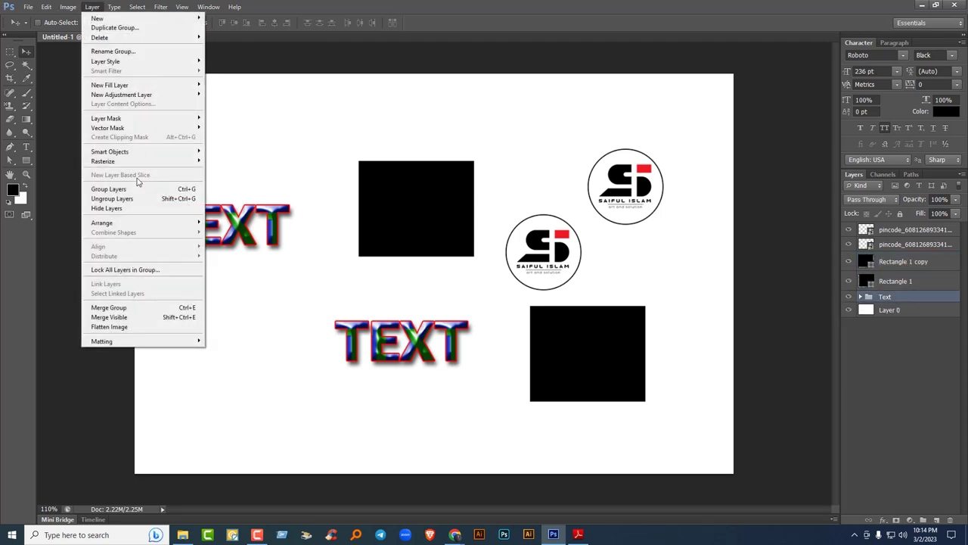
pyautogui.click(111, 198)
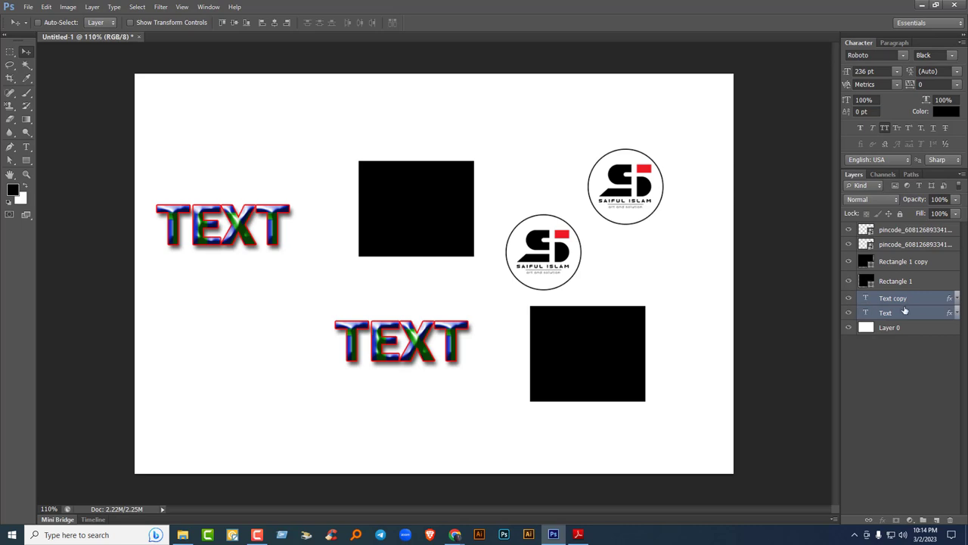
# Open the image 1 (1).jpg from the Class 05 folder in New graphic module on the Graphic Design 01 (G:) drive.
pyautogui.click(578, 534)
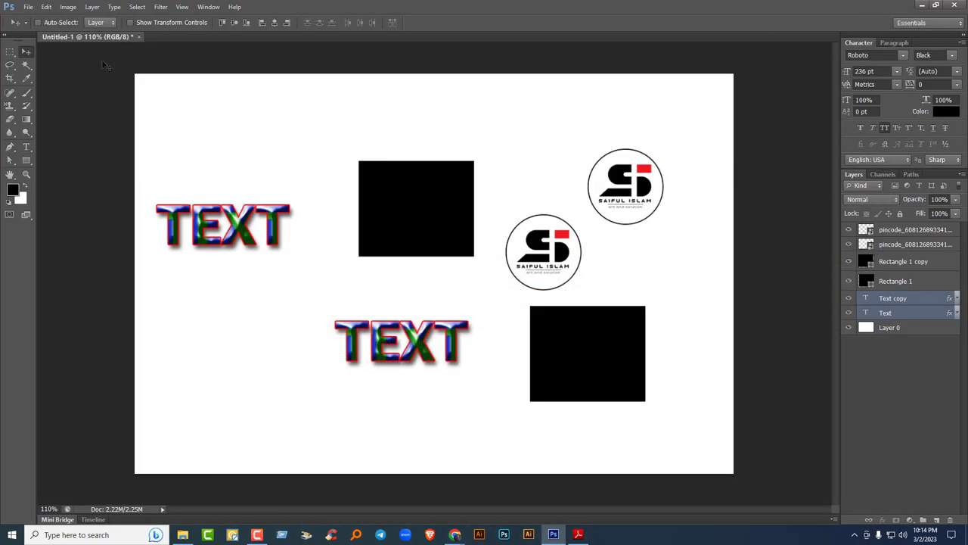
pyautogui.click(909, 6)
pyautogui.click(28, 7)
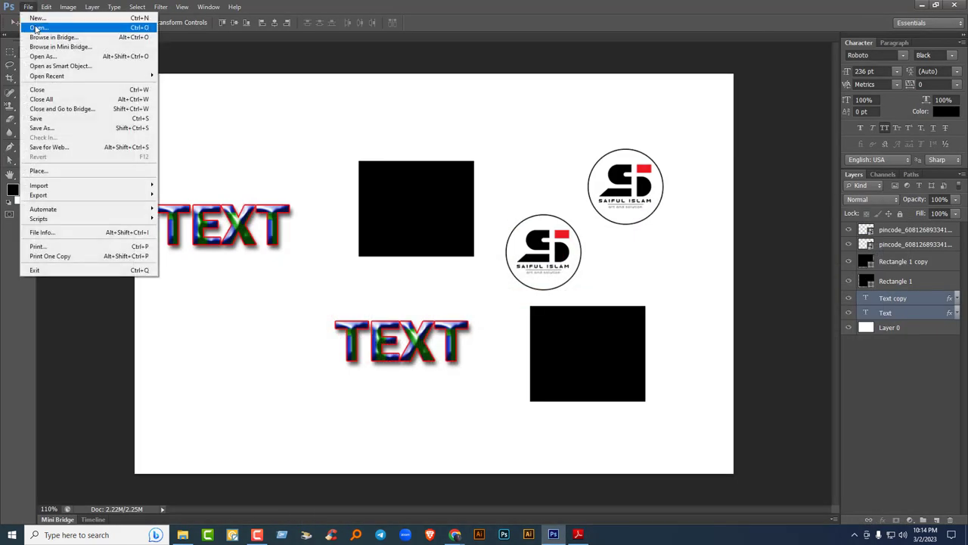
pyautogui.click(37, 27)
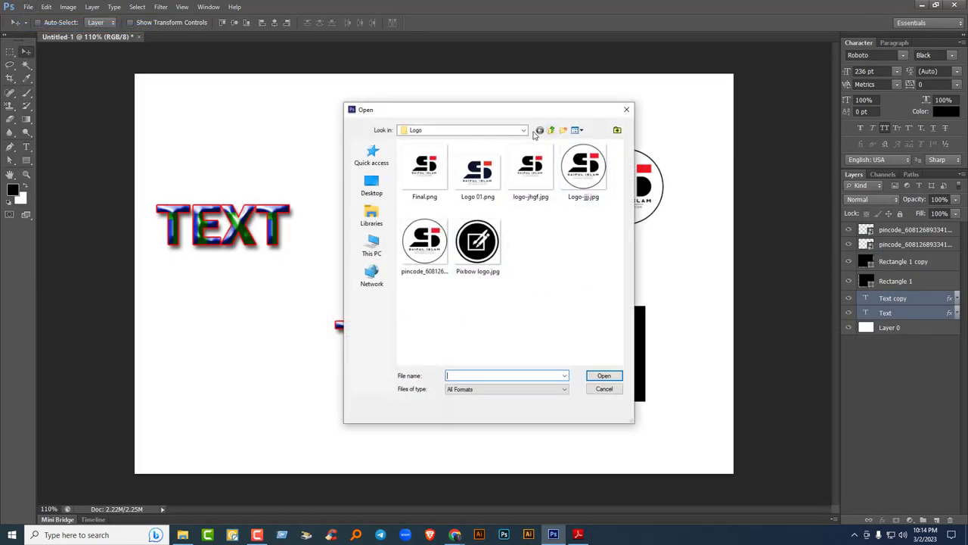
pyautogui.click(462, 130)
pyautogui.click(461, 261)
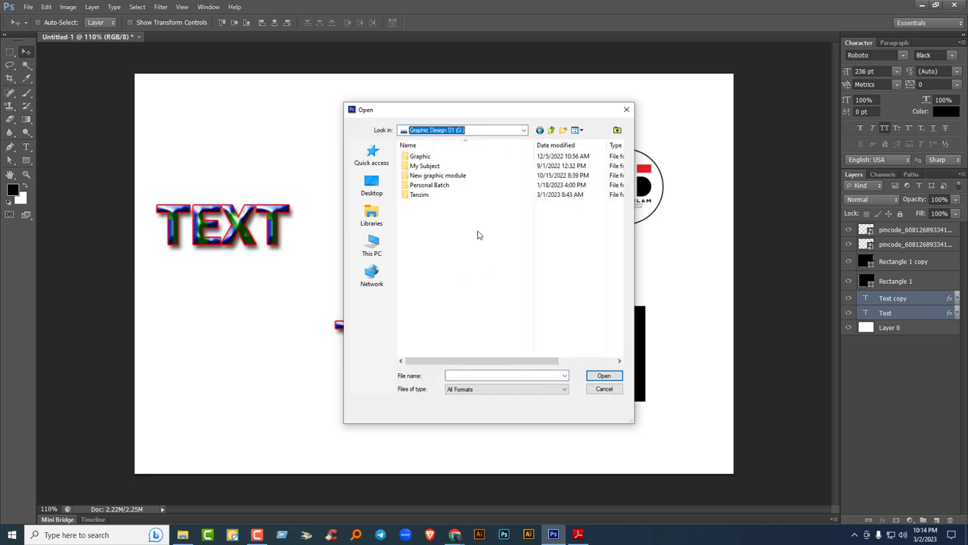
pyautogui.doubleClick(451, 174)
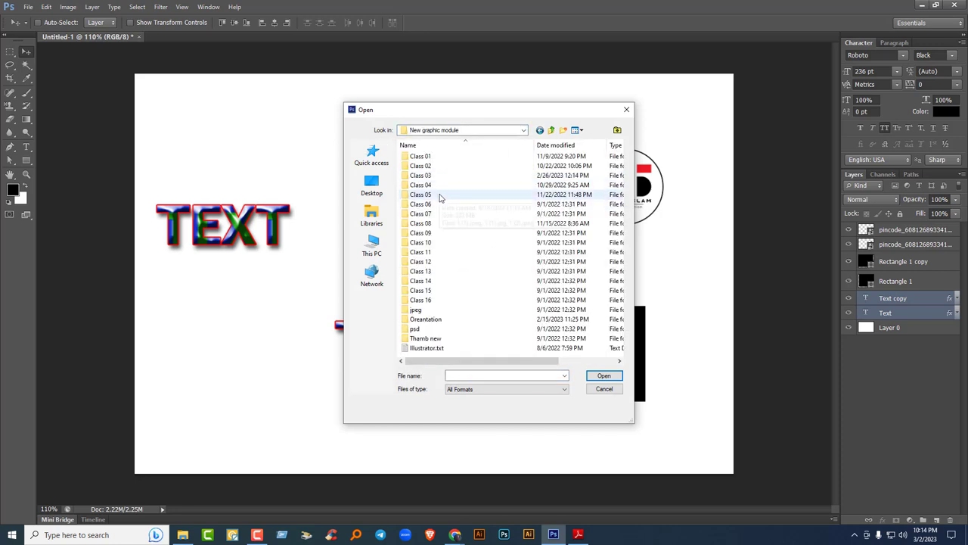
pyautogui.doubleClick(441, 194)
pyautogui.click(465, 195)
pyautogui.click(604, 376)
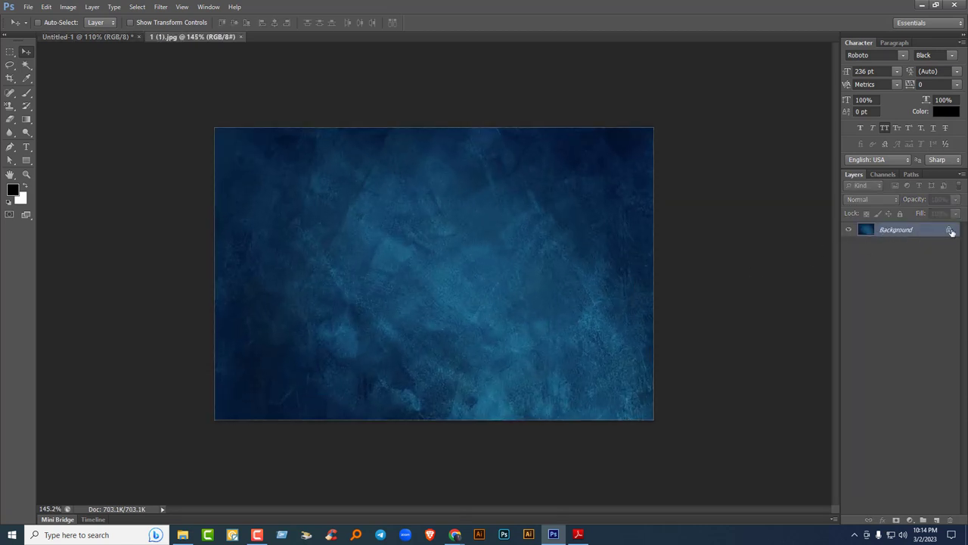
# Convert the locked background of 1 (1).jpg into a regular layer and add the text TEXT over the image.
pyautogui.doubleClick(945, 230)
pyautogui.press('Return')
pyautogui.click(26, 146)
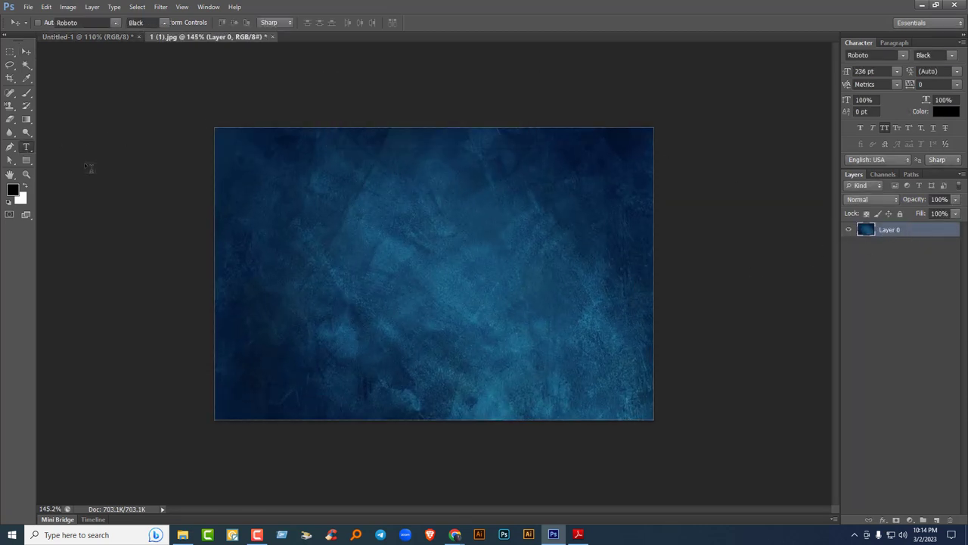
pyautogui.click(295, 242)
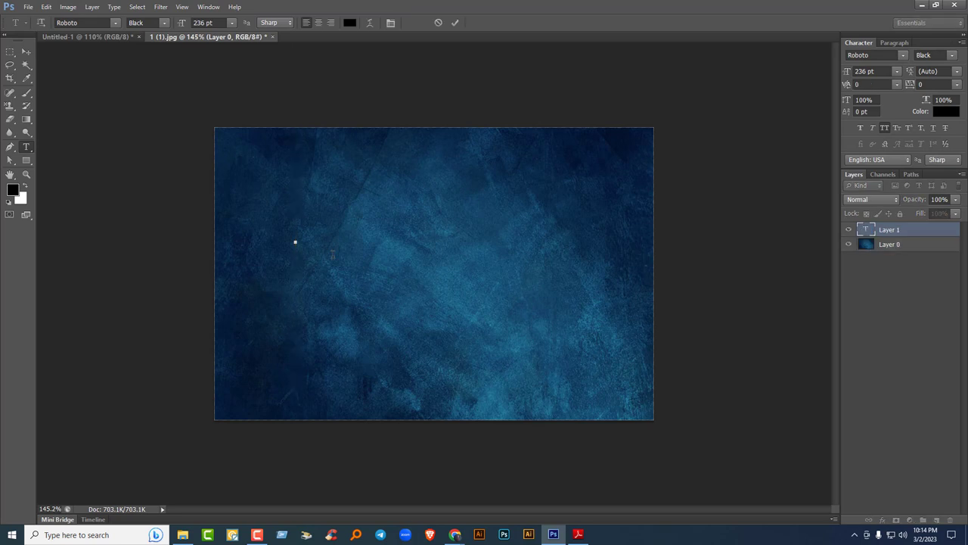
pyautogui.write('T')
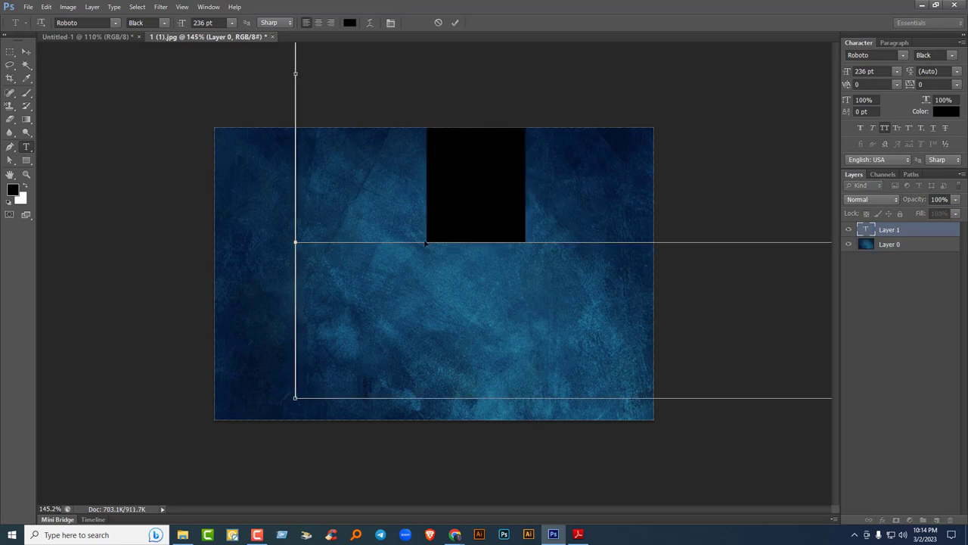
# Reduce the font size of the whole TEXT entry to 56 pt.
pyautogui.hotkey('ctrl', 'a')
pyautogui.click(879, 72)
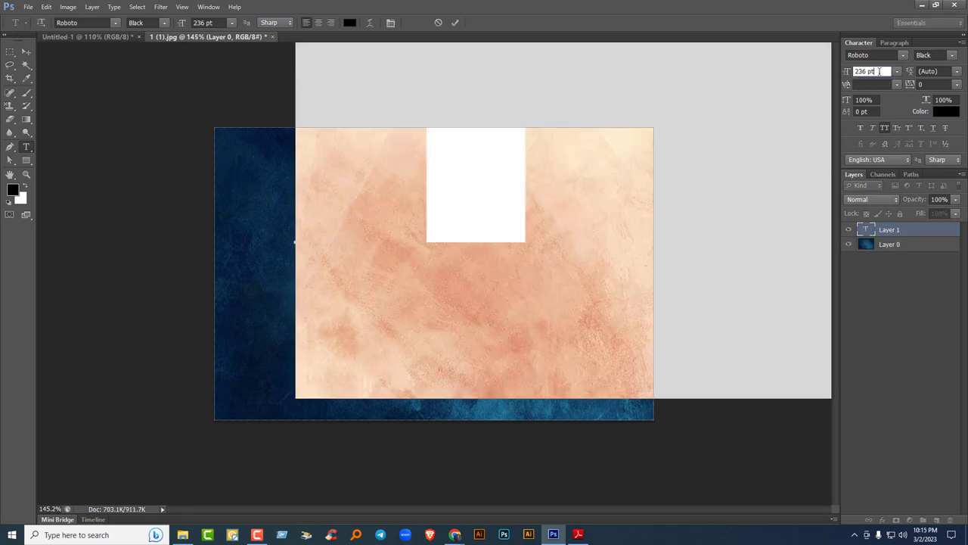
pyautogui.hotkey('shift', 'Down')
pyautogui.hotkey('shift', 'Down')
pyautogui.hotkey('shift', 'Down')
pyautogui.hotkey('shift', 'Down')
pyautogui.hotkey('shift', 'Down')
pyautogui.hotkey('shift', 'Down')
pyautogui.hotkey('shift', 'Down')
pyautogui.hotkey('shift', 'Down')
pyautogui.hotkey('shift', 'Down')
pyautogui.hotkey('shift', 'Down')
pyautogui.hotkey('shift', 'Down')
pyautogui.hotkey('shift', 'Down')
pyautogui.hotkey('shift', 'Down')
pyautogui.hotkey('shift', 'Down')
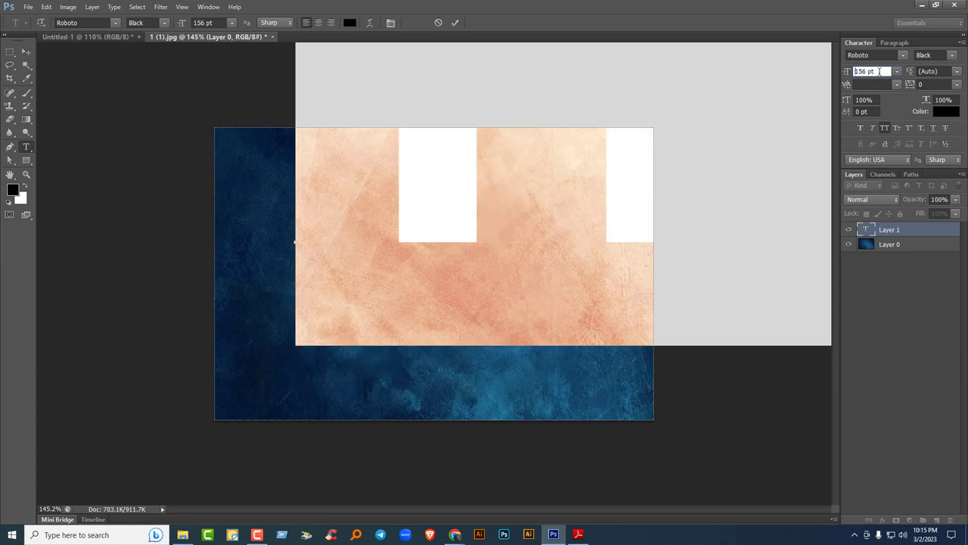
pyautogui.hotkey('shift', 'Down')
pyautogui.hotkey('shift', 'Down')
pyautogui.hotkey('shift', 'Down')
pyautogui.hotkey('shift', 'Down')
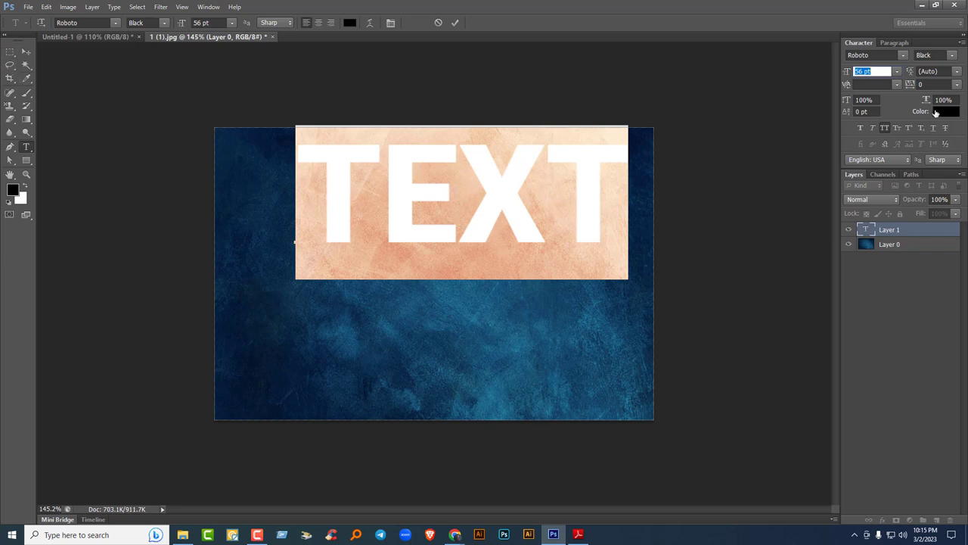
# Change the colour of the TEXT lettering to white (ffffff) and move it to around the centre of the blue background.
pyautogui.click(557, 220)
pyautogui.click(350, 22)
pyautogui.moveTo(543, 138); pyautogui.dragTo(523, 103)
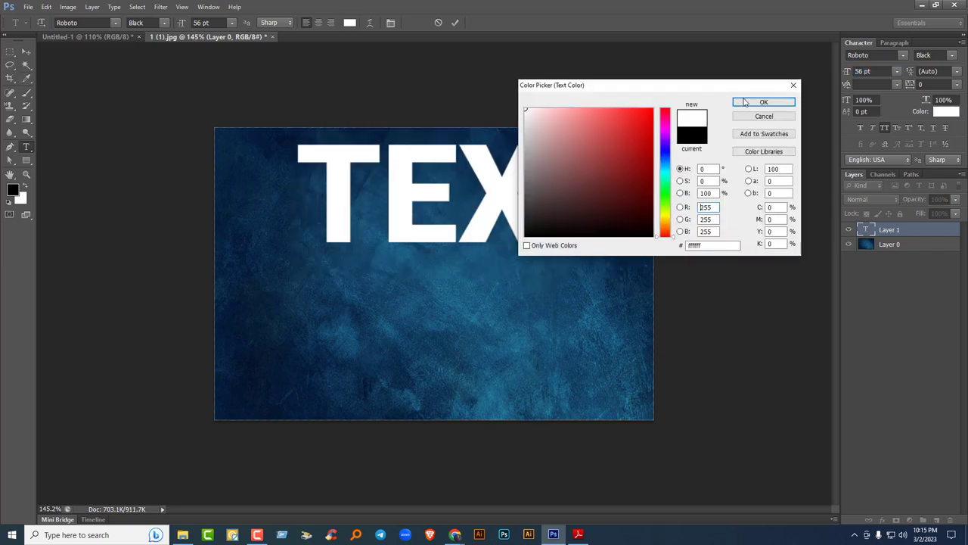
pyautogui.click(750, 99)
pyautogui.click(10, 51)
pyautogui.moveTo(459, 159); pyautogui.dragTo(412, 238)
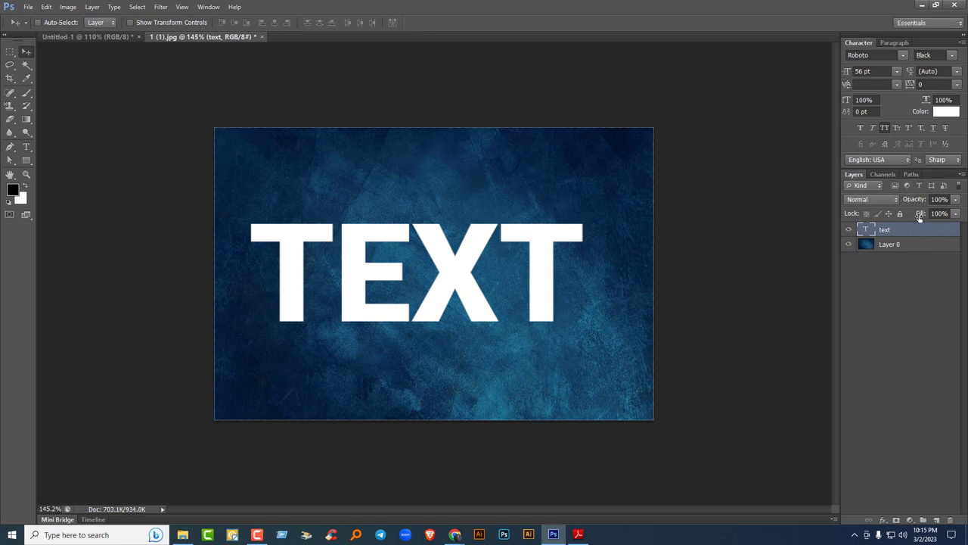
# Lower the text layer's opacity to 0% and restore it to 100%.
pyautogui.click(956, 199)
pyautogui.moveTo(956, 214); pyautogui.dragTo(930, 212)
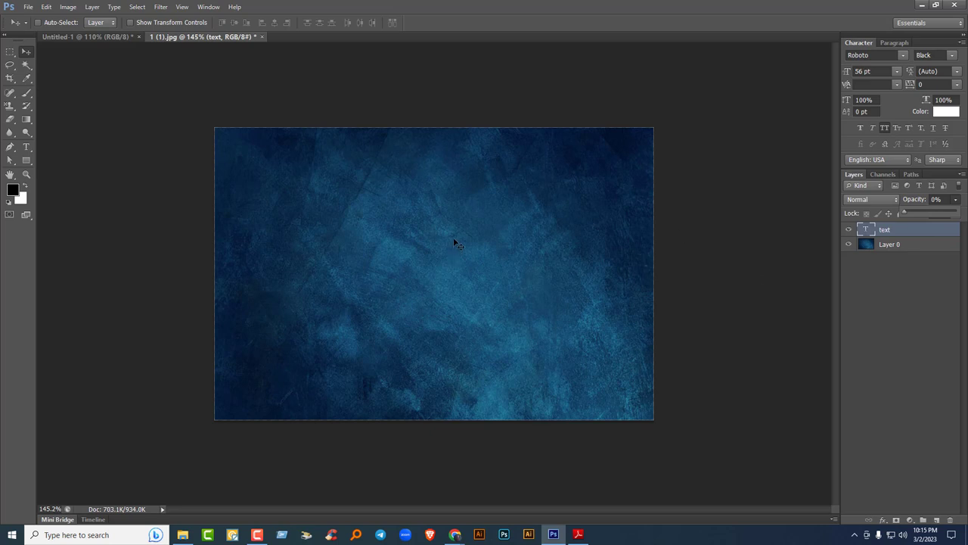
pyautogui.moveTo(905, 212); pyautogui.dragTo(956, 213)
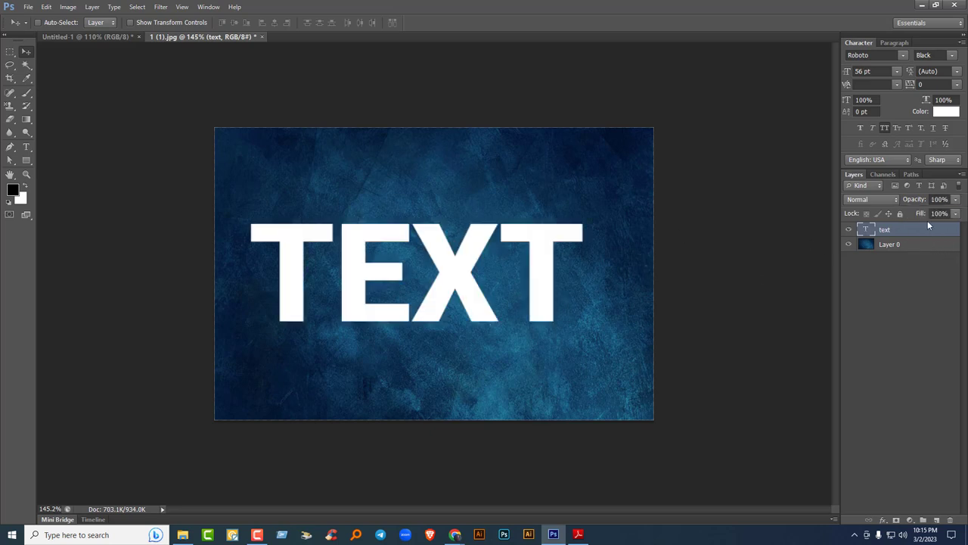
# Lower the text layer's fill to 0% and return it to 100%.
pyautogui.click(956, 213)
pyautogui.moveTo(955, 227); pyautogui.dragTo(932, 227)
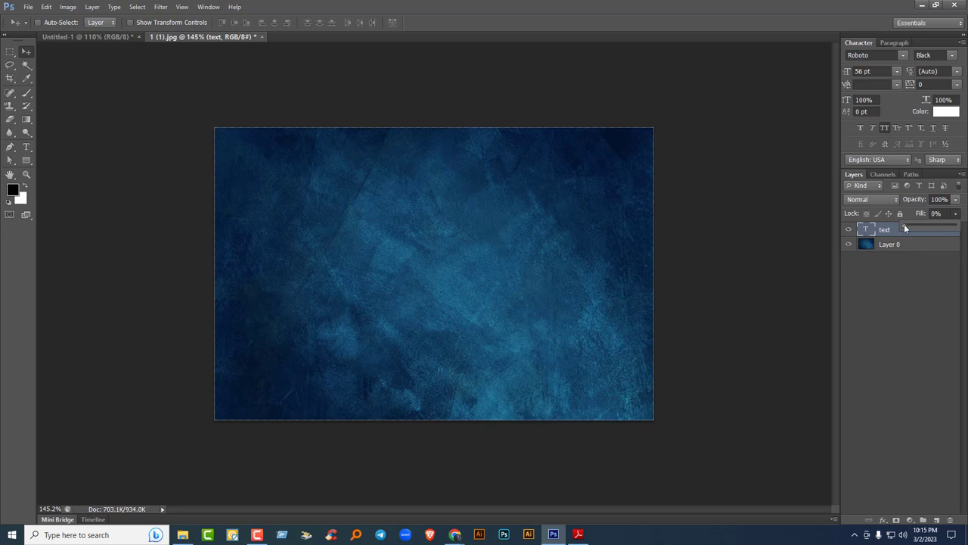
pyautogui.moveTo(905, 227); pyautogui.dragTo(955, 226)
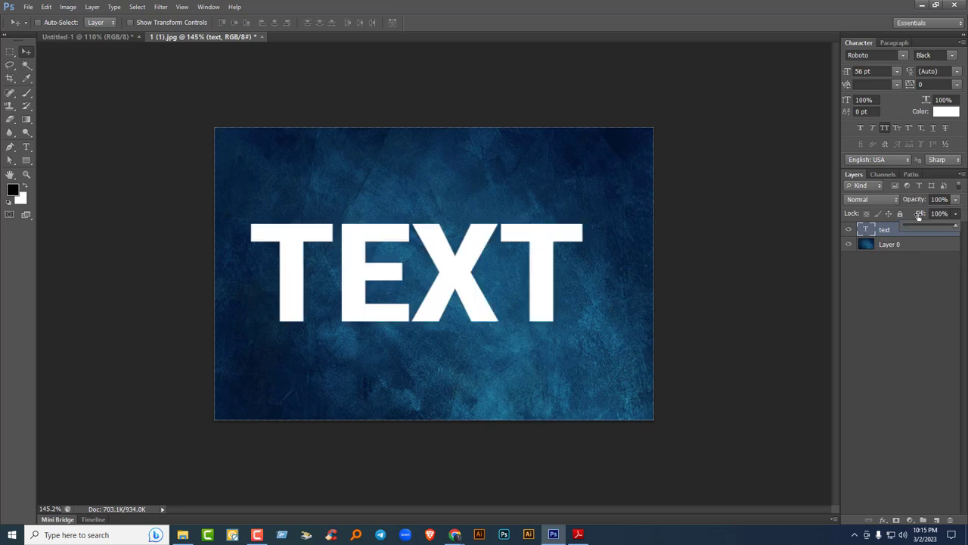
pyautogui.click(892, 233)
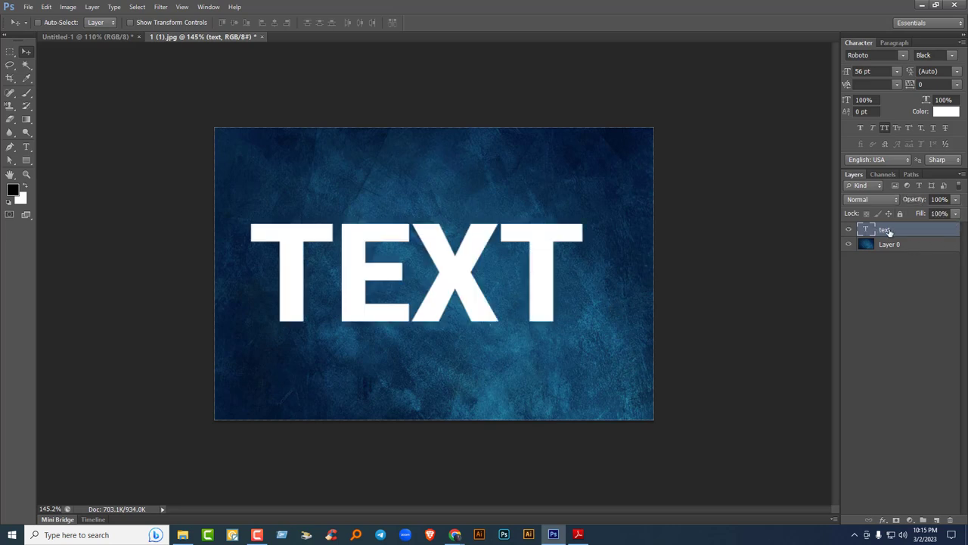
# Apply Bevel & Emboss and Drop Shadow layer styles to the text layer with their preset settings.
pyautogui.doubleClick(932, 230)
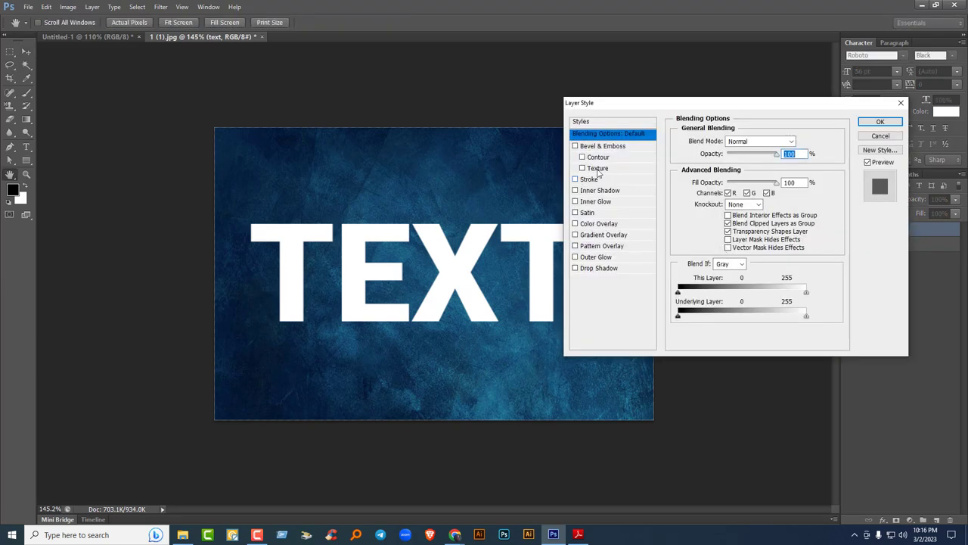
pyautogui.click(603, 145)
pyautogui.click(599, 268)
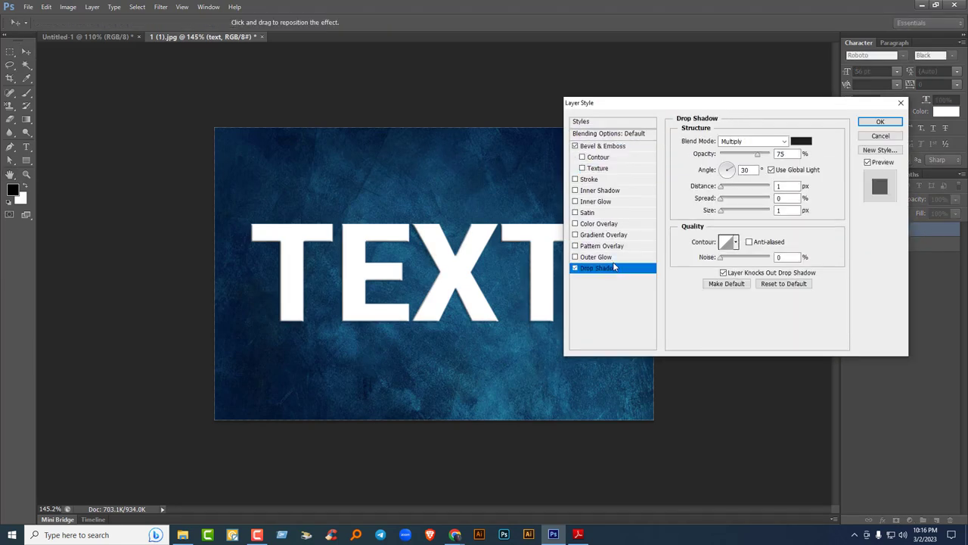
pyautogui.click(880, 121)
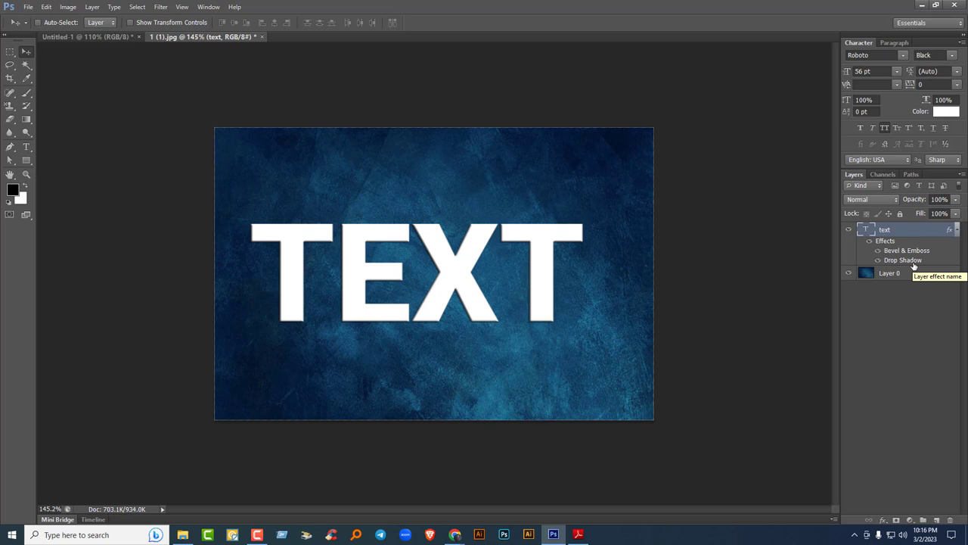
# Drop the styled text layer's opacity to 0% together with its effects, and bring it back to 100%.
pyautogui.click(955, 199)
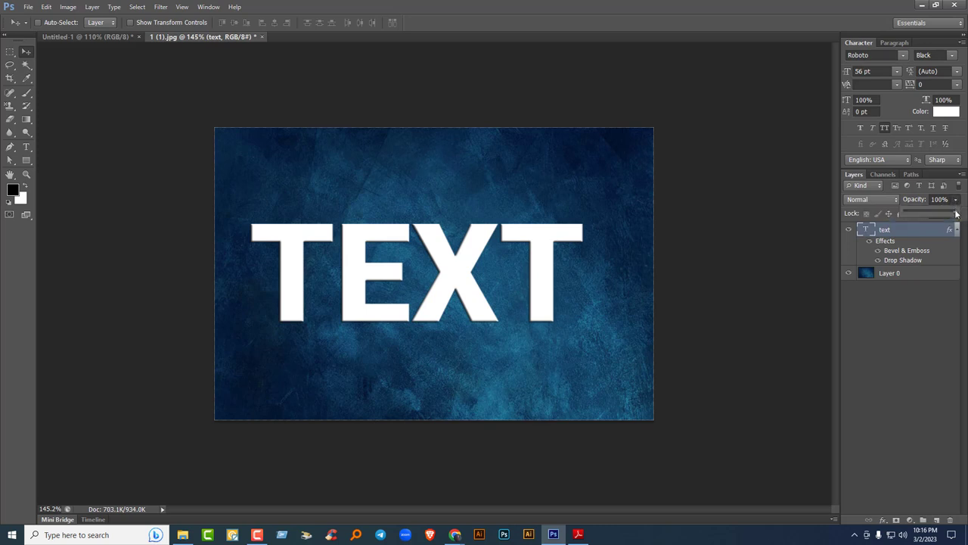
pyautogui.moveTo(954, 212); pyautogui.dragTo(666, 269)
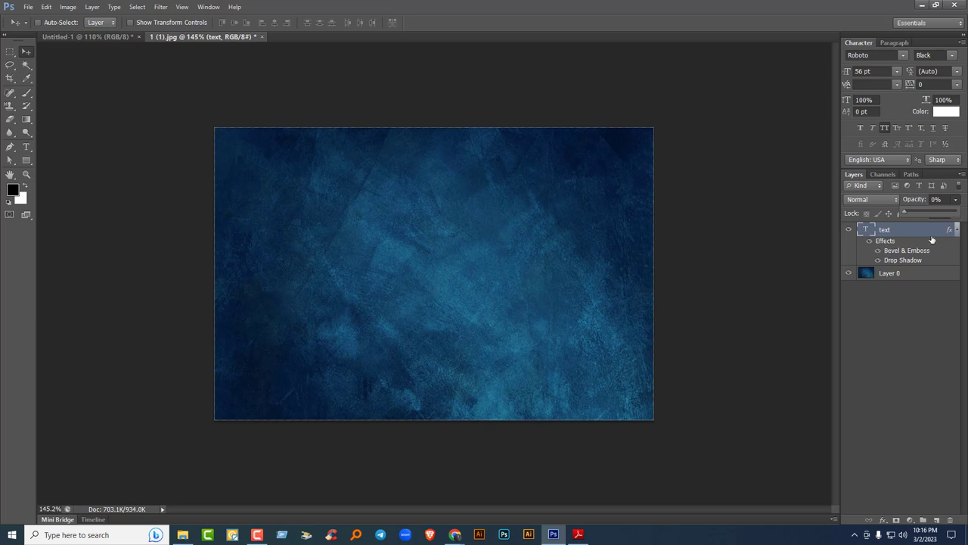
pyautogui.press('Escape')
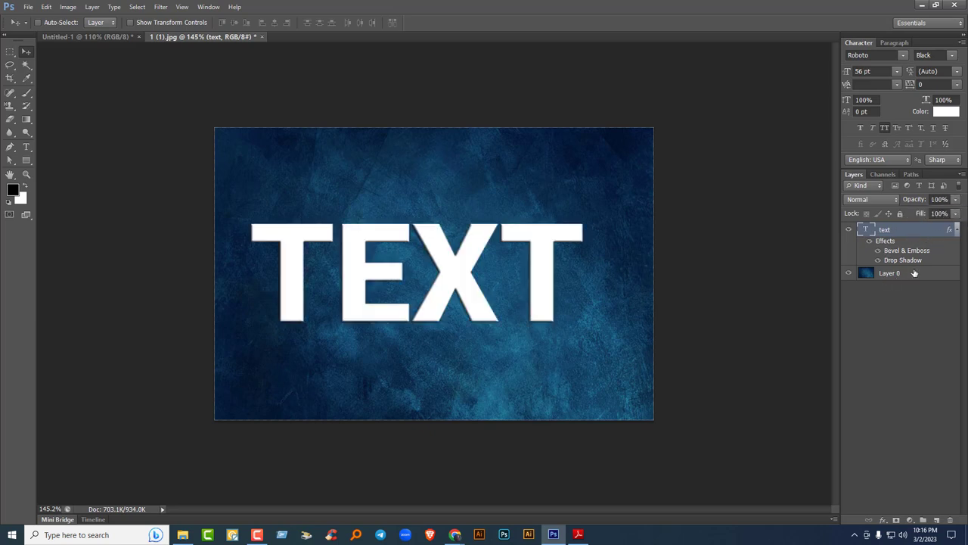
# Lower the opacity of the background image in Layer 0 to 0% and restore it to 100%.
pyautogui.click(878, 280)
pyautogui.click(955, 200)
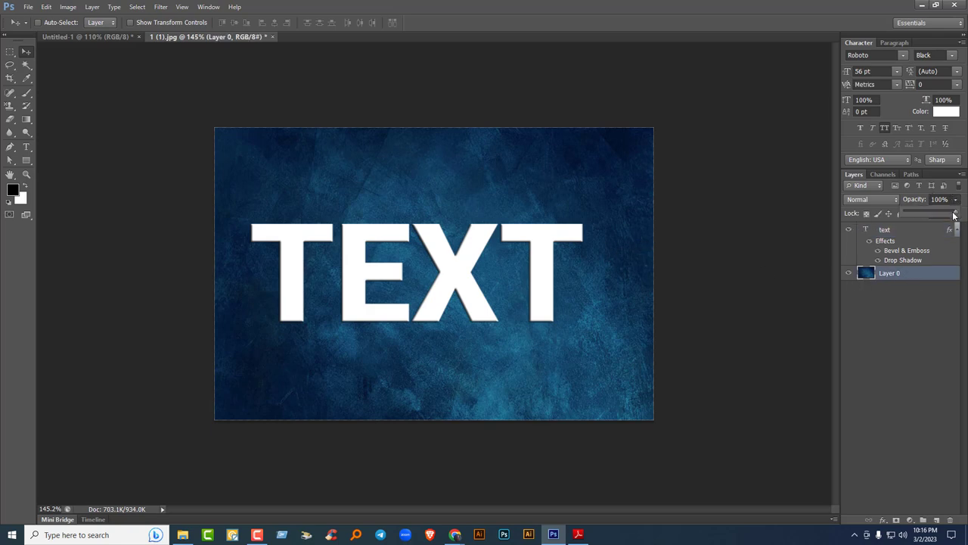
pyautogui.moveTo(956, 212); pyautogui.dragTo(450, 273)
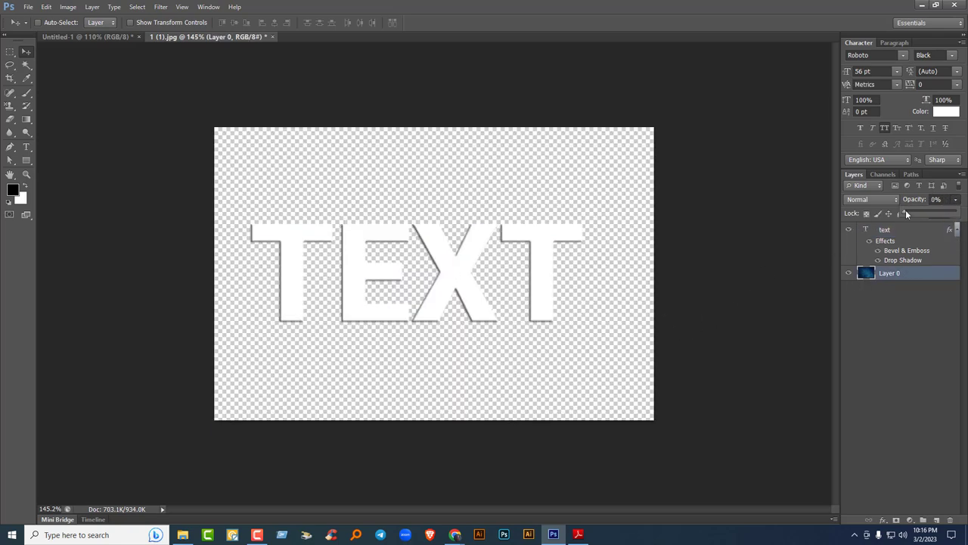
pyautogui.press('0')
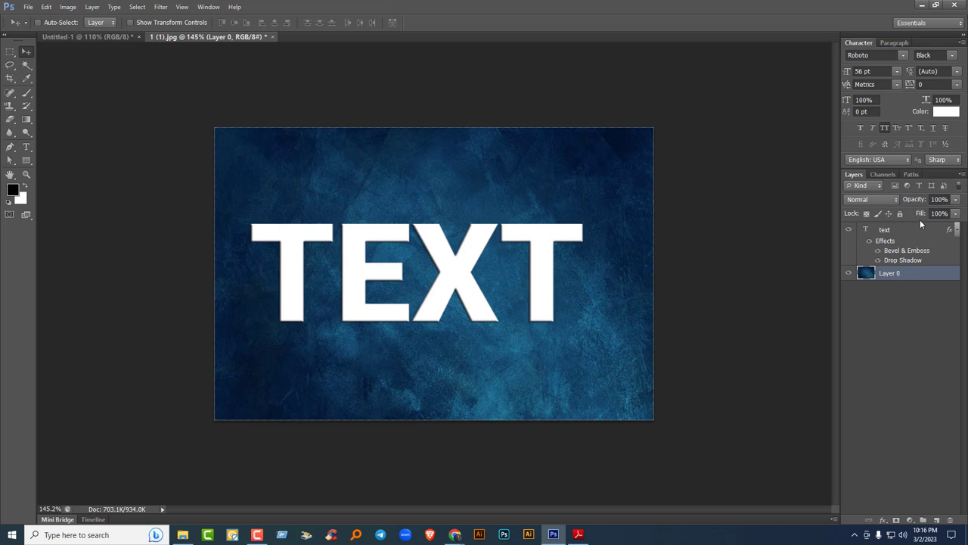
# Set the text layer's fill to 0% and shift the embossed lettering slightly across the blue background.
pyautogui.click(908, 234)
pyautogui.click(955, 213)
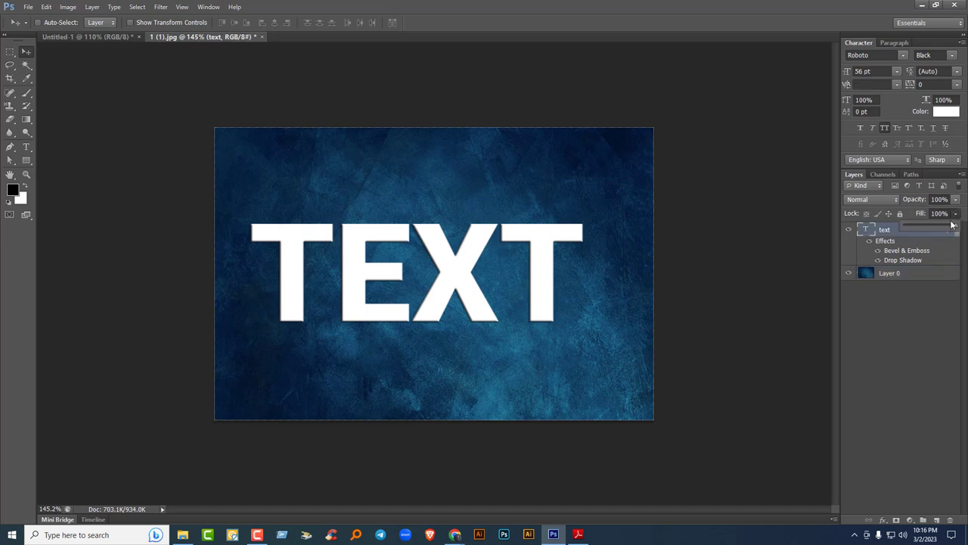
pyautogui.moveTo(955, 230); pyautogui.dragTo(571, 336)
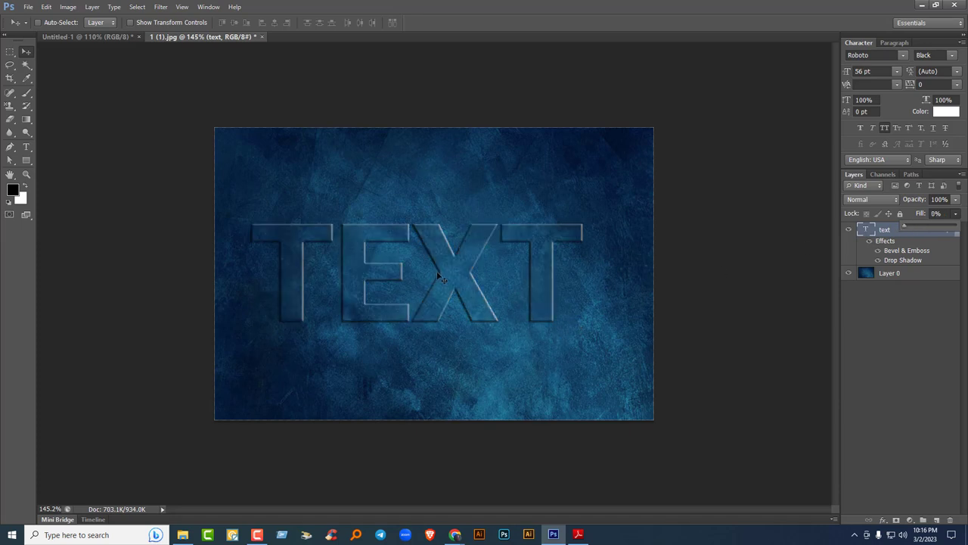
pyautogui.moveTo(438, 275)
pyautogui.mouseDown()
pyautogui.moveTo(484, 277)
pyautogui.moveTo(443, 279)
pyautogui.mouseUp()
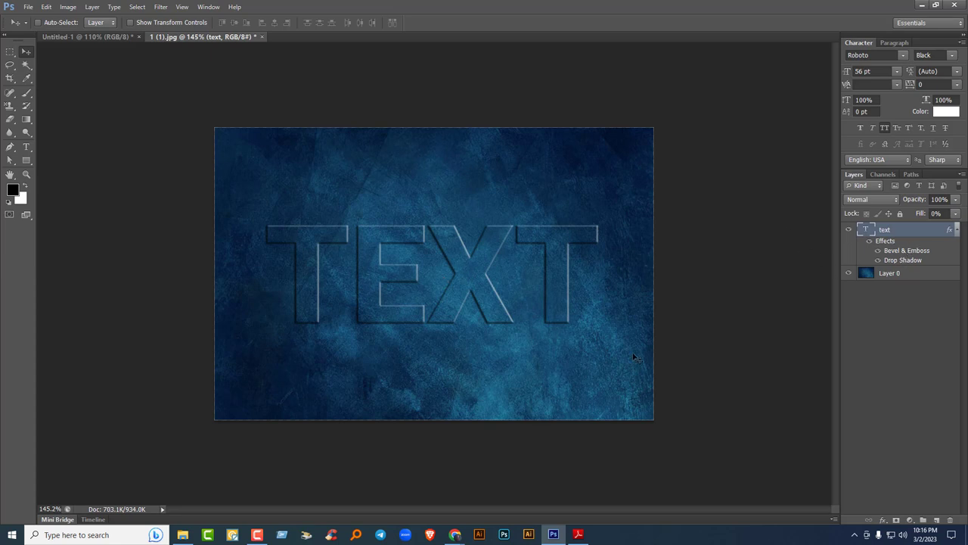
pyautogui.moveTo(477, 280)
pyautogui.mouseDown()
pyautogui.moveTo(493, 284)
pyautogui.moveTo(484, 252)
pyautogui.moveTo(470, 271)
pyautogui.mouseUp()
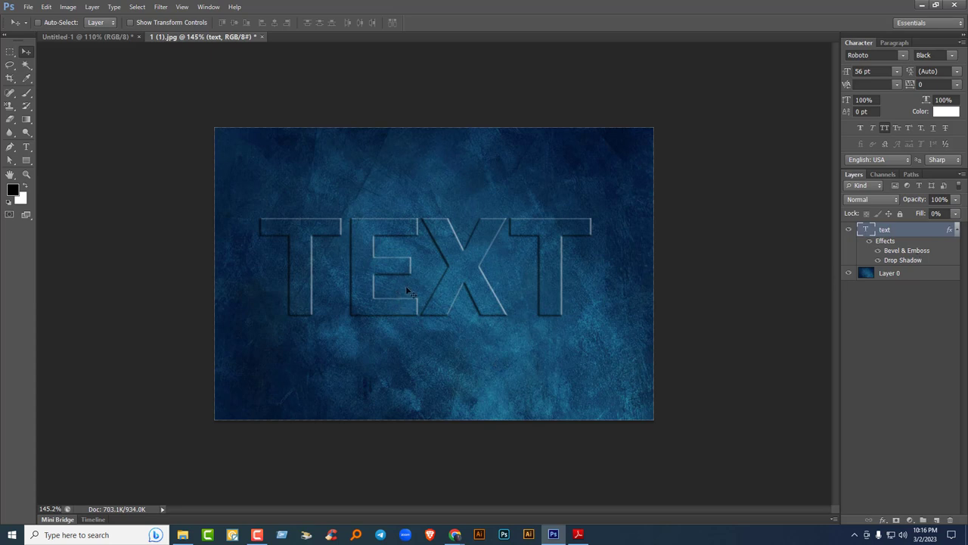
pyautogui.moveTo(467, 246)
pyautogui.mouseDown()
pyautogui.moveTo(468, 291)
pyautogui.moveTo(475, 264)
pyautogui.mouseUp()
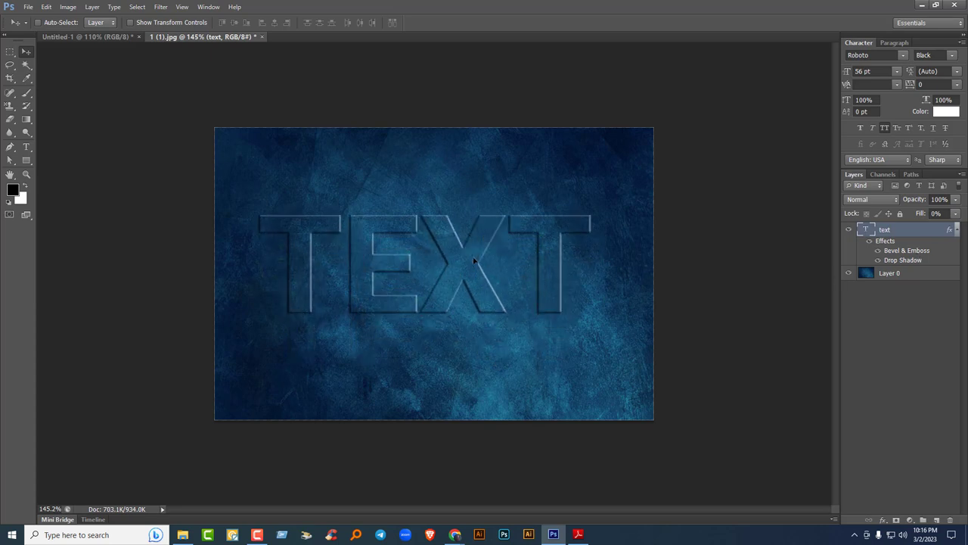
# Set the text layer's fill back to 100%.
pyautogui.click(955, 214)
pyautogui.moveTo(914, 224); pyautogui.dragTo(962, 225)
pyautogui.click(895, 231)
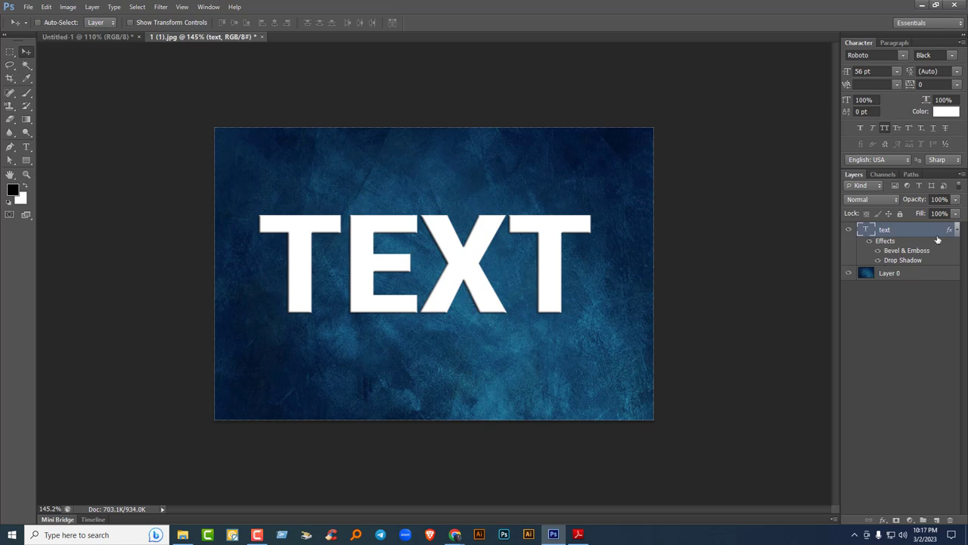
# Switch to Graphic design module.pdf in Adobe Reader, review the Class 05 topics from Layer mask to Rasterize, and return to Photoshop.
pyautogui.click(578, 534)
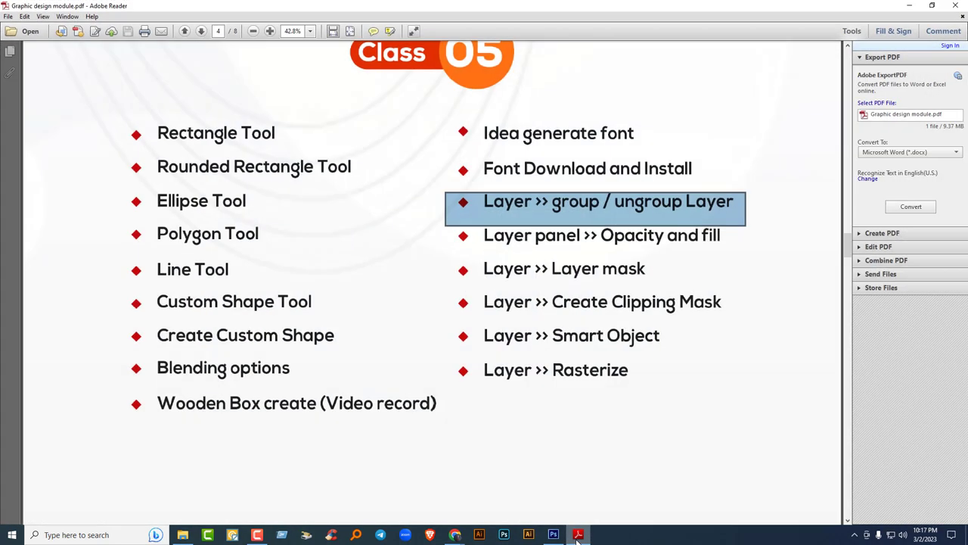
pyautogui.click(579, 258)
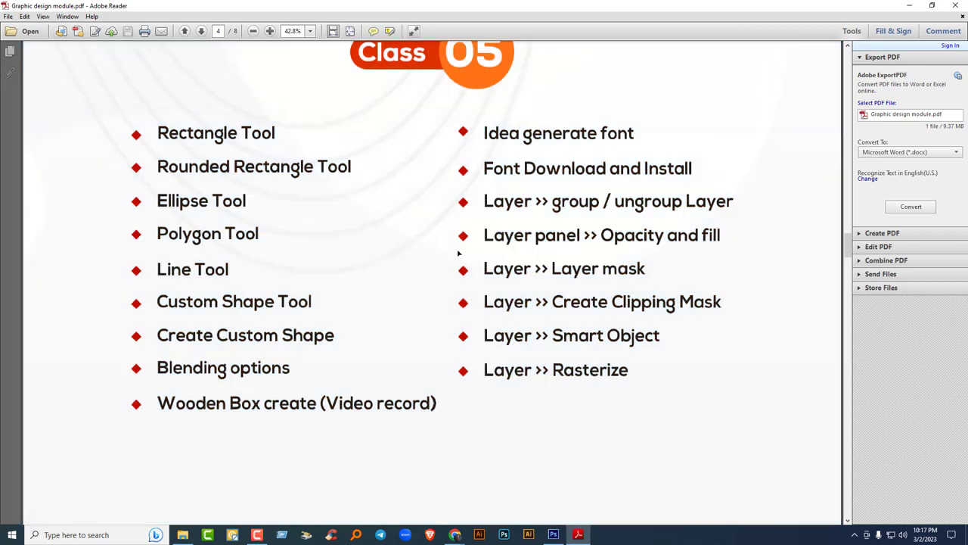
pyautogui.moveTo(448, 251); pyautogui.dragTo(747, 330)
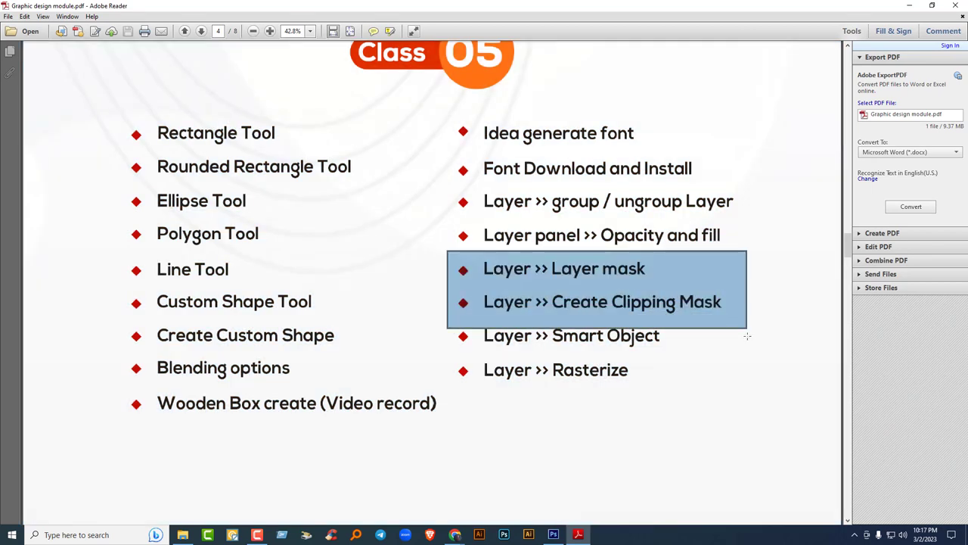
pyautogui.click(448, 258)
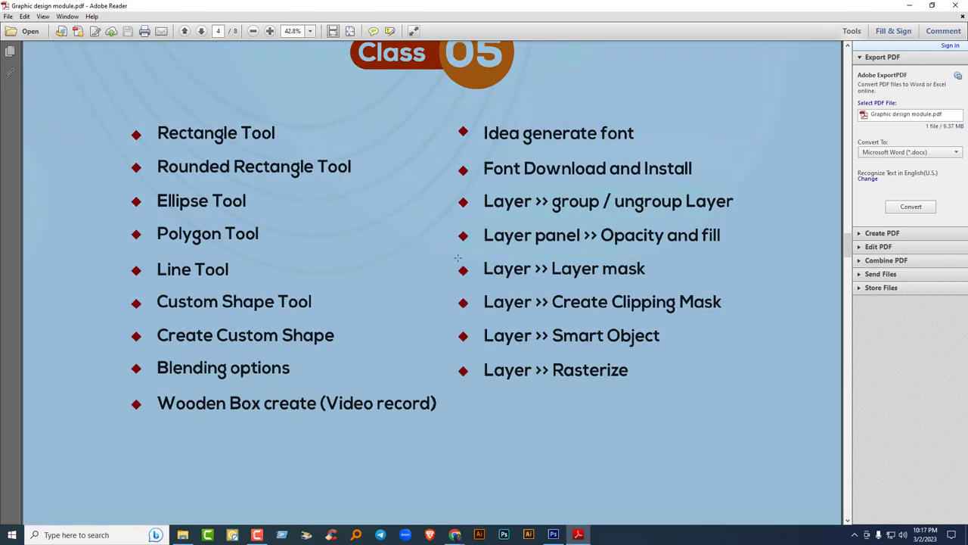
pyautogui.moveTo(449, 252); pyautogui.dragTo(493, 308)
pyautogui.moveTo(541, 341); pyautogui.dragTo(746, 413)
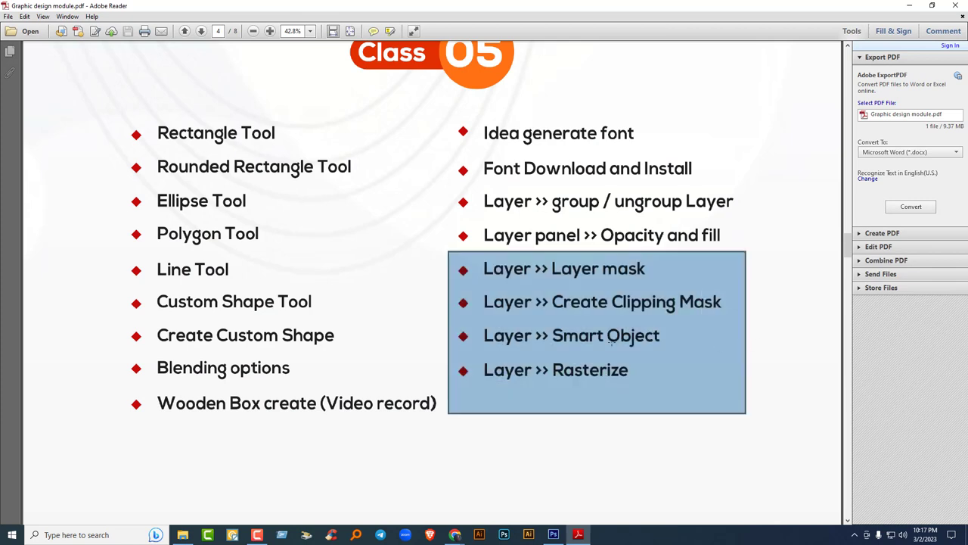
pyautogui.click(460, 326)
pyautogui.moveTo(442, 323); pyautogui.dragTo(703, 404)
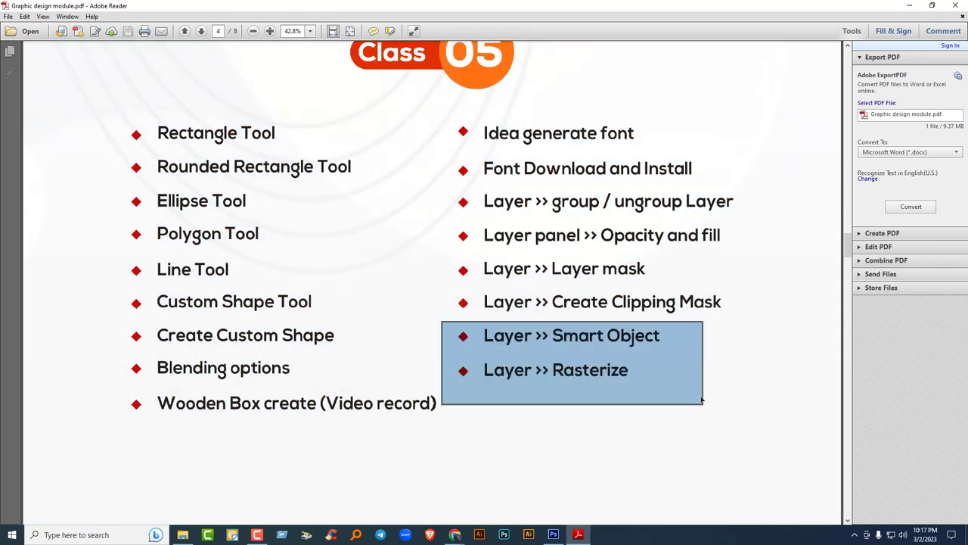
pyautogui.click(716, 292)
pyautogui.click(666, 297)
pyautogui.moveTo(429, 252); pyautogui.dragTo(727, 327)
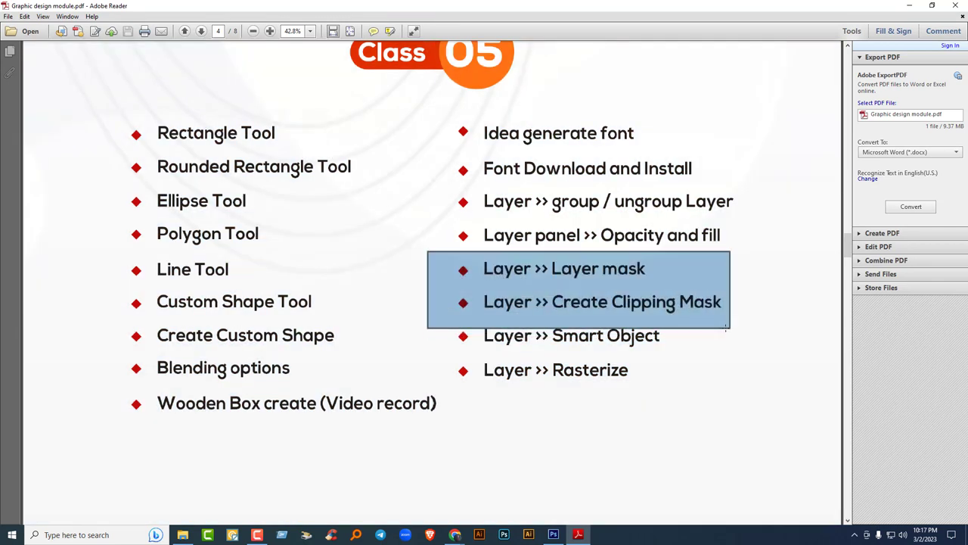
pyautogui.click(636, 297)
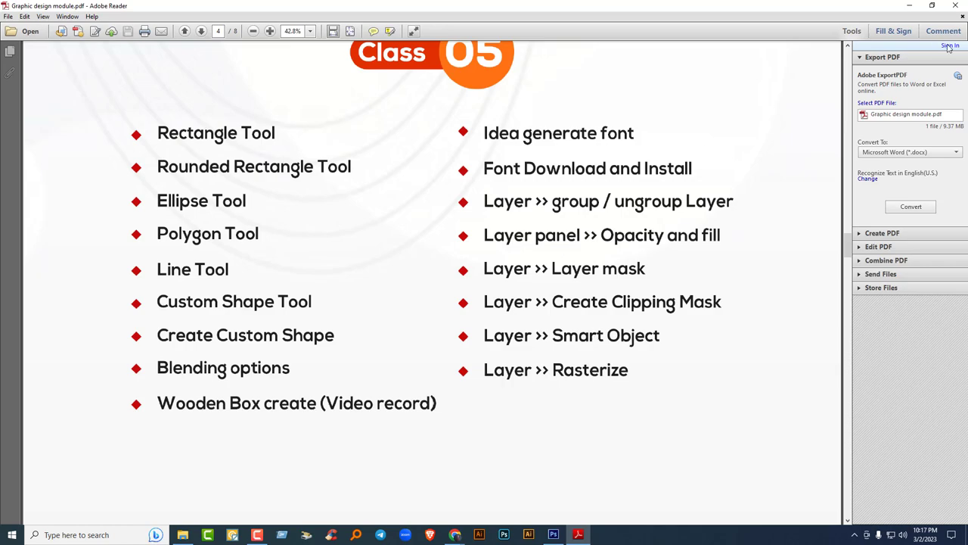
pyautogui.click(910, 6)
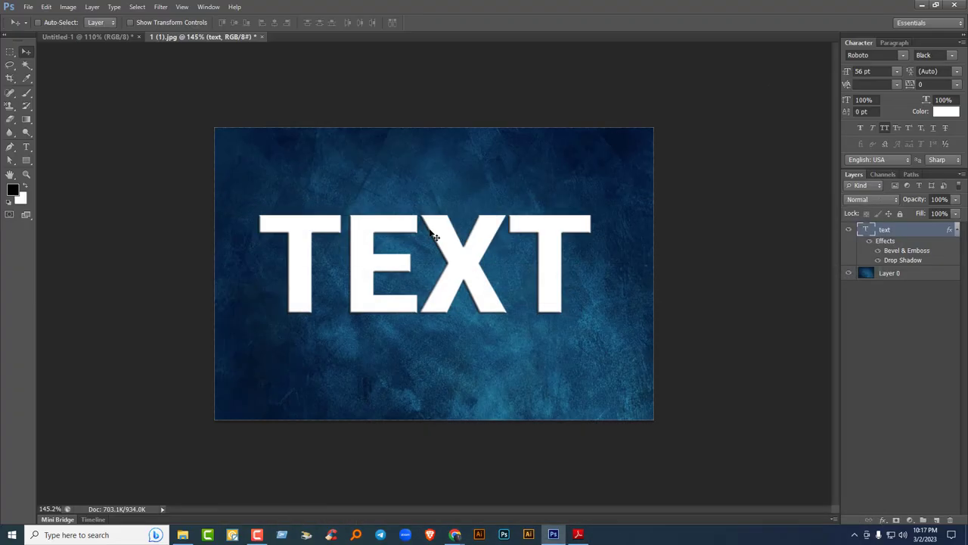
# Close the 1 (1).jpg document without saving its changes.
pyautogui.click(262, 36)
pyautogui.click(481, 201)
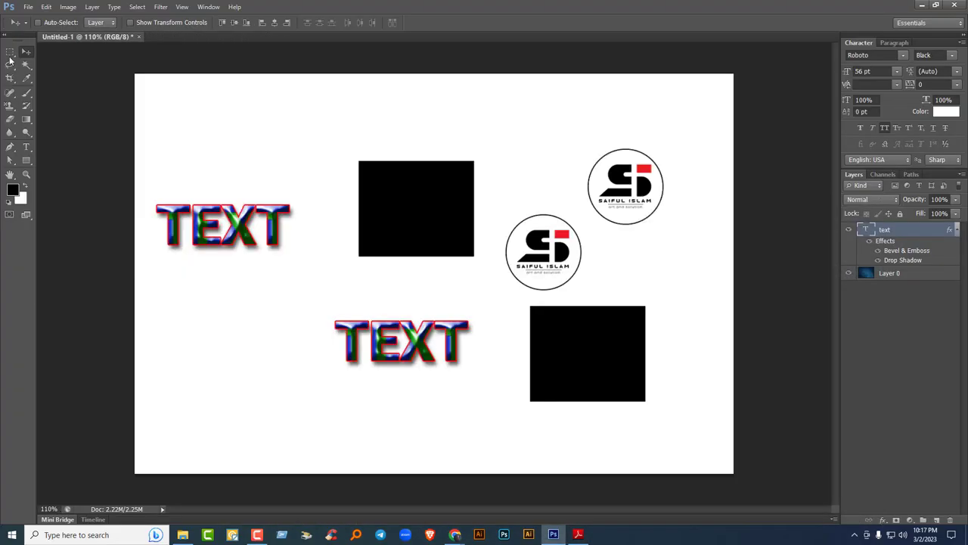
# Open the portrait image 1 (9).jpg from the Class 05 folder and convert its locked background into a regular layer.
pyautogui.click(28, 6)
pyautogui.click(42, 22)
pyautogui.click(478, 317)
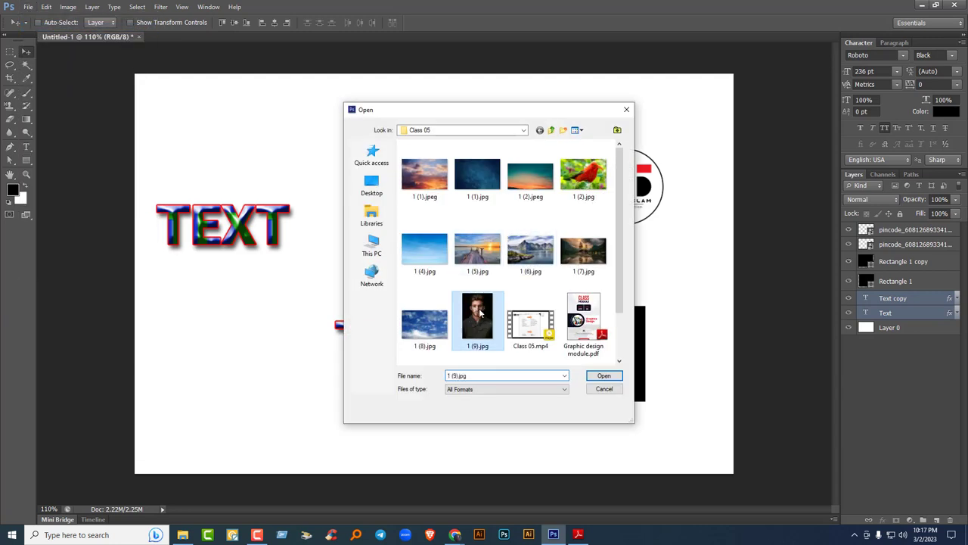
pyautogui.click(604, 375)
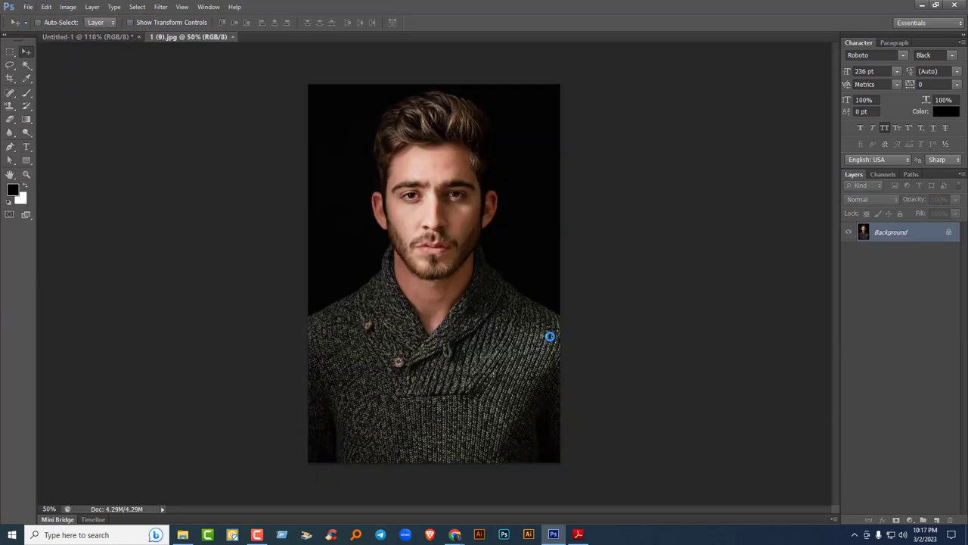
pyautogui.doubleClick(942, 235)
pyautogui.press('Return')
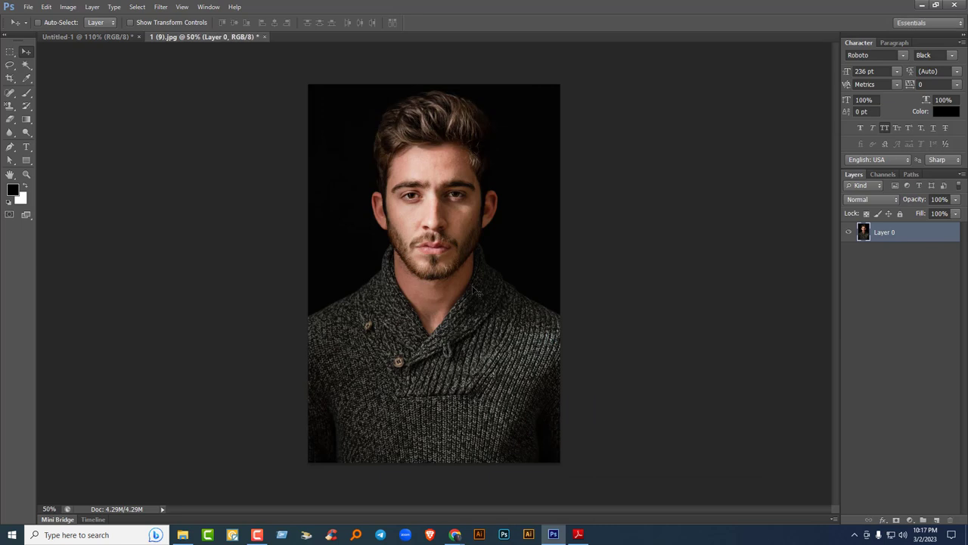
# Duplicate Layer 0 of the portrait and hide the original layer.
pyautogui.hotkey('ctrl', 'j')
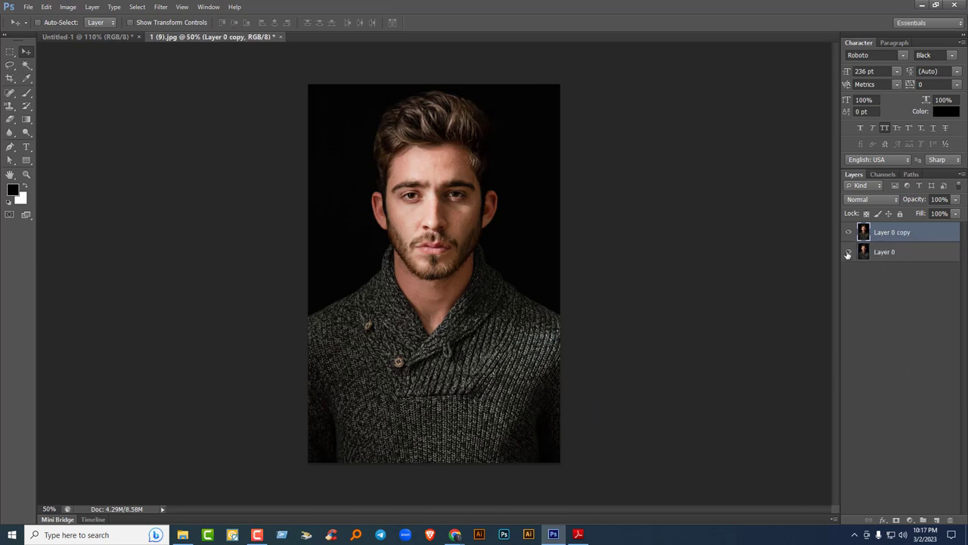
pyautogui.click(848, 253)
# Close the Untitled-1 document without saving its changes.
pyautogui.click(139, 37)
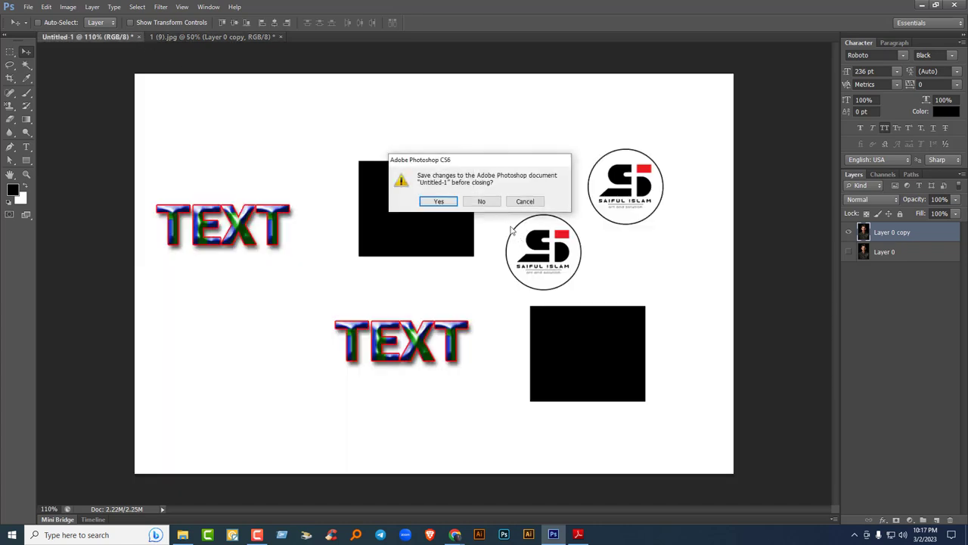
pyautogui.click(483, 202)
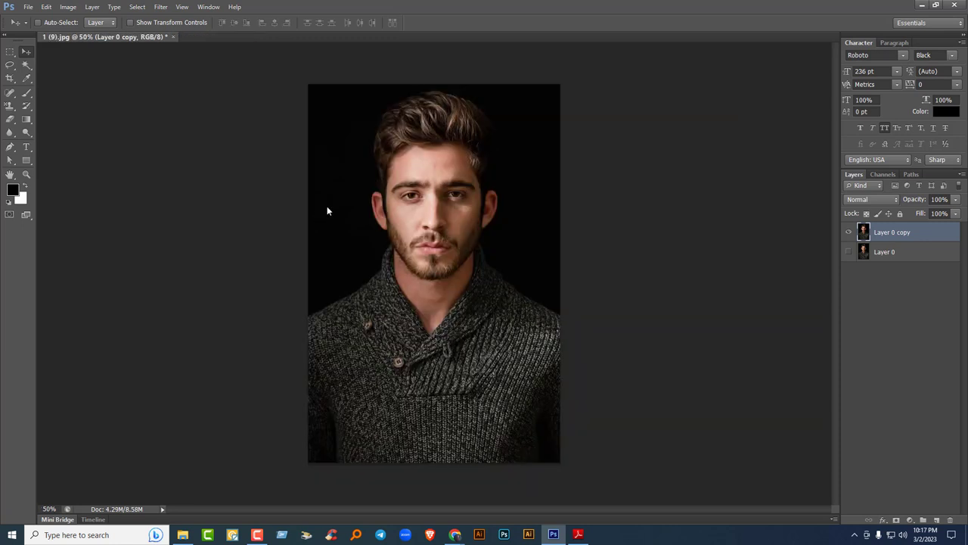
# Make an elliptical selection around the man's head on Layer 0 copy and invert it.
pyautogui.click(10, 52)
pyautogui.click(72, 57)
pyautogui.moveTo(355, 78); pyautogui.dragTo(512, 295)
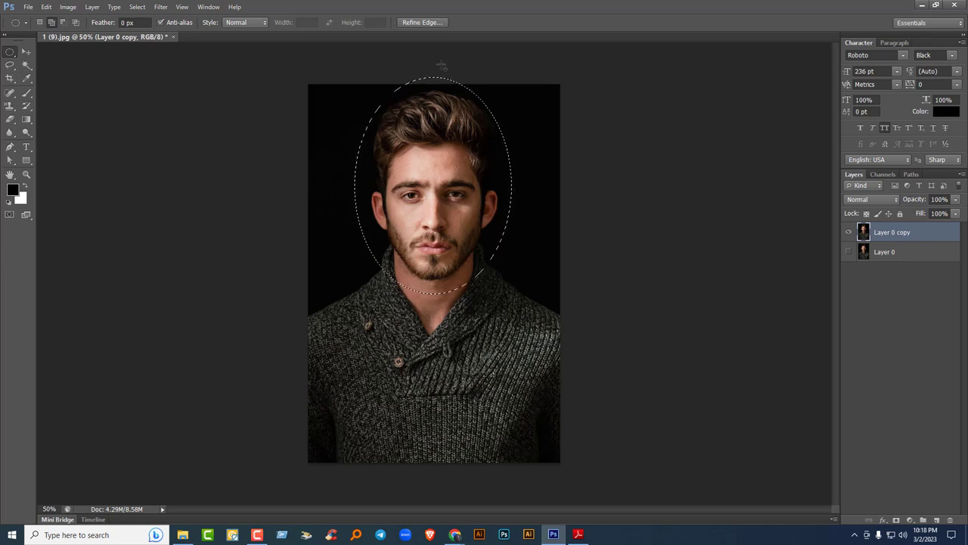
pyautogui.click(136, 7)
pyautogui.click(151, 47)
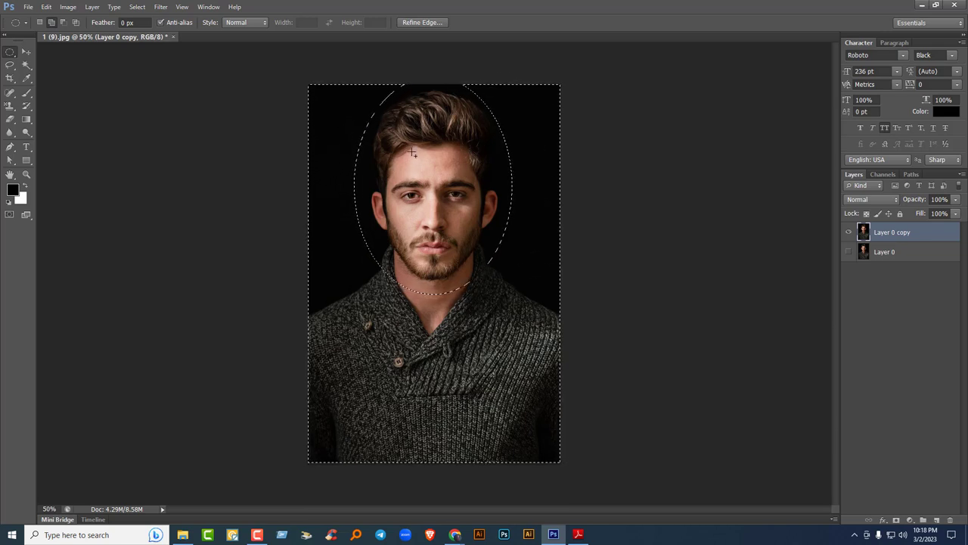
# Delete the area outside the ellipse on Layer 0 copy and deselect, and undo both operations.
pyautogui.press('Delete')
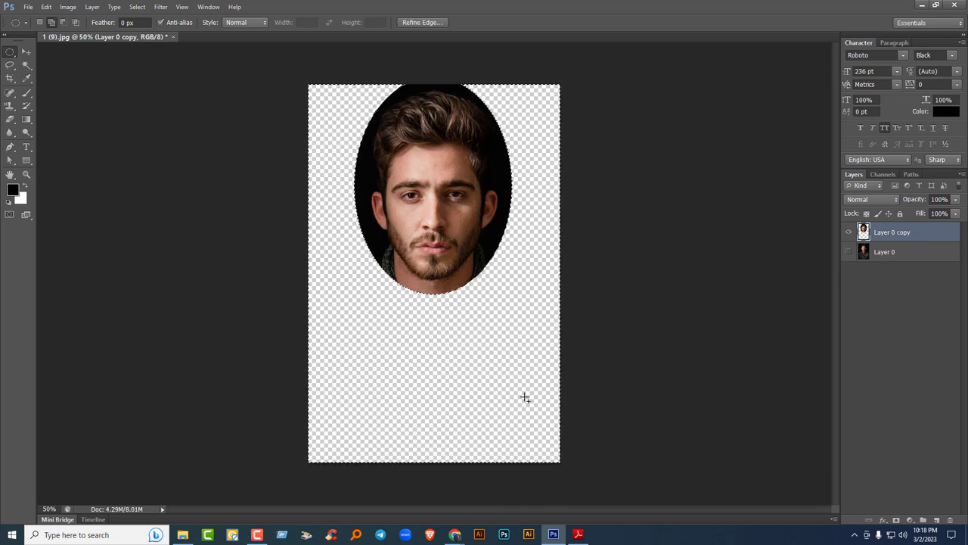
pyautogui.hotkey('ctrl', 'd')
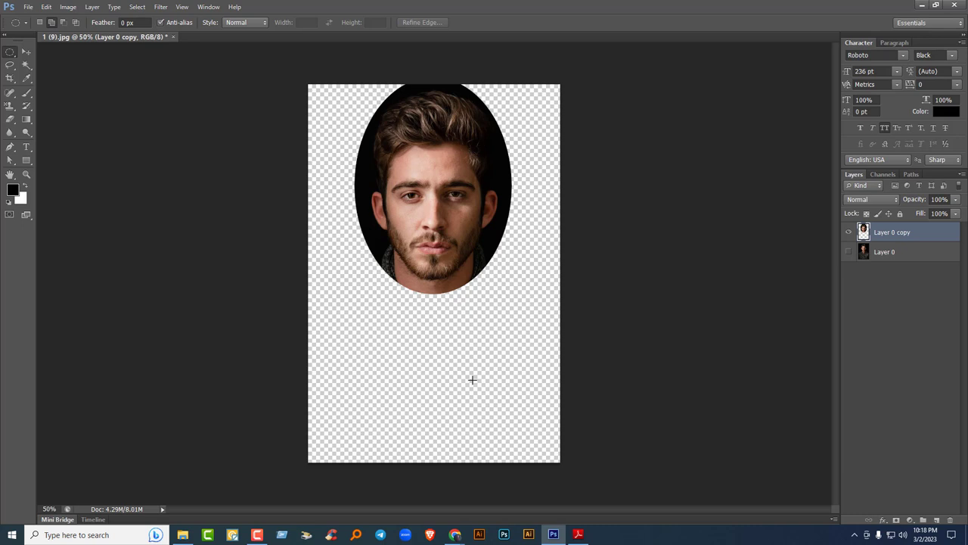
pyautogui.hotkey('ctrl', 'alt', 'z')
pyautogui.hotkey('ctrl', 'alt', 'z')
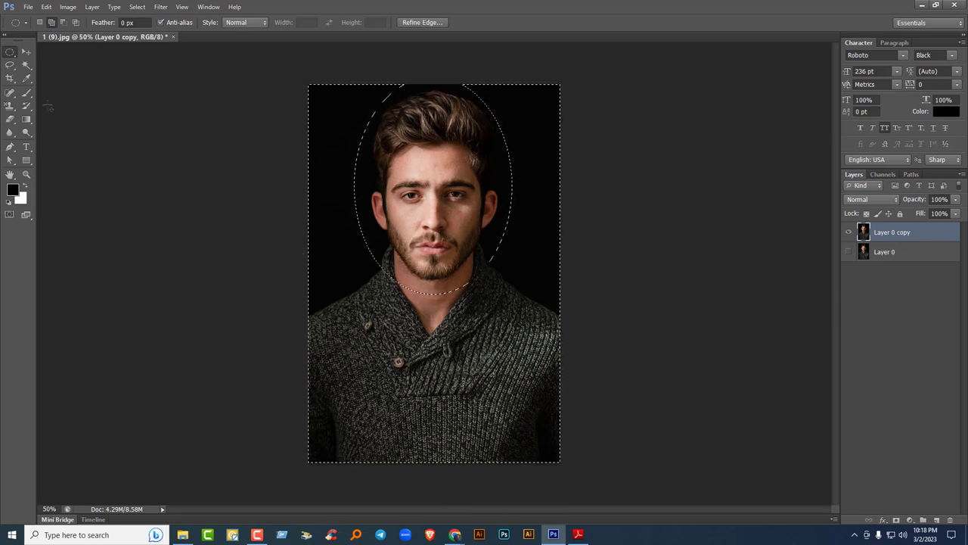
# Erase everything outside the head ellipse on Layer 0 copy, enlarging the eraser to 700, and deselect.
pyautogui.moveTo(9, 119); pyautogui.dragTo(55, 119)
pyautogui.moveTo(326, 238)
pyautogui.mouseDown()
pyautogui.moveTo(337, 399)
pyautogui.moveTo(361, 288)
pyautogui.moveTo(473, 379)
pyautogui.moveTo(514, 259)
pyautogui.moveTo(450, 325)
pyautogui.moveTo(445, 344)
pyautogui.mouseUp()
pyautogui.moveTo(509, 124)
pyautogui.mouseDown()
pyautogui.moveTo(512, 167)
pyautogui.moveTo(537, 204)
pyautogui.moveTo(505, 269)
pyautogui.mouseUp()
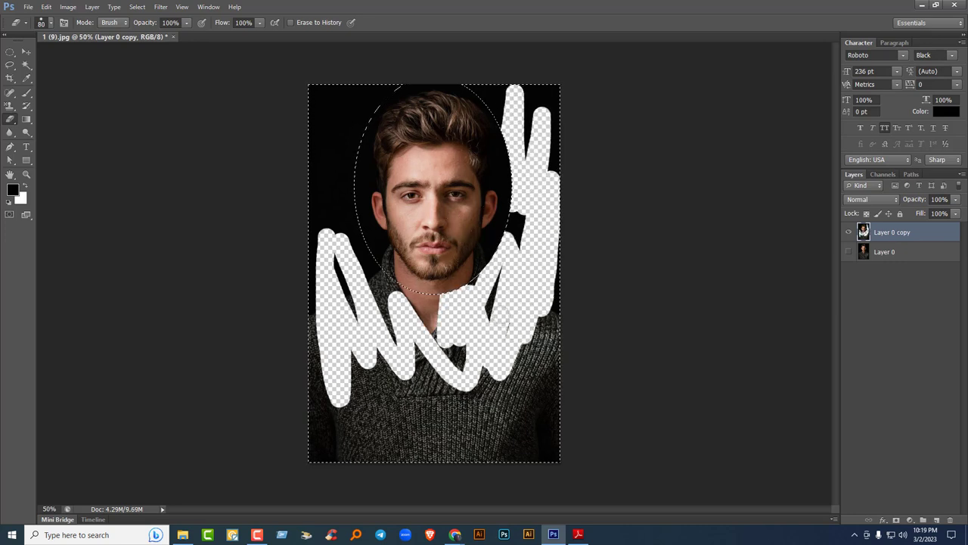
pyautogui.press(']')
pyautogui.press(']')
pyautogui.press(']')
pyautogui.press(']')
pyautogui.press(']')
pyautogui.press(']')
pyautogui.press(']')
pyautogui.press(']')
pyautogui.press(']')
pyautogui.press(']')
pyautogui.press(']')
pyautogui.press(']')
pyautogui.press(']')
pyautogui.moveTo(511, 309)
pyautogui.mouseDown()
pyautogui.moveTo(519, 152)
pyautogui.moveTo(356, 400)
pyautogui.moveTo(346, 141)
pyautogui.moveTo(556, 283)
pyautogui.moveTo(495, 435)
pyautogui.mouseUp()
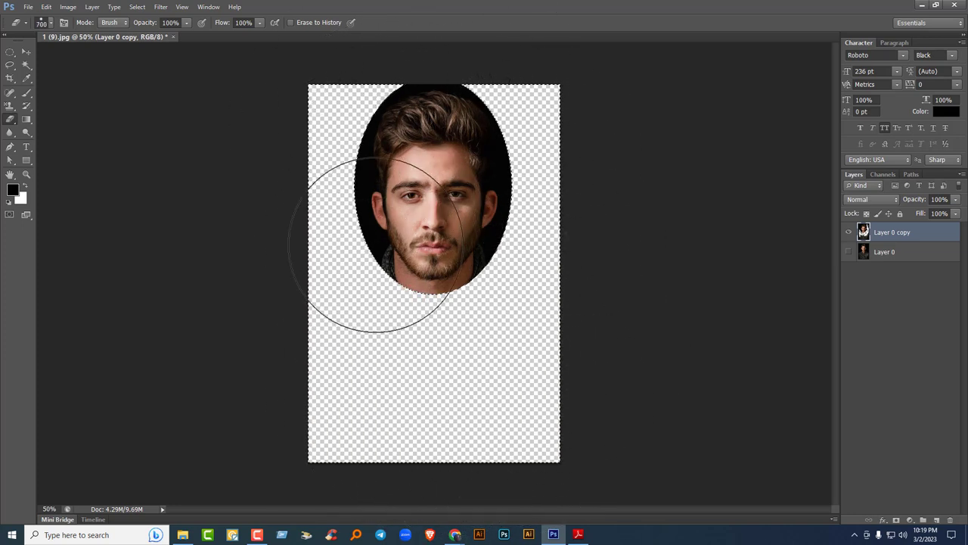
pyautogui.hotkey('ctrl', 'd')
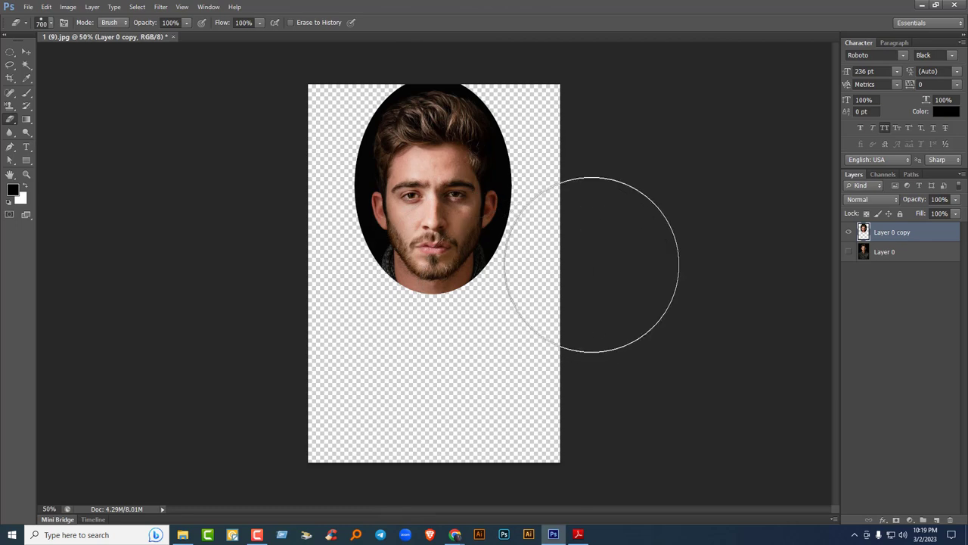
# Save the portrait to the Desktop as 1 (9).psd in Photoshop format and close the document.
pyautogui.hotkey('ctrl', 'shift', 's')
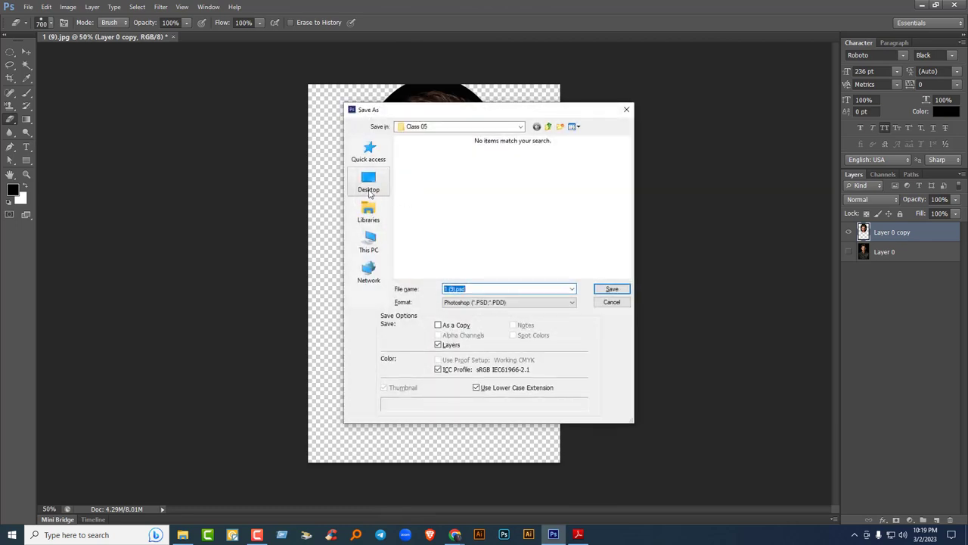
pyautogui.click(611, 289)
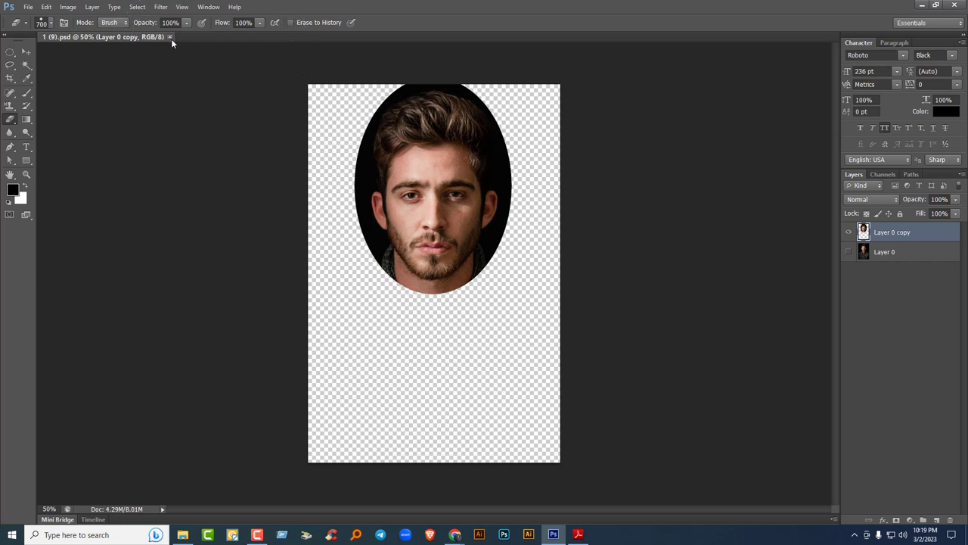
pyautogui.click(169, 36)
pyautogui.press('v')
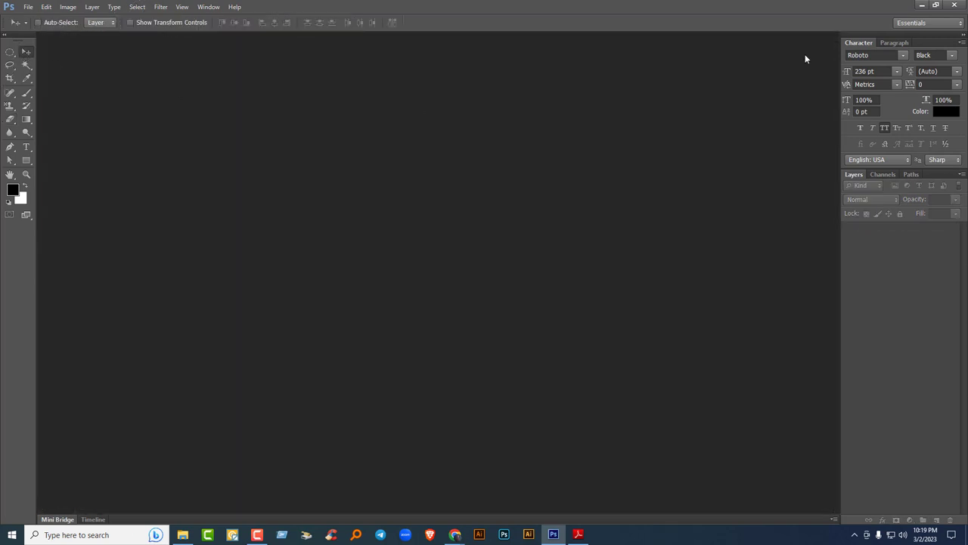
# Reopen 1 (9).psd from the desktop in Photoshop.
pyautogui.click(920, 5)
pyautogui.click(910, 6)
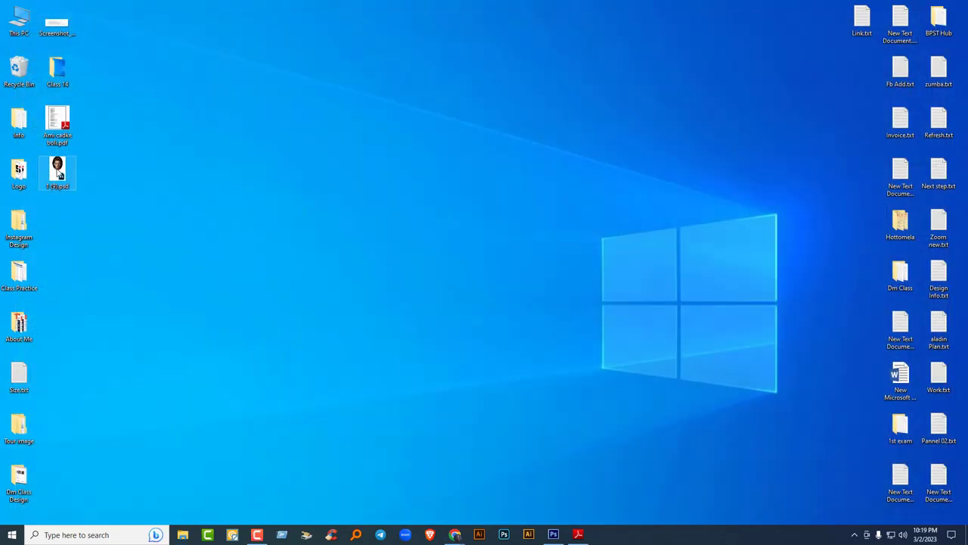
pyautogui.moveTo(61, 174); pyautogui.dragTo(532, 42)
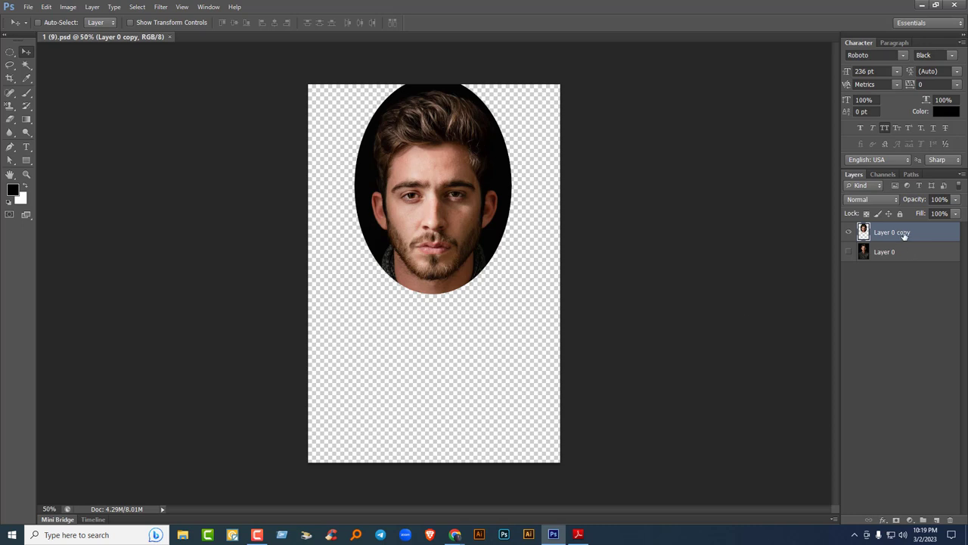
# Delete the erased Layer 0 copy and make the original Layer 0 visible.
pyautogui.press('Delete')
pyautogui.click(848, 232)
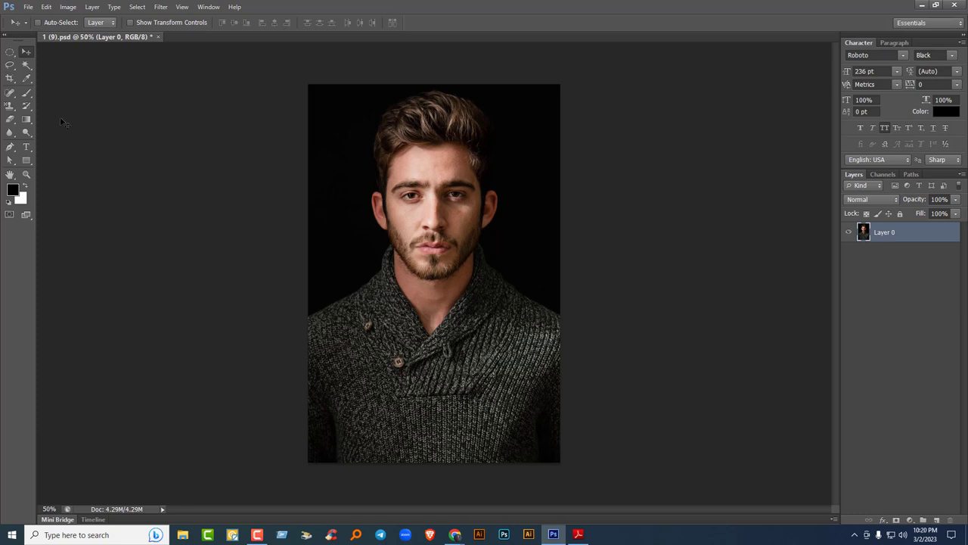
# Select an ellipse around the man's head on Layer 0 and turn it into a layer mask.
pyautogui.click(10, 51)
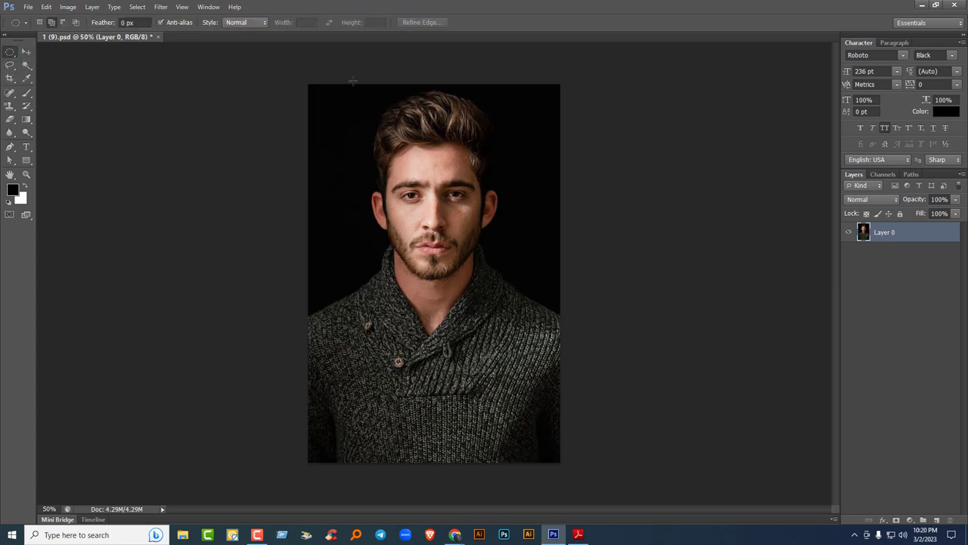
pyautogui.moveTo(354, 81); pyautogui.dragTo(517, 295)
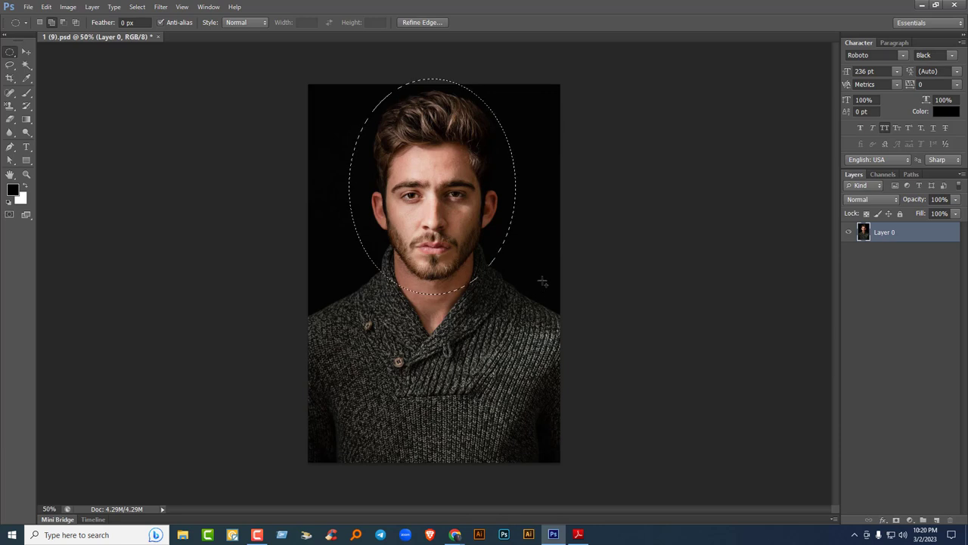
pyautogui.click(897, 521)
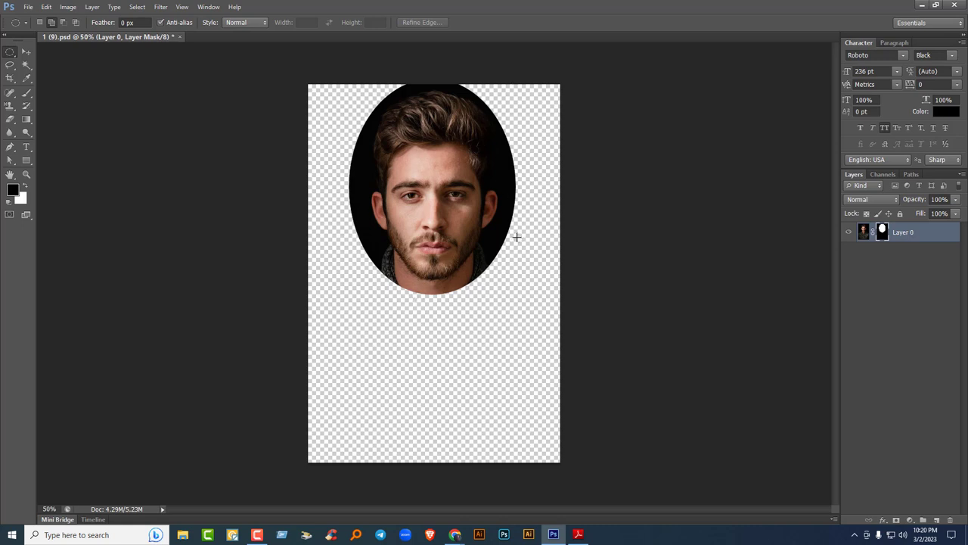
pyautogui.click(28, 52)
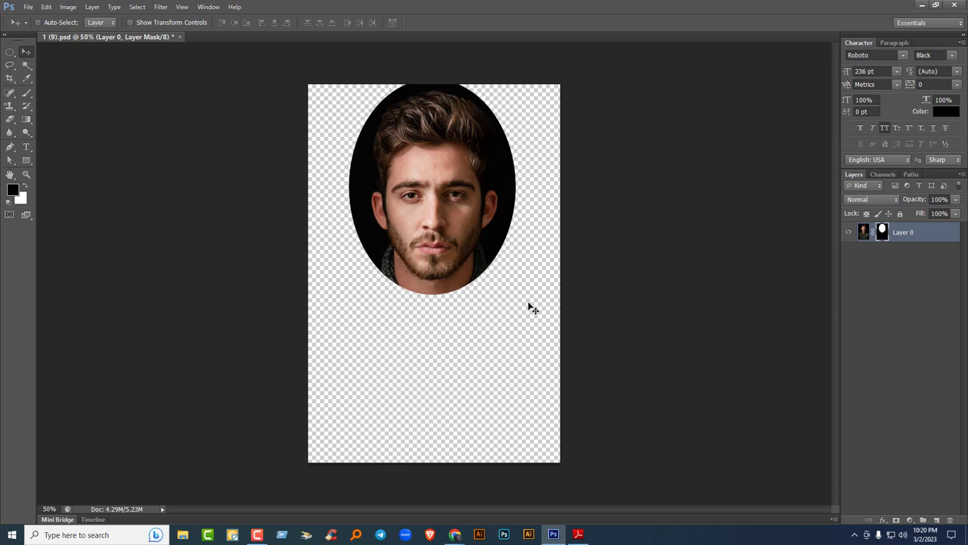
# Save and close the masked portrait, and reopen 1 (9).psd from the desktop.
pyautogui.hotkey('ctrl', 's')
pyautogui.click(175, 37)
pyautogui.click(923, 5)
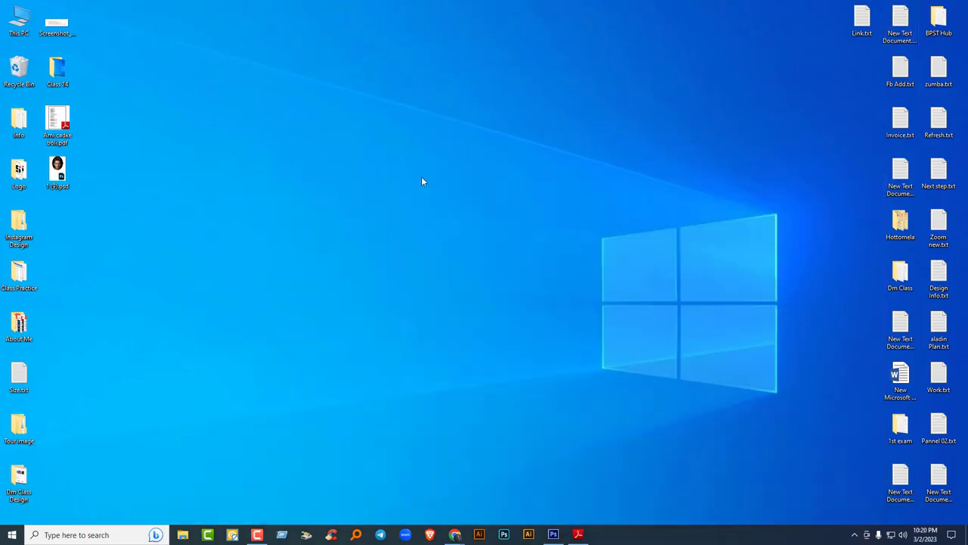
pyautogui.moveTo(59, 169); pyautogui.dragTo(569, 22)
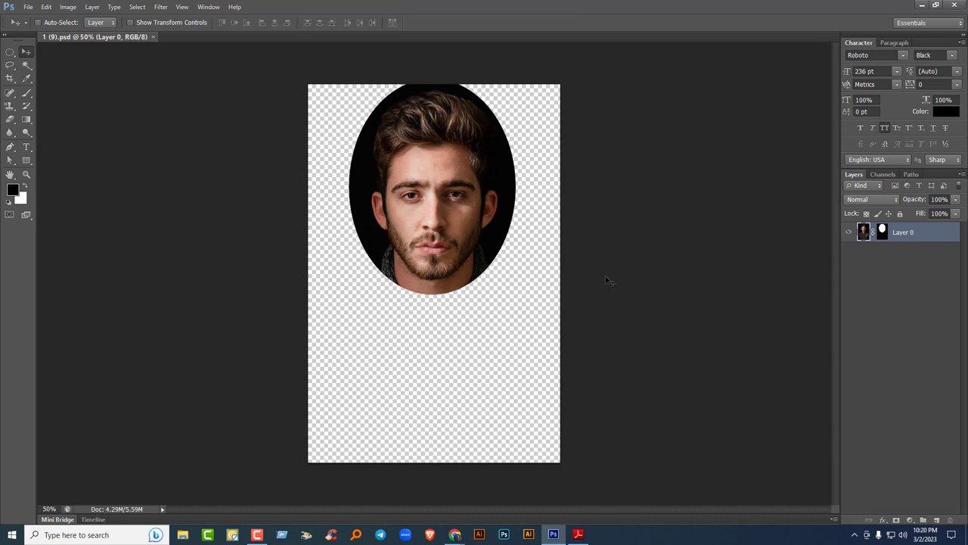
# Paint Layer 0's mask white with a 300 px brush to reveal the whole portrait.
pyautogui.click(882, 233)
pyautogui.moveTo(26, 93); pyautogui.dragTo(64, 96)
pyautogui.click(51, 24)
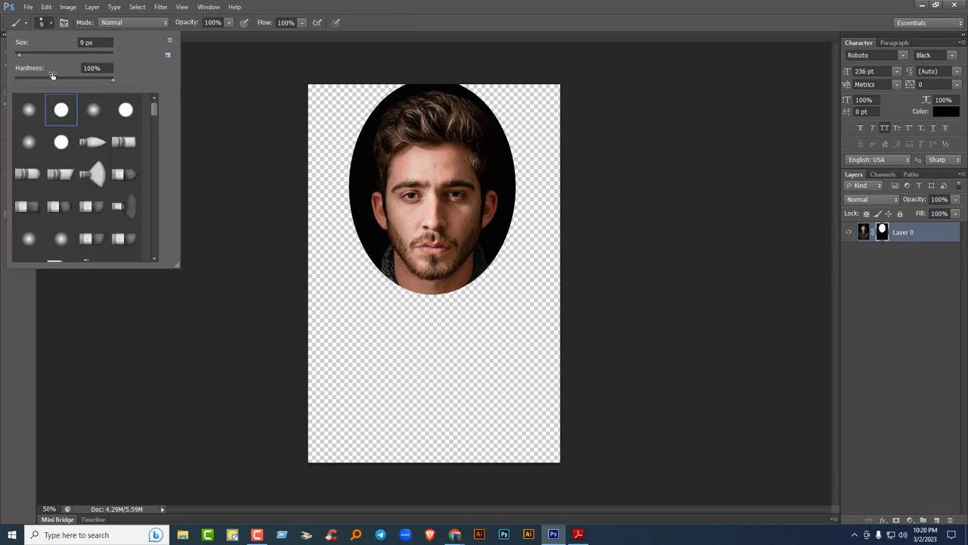
pyautogui.click(471, 28)
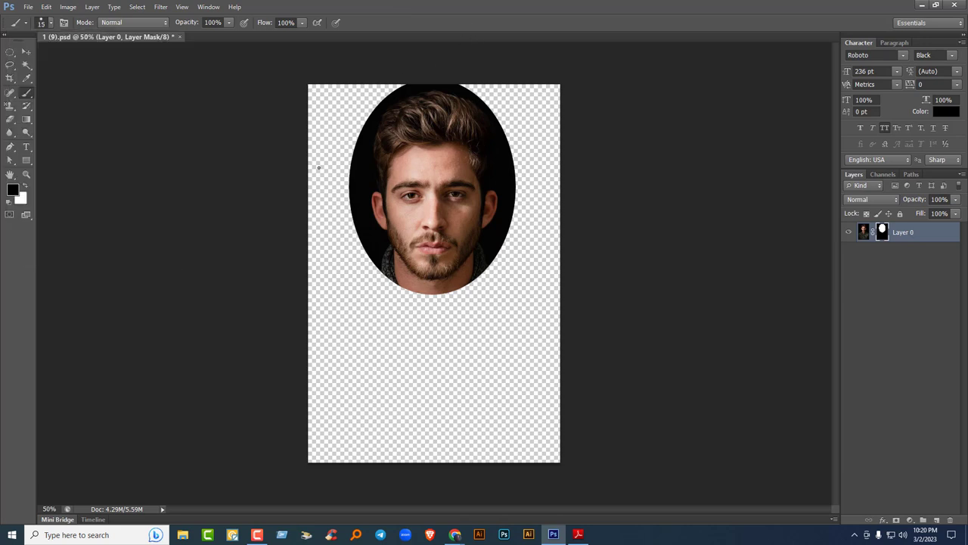
pyautogui.press(']')
pyautogui.press(']')
pyautogui.press(']')
pyautogui.press(']')
pyautogui.press(']')
pyautogui.press(']')
pyautogui.click(25, 189)
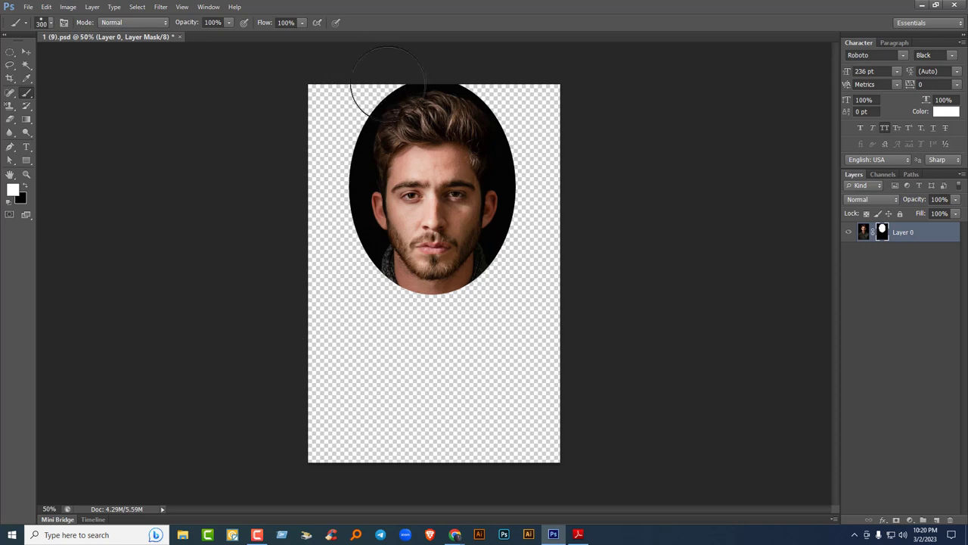
pyautogui.moveTo(357, 91)
pyautogui.mouseDown()
pyautogui.moveTo(318, 128)
pyautogui.moveTo(311, 325)
pyautogui.moveTo(322, 437)
pyautogui.moveTo(521, 441)
pyautogui.moveTo(584, 416)
pyautogui.moveTo(442, 395)
pyautogui.moveTo(361, 367)
pyautogui.moveTo(559, 342)
pyautogui.moveTo(423, 314)
pyautogui.moveTo(342, 254)
pyautogui.moveTo(336, 145)
pyautogui.moveTo(340, 196)
pyautogui.moveTo(483, 280)
pyautogui.moveTo(511, 256)
pyautogui.moveTo(538, 189)
pyautogui.moveTo(510, 125)
pyautogui.moveTo(420, 83)
pyautogui.moveTo(537, 88)
pyautogui.moveTo(558, 168)
pyautogui.moveTo(532, 406)
pyautogui.mouseUp()
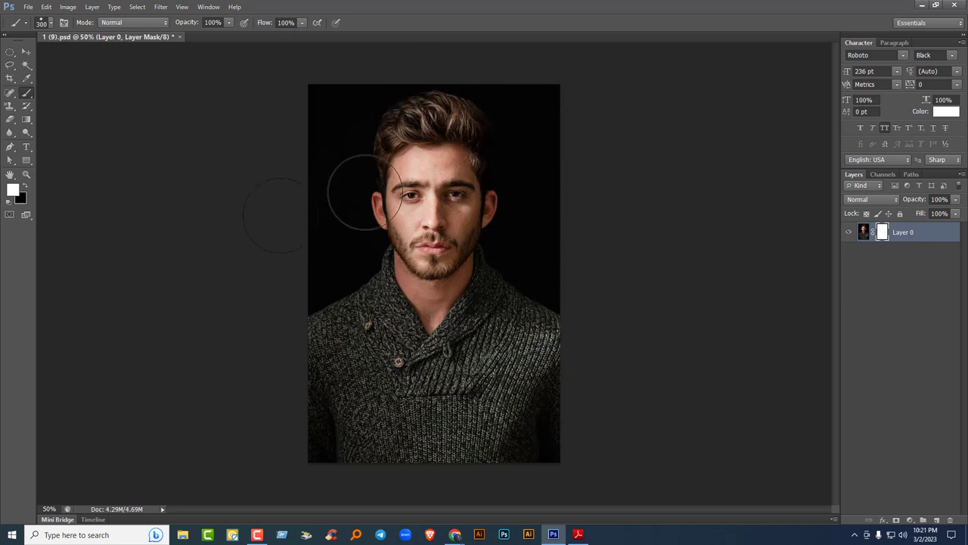
# Paint the entire layer mask black to hide the portrait, and paint it white again to bring it back.
pyautogui.click(25, 187)
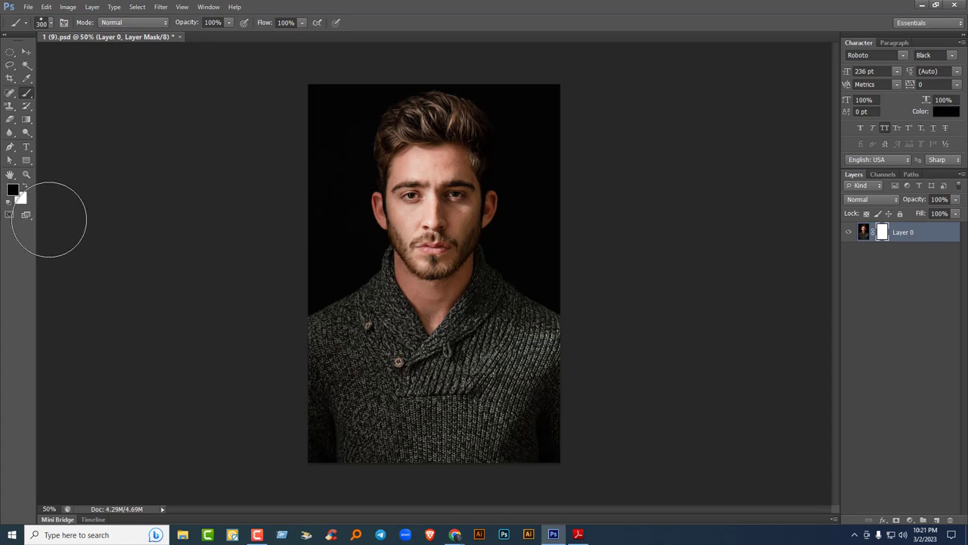
pyautogui.moveTo(307, 101)
pyautogui.mouseDown()
pyautogui.moveTo(688, 112)
pyautogui.moveTo(315, 143)
pyautogui.moveTo(267, 179)
pyautogui.moveTo(696, 192)
pyautogui.moveTo(625, 239)
pyautogui.moveTo(225, 296)
pyautogui.moveTo(653, 297)
pyautogui.moveTo(484, 386)
pyautogui.moveTo(741, 394)
pyautogui.moveTo(319, 469)
pyautogui.moveTo(413, 456)
pyautogui.moveTo(527, 369)
pyautogui.moveTo(238, 355)
pyautogui.moveTo(281, 182)
pyautogui.moveTo(320, 400)
pyautogui.mouseUp()
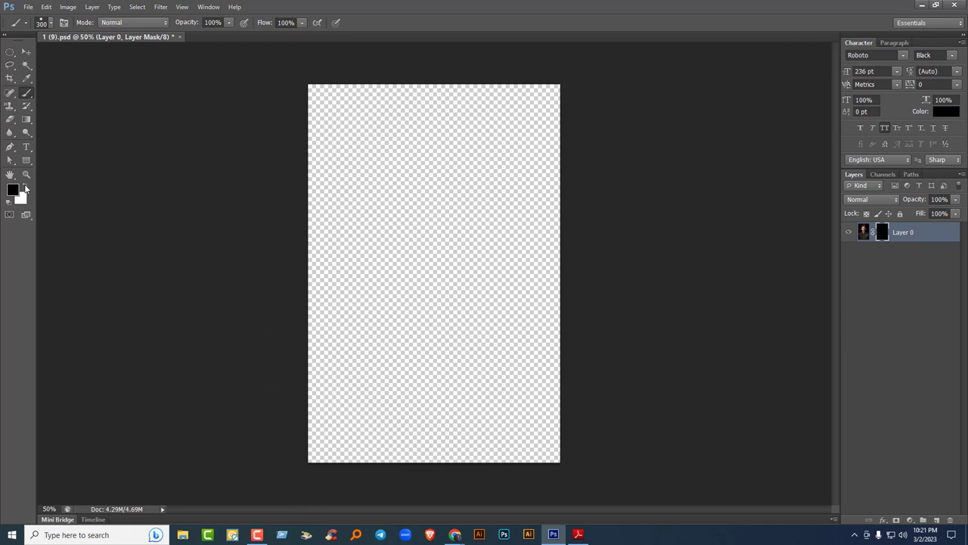
pyautogui.click(25, 186)
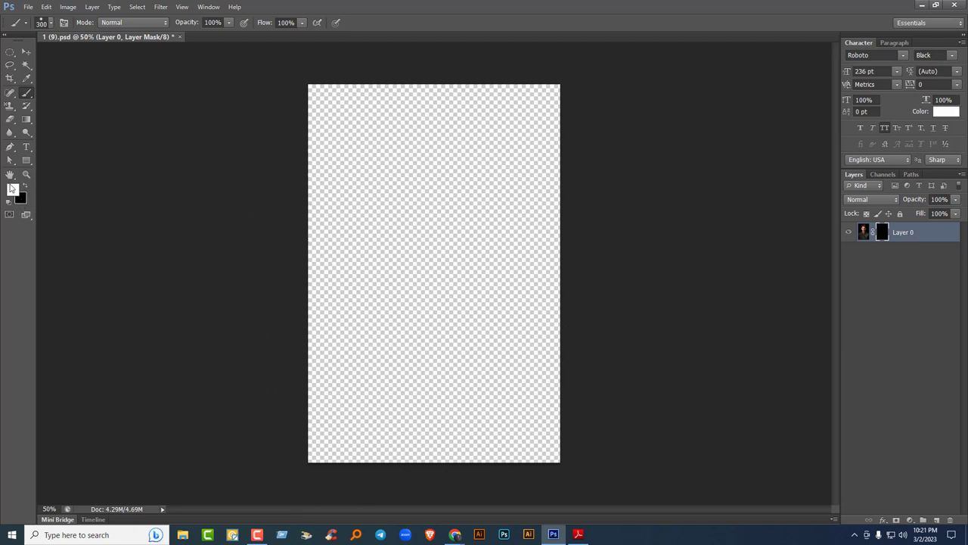
pyautogui.moveTo(264, 140)
pyautogui.mouseDown()
pyautogui.moveTo(500, 79)
pyautogui.moveTo(616, 91)
pyautogui.moveTo(298, 159)
pyautogui.moveTo(489, 151)
pyautogui.moveTo(600, 183)
pyautogui.moveTo(281, 235)
pyautogui.moveTo(612, 281)
pyautogui.moveTo(299, 324)
pyautogui.moveTo(301, 351)
pyautogui.moveTo(600, 365)
pyautogui.moveTo(334, 414)
pyautogui.moveTo(287, 457)
pyautogui.moveTo(573, 415)
pyautogui.mouseUp()
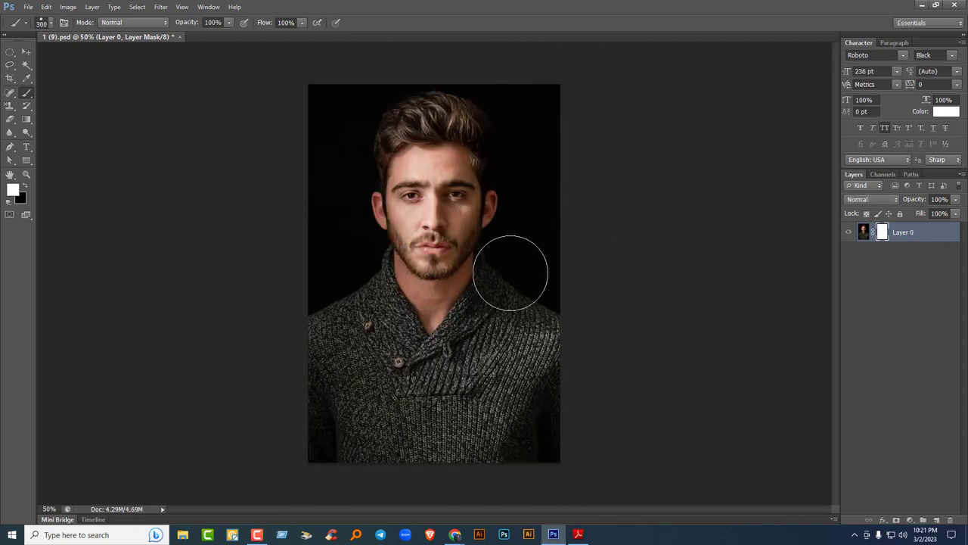
# Close 1 (9).psd without saving the mask changes.
pyautogui.click(180, 37)
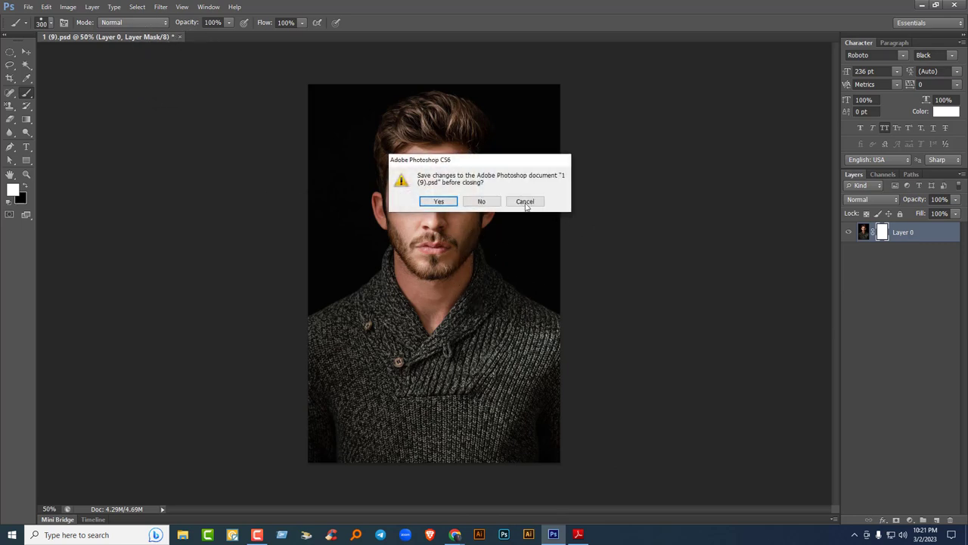
pyautogui.click(479, 201)
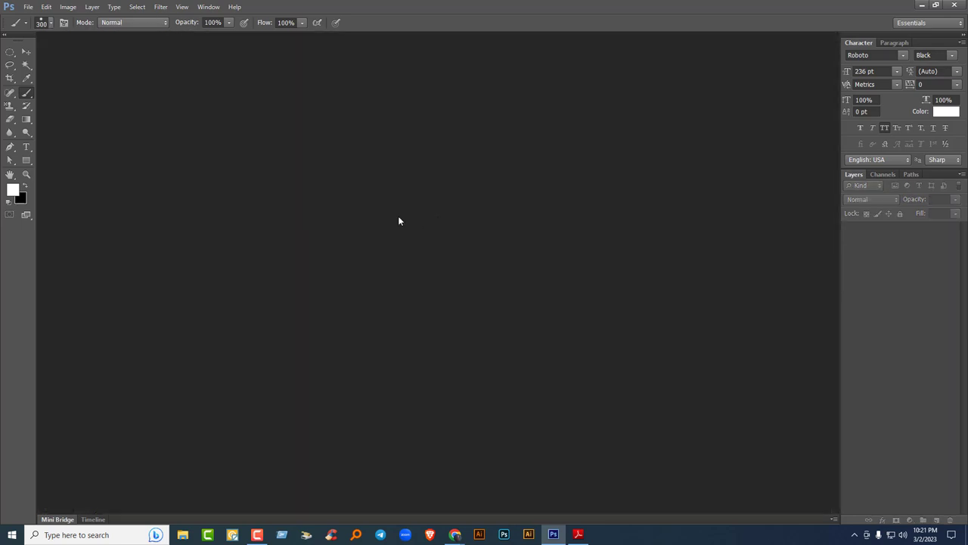
# Create a blank 15 × 10 inch RGB document at 72 pixels/inch with a white background.
pyautogui.click(25, 51)
pyautogui.click(28, 7)
pyautogui.click(36, 18)
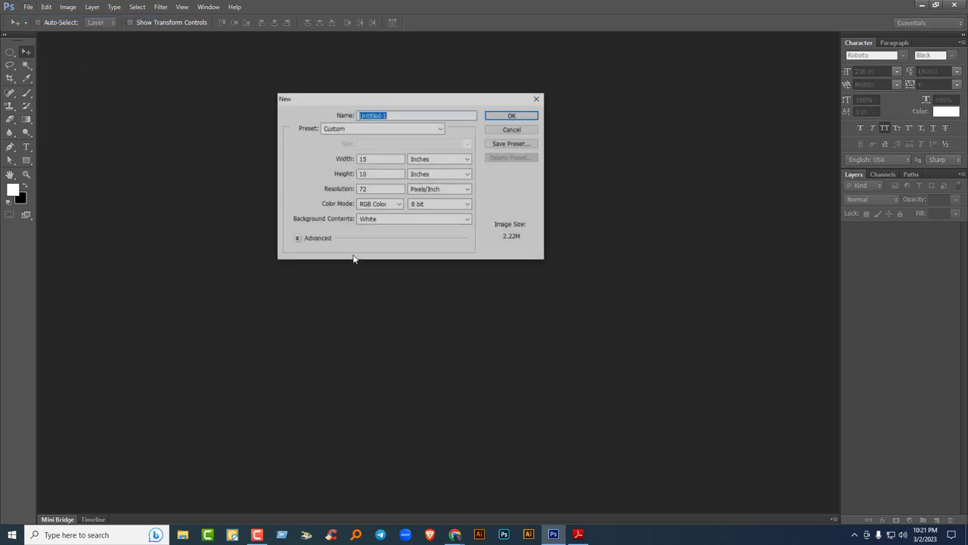
pyautogui.click(514, 115)
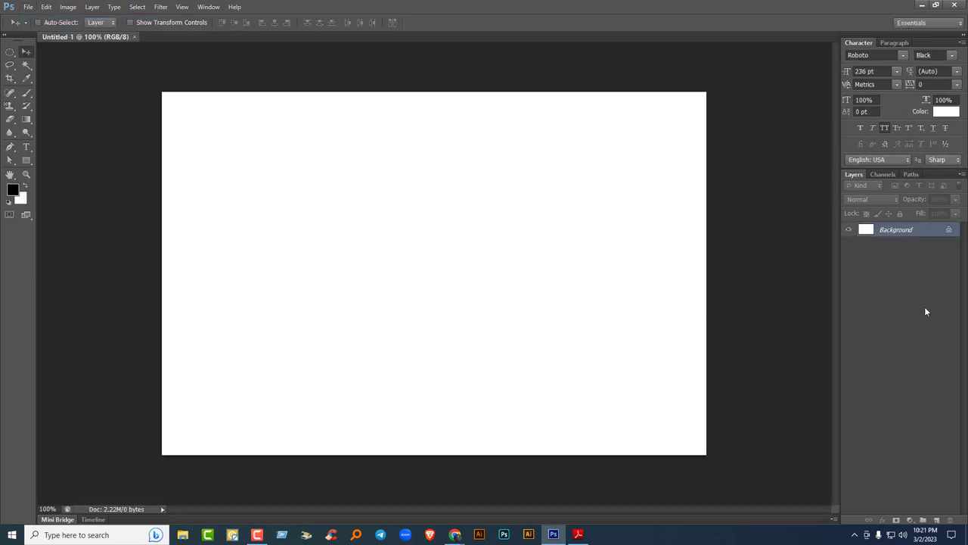
# Convert the locked Background to a regular layer and draw a rectangle about 622 × 376 px on the canvas.
pyautogui.doubleClick(947, 232)
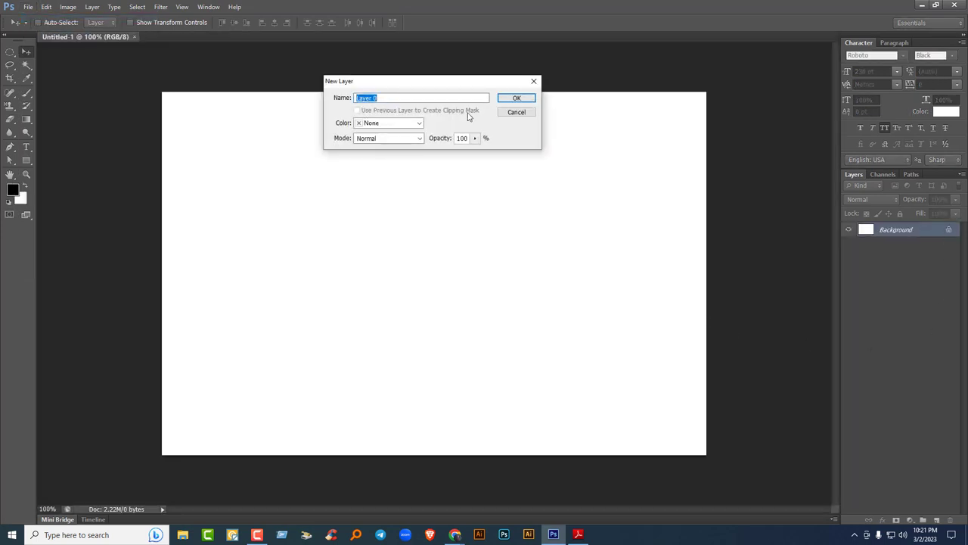
pyautogui.click(511, 102)
pyautogui.press('u')
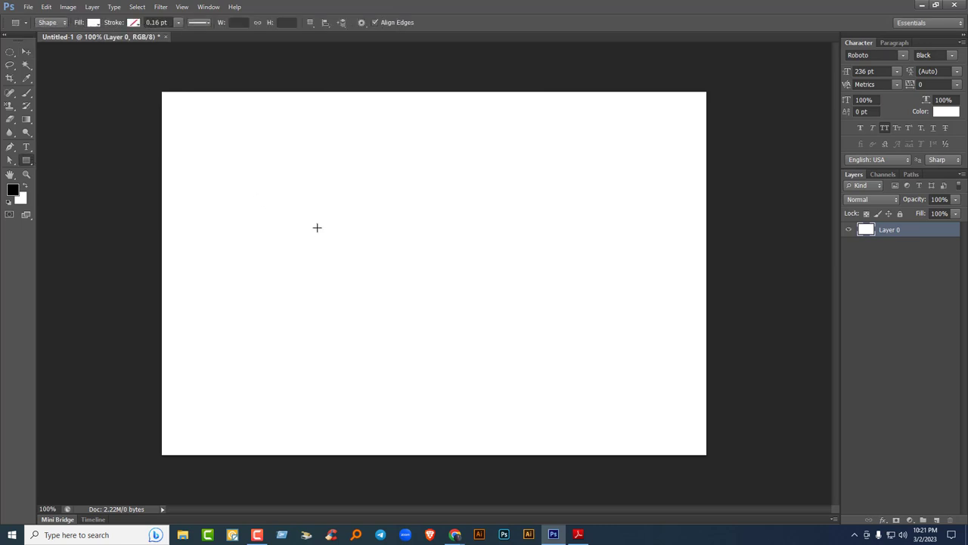
pyautogui.moveTo(247, 181); pyautogui.dragTo(561, 370)
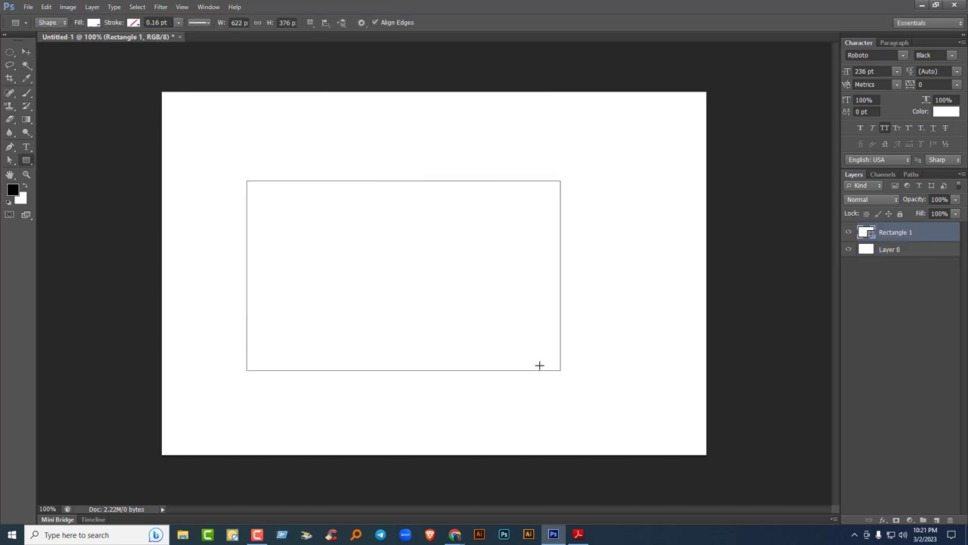
# Fill the rectangle with red and move it to the middle of the canvas.
pyautogui.click(93, 22)
pyautogui.click(136, 79)
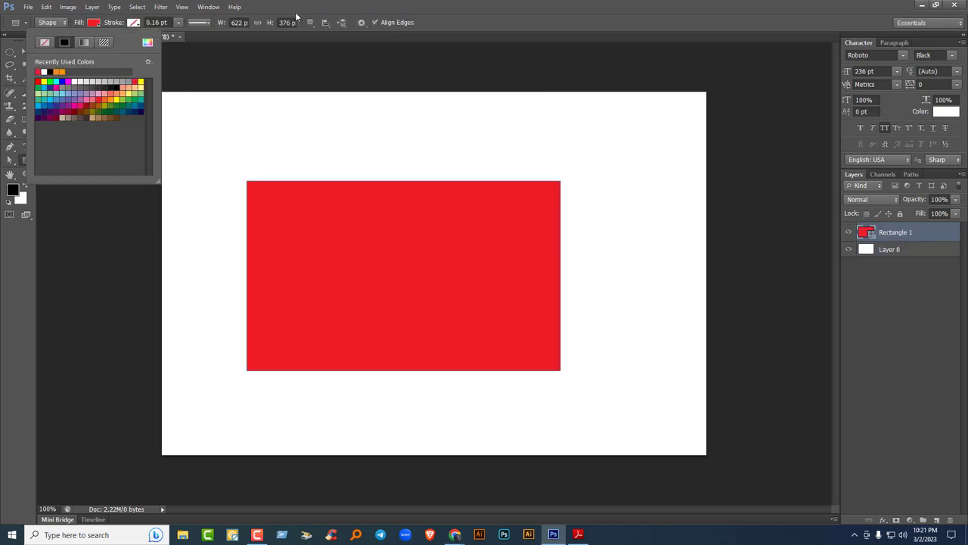
pyautogui.press('Return')
pyautogui.press('v')
pyautogui.moveTo(354, 288); pyautogui.dragTo(385, 284)
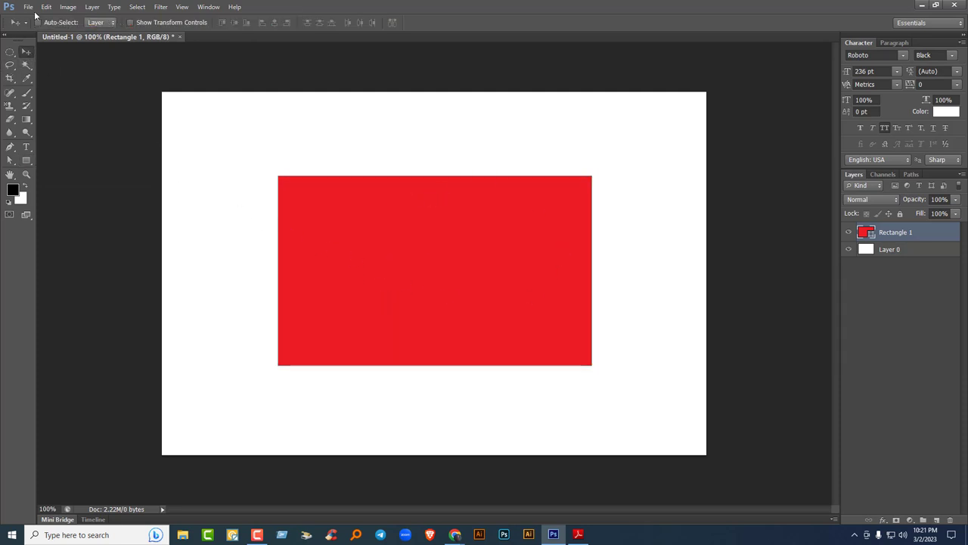
# Place the bird photo 1 (2).jpg from the Class 05 folder on the Graphic Design 01 (G:) drive.
pyautogui.click(29, 7)
pyautogui.click(45, 167)
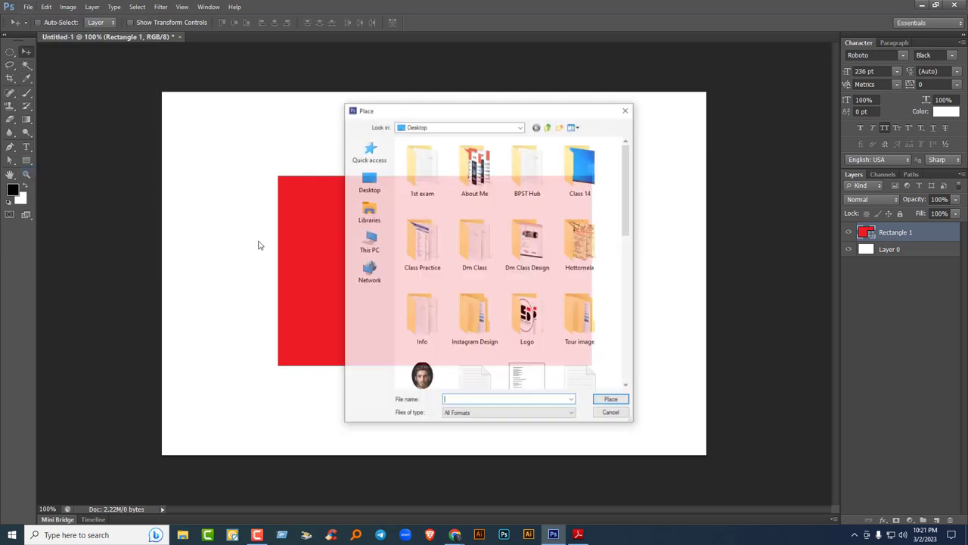
pyautogui.click(484, 127)
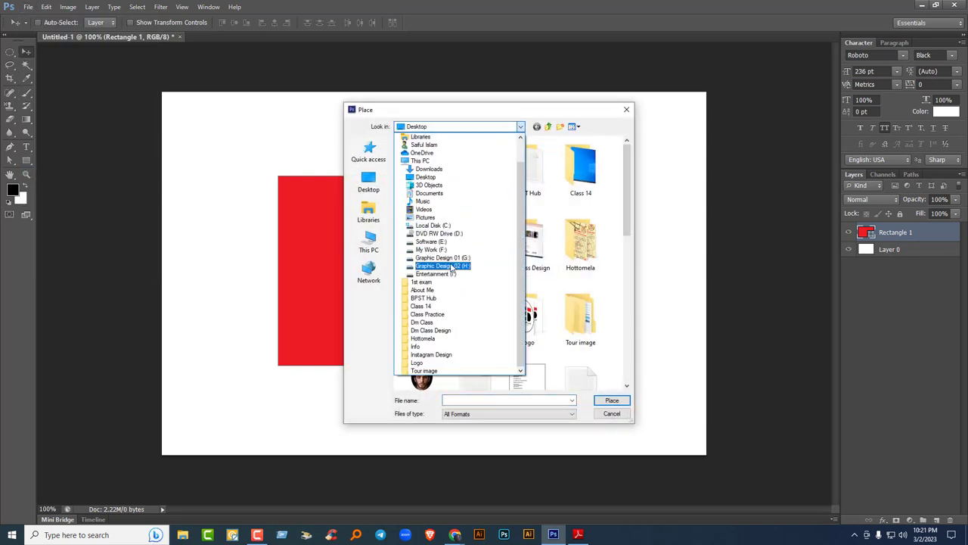
pyautogui.click(453, 266)
pyautogui.click(550, 126)
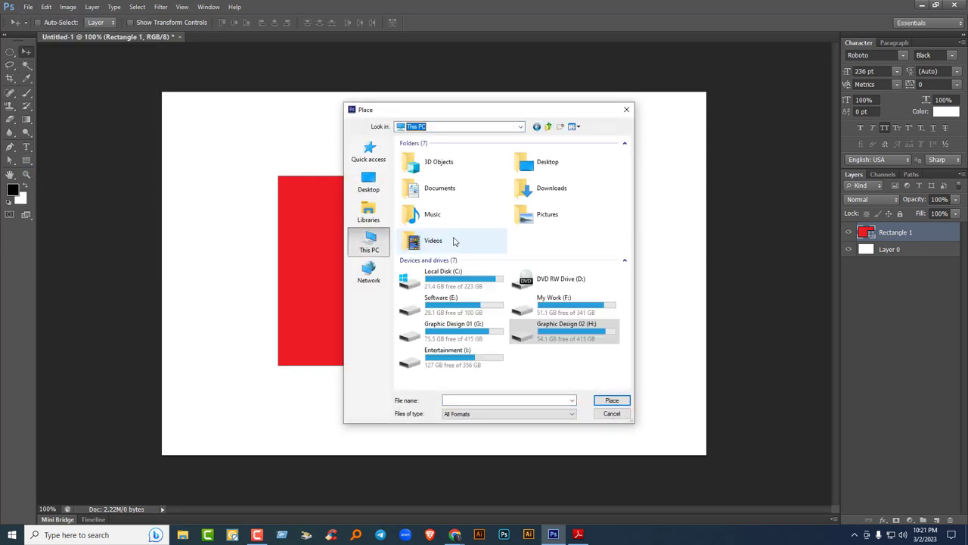
pyautogui.doubleClick(467, 337)
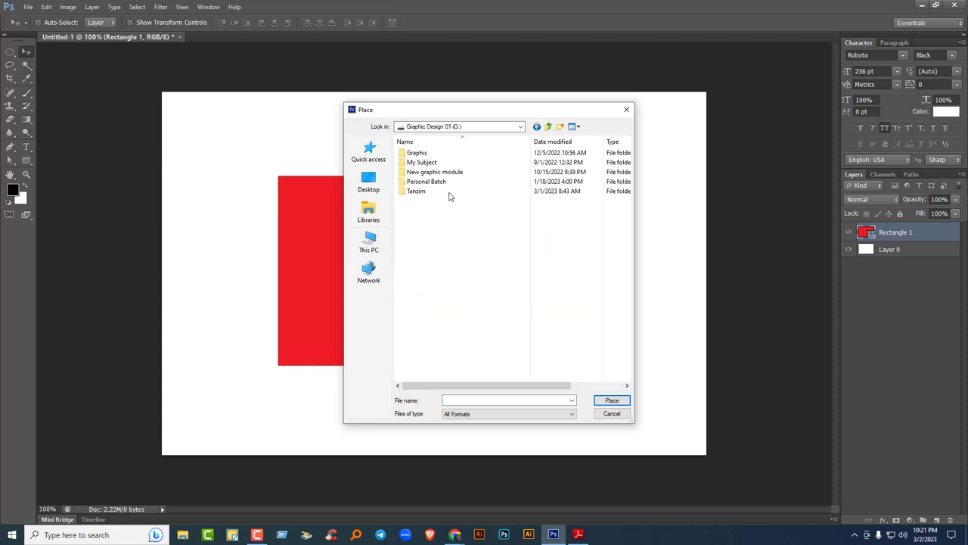
pyautogui.doubleClick(442, 171)
pyautogui.doubleClick(439, 192)
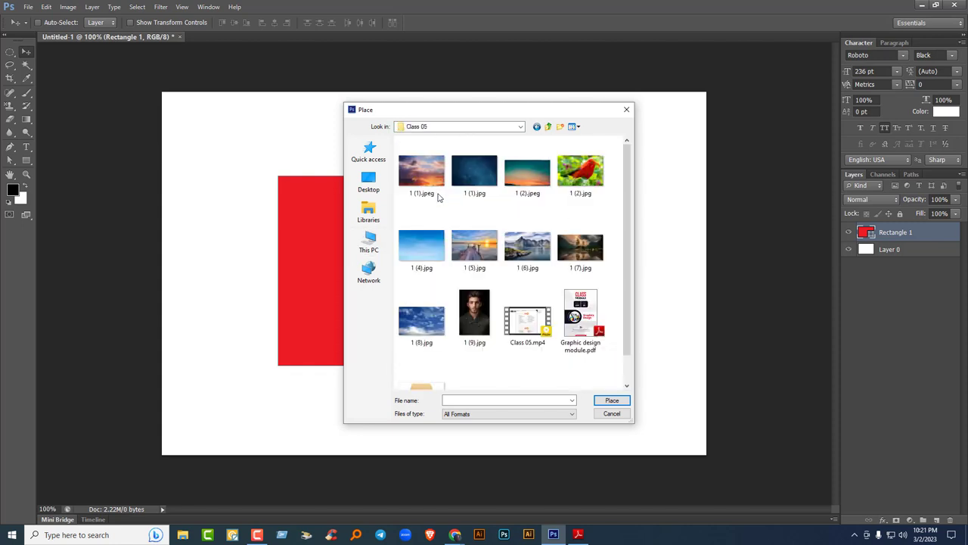
pyautogui.click(578, 189)
pyautogui.click(612, 400)
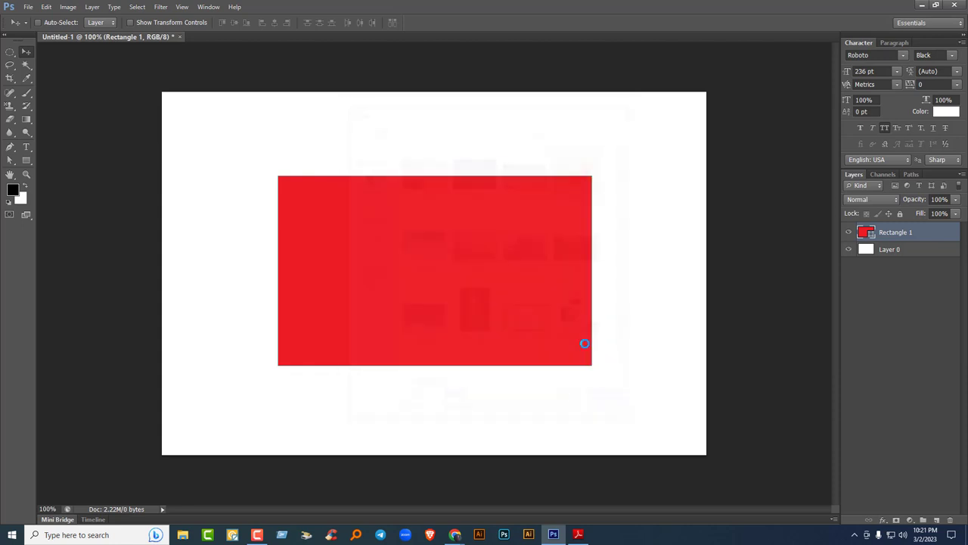
pyautogui.press('Return')
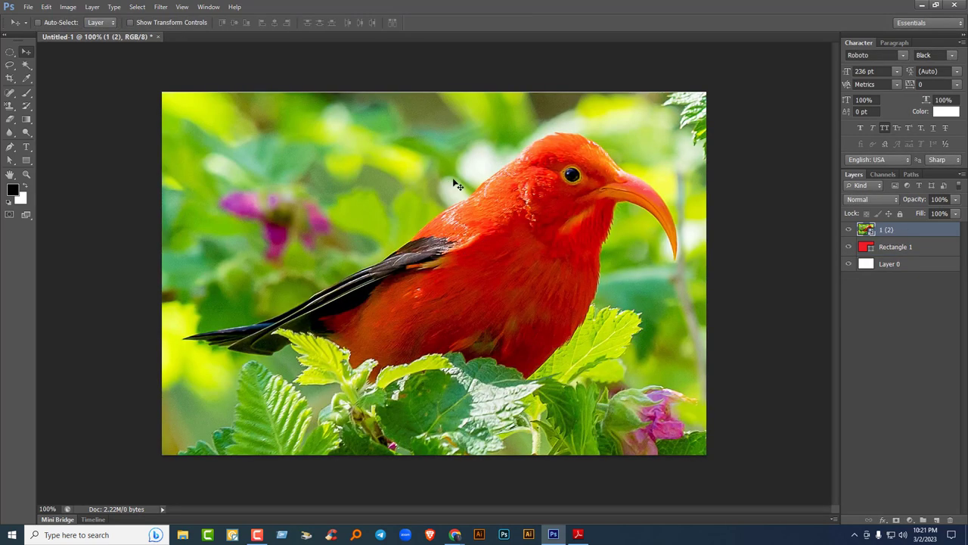
# Clip the bird photo to the red rectangle with a clipping mask and reposition the photo inside it.
pyautogui.moveTo(553, 173); pyautogui.dragTo(482, 336)
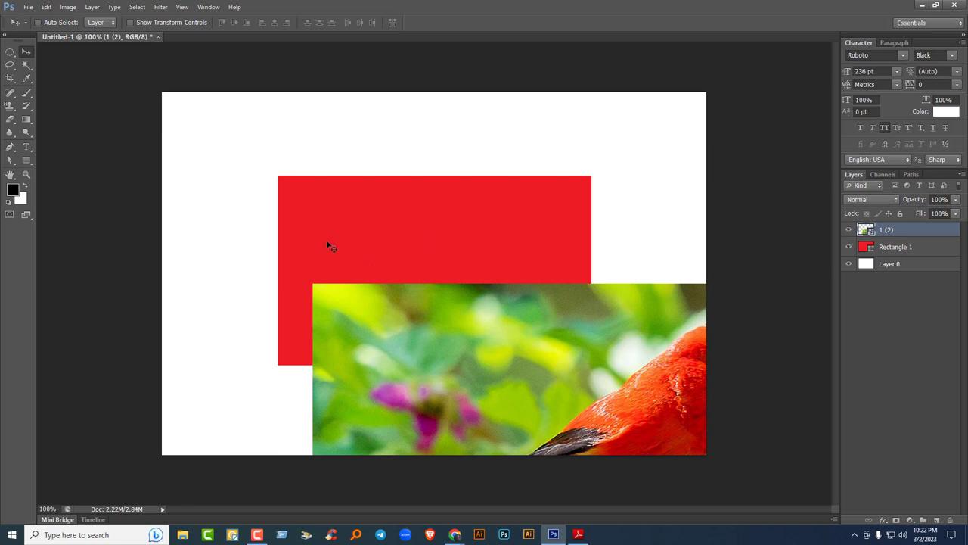
pyautogui.moveTo(443, 365); pyautogui.dragTo(284, 169)
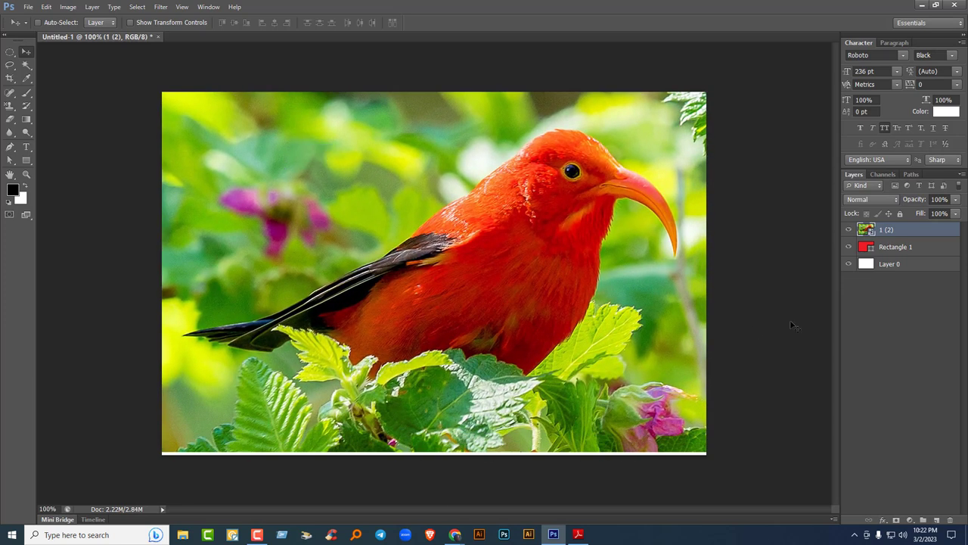
pyautogui.click(897, 249)
pyautogui.click(907, 231)
pyautogui.rightClick(922, 229)
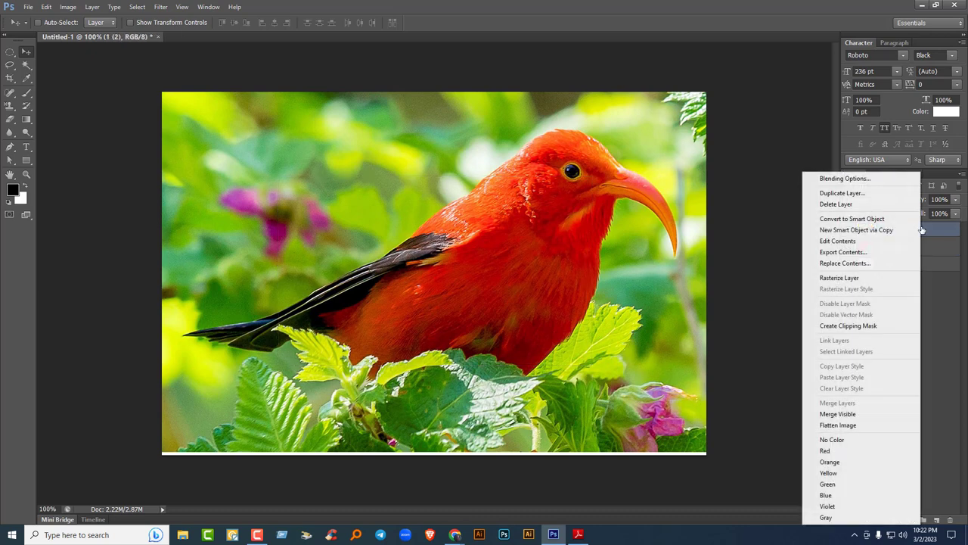
pyautogui.click(857, 327)
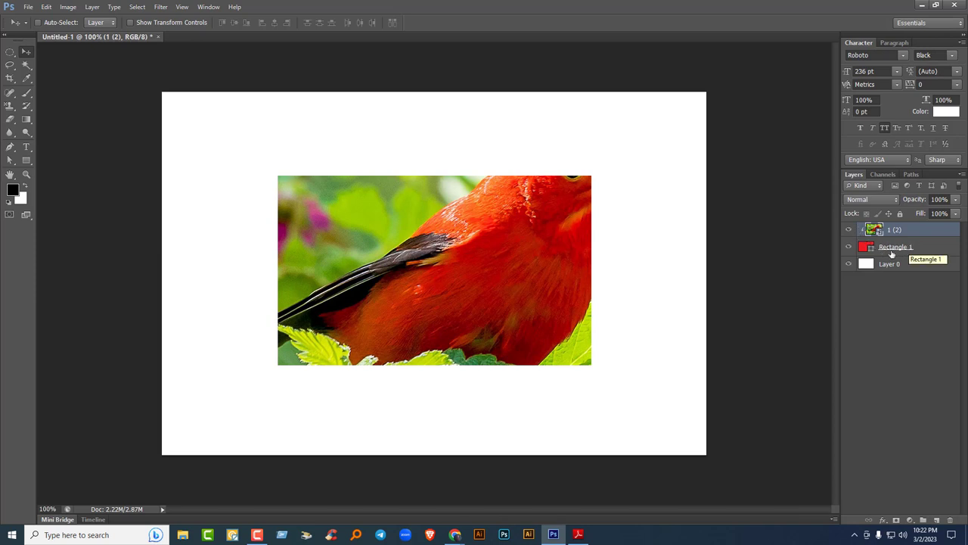
pyautogui.moveTo(465, 227); pyautogui.dragTo(494, 216)
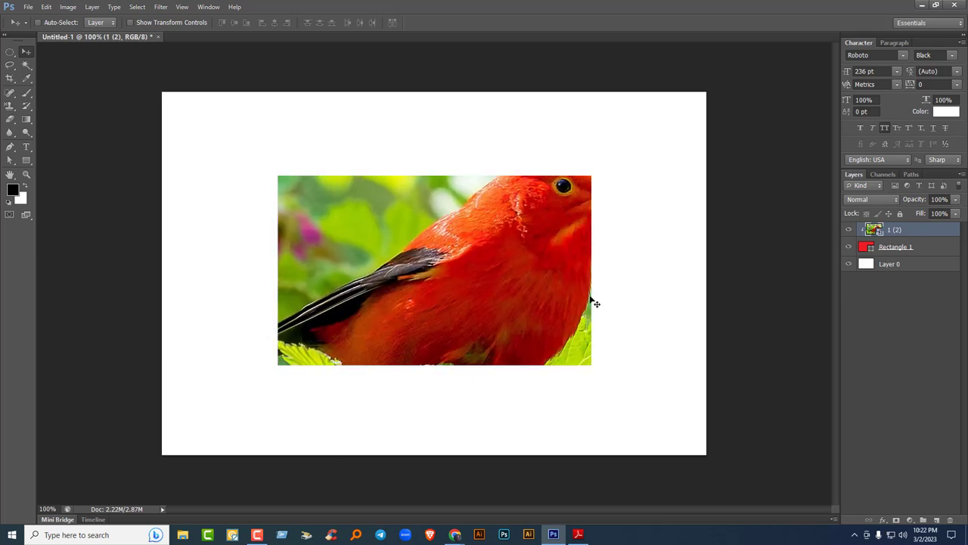
pyautogui.moveTo(488, 300); pyautogui.dragTo(466, 281)
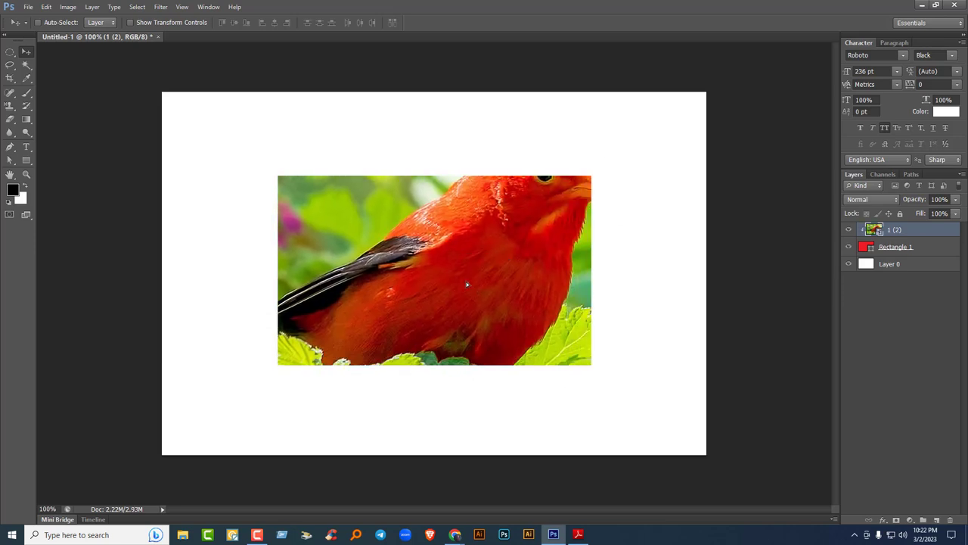
# Try scaling the clipped bird photo down and moving it within the rectangle, and undo these changes.
pyautogui.hotkey('ctrl', 't')
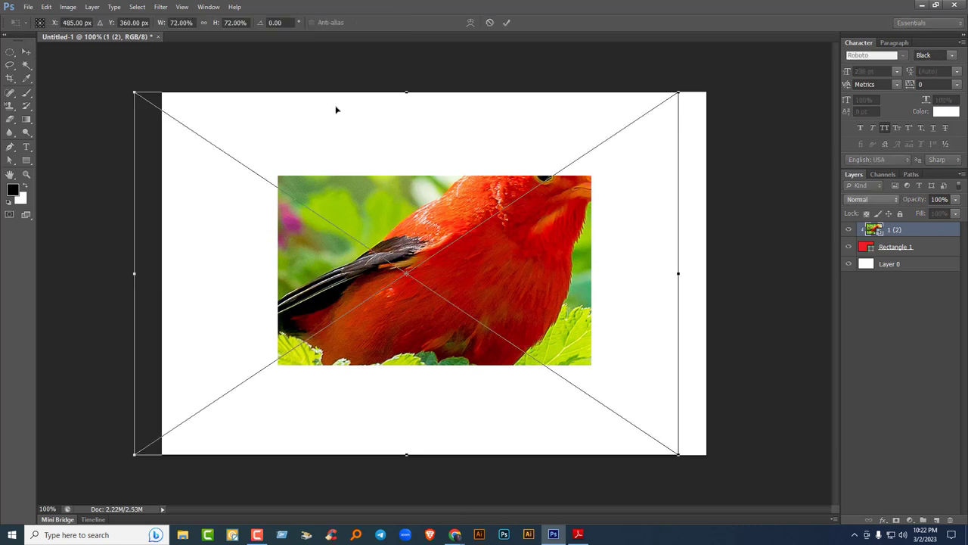
pyautogui.moveTo(679, 90); pyautogui.dragTo(493, 216)
pyautogui.doubleClick(437, 291)
pyautogui.moveTo(436, 291); pyautogui.dragTo(463, 283)
pyautogui.hotkey('ctrl', 'alt', 'z')
pyautogui.hotkey('ctrl', 'alt', 'z')
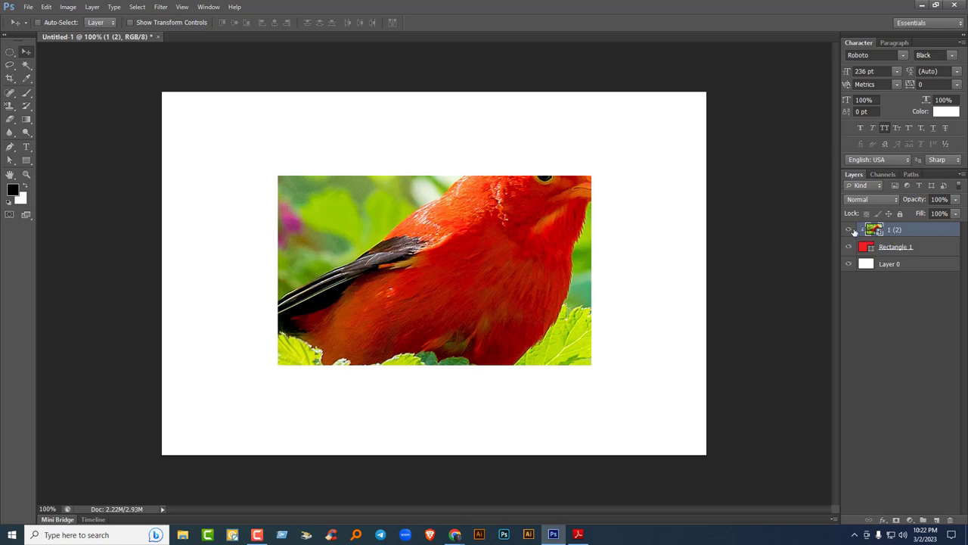
# Release the bird photo's clipping mask and move the photo toward the canvas's lower-right corner.
pyautogui.rightClick(921, 232)
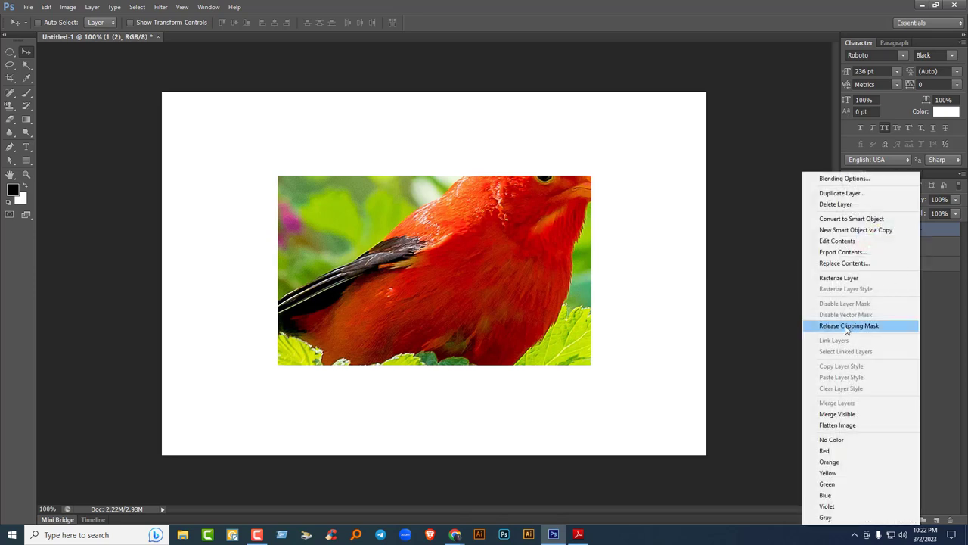
pyautogui.click(847, 327)
pyautogui.moveTo(593, 301)
pyautogui.mouseDown()
pyautogui.moveTo(447, 254)
pyautogui.moveTo(605, 250)
pyautogui.moveTo(602, 242)
pyautogui.moveTo(586, 296)
pyautogui.mouseUp()
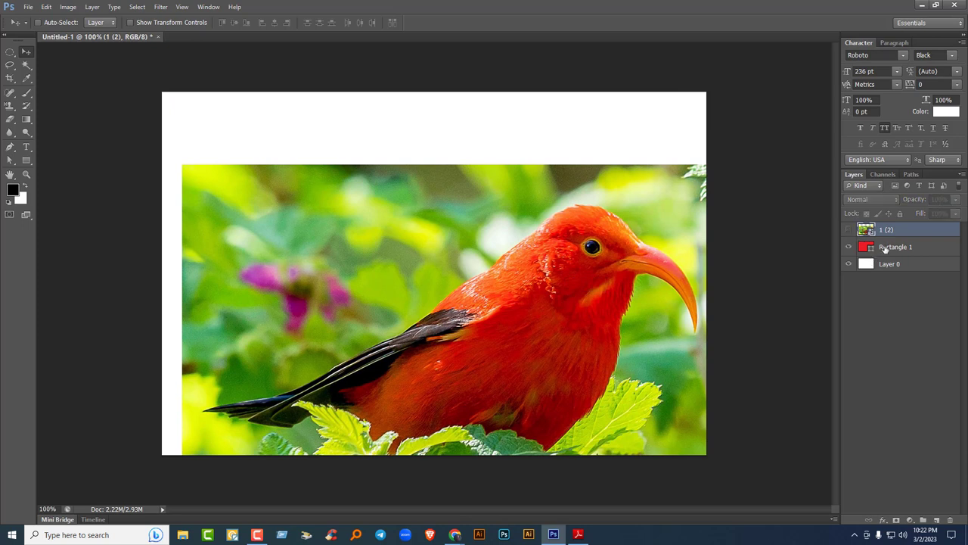
# Hide the bird photo layer and delete the Rectangle 1 layer.
pyautogui.click(848, 229)
pyautogui.click(896, 248)
pyautogui.press('Delete')
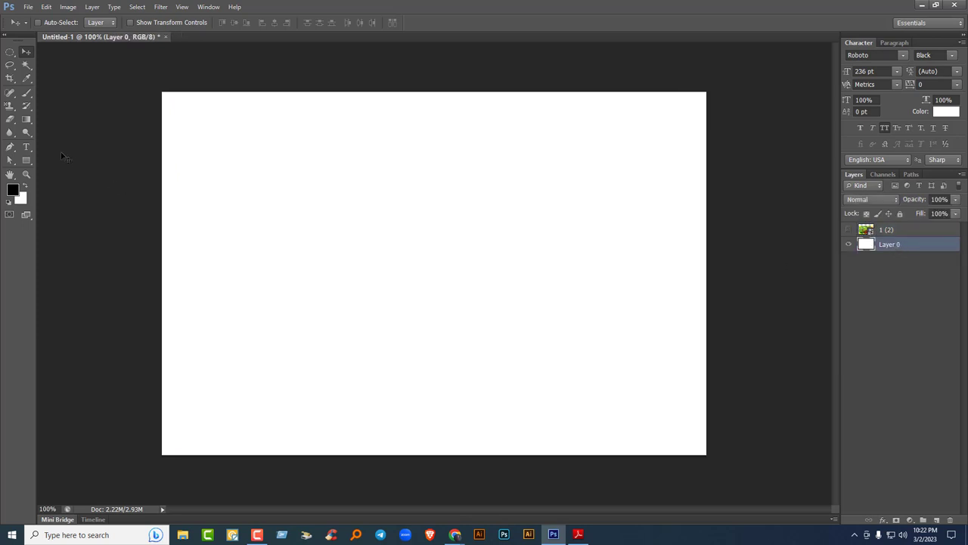
# Add the word "TEXT" in Roboto Black 236 pt, color it ff0000, and move it to the canvas center.
pyautogui.press('t')
pyautogui.click(328, 242)
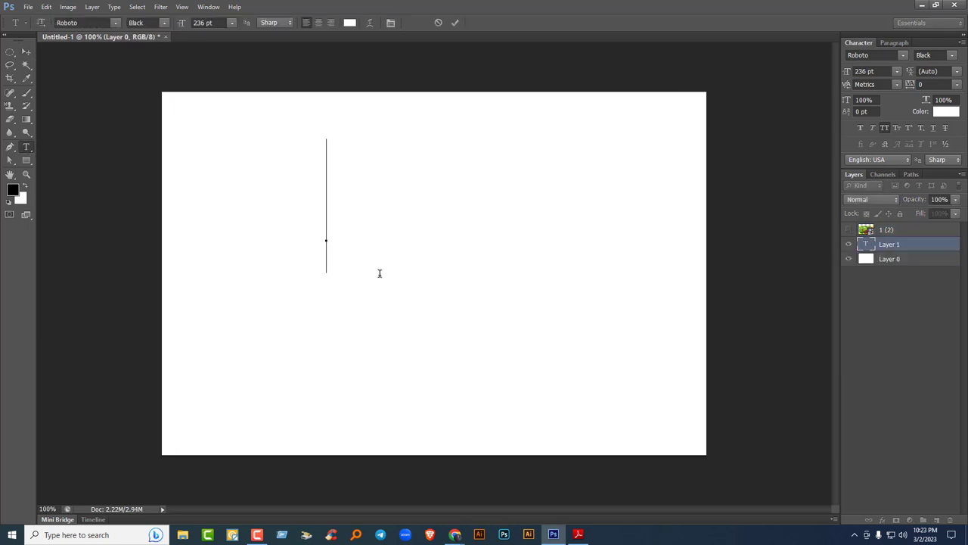
pyautogui.write('OM')
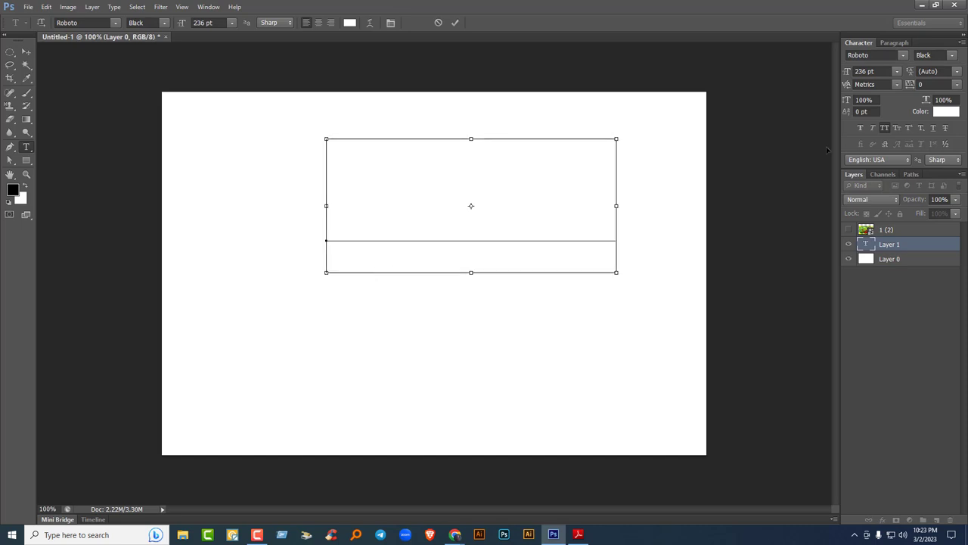
pyautogui.hotkey('ctrl', 'a')
pyautogui.click(946, 111)
pyautogui.write('ff0000')
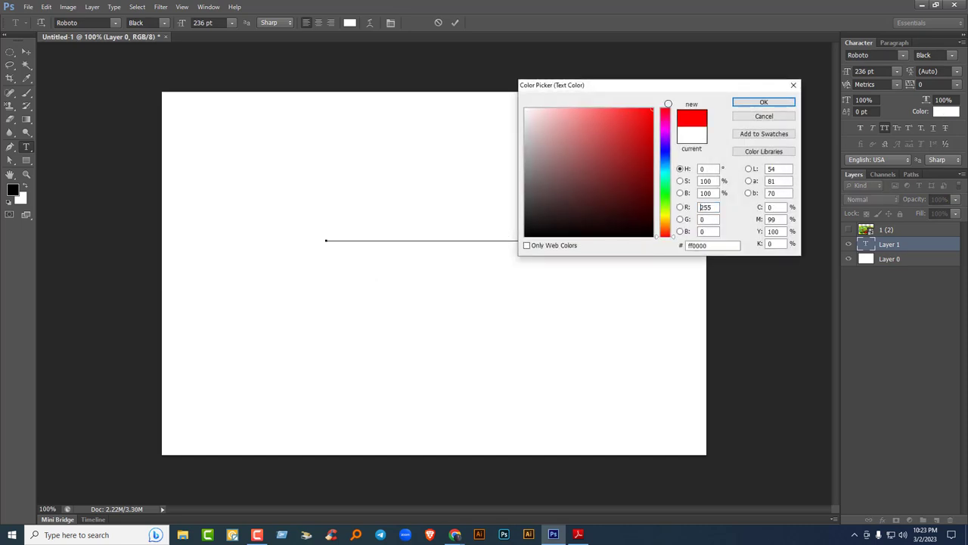
pyautogui.press('Return')
pyautogui.click(25, 51)
pyautogui.moveTo(435, 211); pyautogui.dragTo(398, 292)
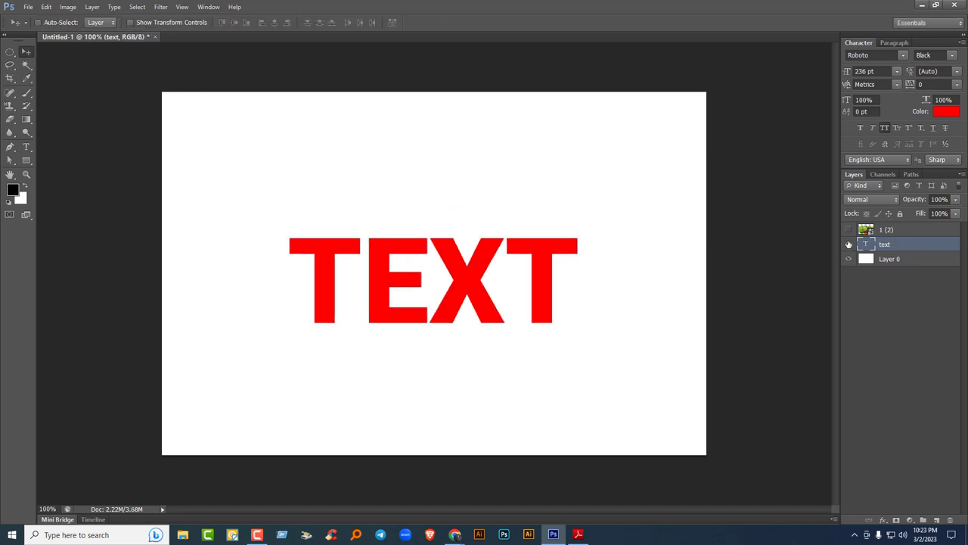
# Show the bird photo, clip it to the text layer with a clipping mask, and reposition it within the letters.
pyautogui.moveTo(899, 229); pyautogui.dragTo(892, 244)
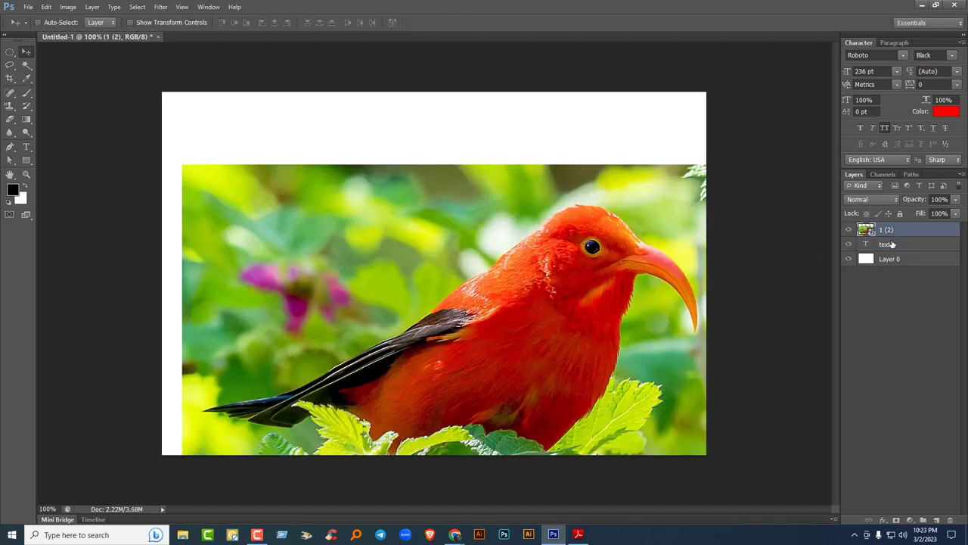
pyautogui.rightClick(906, 229)
pyautogui.click(843, 327)
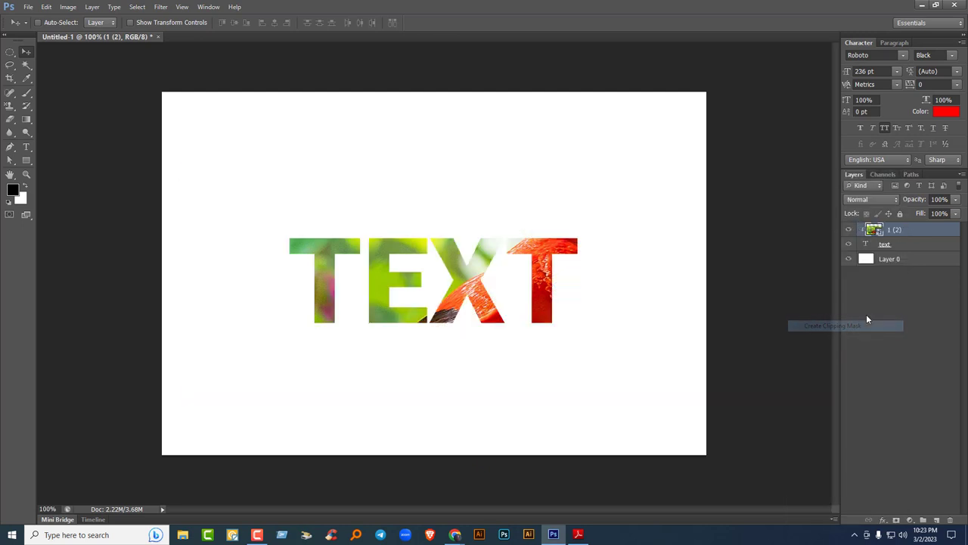
pyautogui.moveTo(522, 282); pyautogui.dragTo(471, 284)
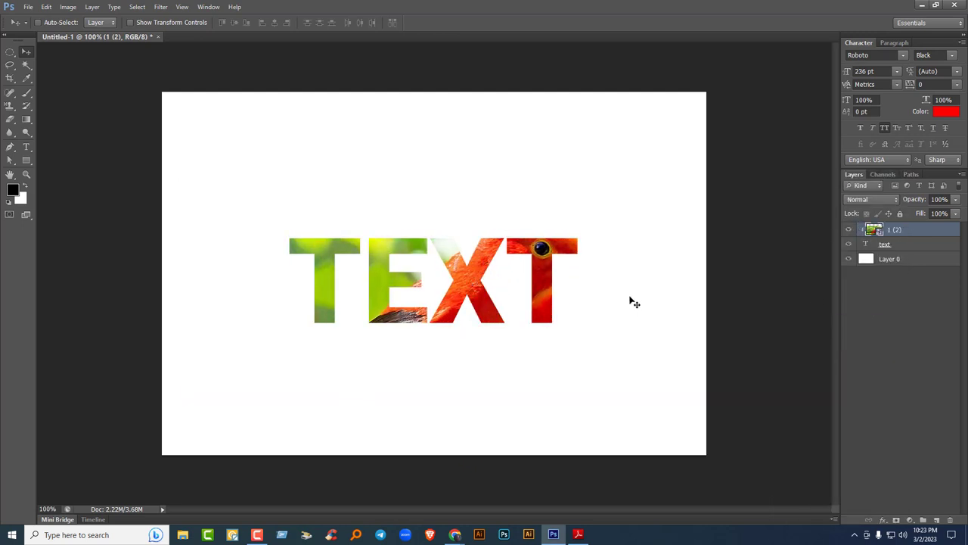
# Delete the clipped bird photo and the text layer, keeping only Layer 0.
pyautogui.press('Delete')
pyautogui.press('Delete')
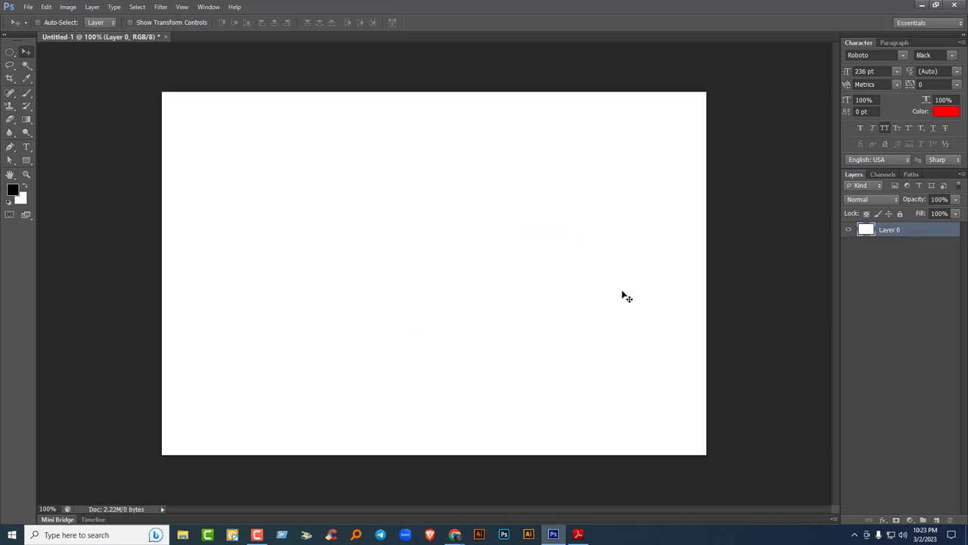
# Switch to Graphic design module.pdf in Adobe Reader, check the Smart Object and Rasterize topics under Class 05, and return to Photoshop.
pyautogui.click(578, 534)
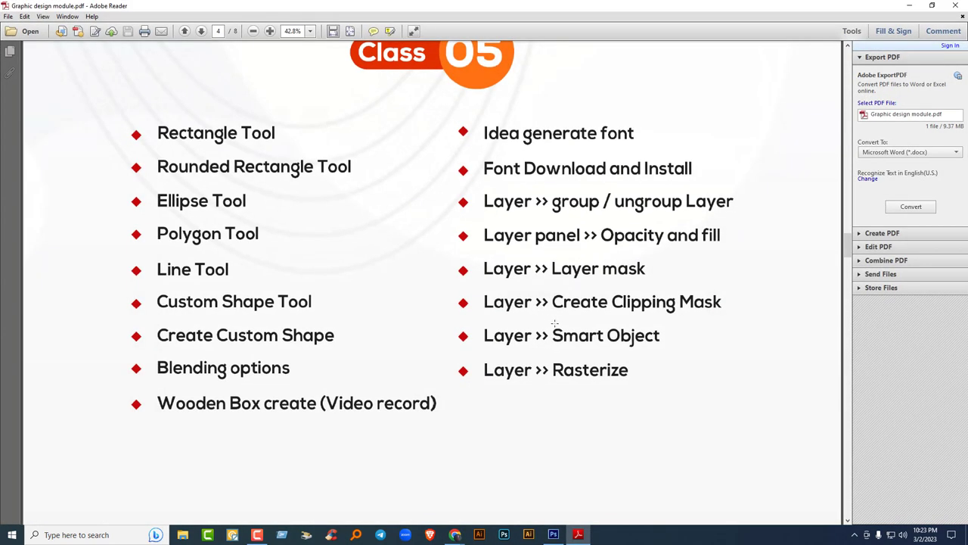
pyautogui.moveTo(444, 321); pyautogui.dragTo(681, 388)
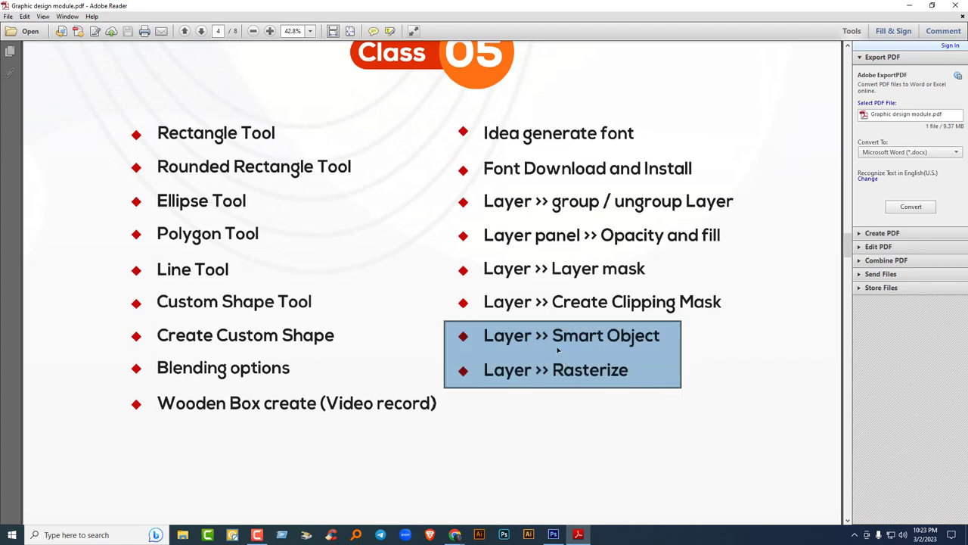
pyautogui.click(633, 371)
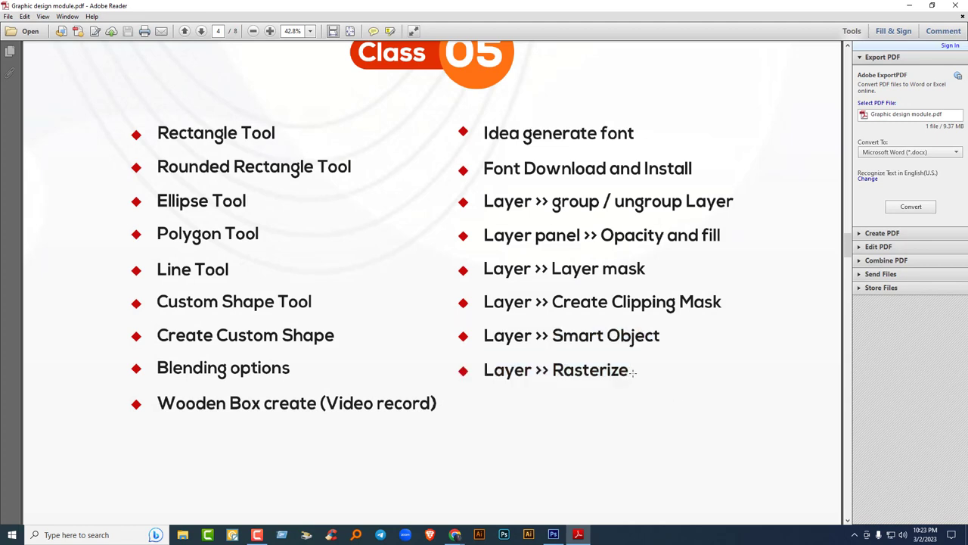
pyautogui.click(909, 6)
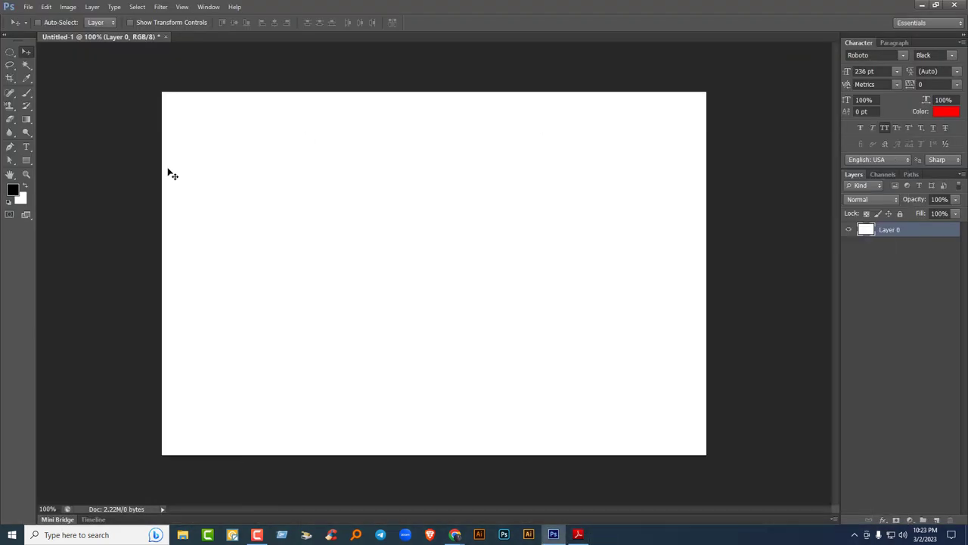
pyautogui.click(28, 8)
pyautogui.click(33, 26)
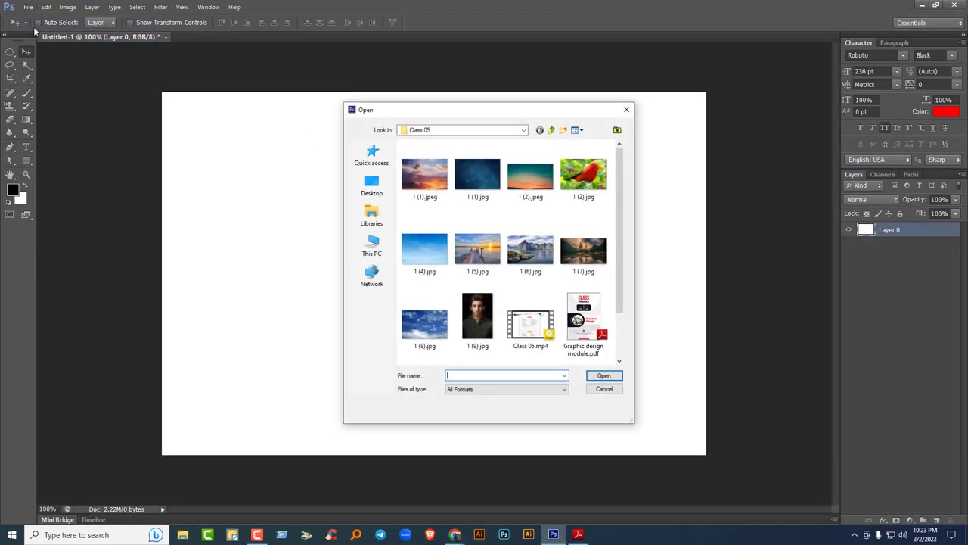
pyautogui.click(627, 110)
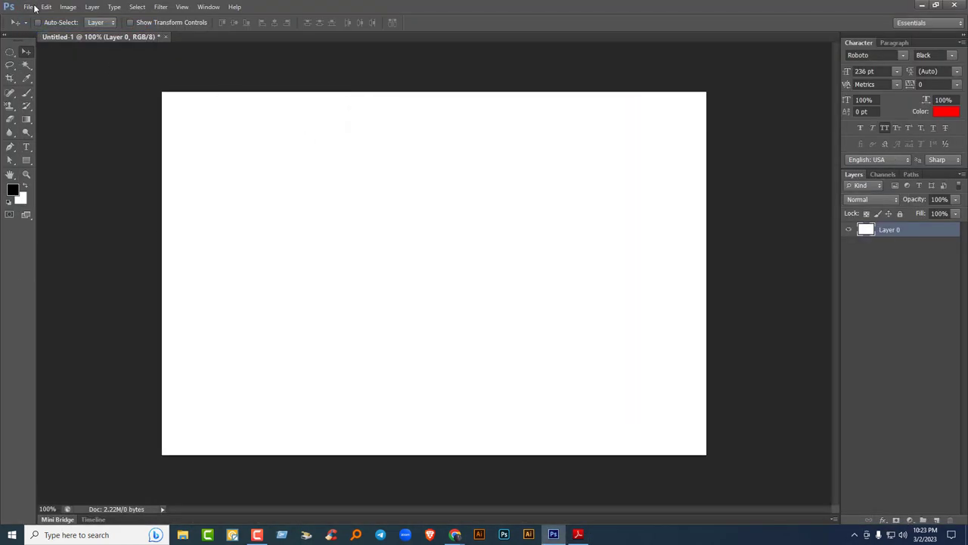
# Place the portrait photo 1 (9).jpg on the canvas center, scaled down to about 34.2%.
pyautogui.click(28, 8)
pyautogui.click(55, 172)
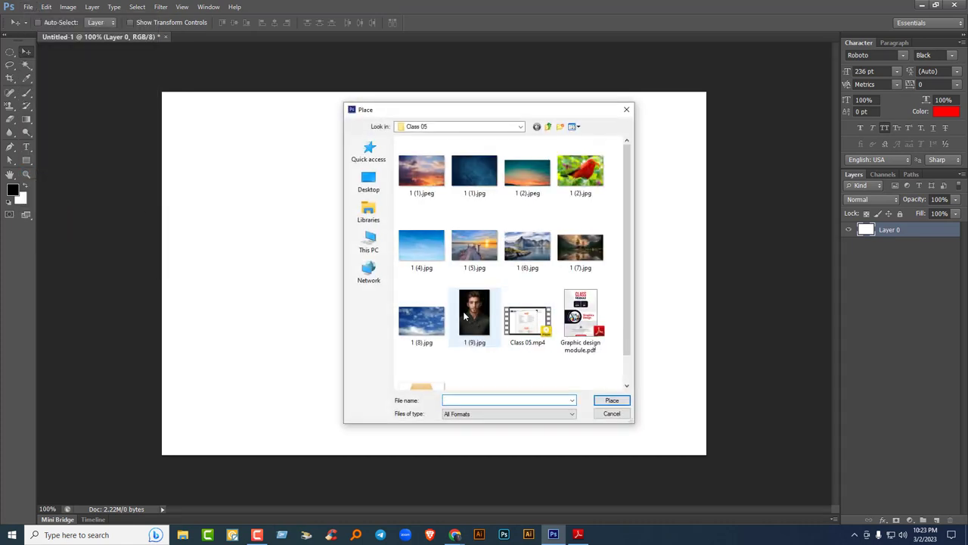
pyautogui.click(475, 318)
pyautogui.click(609, 399)
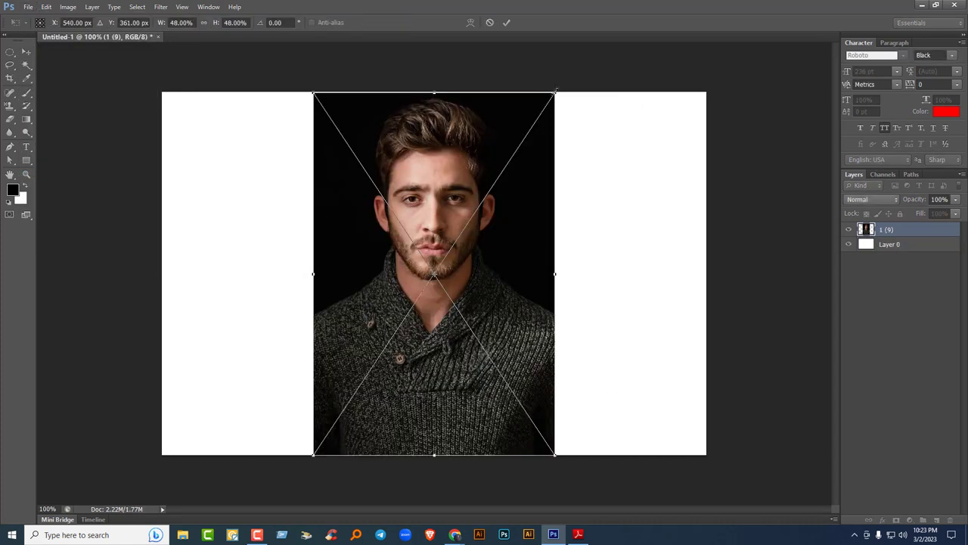
pyautogui.moveTo(555, 91); pyautogui.dragTo(521, 143)
pyautogui.press('Return')
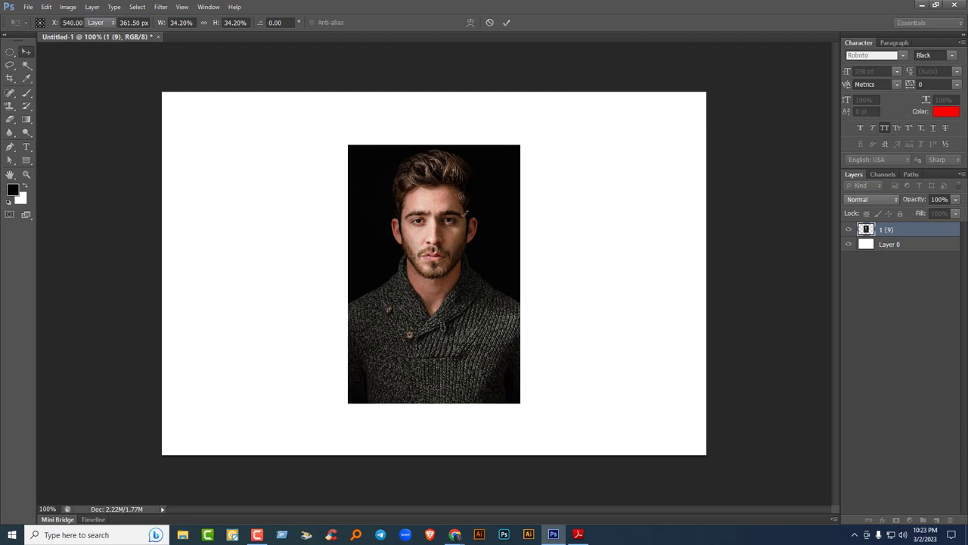
# Duplicate the portrait beside the original, naming the copy's layer 01 and the original's layer 02.
pyautogui.moveTo(426, 223); pyautogui.dragTo(534, 227)
pyautogui.doubleClick(886, 231)
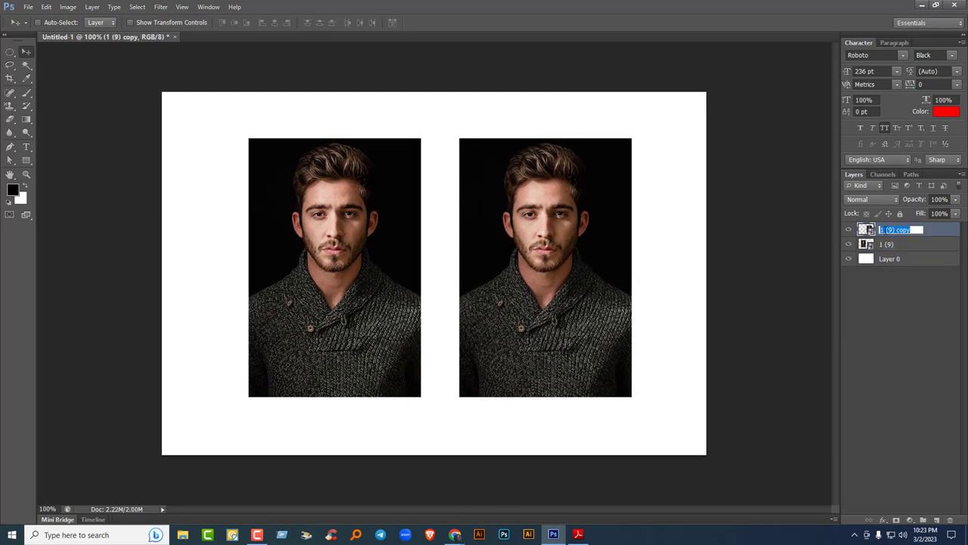
pyautogui.write('01')
pyautogui.press('Return')
pyautogui.doubleClick(887, 245)
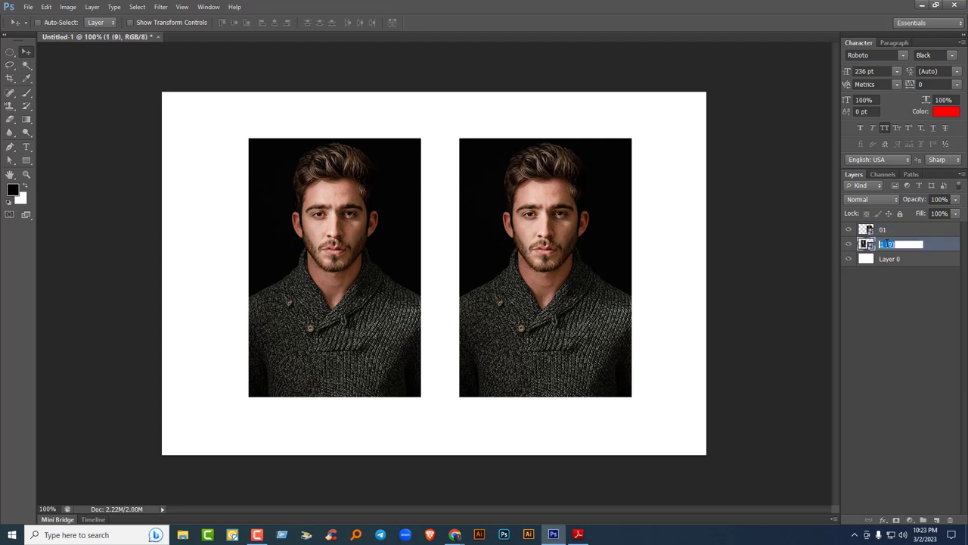
pyautogui.write('02')
pyautogui.press('Return')
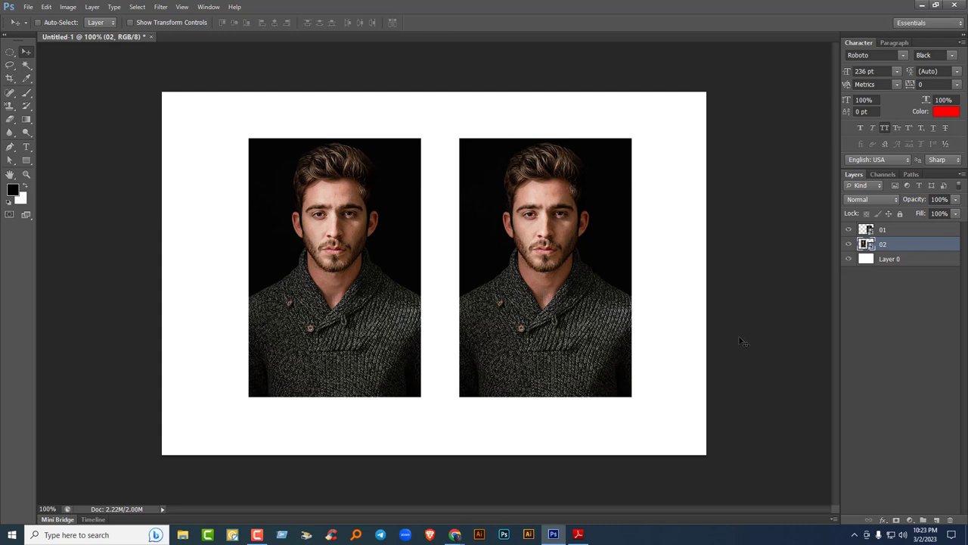
# Rasterize portrait layers 01 and 02.
pyautogui.click(905, 232)
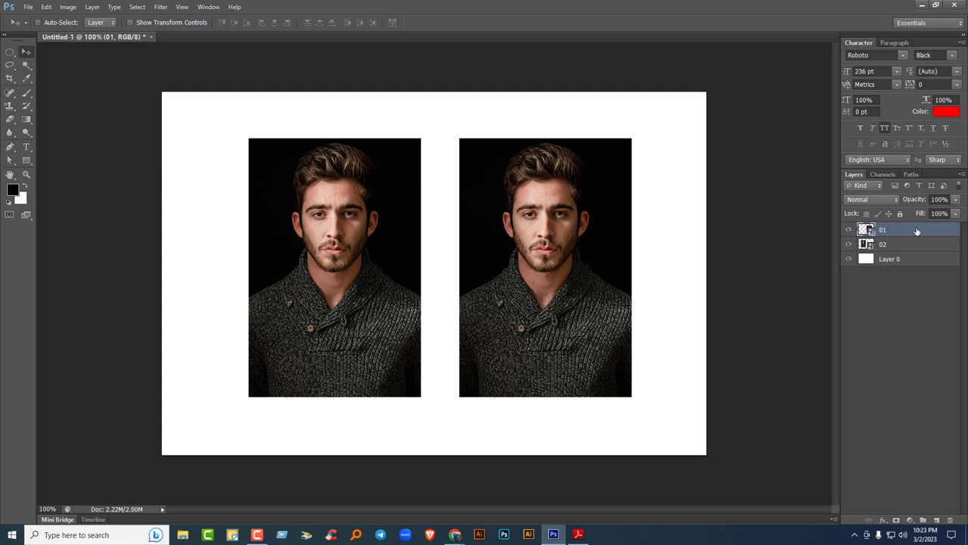
pyautogui.rightClick(917, 231)
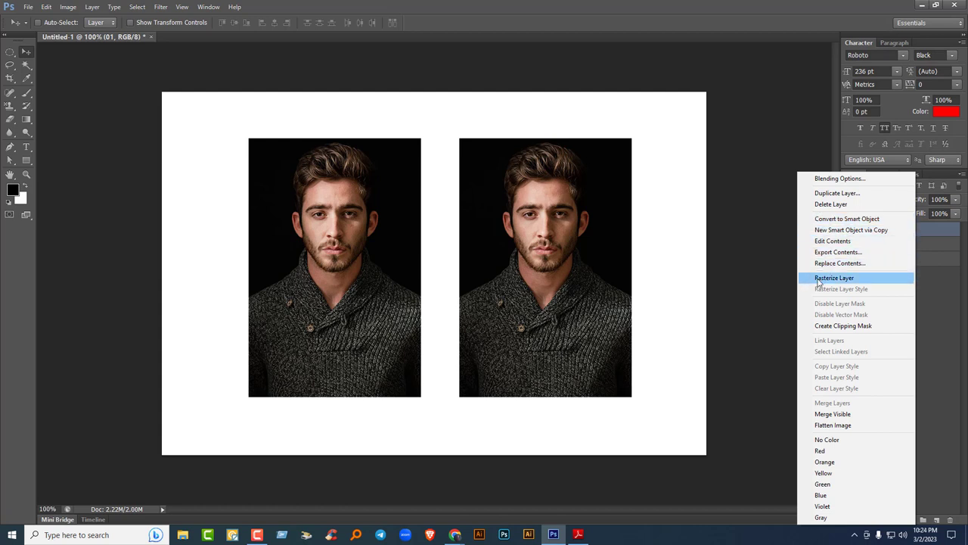
pyautogui.click(856, 281)
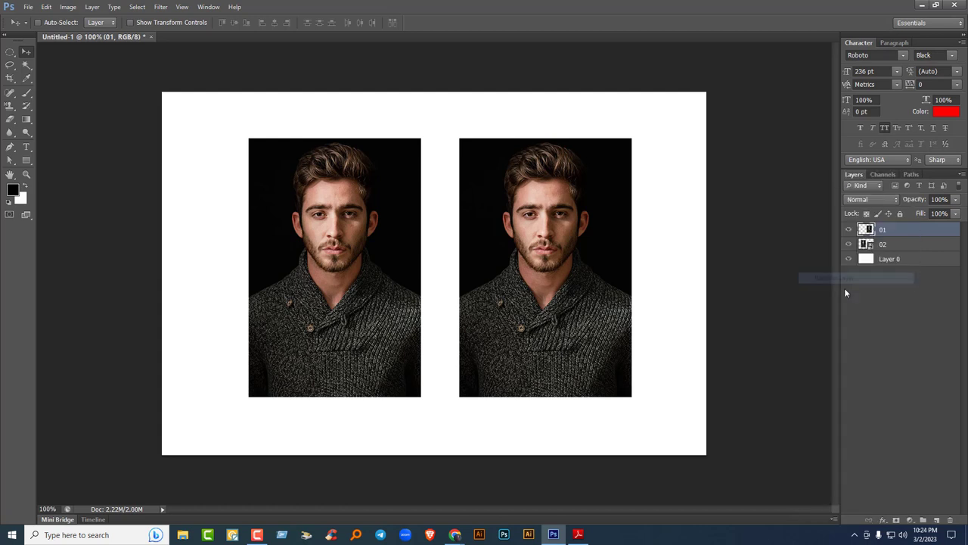
pyautogui.click(896, 247)
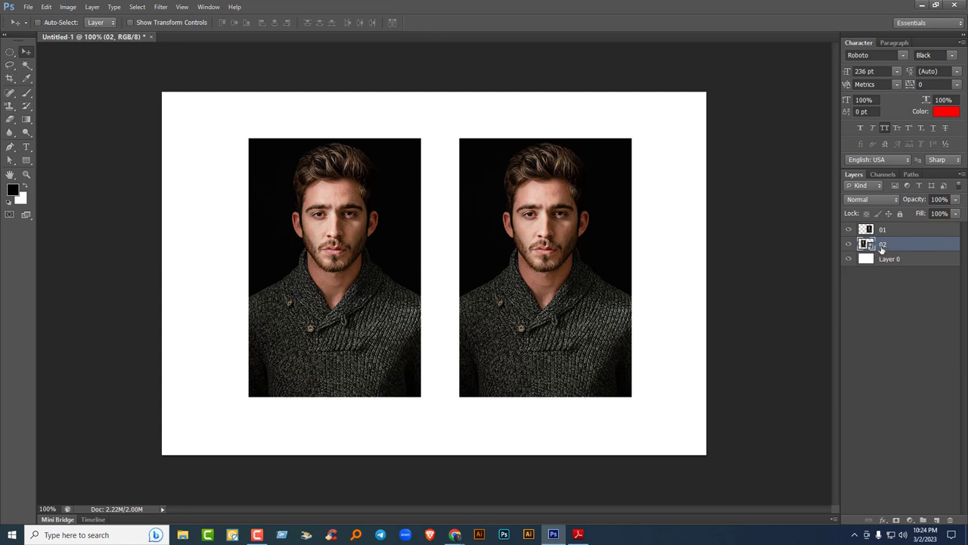
pyautogui.rightClick(911, 246)
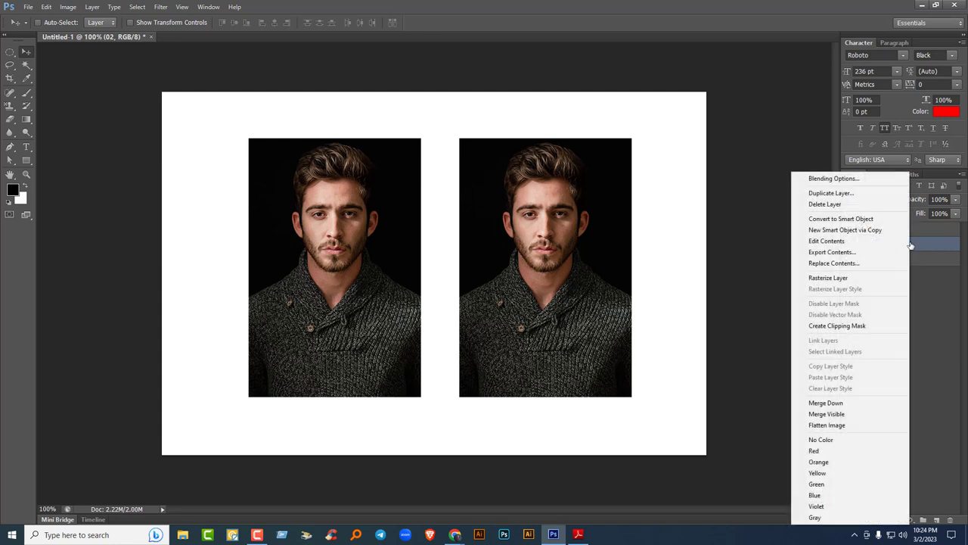
pyautogui.click(852, 278)
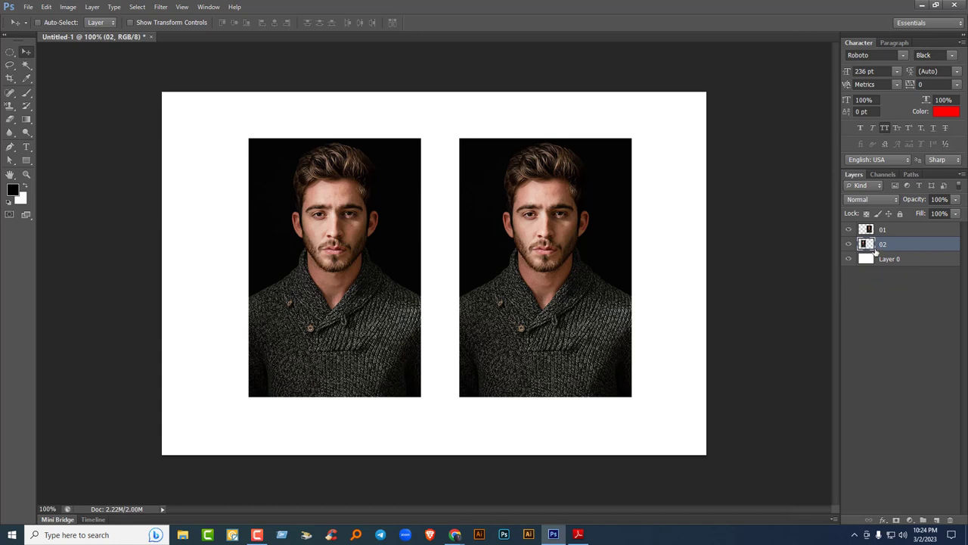
# Convert layers 01 and 02 each to a Smart Object.
pyautogui.click(908, 231)
pyautogui.rightClick(908, 232)
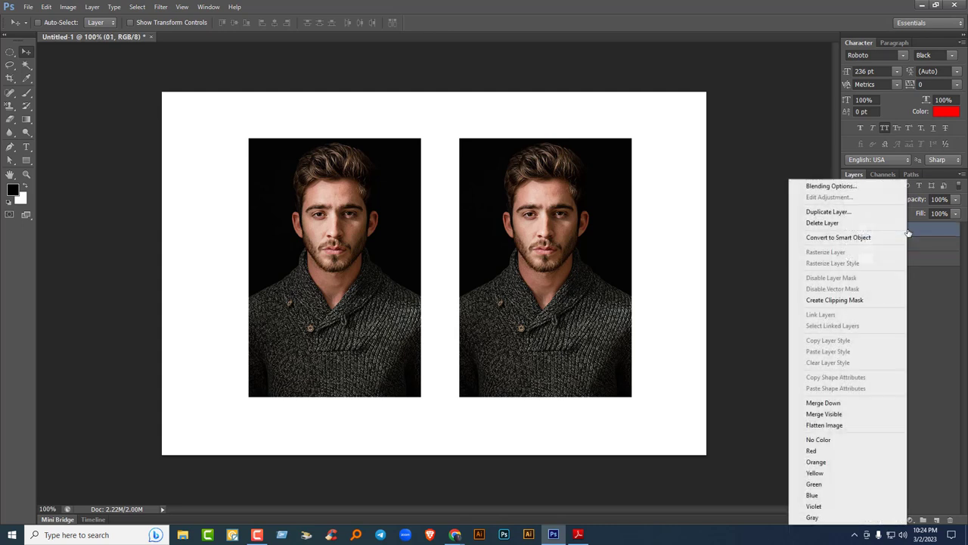
pyautogui.click(868, 239)
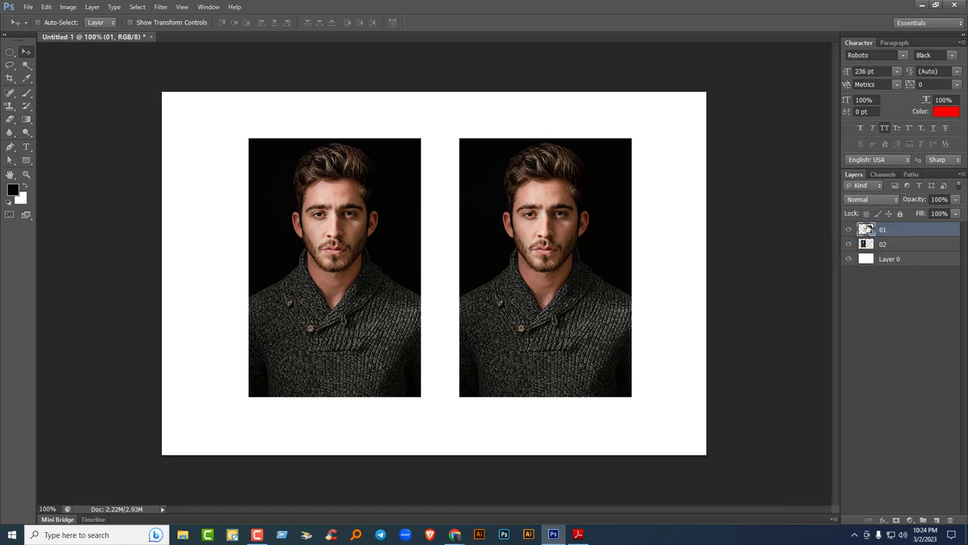
pyautogui.click(895, 246)
pyautogui.rightClick(898, 245)
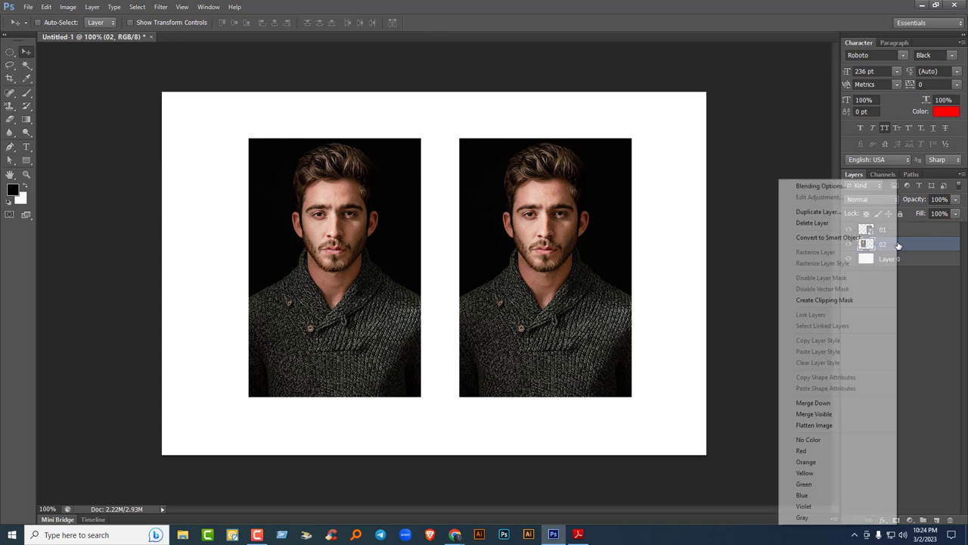
pyautogui.click(827, 240)
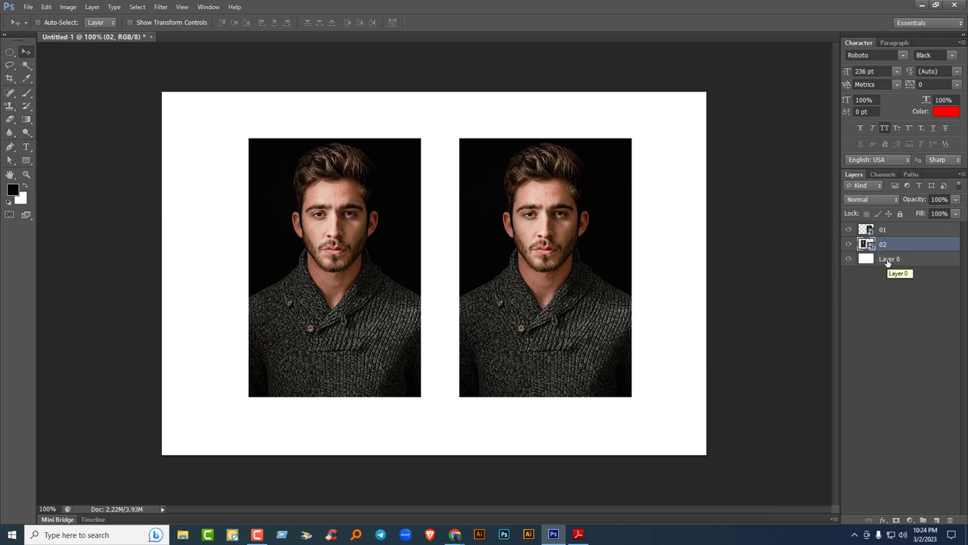
# Draw a rectangle shape about 58 × 49 px near the canvas's upper-left corner, undo it, and return to the Move tool.
pyautogui.click(882, 231)
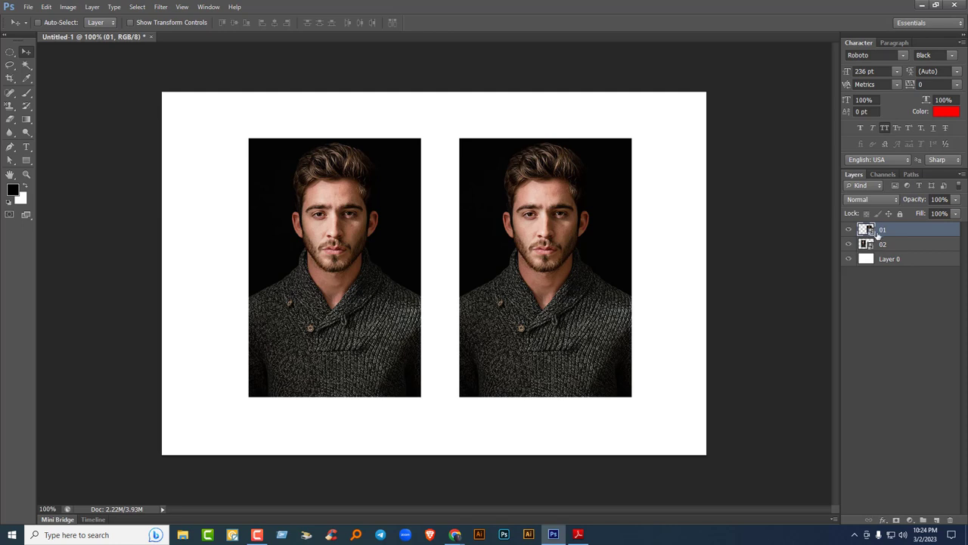
pyautogui.moveTo(866, 229); pyautogui.dragTo(871, 237)
pyautogui.moveTo(871, 237); pyautogui.dragTo(729, 275)
pyautogui.moveTo(488, 234); pyautogui.dragTo(870, 230)
pyautogui.click(26, 161)
pyautogui.moveTo(179, 130); pyautogui.dragTo(208, 155)
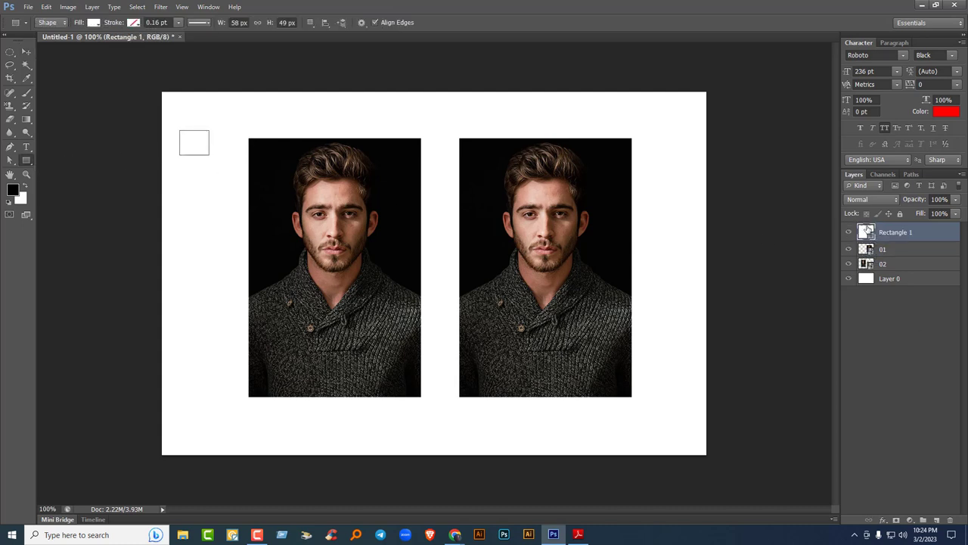
pyautogui.hotkey('ctrl', 'z')
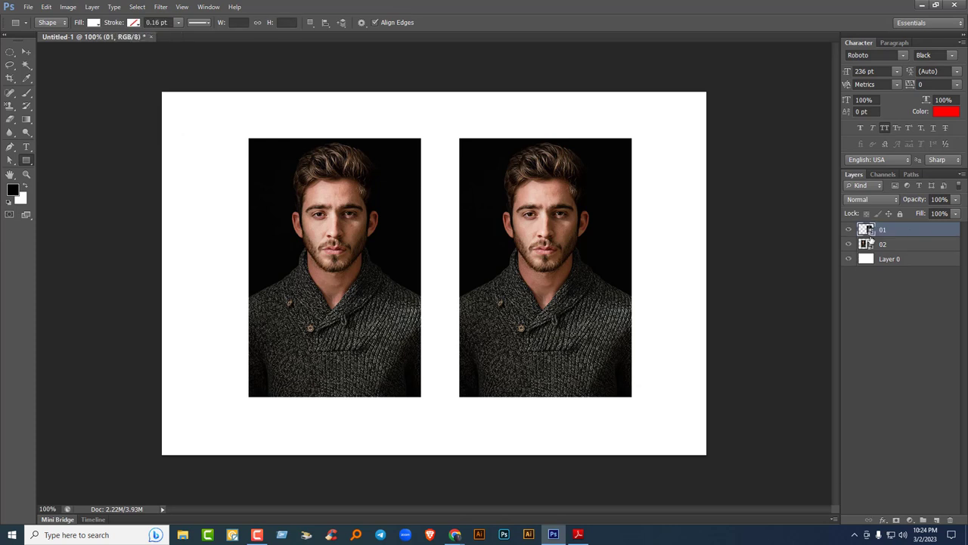
pyautogui.click(26, 51)
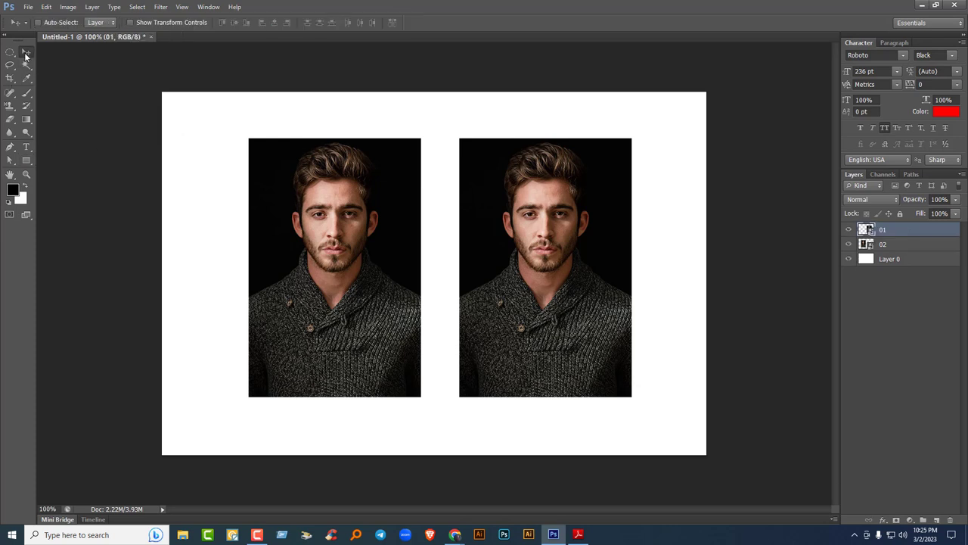
# Rasterize only layer 02, leaving layer 01 as a Smart Object.
pyautogui.click(898, 245)
pyautogui.rightClick(898, 247)
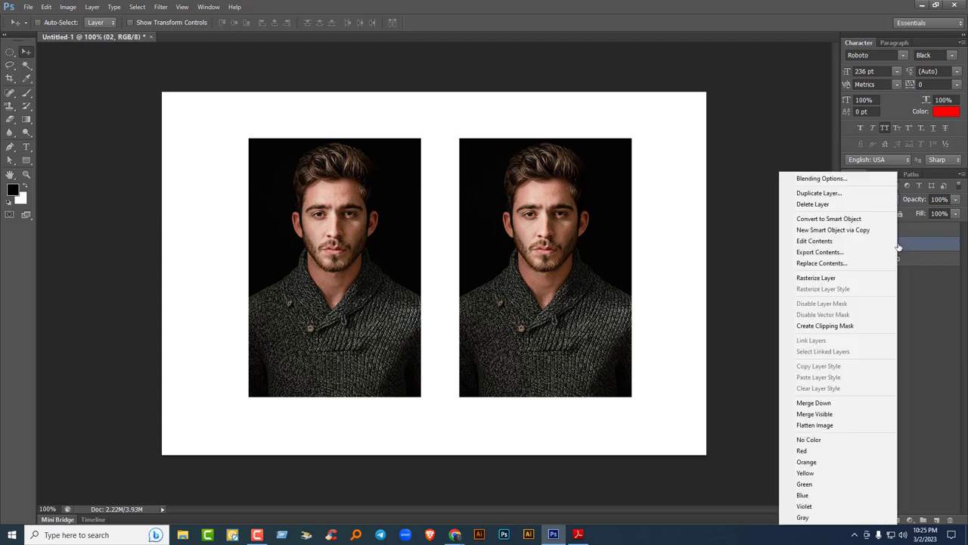
pyautogui.click(832, 278)
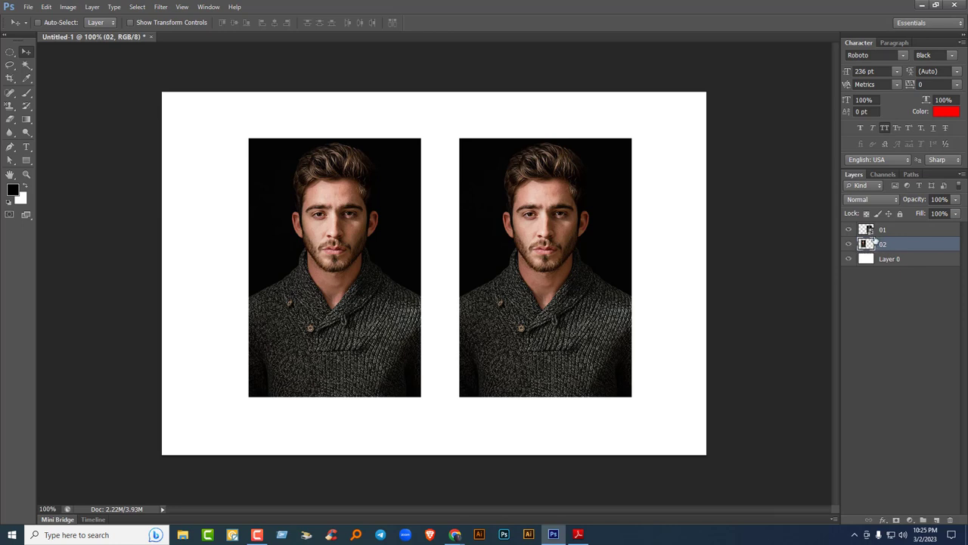
# Compare the thumbnails of layers 01 and 02, and convert layer 02 to a Smart Object.
pyautogui.click(901, 231)
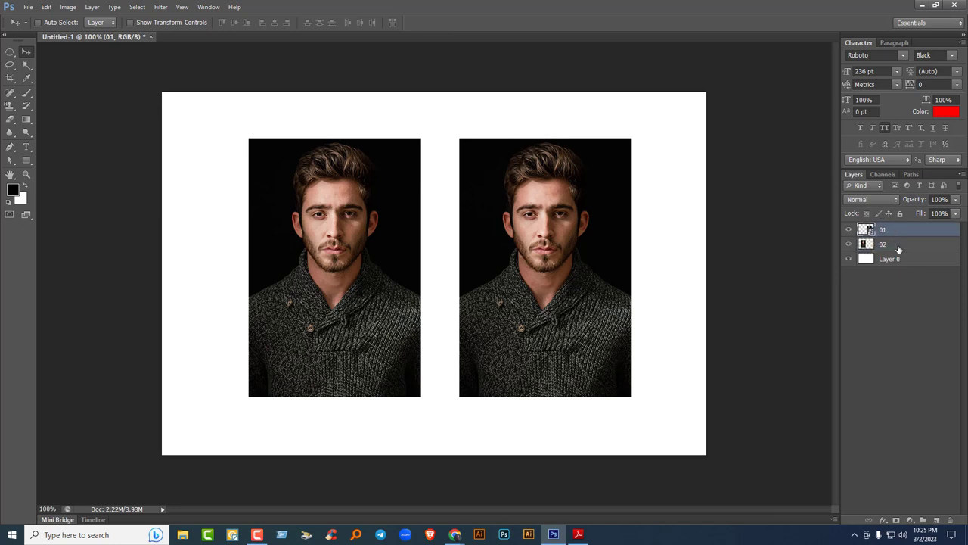
pyautogui.click(899, 246)
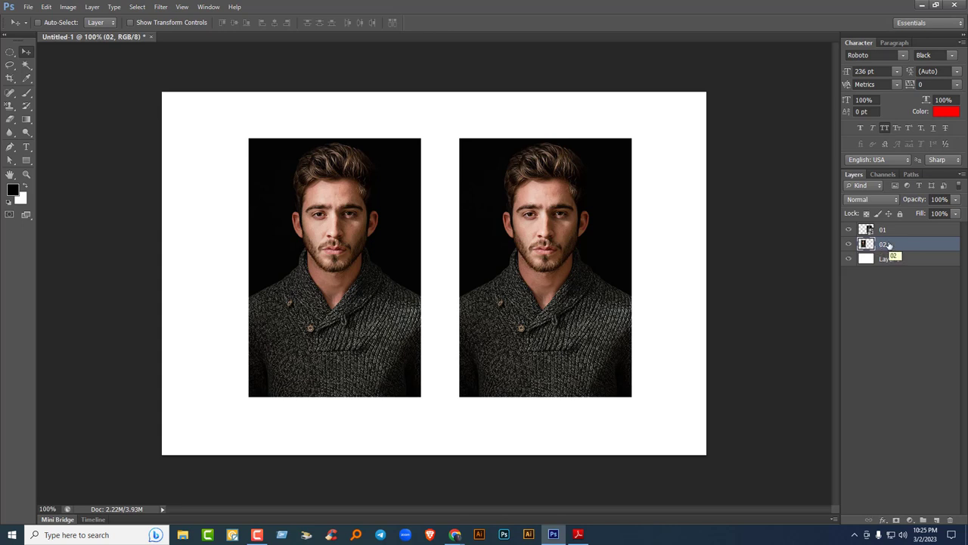
pyautogui.click(893, 232)
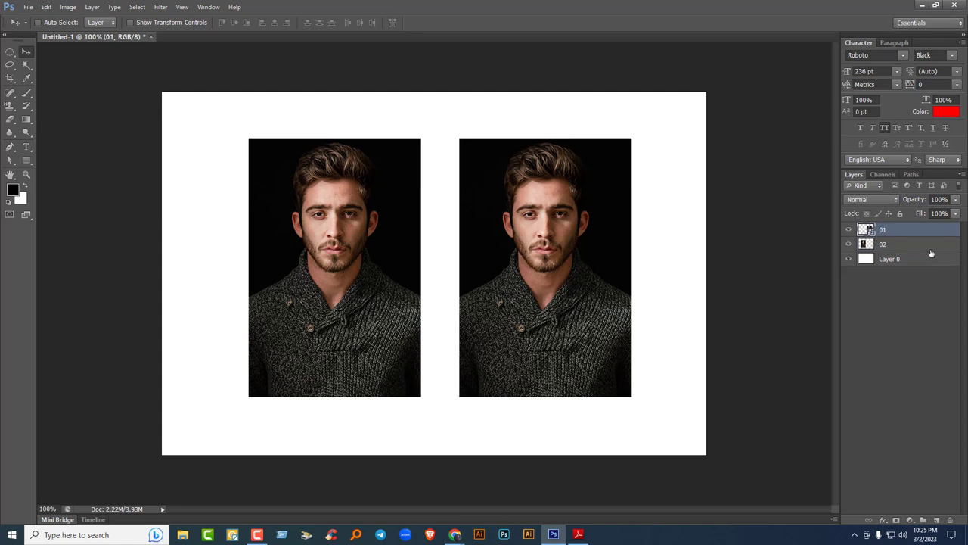
pyautogui.click(891, 245)
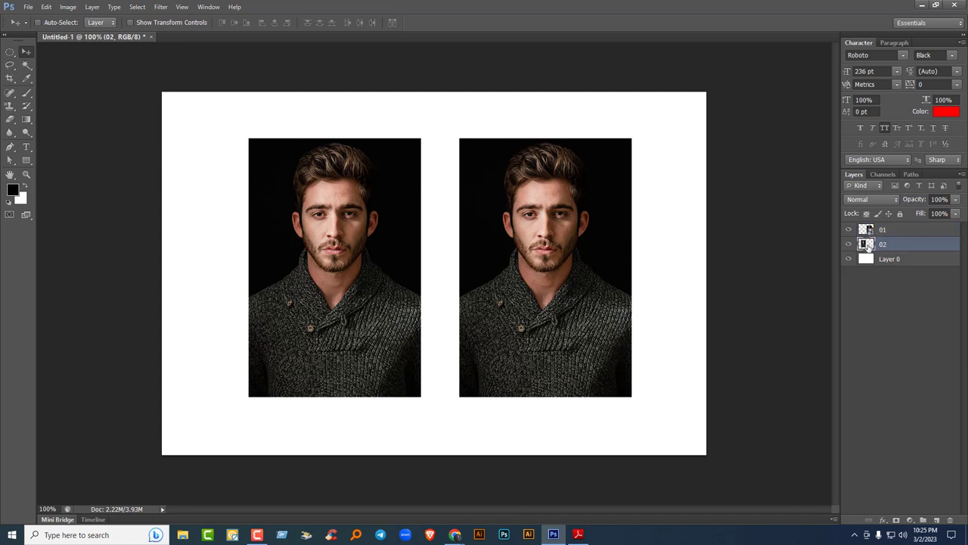
pyautogui.rightClick(906, 246)
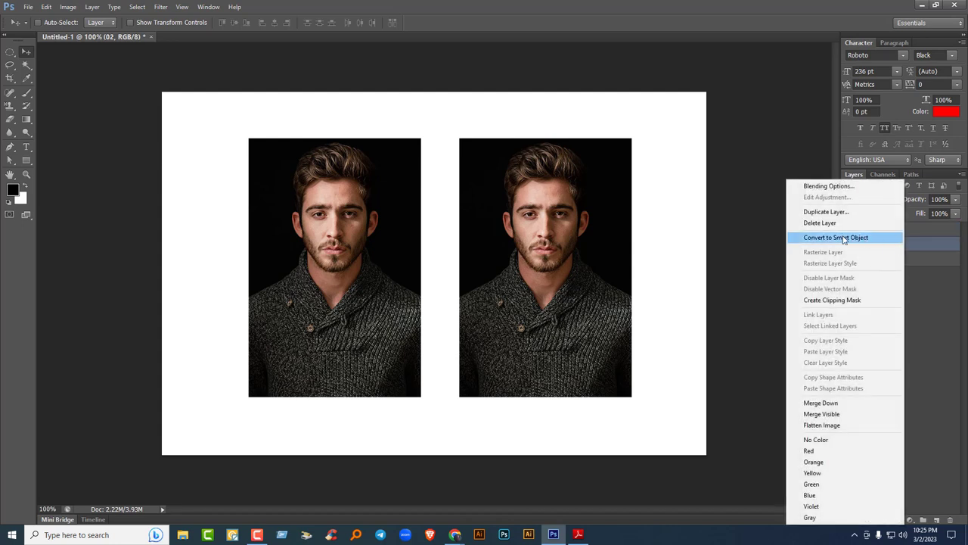
pyautogui.click(823, 236)
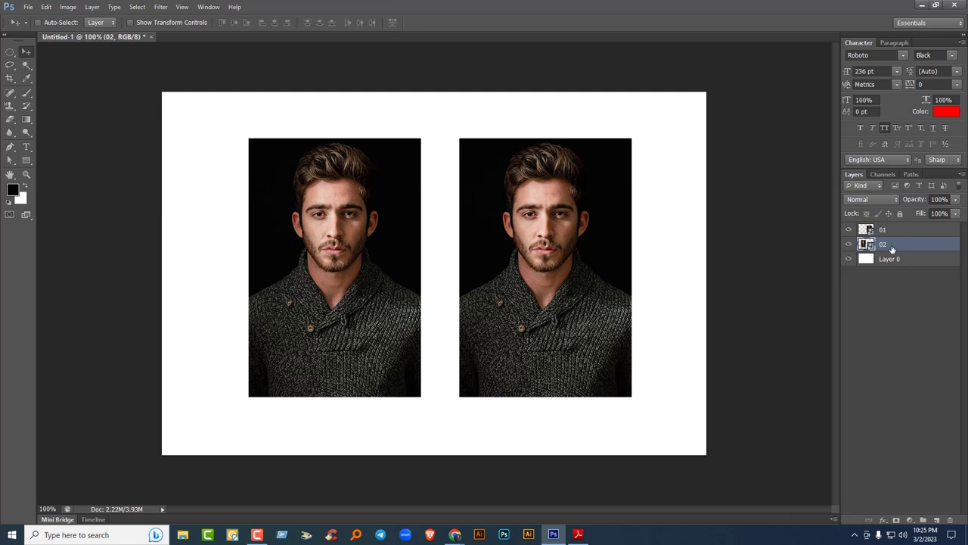
# Rasterize layer 01 and compare it with the Smart Object layer 02.
pyautogui.click(900, 230)
pyautogui.rightClick(901, 231)
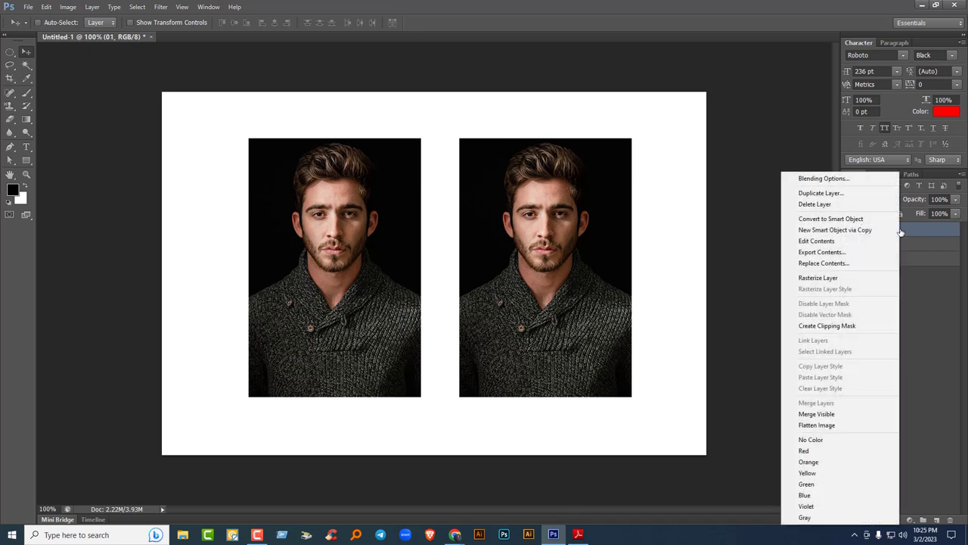
pyautogui.click(909, 234)
pyautogui.rightClick(906, 233)
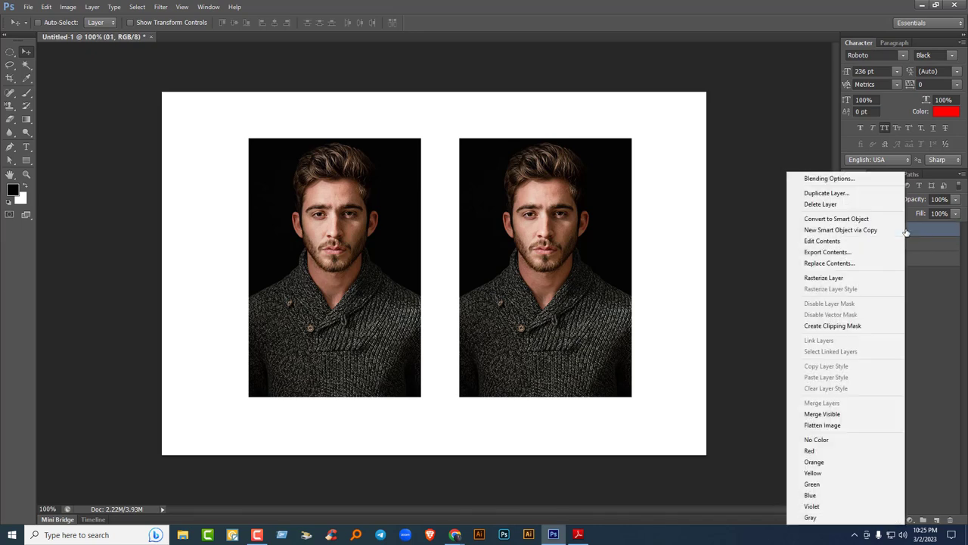
pyautogui.click(853, 279)
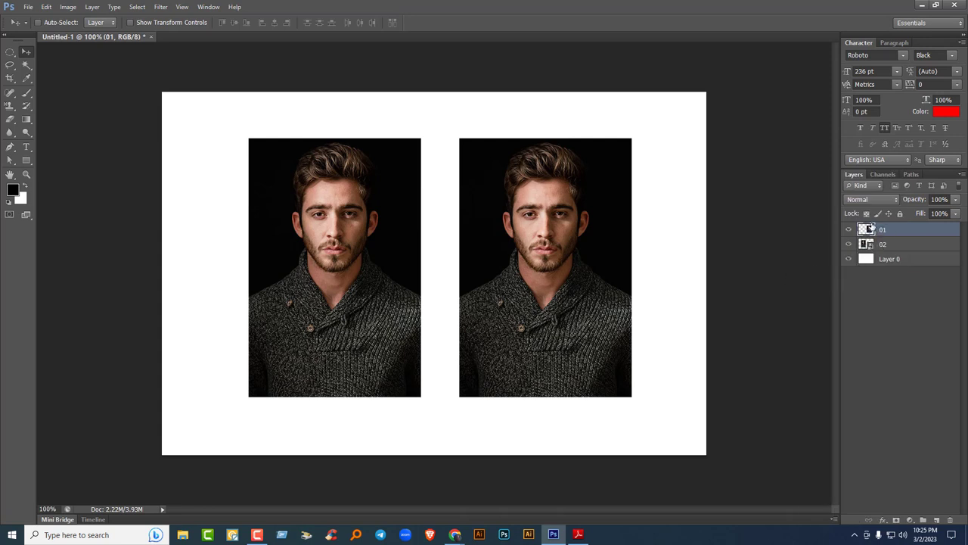
pyautogui.click(906, 246)
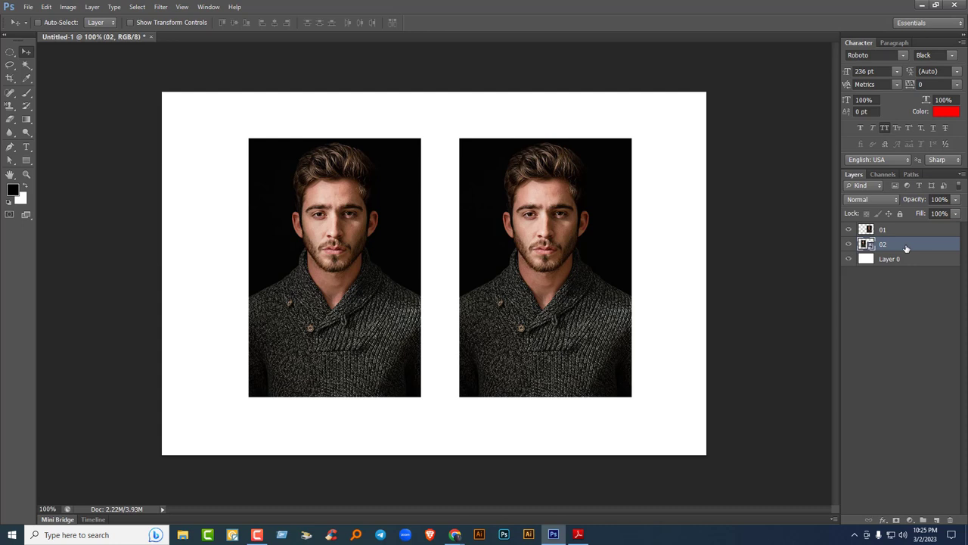
pyautogui.click(897, 233)
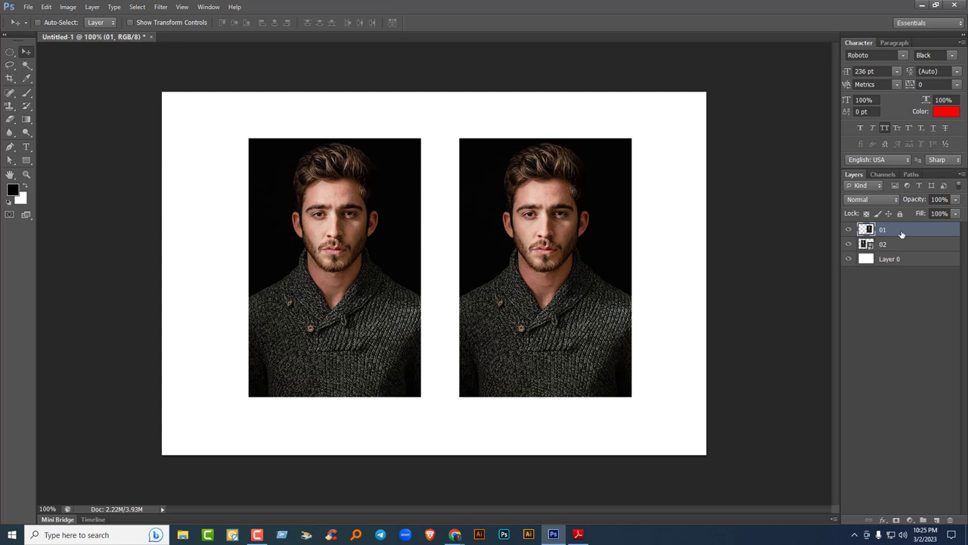
pyautogui.click(902, 245)
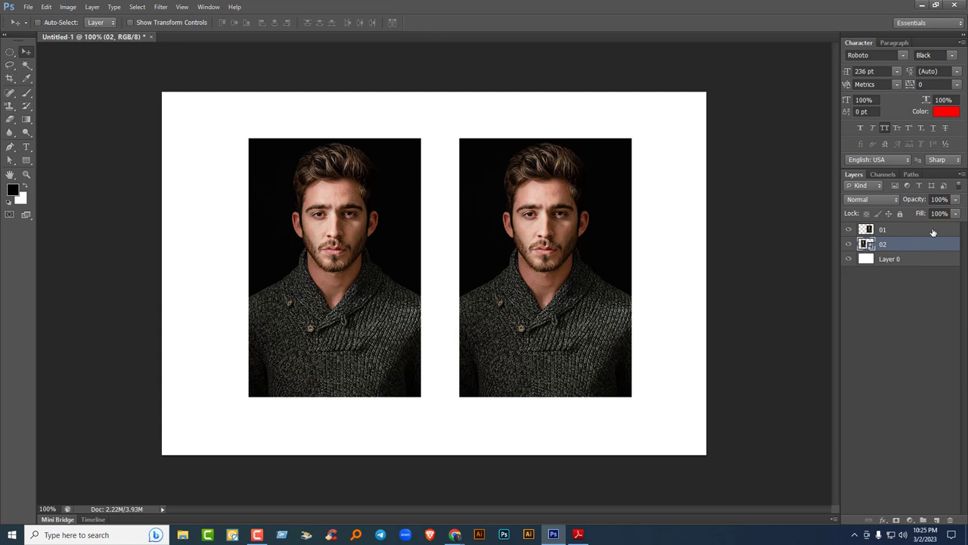
pyautogui.click(897, 231)
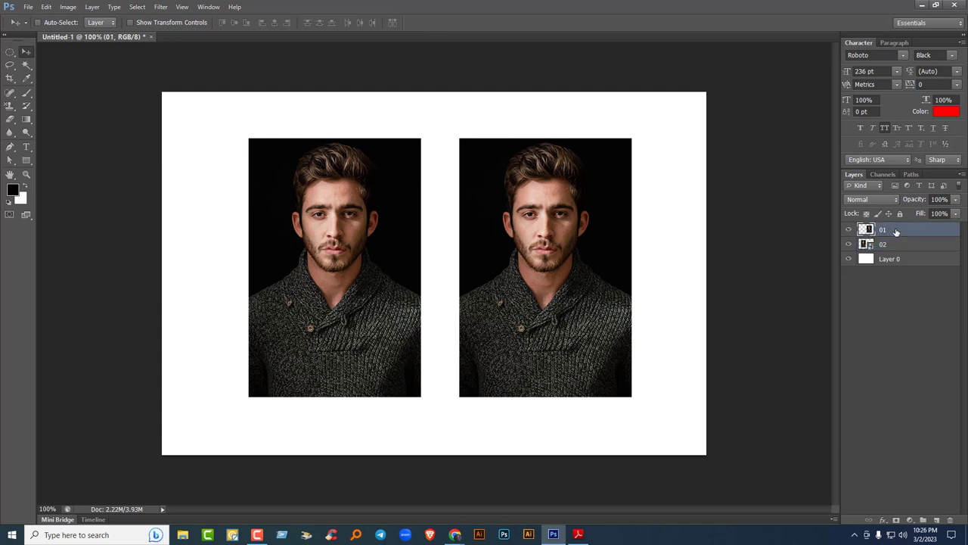
pyautogui.click(898, 246)
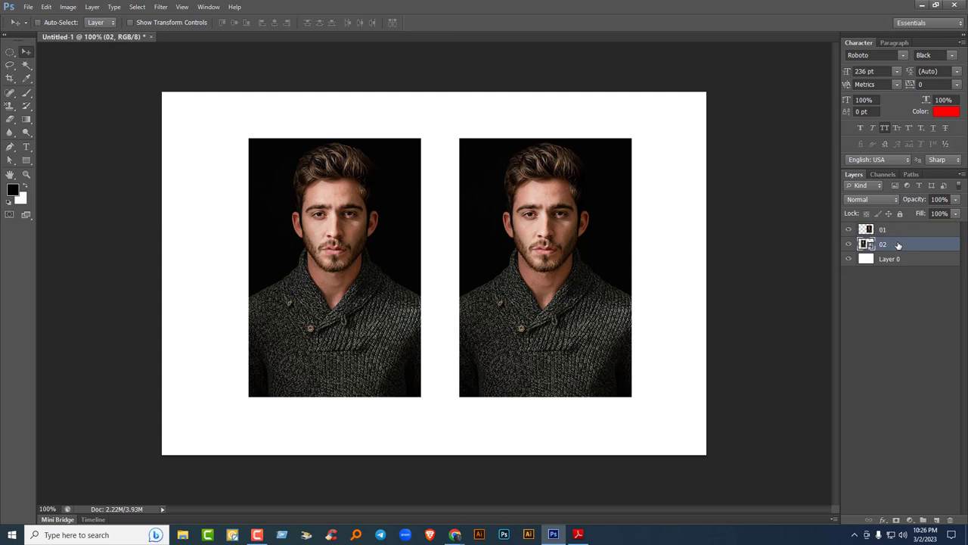
# Erase nearly all of the portrait on rasterized layer 01 with the Eraser tool at size 125.
pyautogui.click(897, 232)
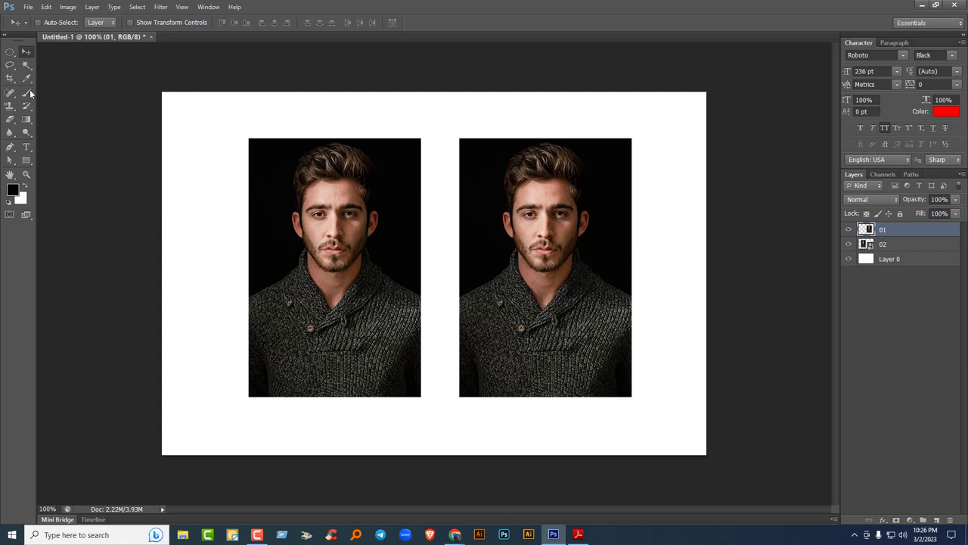
pyautogui.click(10, 119)
pyautogui.click(54, 118)
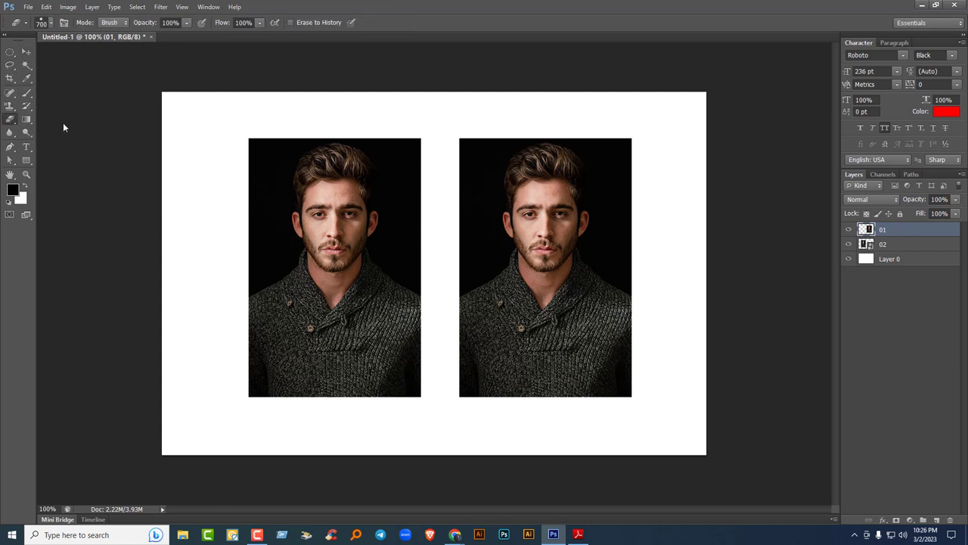
pyautogui.press('[')
pyautogui.press('[')
pyautogui.press('[')
pyautogui.press('[')
pyautogui.press('[')
pyautogui.press('[')
pyautogui.press('[')
pyautogui.press('[')
pyautogui.press('[')
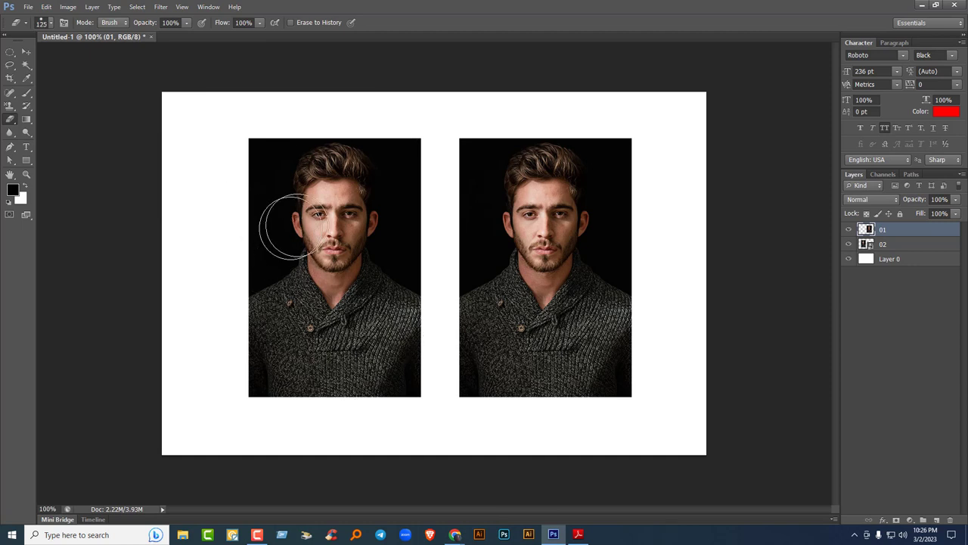
pyautogui.moveTo(475, 345); pyautogui.dragTo(520, 165)
pyautogui.moveTo(476, 257)
pyautogui.mouseDown()
pyautogui.moveTo(676, 205)
pyautogui.moveTo(443, 169)
pyautogui.moveTo(571, 311)
pyautogui.moveTo(654, 151)
pyautogui.mouseUp()
pyautogui.moveTo(595, 217); pyautogui.dragTo(473, 305)
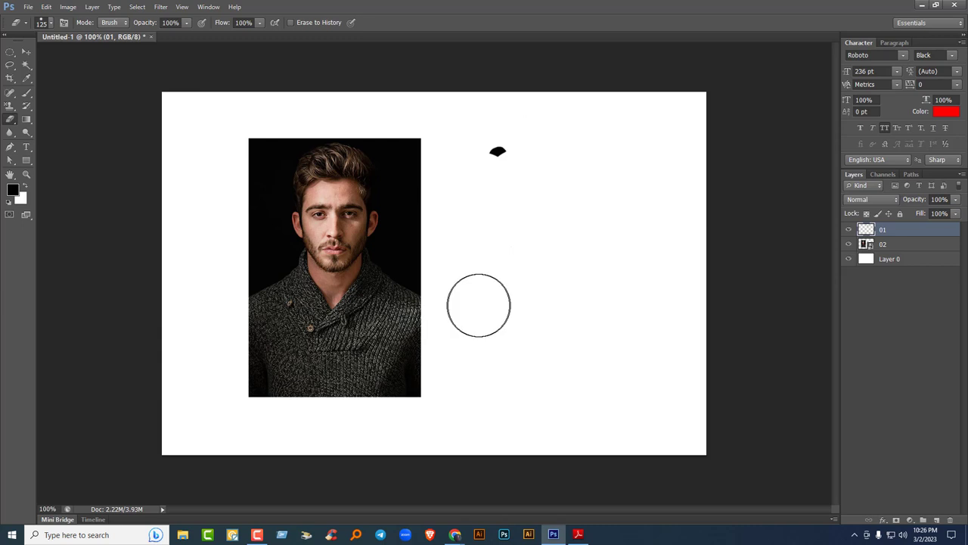
# Undo the three eraser strokes on layer 01 to bring the portrait back.
pyautogui.hotkey('ctrl', 'alt', 'z')
pyautogui.hotkey('ctrl', 'alt', 'z')
pyautogui.hotkey('ctrl', 'alt', 'z')
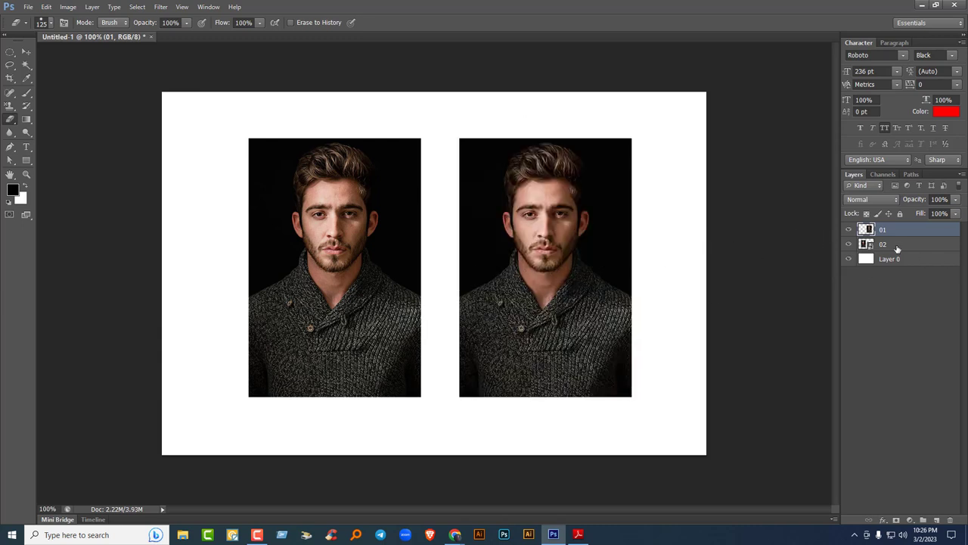
# Try to erase on Smart Object layer 02, and decline to rasterize it.
pyautogui.click(898, 246)
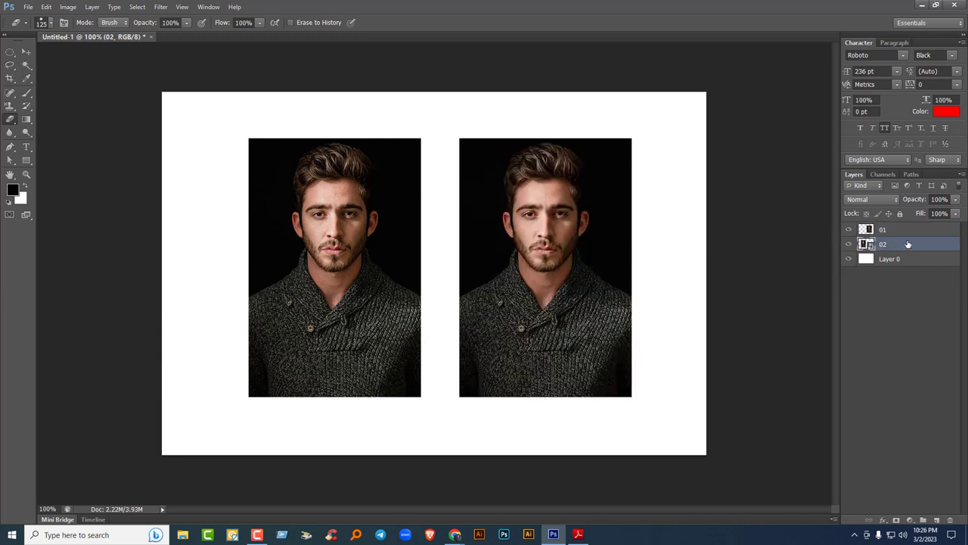
pyautogui.click(379, 159)
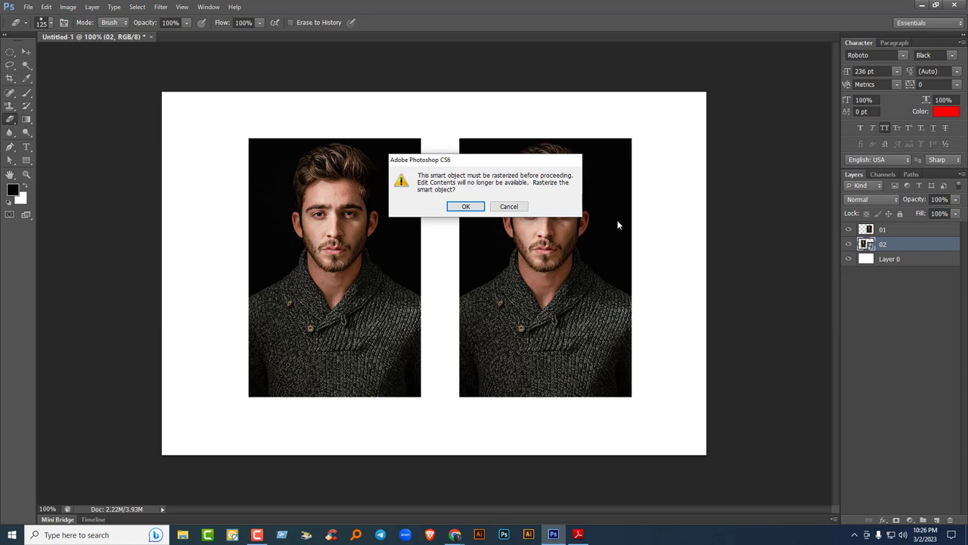
pyautogui.click(512, 208)
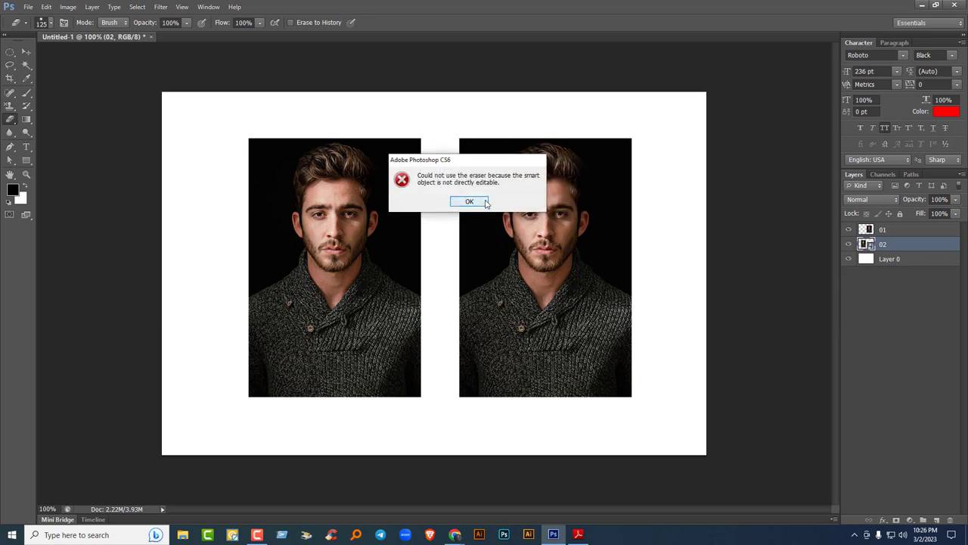
pyautogui.click(467, 202)
# Return to the Move tool and scale rasterized layer 01 down around its centre to a tiny thumbnail.
pyautogui.click(891, 231)
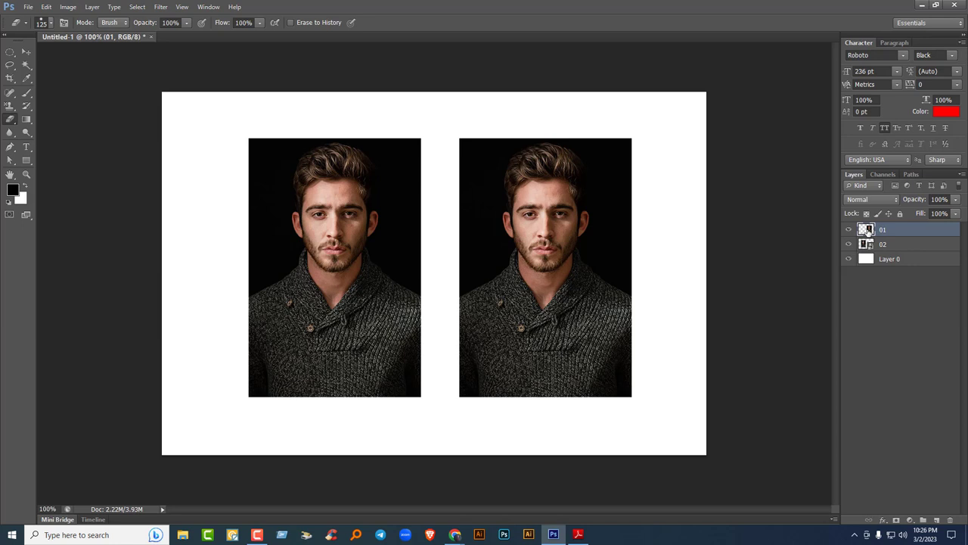
pyautogui.click(26, 51)
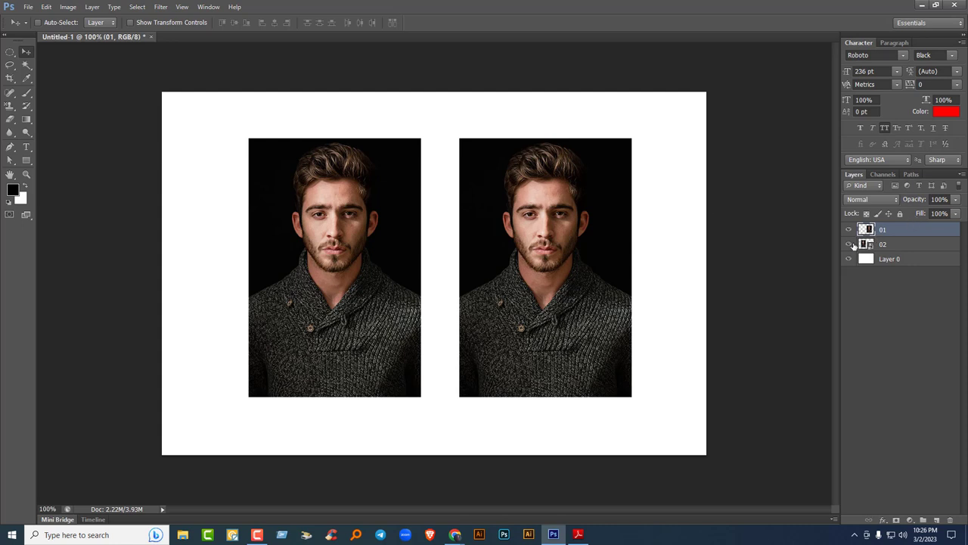
pyautogui.click(897, 246)
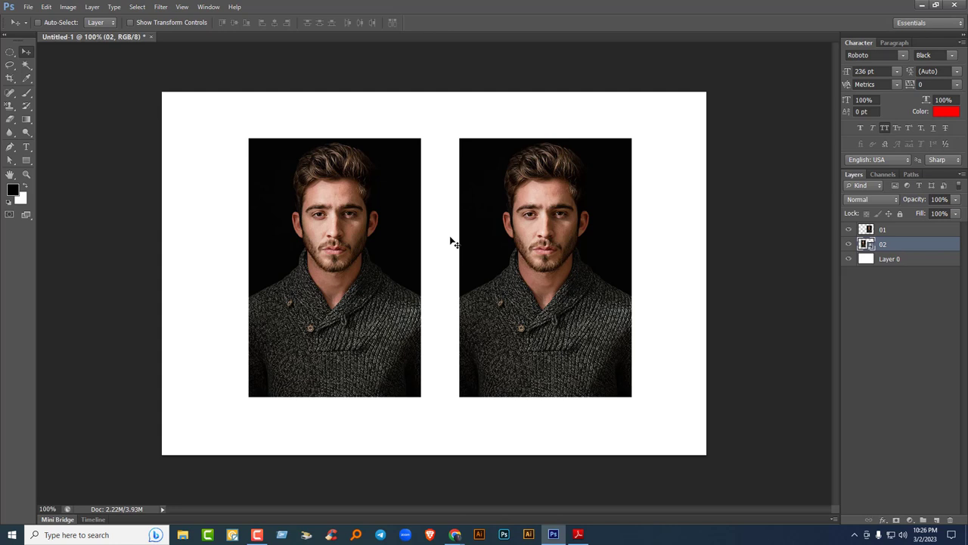
pyautogui.click(892, 230)
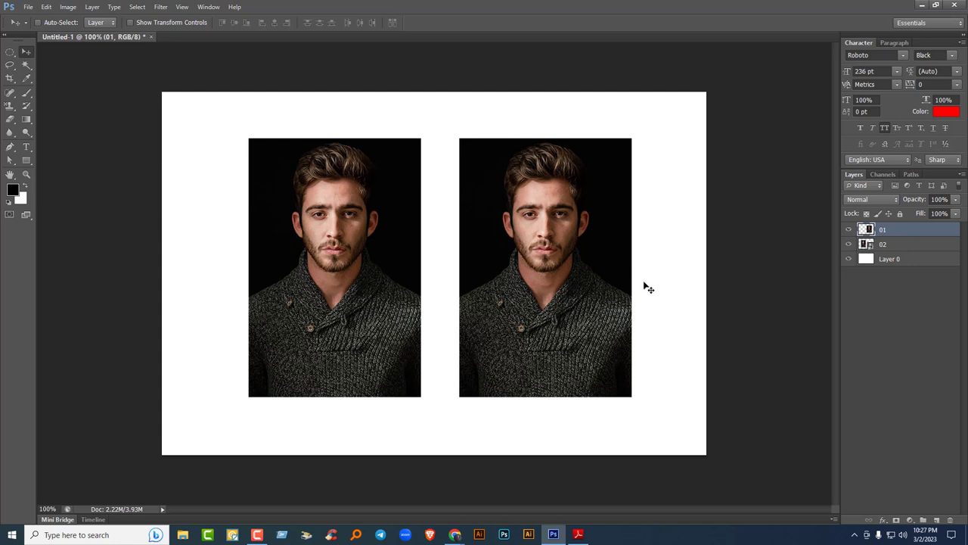
pyautogui.hotkey('ctrl', 't')
pyautogui.moveTo(632, 395); pyautogui.dragTo(549, 286)
pyautogui.press('Return')
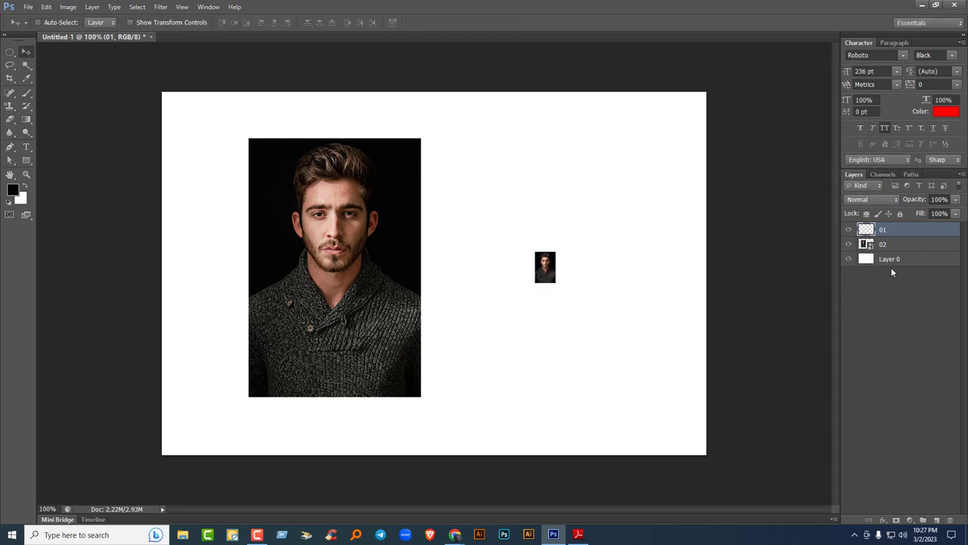
# Scale Smart Object layer 02 down around its centre to about 6.4%.
pyautogui.click(889, 245)
pyautogui.hotkey('ctrl', 't')
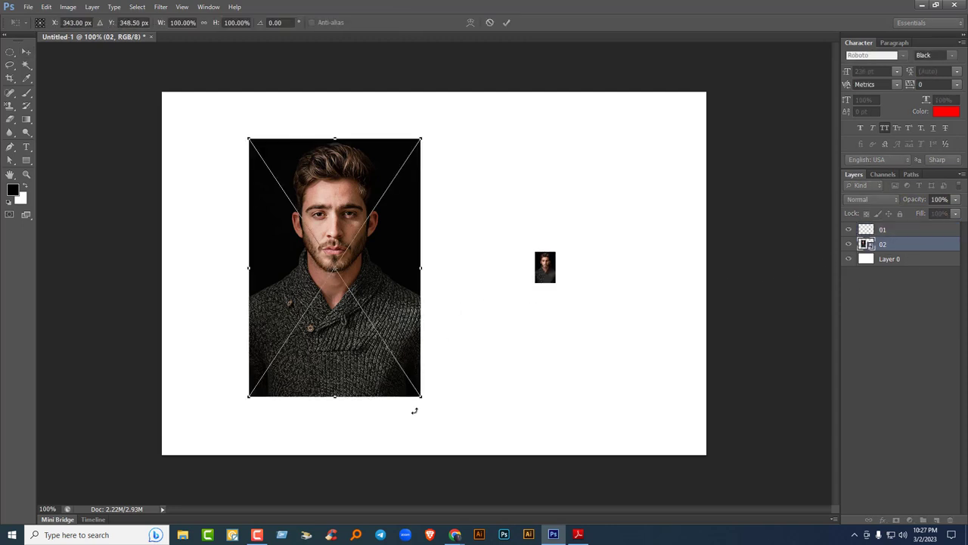
pyautogui.moveTo(424, 398); pyautogui.dragTo(341, 277)
pyautogui.press('Return')
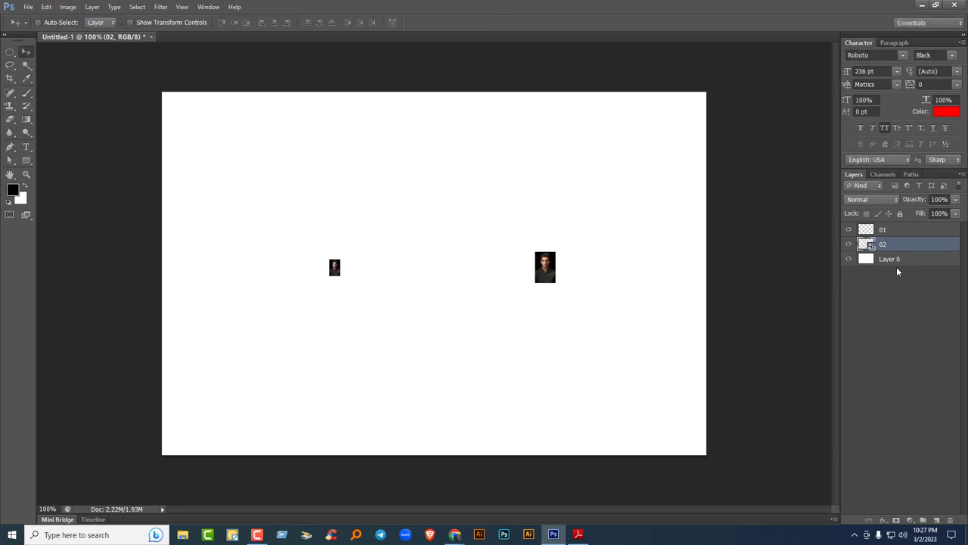
# Scale Smart Object layer 02 back up around its centre to nearly its original size.
pyautogui.hotkey('ctrl', 't')
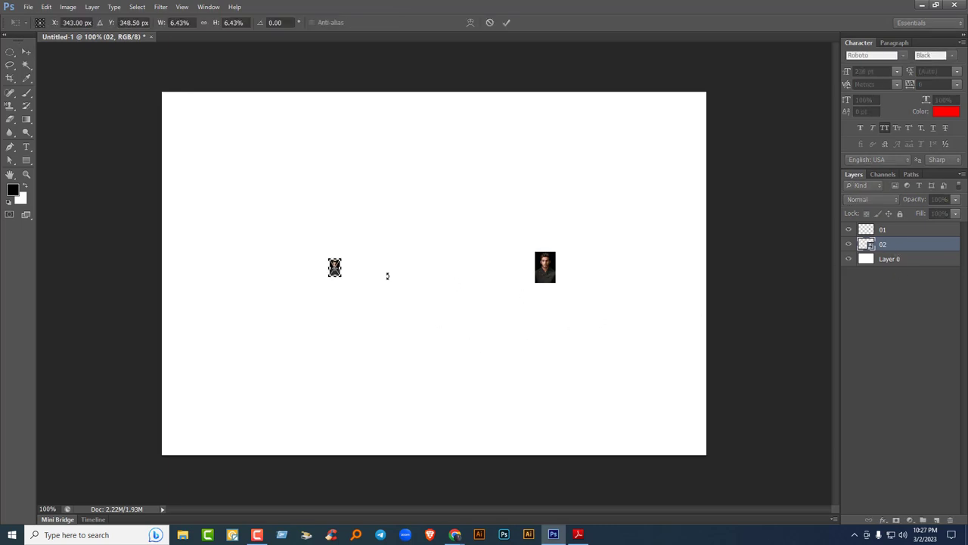
pyautogui.moveTo(341, 276); pyautogui.dragTo(421, 408)
pyautogui.press('Return')
# Enlarge rasterized layer 01 around its centre to about the same size as the portrait on layer 02.
pyautogui.click(892, 231)
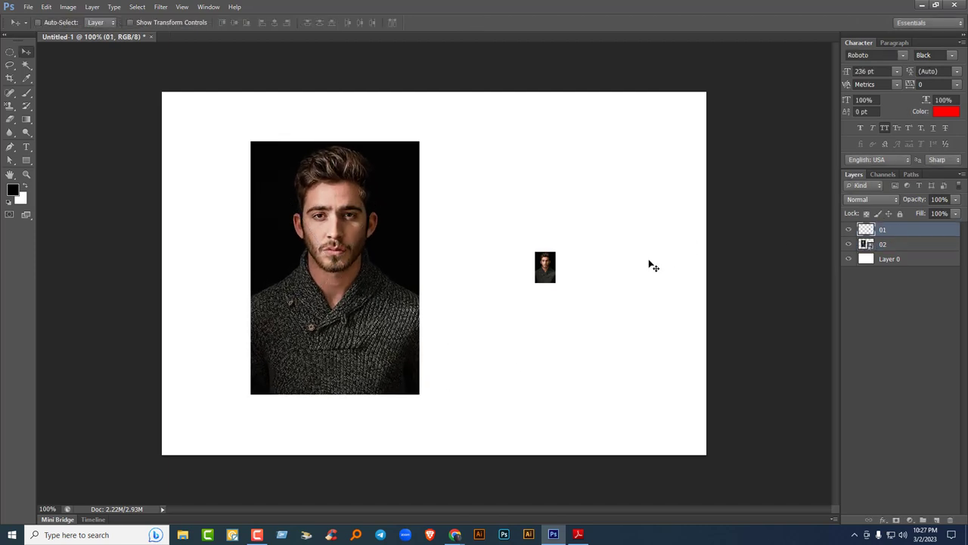
pyautogui.hotkey('ctrl', 't')
pyautogui.moveTo(556, 283); pyautogui.dragTo(640, 389)
pyautogui.press('Return')
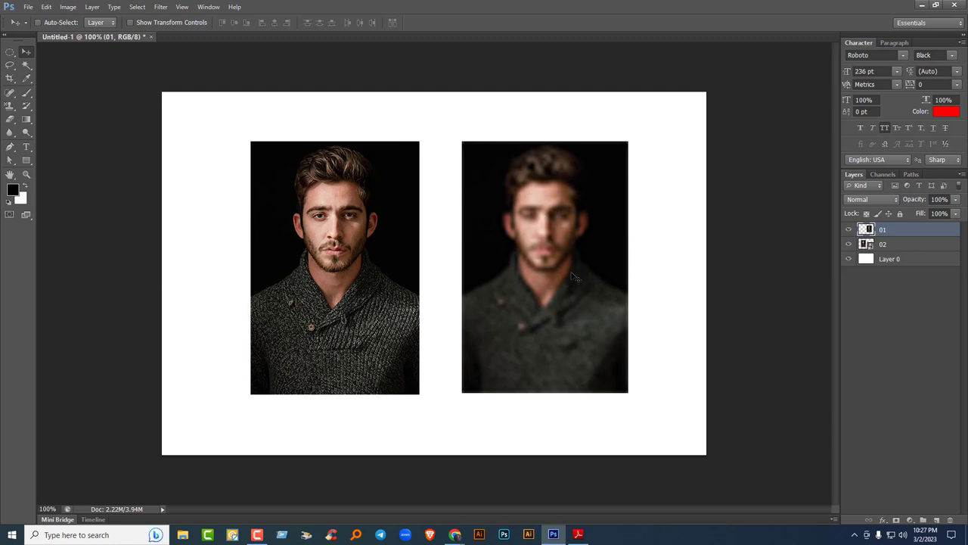
# Open the contents of Smart Object layer 02 as 02.psb and check that document against Untitled-1.
pyautogui.click(904, 245)
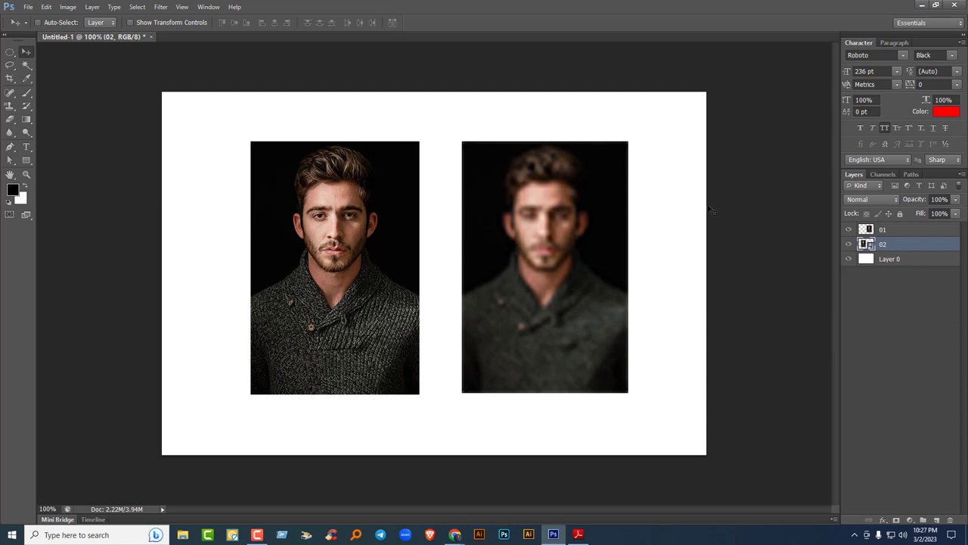
pyautogui.click(902, 231)
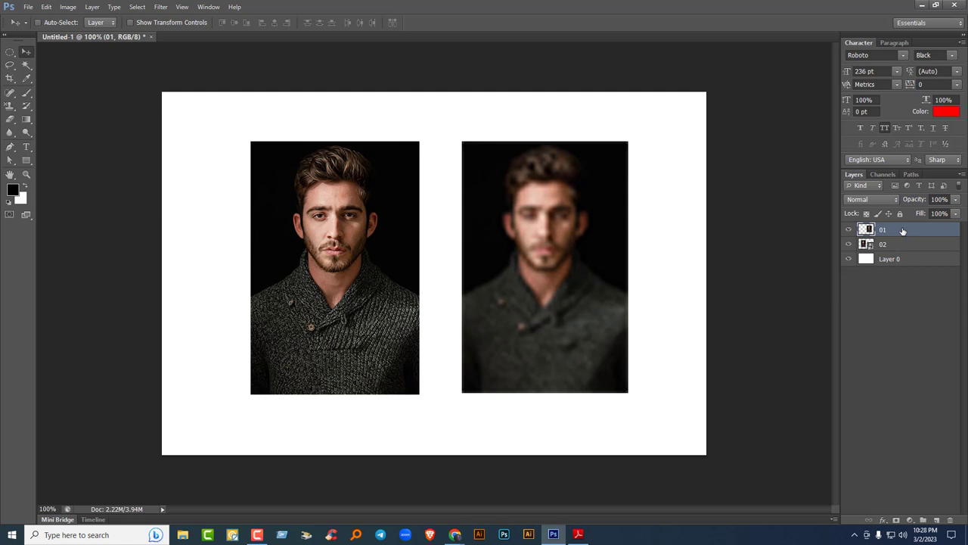
pyautogui.click(894, 248)
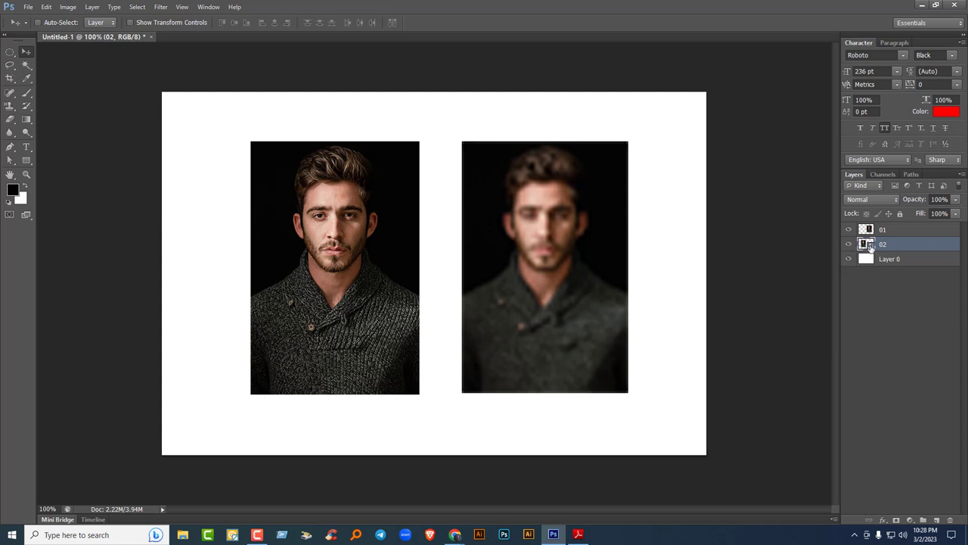
pyautogui.doubleClick(869, 245)
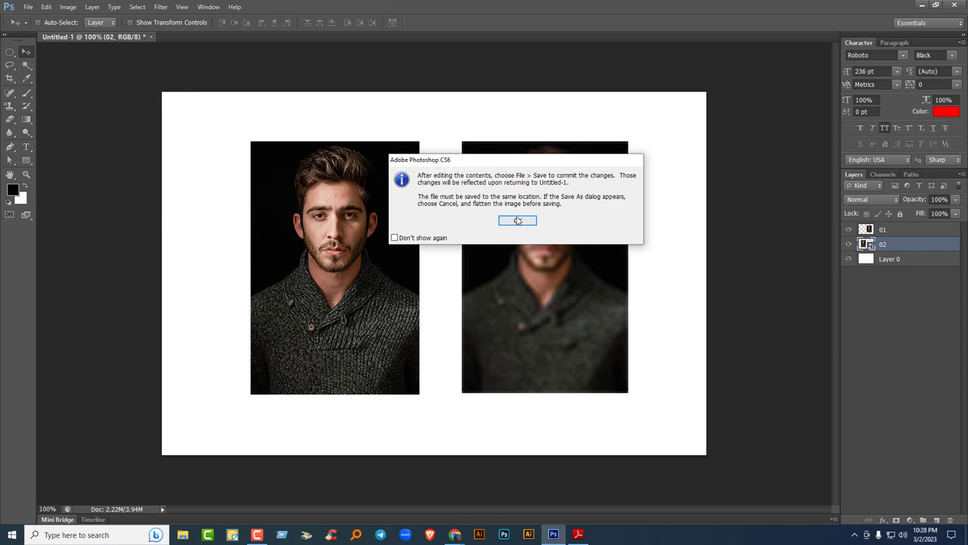
pyautogui.click(515, 219)
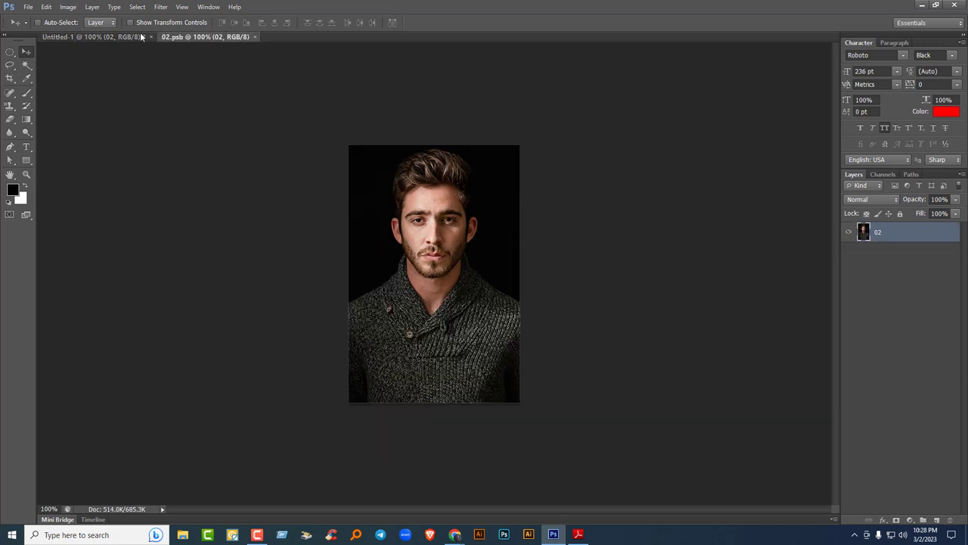
pyautogui.hotkey('ctrl', 'Tab')
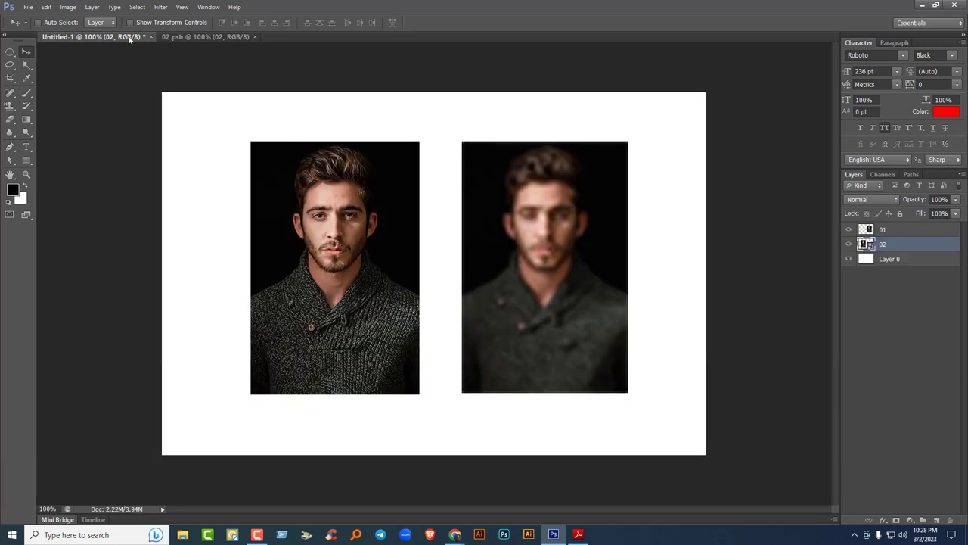
pyautogui.click(203, 36)
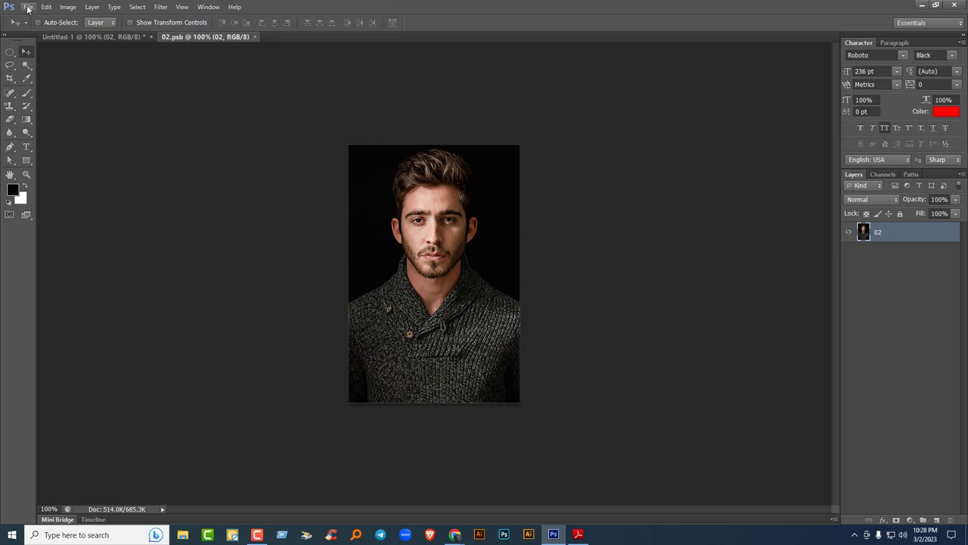
# Place the image 1 (7).jpg from the Class 05 folder into 02.psb.
pyautogui.click(28, 8)
pyautogui.click(40, 170)
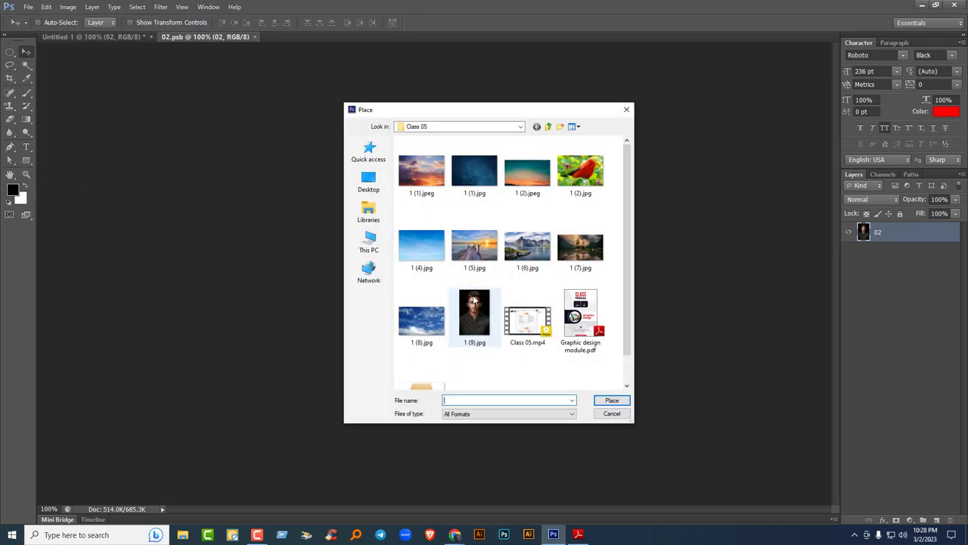
pyautogui.click(476, 243)
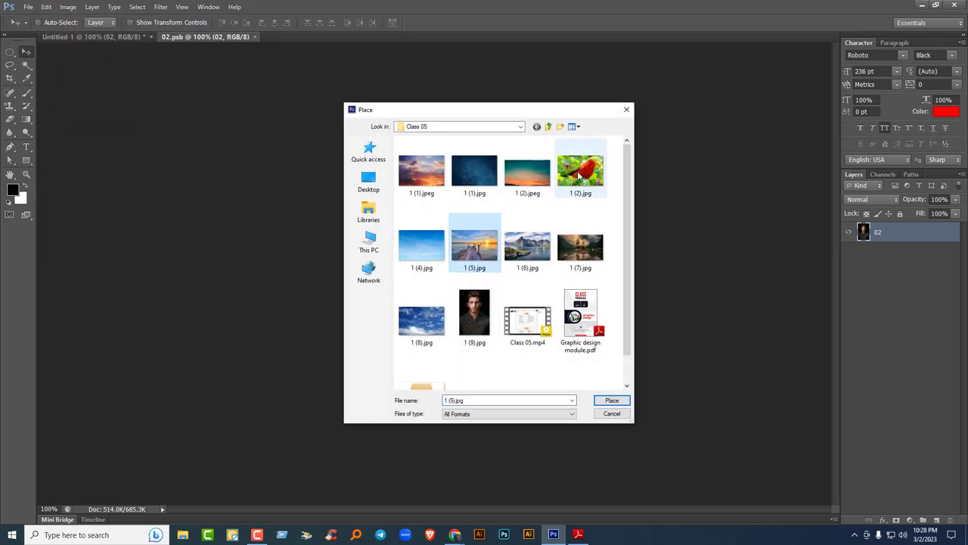
pyautogui.scroll(-1, 464, 299)
pyautogui.click(580, 227)
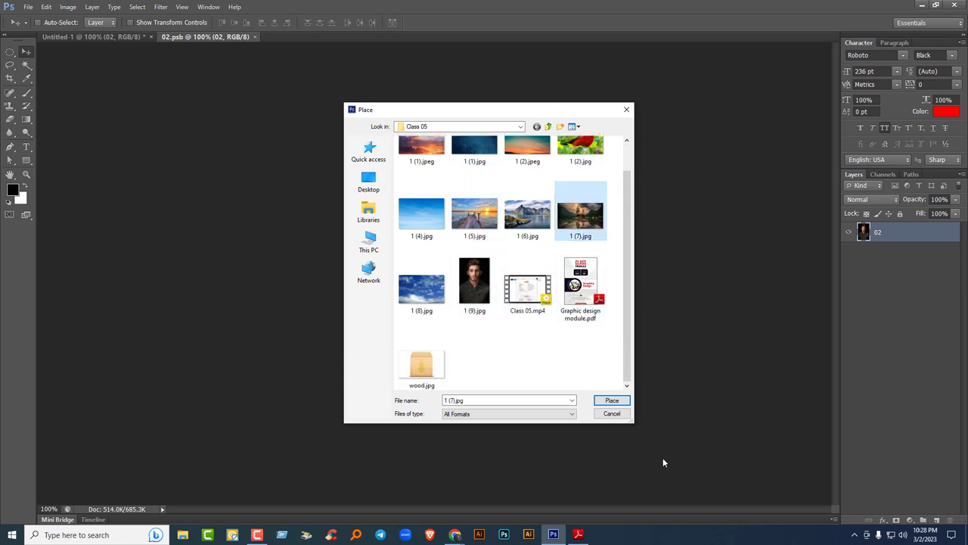
pyautogui.click(612, 400)
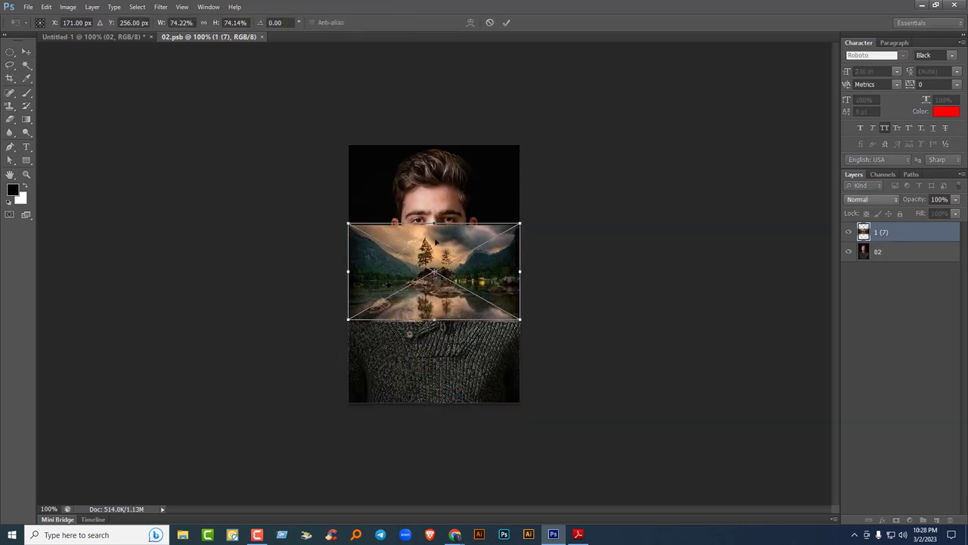
# Enlarge the placed landscape to about 217% so it covers the whole canvas, and close 02.psb with its changes saved.
pyautogui.moveTo(482, 256); pyautogui.dragTo(416, 155)
pyautogui.moveTo(452, 219); pyautogui.dragTo(779, 424)
pyautogui.moveTo(474, 358); pyautogui.dragTo(382, 369)
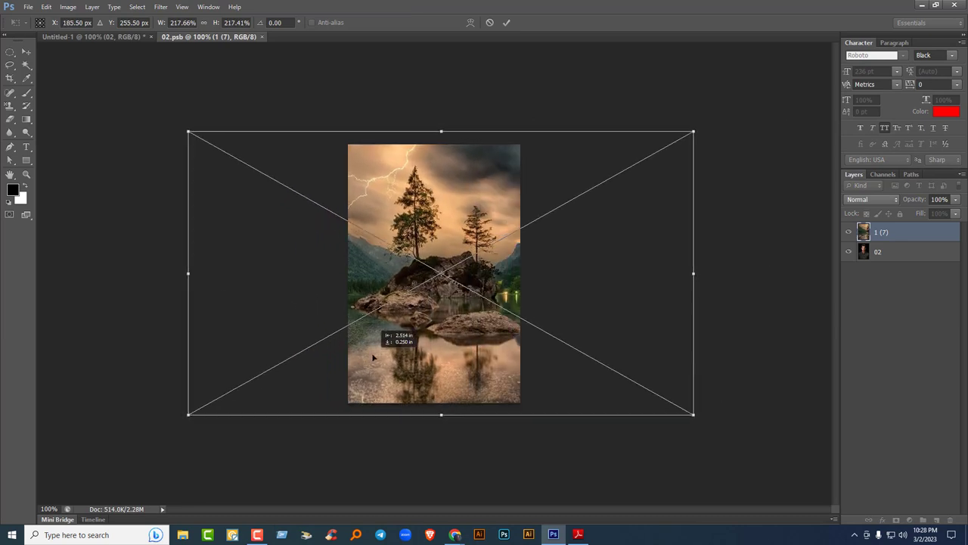
pyautogui.press('Return')
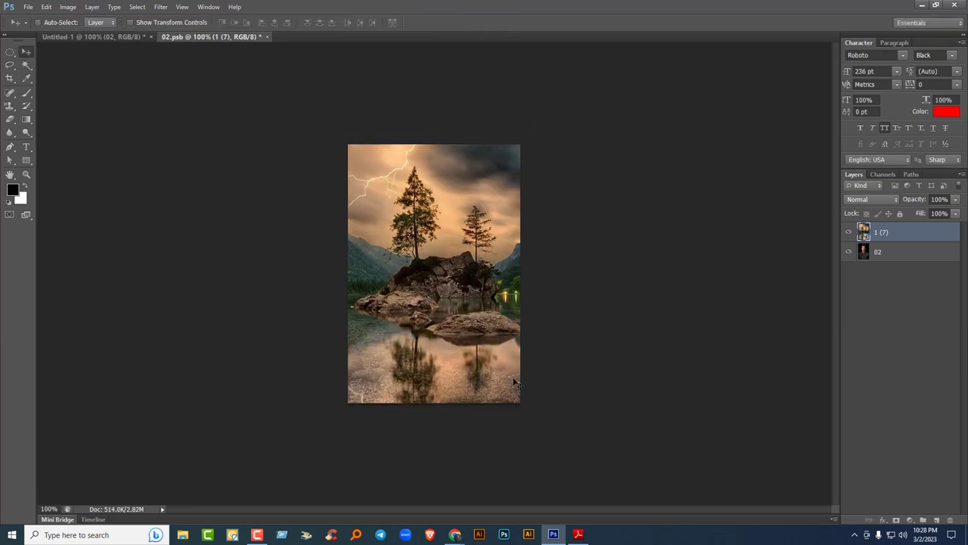
pyautogui.click(262, 37)
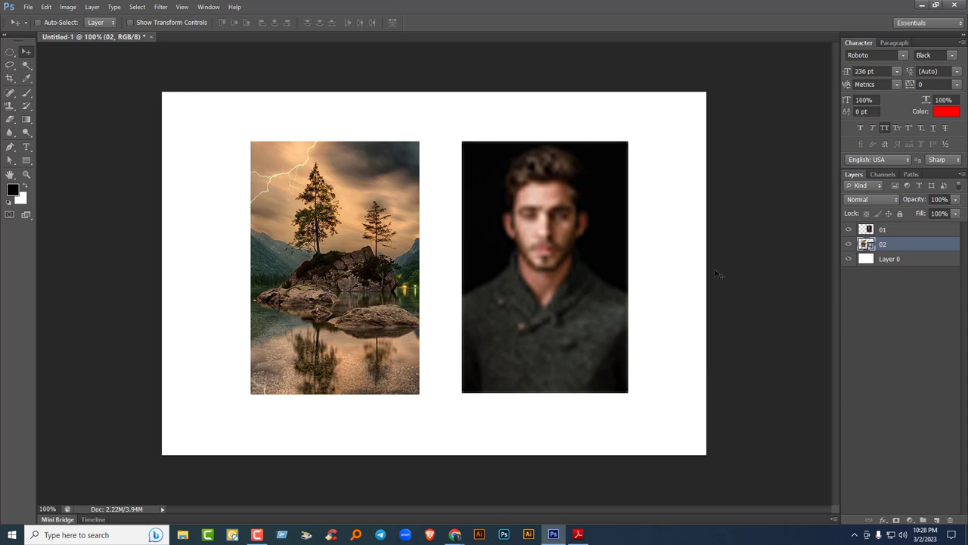
# Shrink Smart Object layer 02 around its centre to about half its size.
pyautogui.hotkey('ctrl', 't')
pyautogui.moveTo(420, 394); pyautogui.dragTo(375, 329)
pyautogui.press('Return')
# Open the contents of Smart Object layer 02 as 02.psb and place 1 (6).jpg from the Class 05 folder into it.
pyautogui.doubleClick(866, 244)
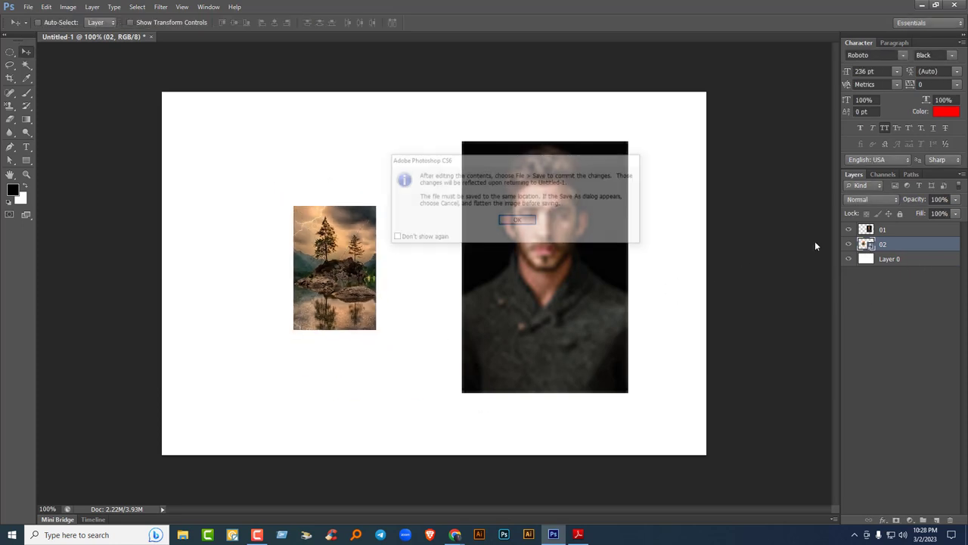
pyautogui.click(516, 223)
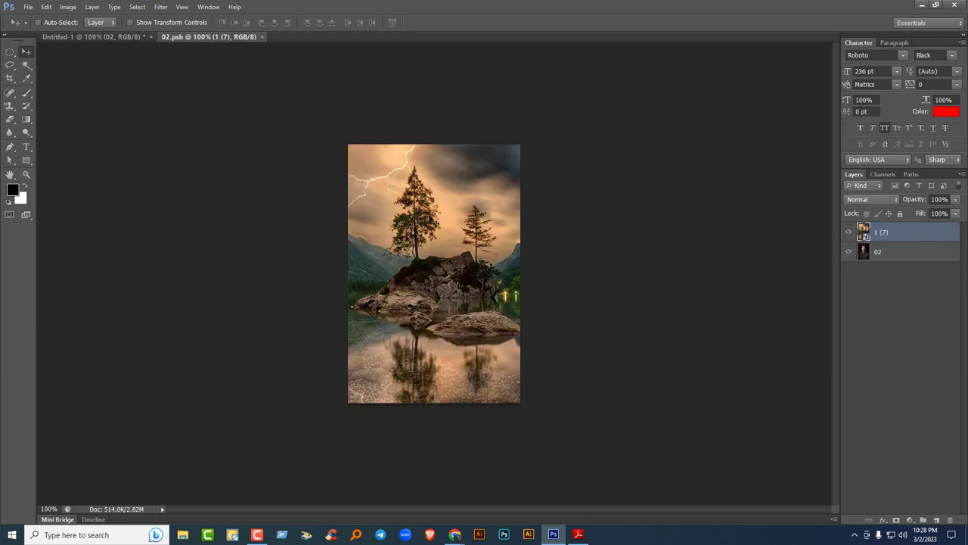
pyautogui.click(28, 8)
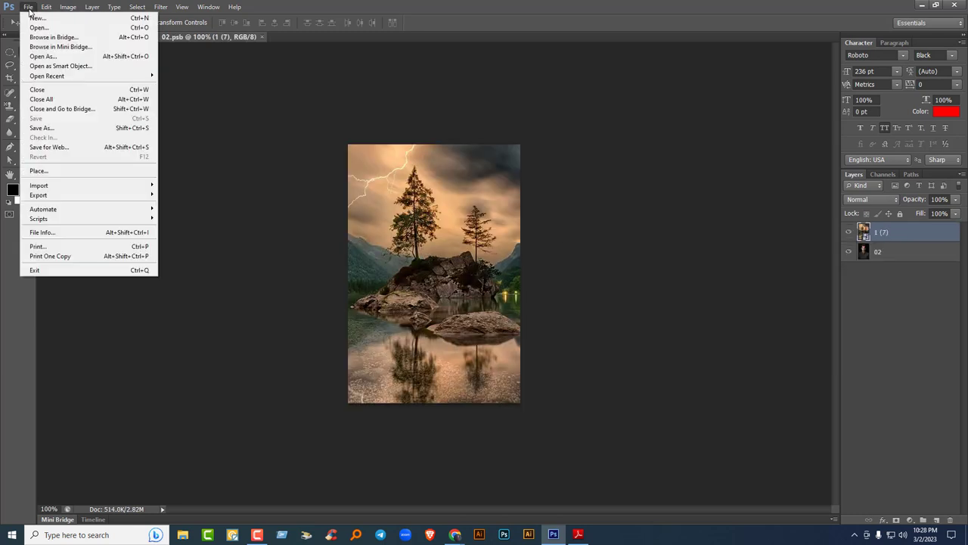
pyautogui.click(60, 171)
pyautogui.click(527, 246)
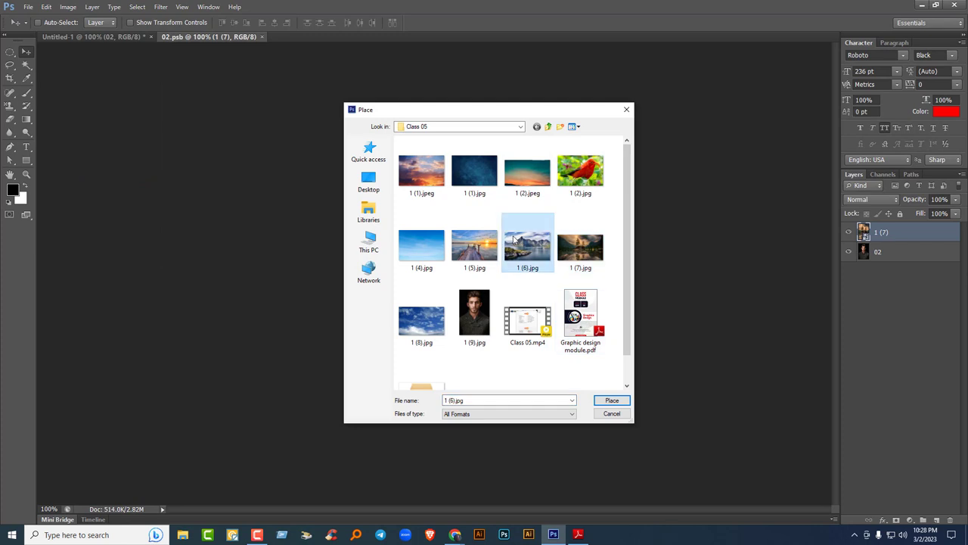
pyautogui.click(612, 400)
# Scale the placed mountain image to about 56%, position it with the peak inside the canvas, and close 02.psb with its changes saved.
pyautogui.moveTo(493, 266); pyautogui.dragTo(444, 177)
pyautogui.moveTo(471, 237); pyautogui.dragTo(830, 464)
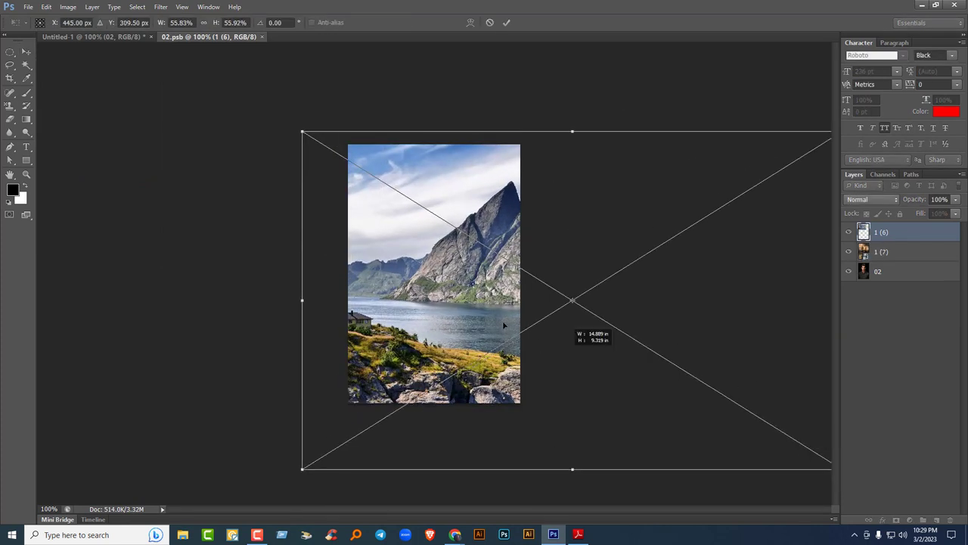
pyautogui.moveTo(571, 352); pyautogui.dragTo(381, 292)
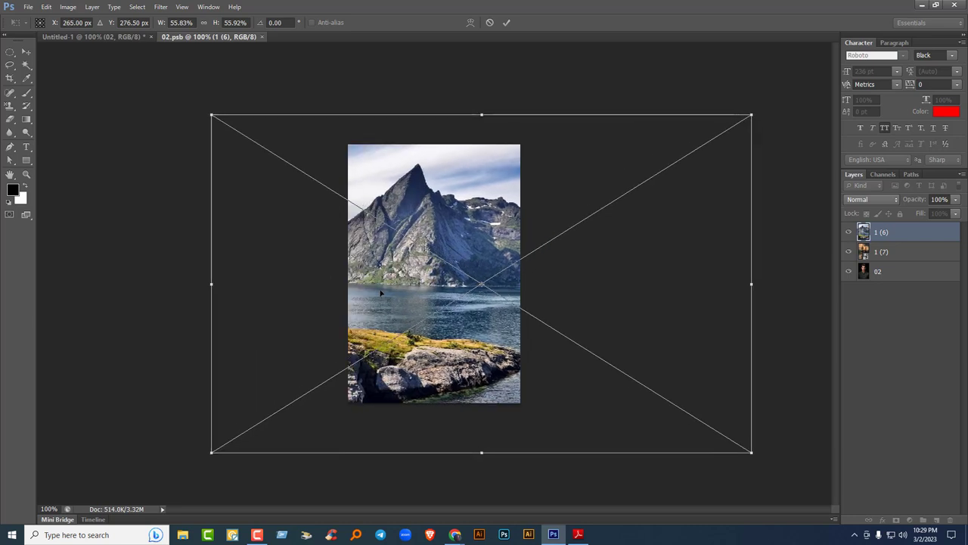
pyautogui.press('Return')
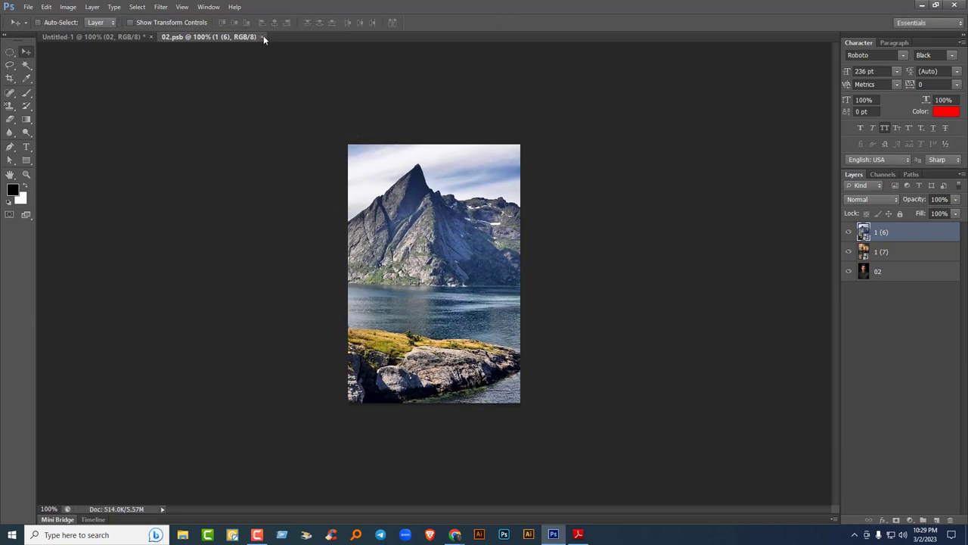
pyautogui.click(263, 37)
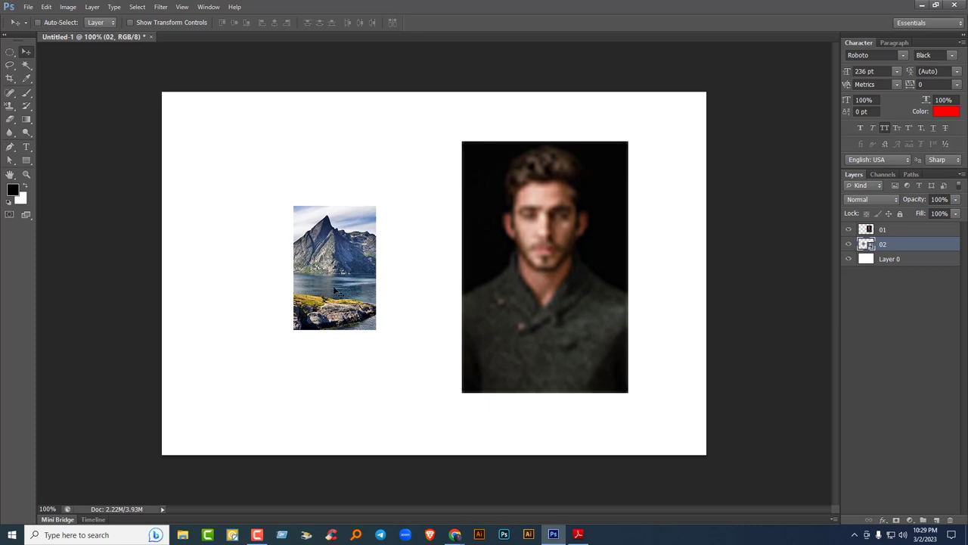
# Enlarge Smart Object layer 02 around its centre to nearly the height of the rasterized portrait on layer 01.
pyautogui.hotkey('ctrl', 't')
pyautogui.moveTo(377, 330); pyautogui.dragTo(415, 387)
pyautogui.press('Return')
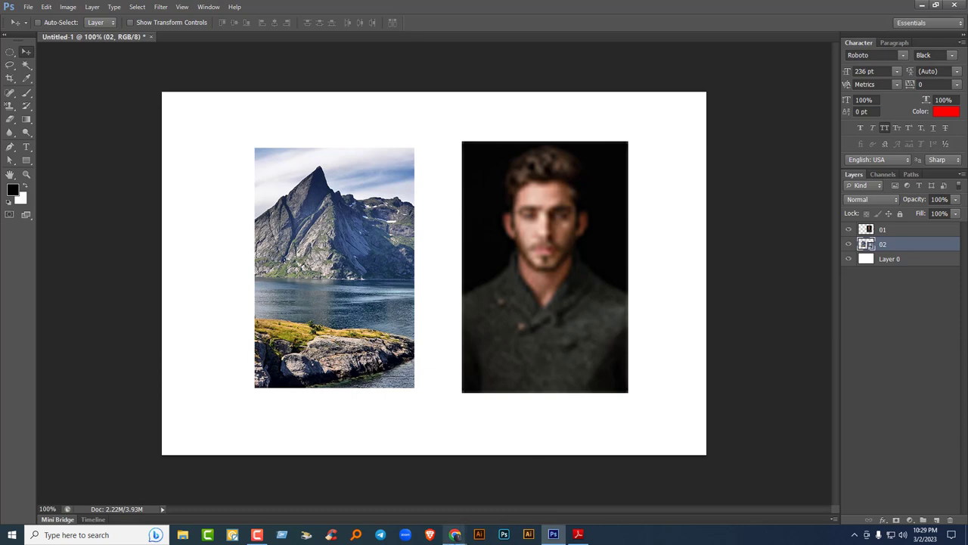
# Switch to the Google Meet call in the Chrome browser.
pyautogui.moveTo(455, 534)
pyautogui.click(401, 492)
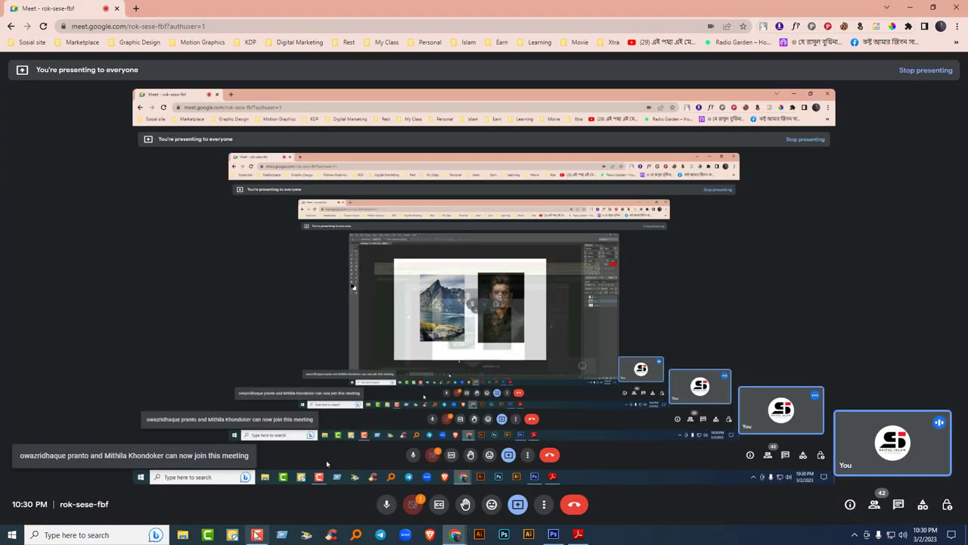